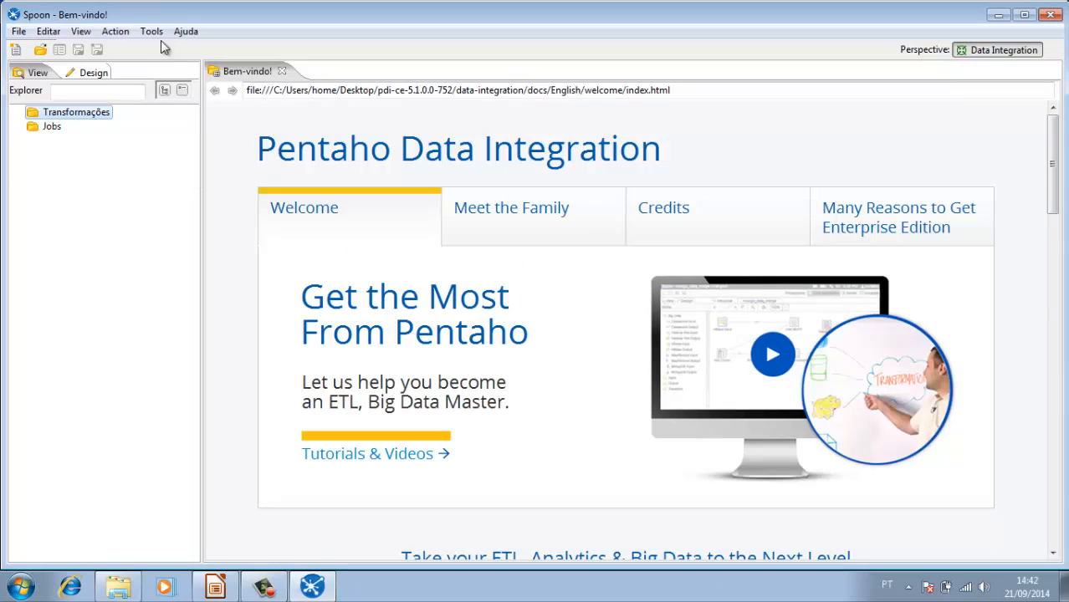
Step: Connect to the existing repository named Repositório
click(152, 31)
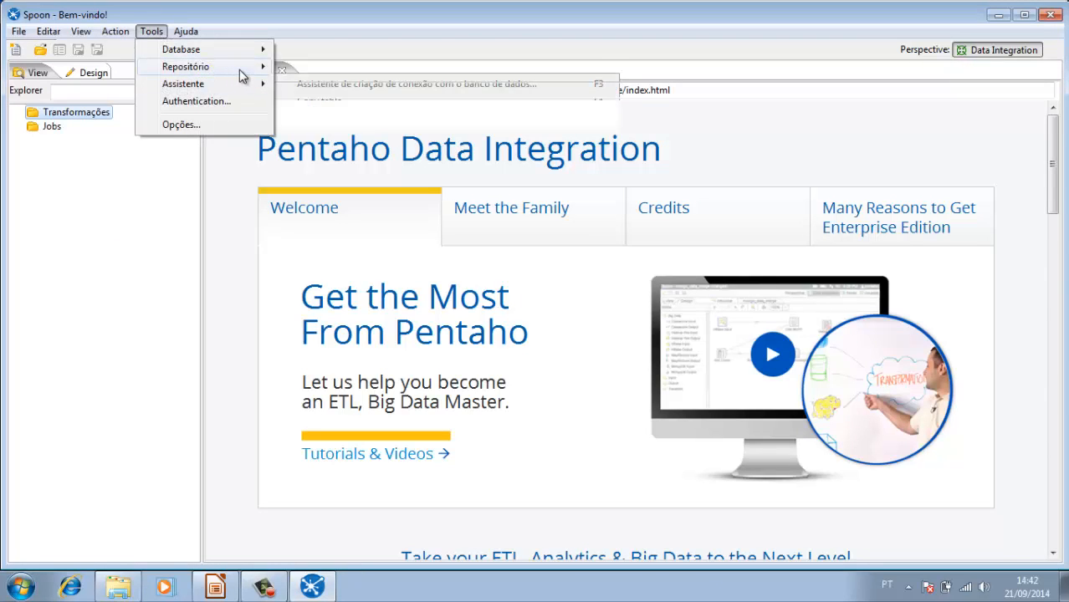
mouse_move(249, 68)
click(328, 69)
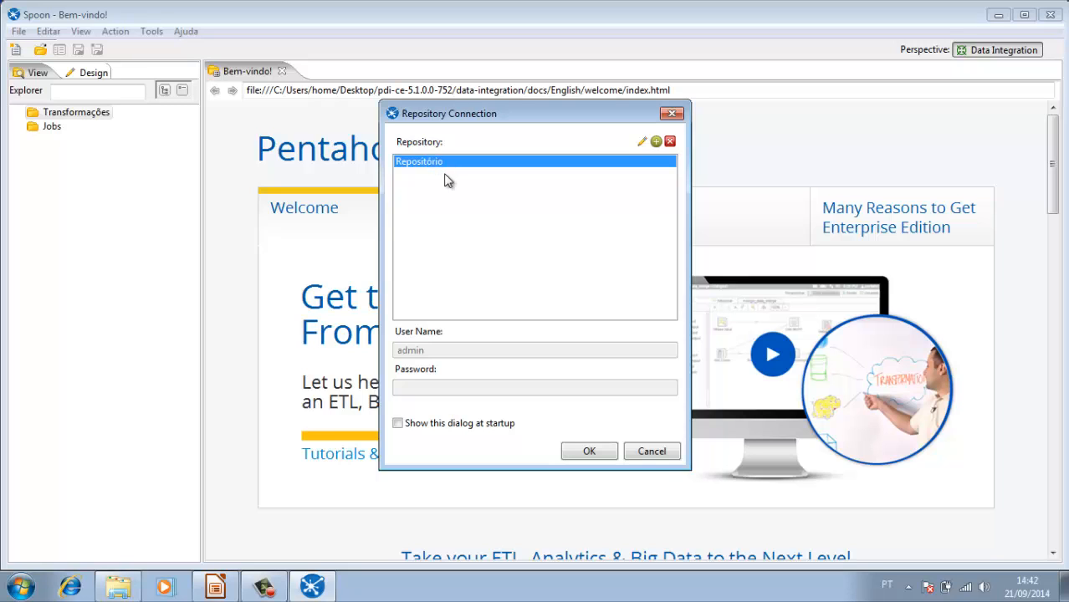
click(589, 452)
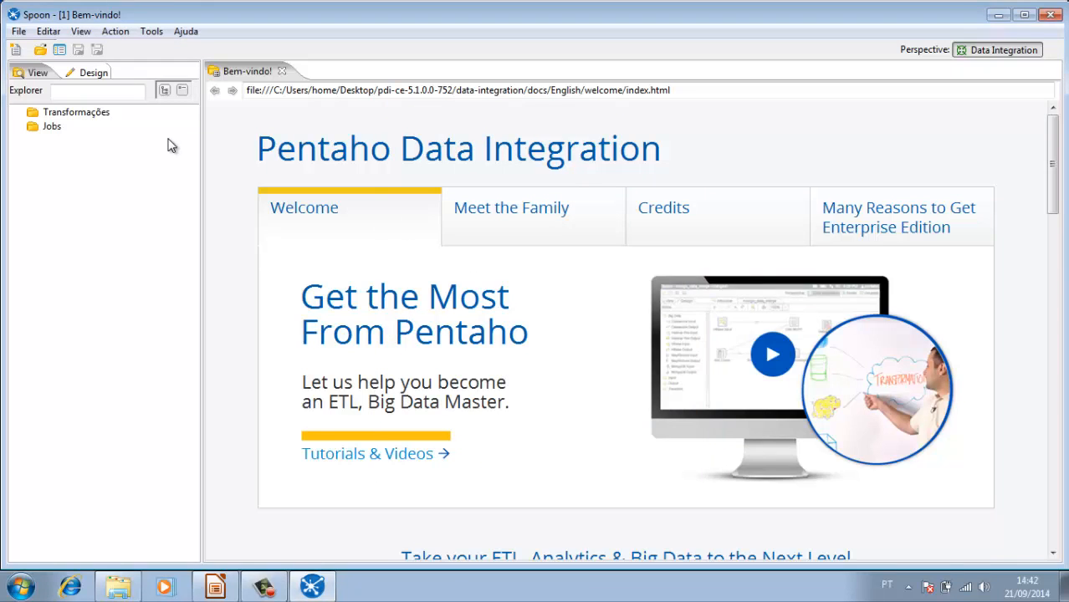
Step: Open the Pagila transformation from the repository
click(40, 50)
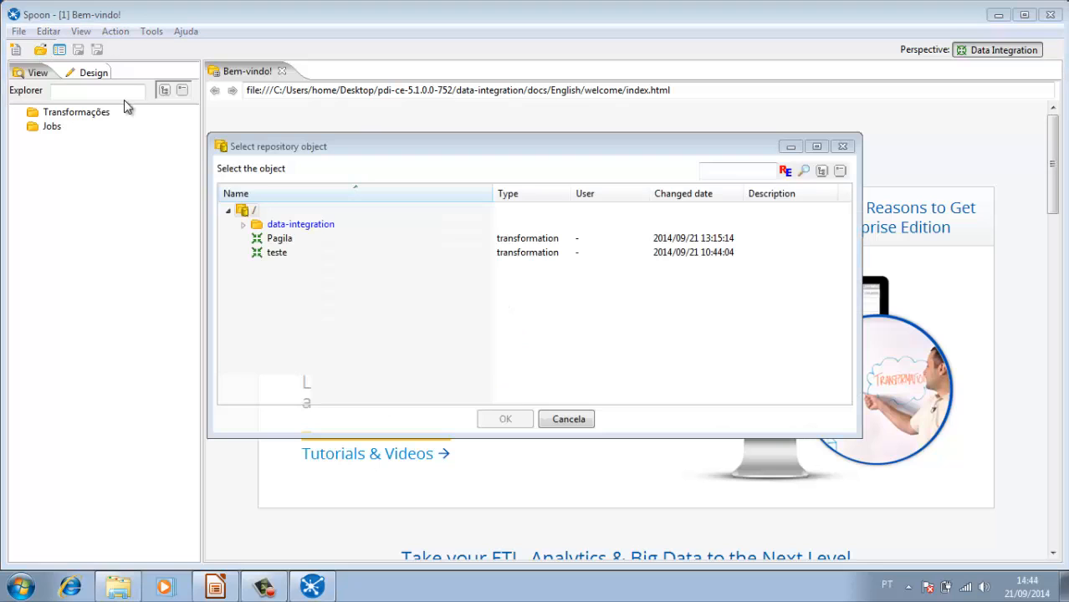
click(281, 238)
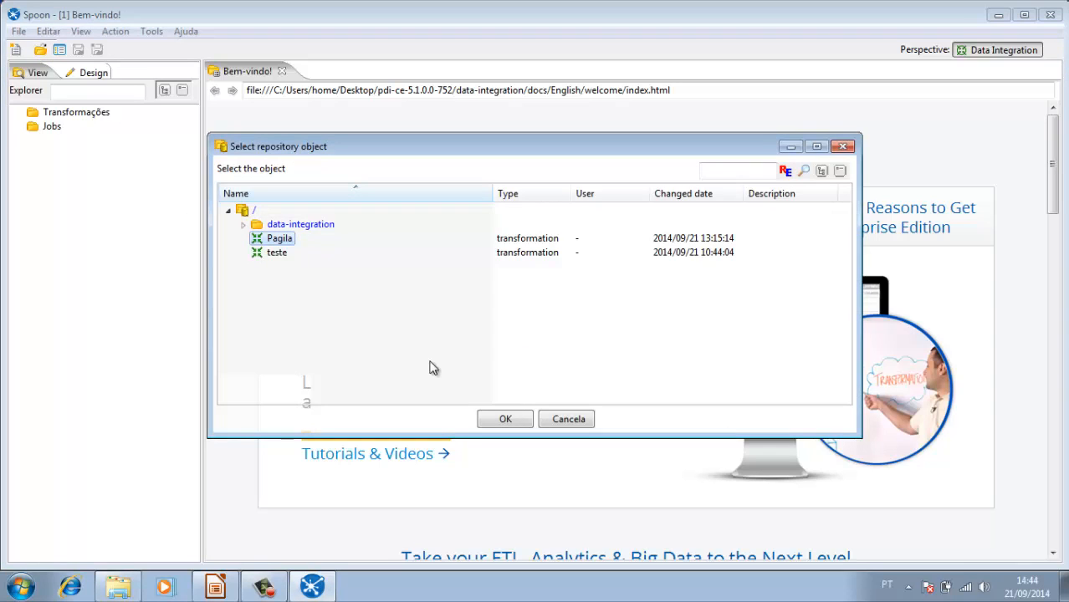
click(505, 420)
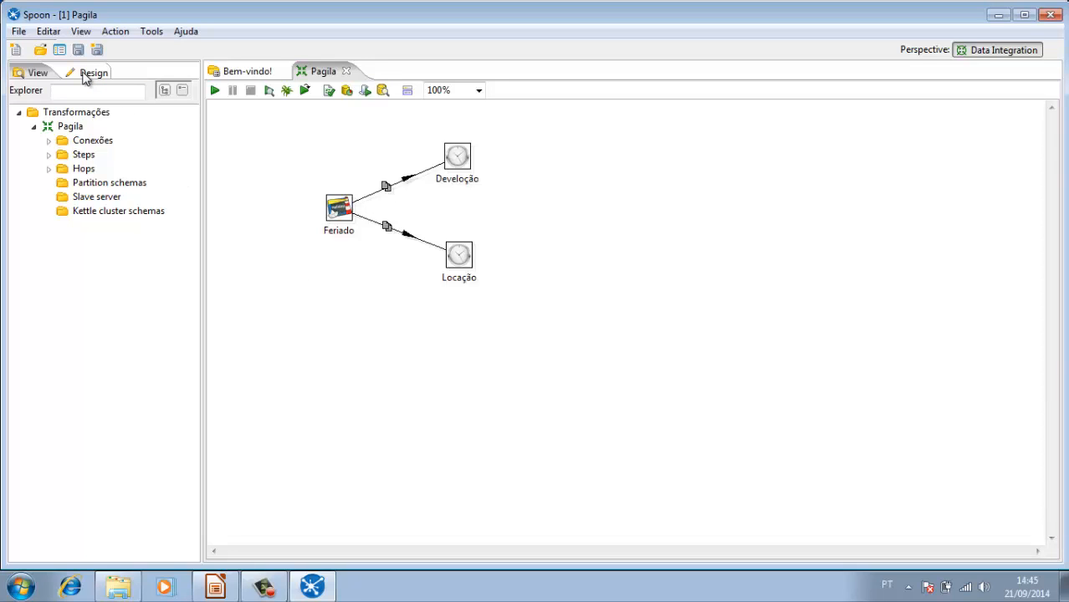
Step: Add a Dimensão step from the Agile ROLAP category to the empty canvas area below the Feriado step
click(85, 74)
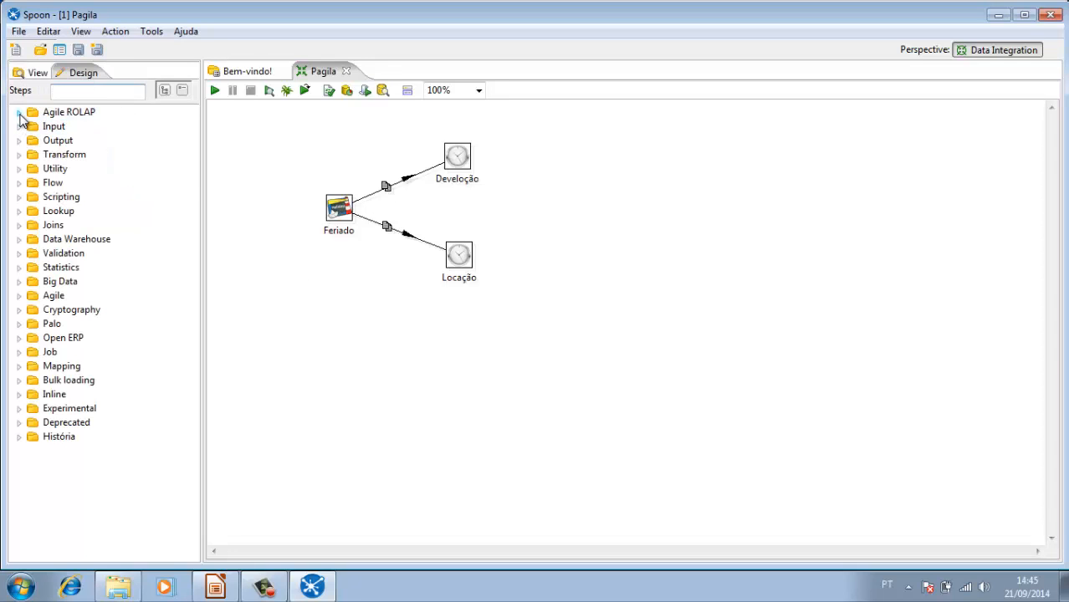
click(19, 113)
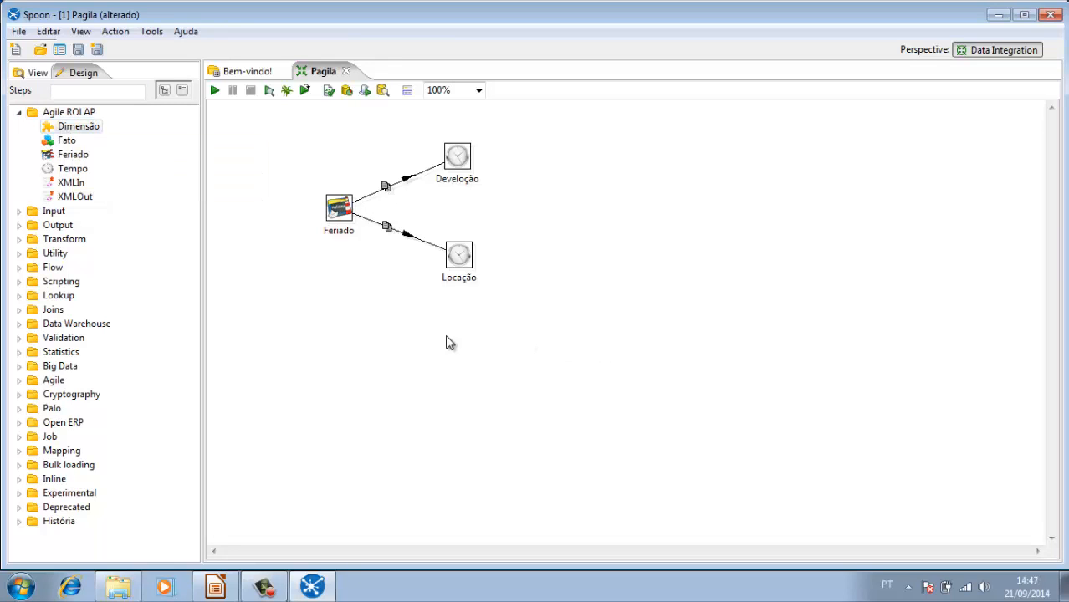
drag(90, 133, 324, 380)
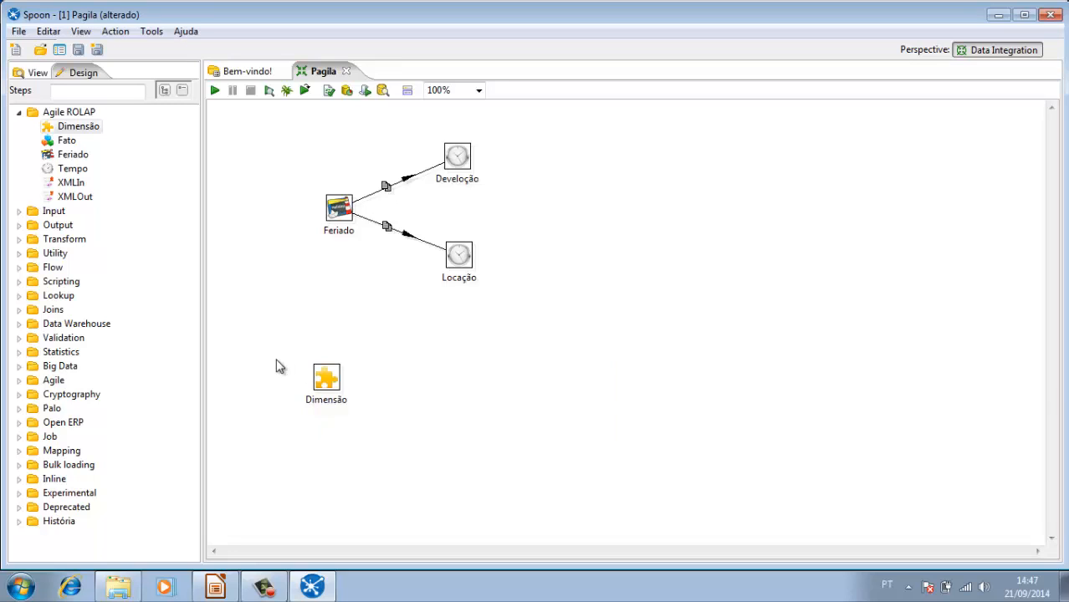
Step: Name the new dimension customer and set its database connection to Postgres
double_click(327, 382)
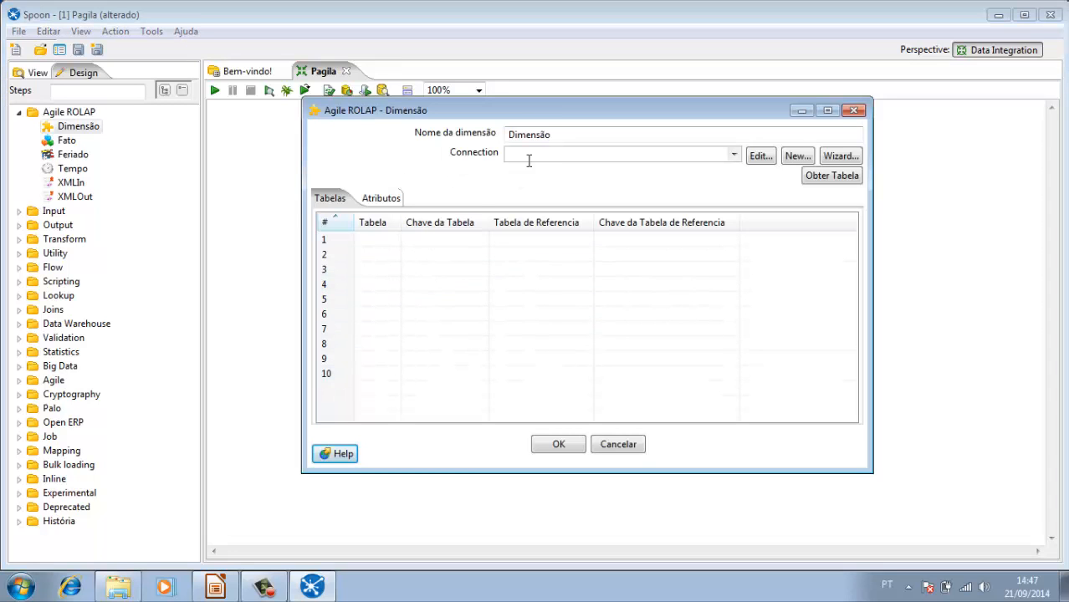
click(568, 133)
key(BackSpace)
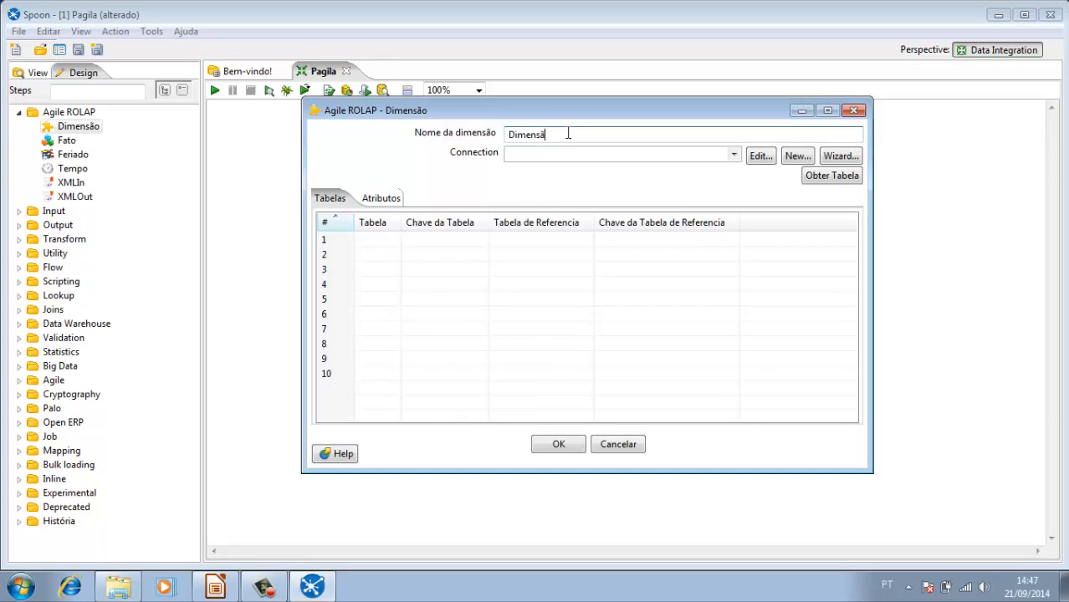
key(BackSpace)
key(BackSpace)
key(BackSpace)
key(BackSpace)
key(BackSpace)
key(BackSpace)
key(BackSpace)
text(customer)
click(735, 158)
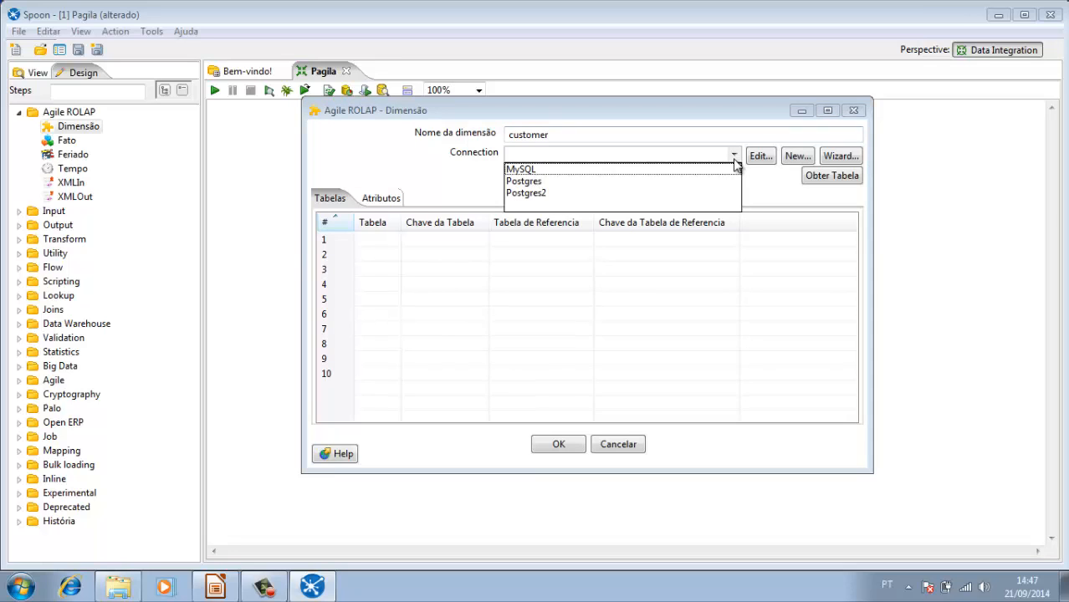
click(689, 180)
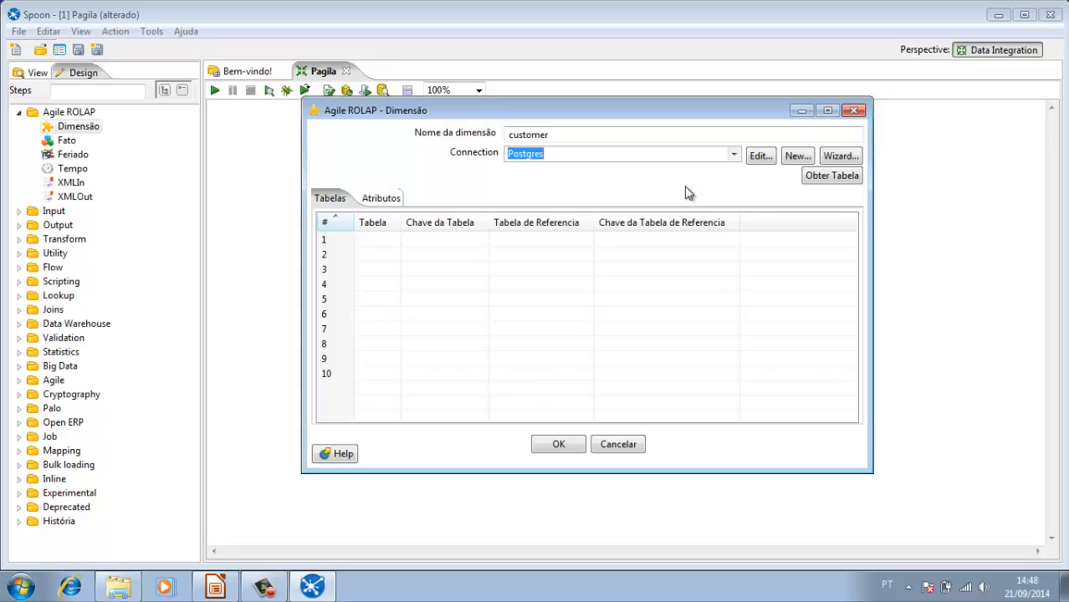
Step: Add the customer table from the Postgres database to the dimension's tables and widen the Tabela column to fit its name
click(839, 178)
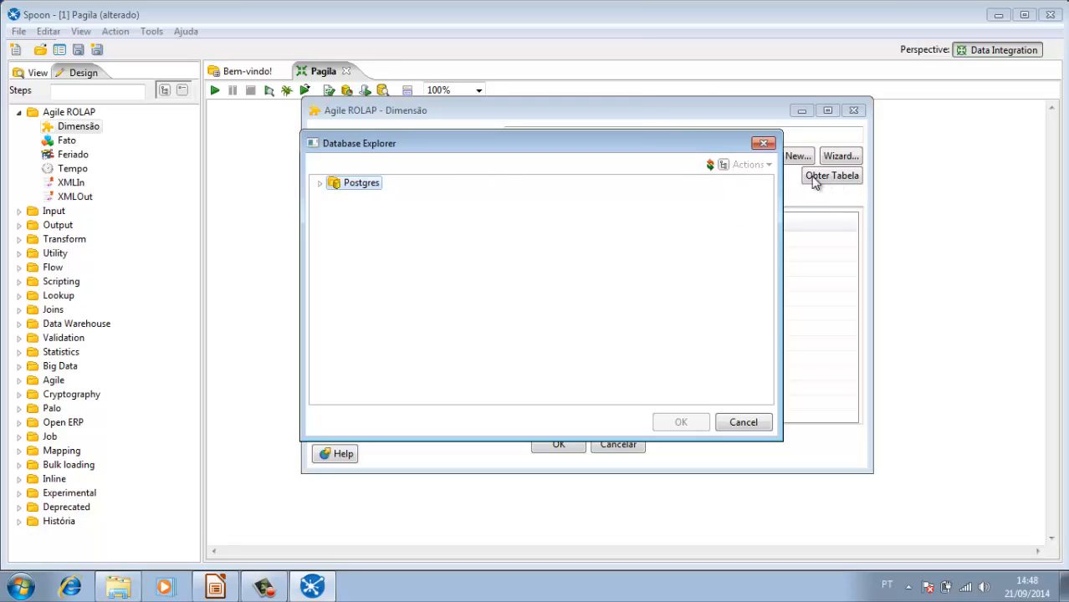
click(320, 185)
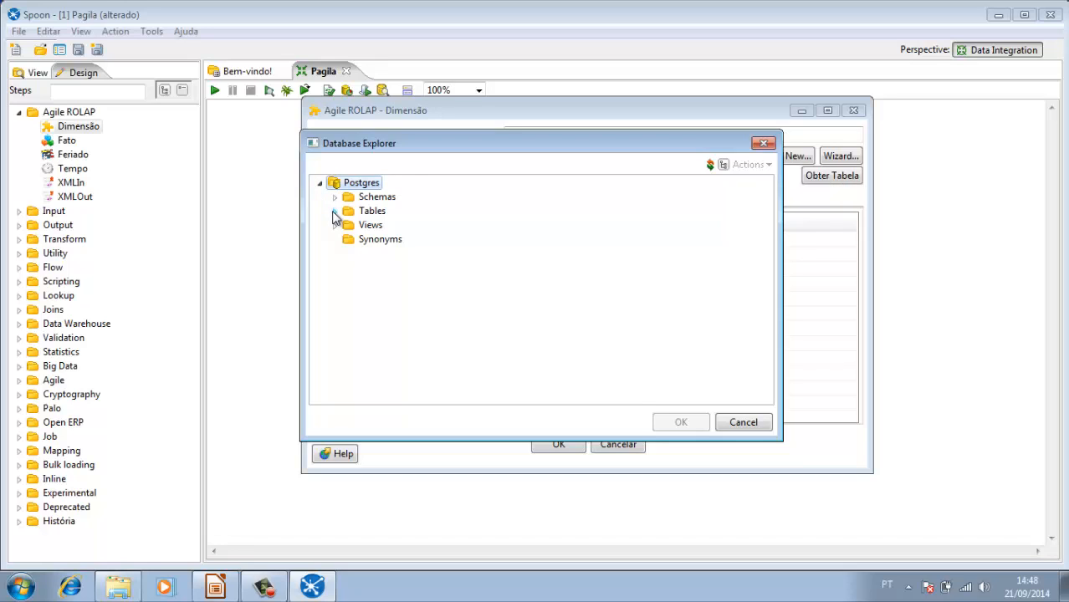
click(334, 213)
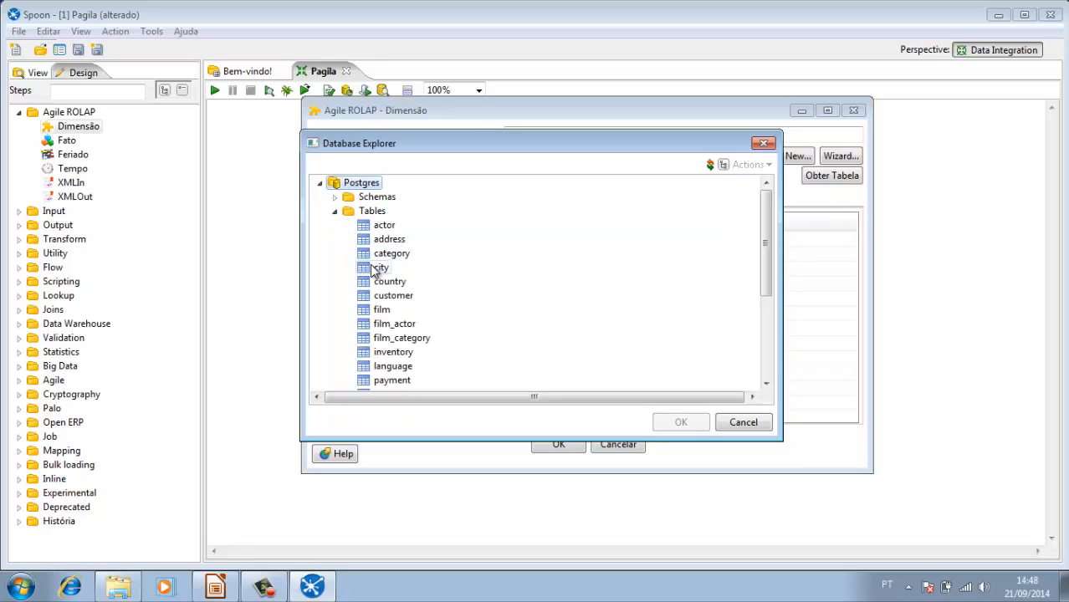
click(395, 297)
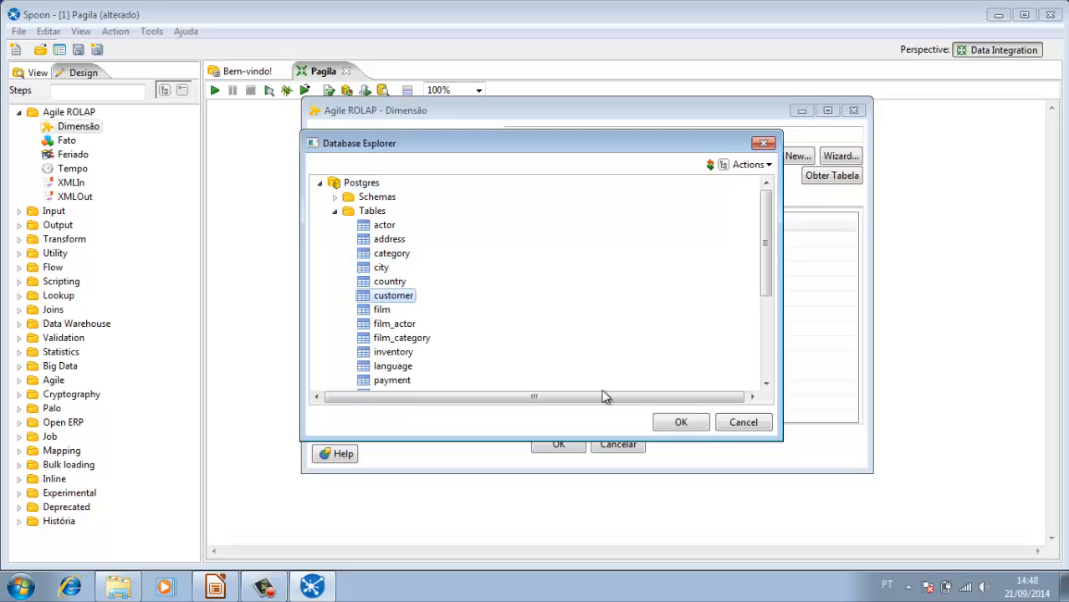
click(676, 424)
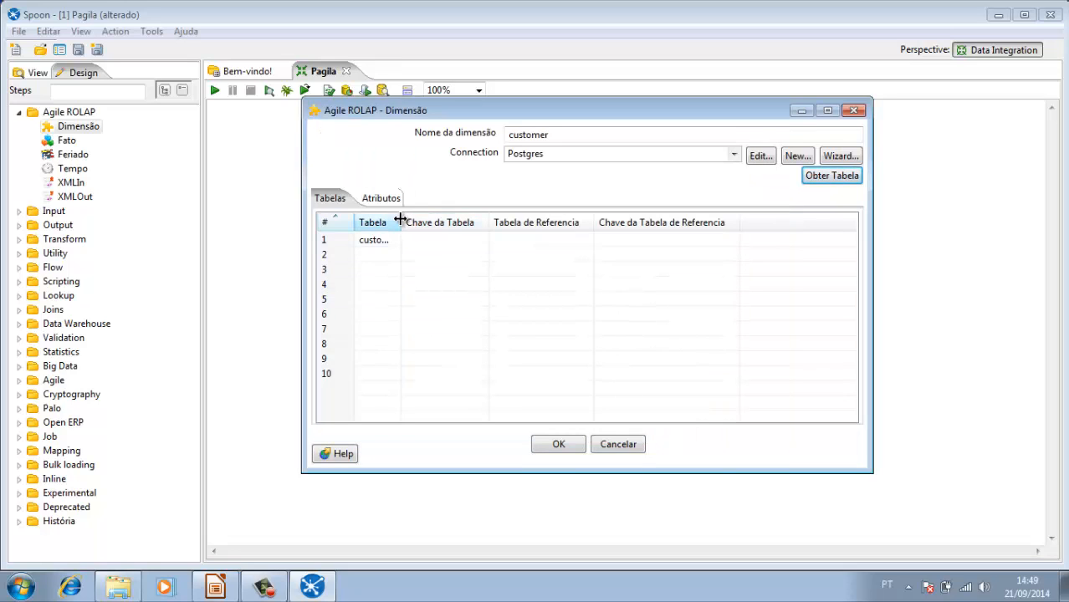
drag(401, 219, 434, 224)
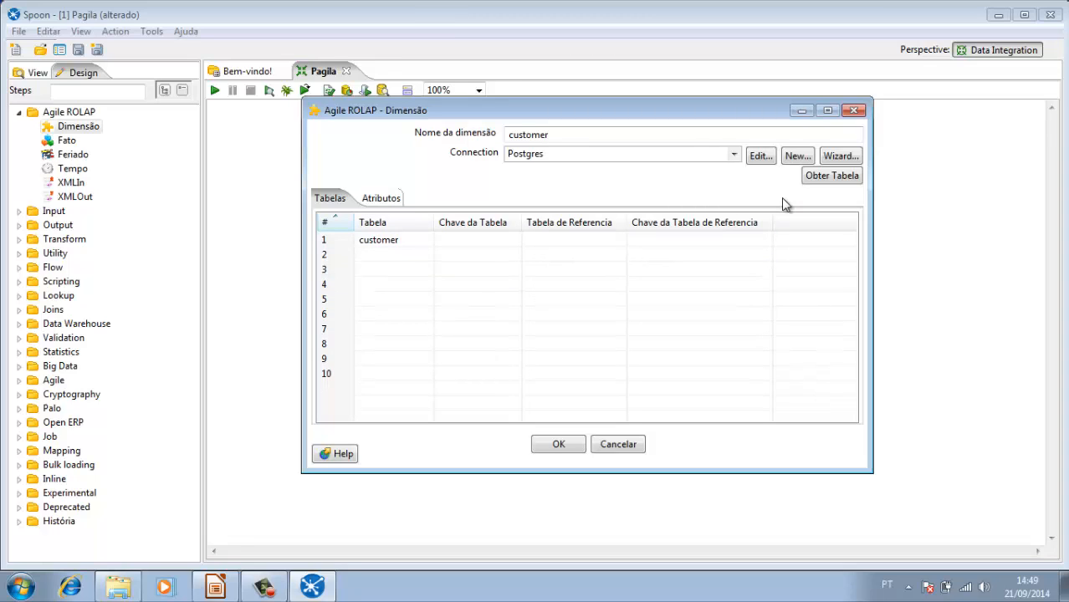
Step: Add the address table from the Postgres database as the dimension's second table
click(840, 184)
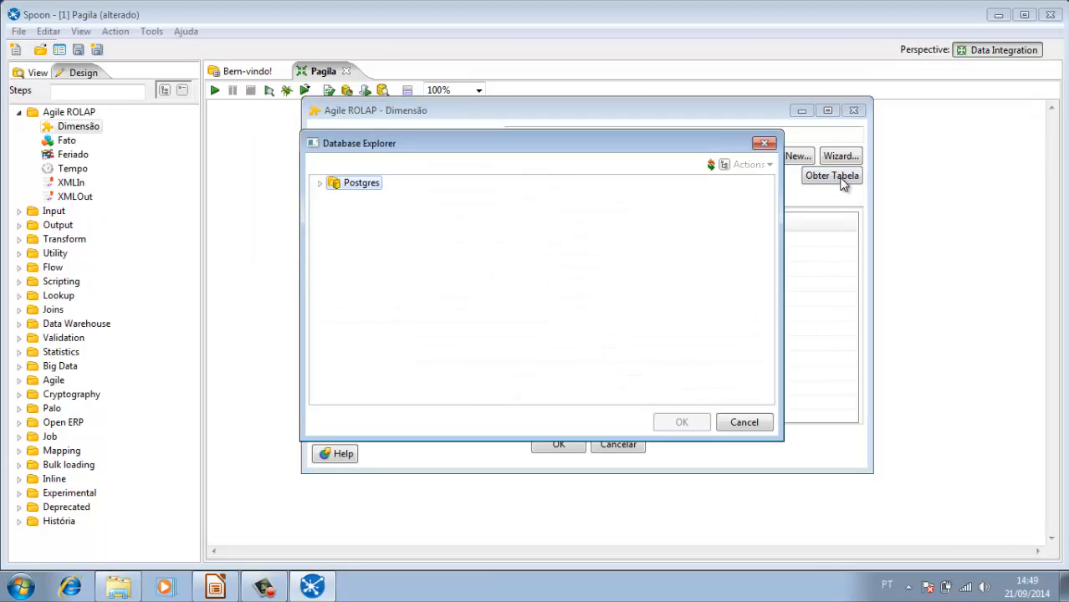
click(319, 183)
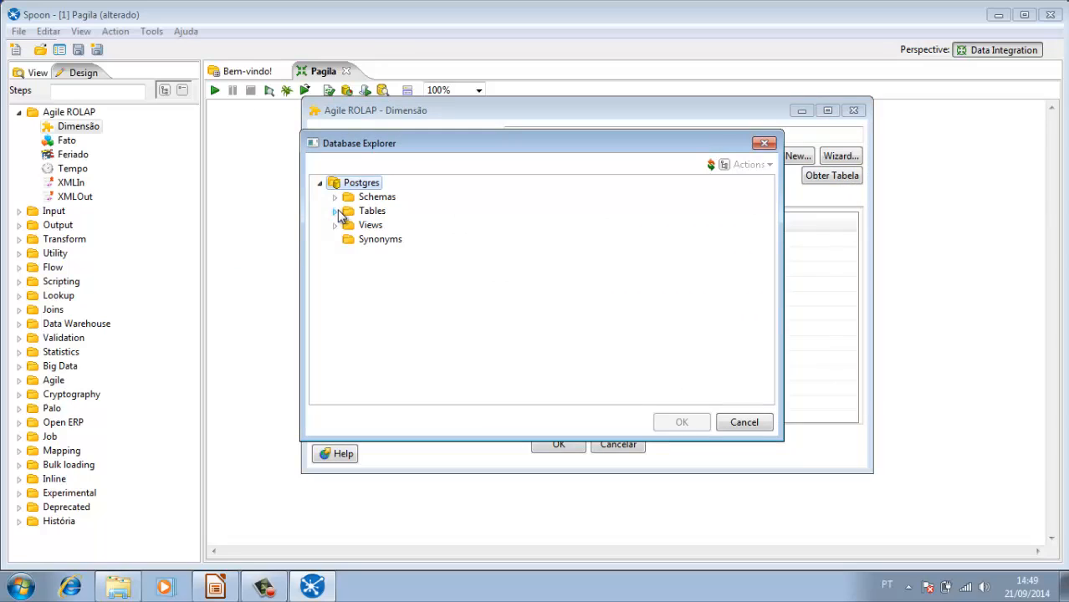
click(335, 211)
click(390, 242)
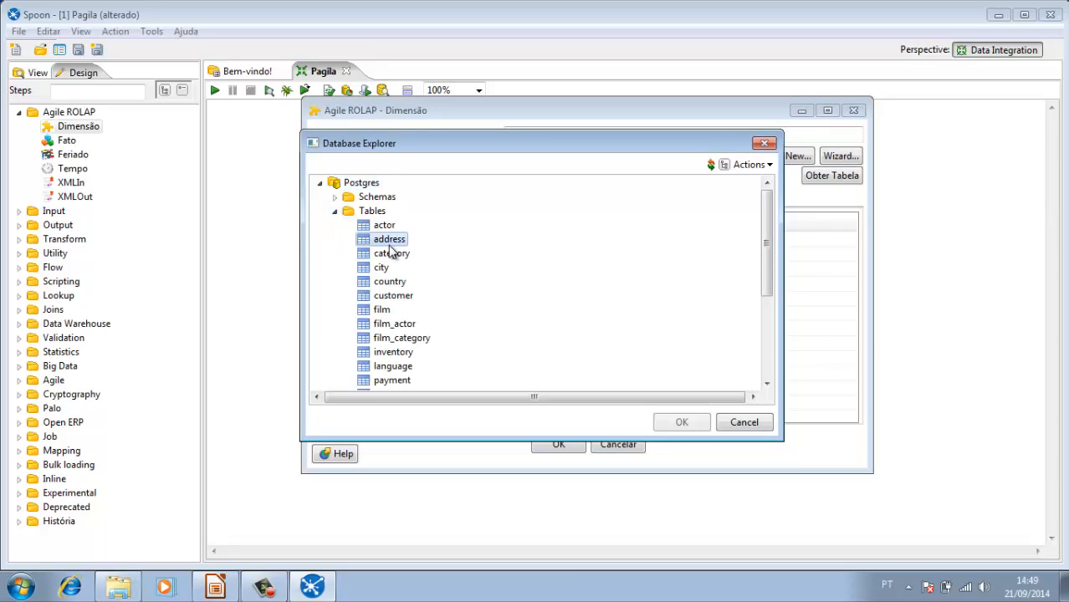
click(682, 422)
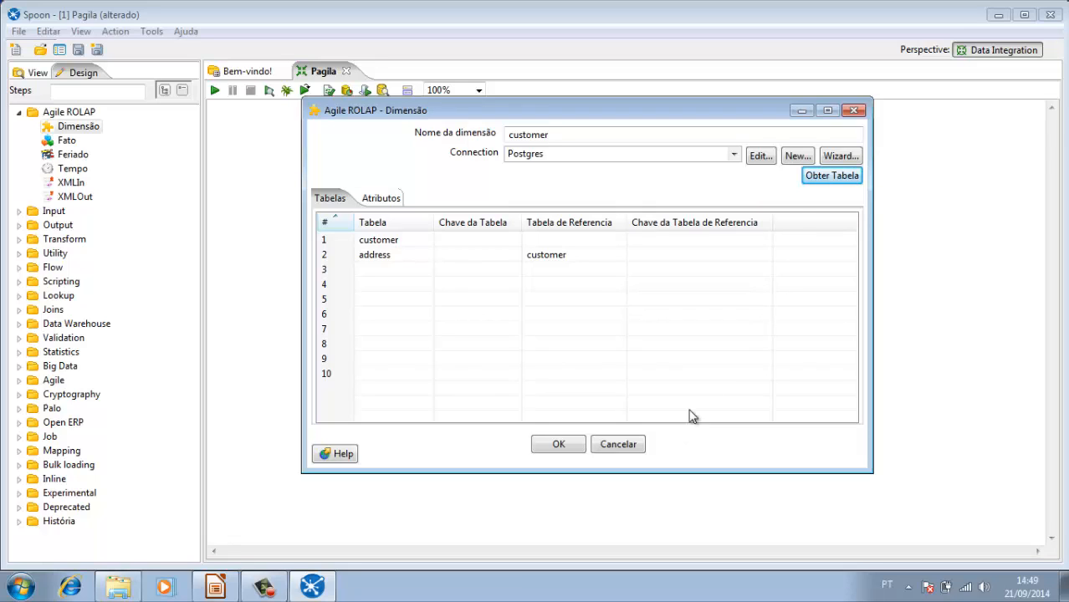
Step: Add the city table from the Postgres database as the dimension's third table
click(825, 181)
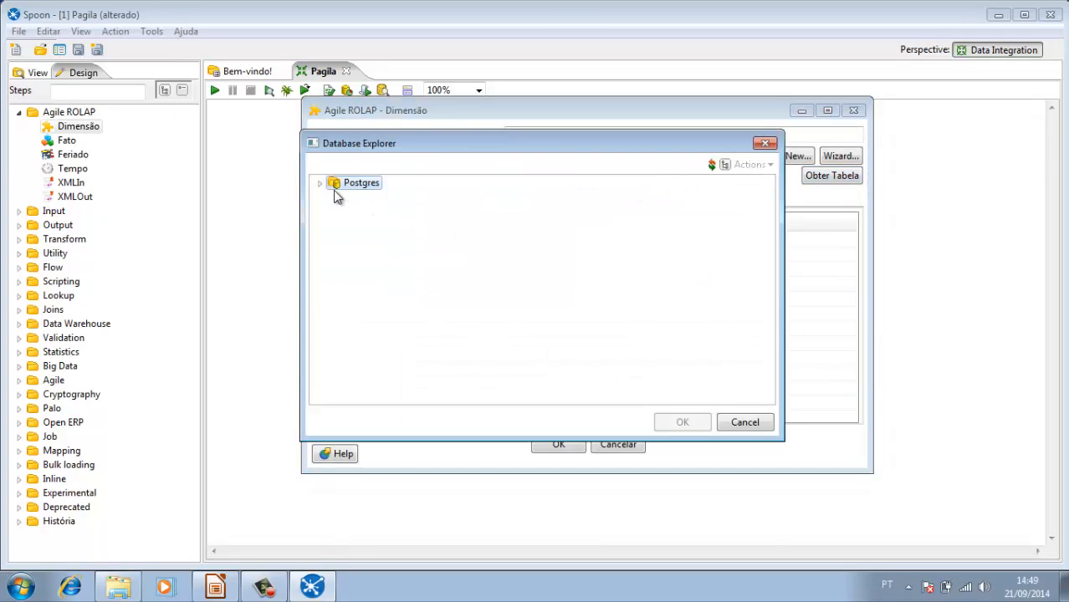
click(320, 183)
click(336, 212)
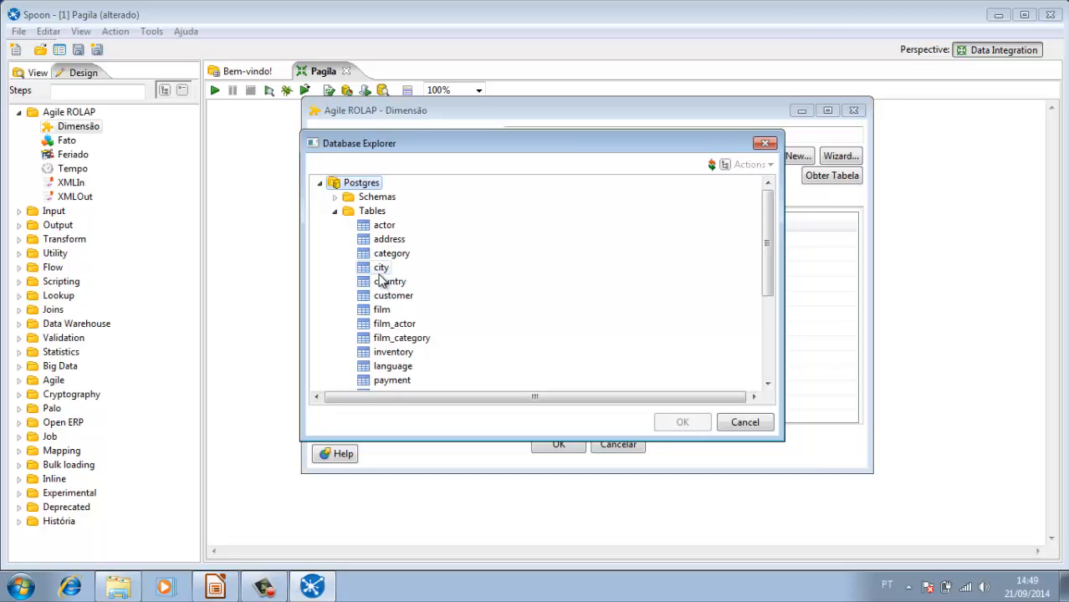
click(382, 268)
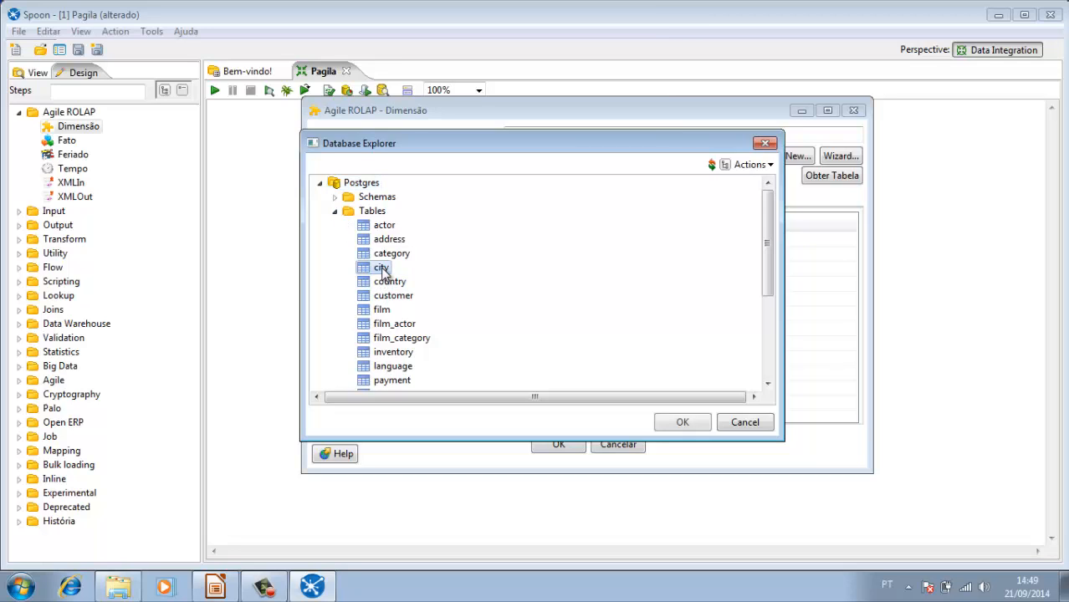
click(682, 424)
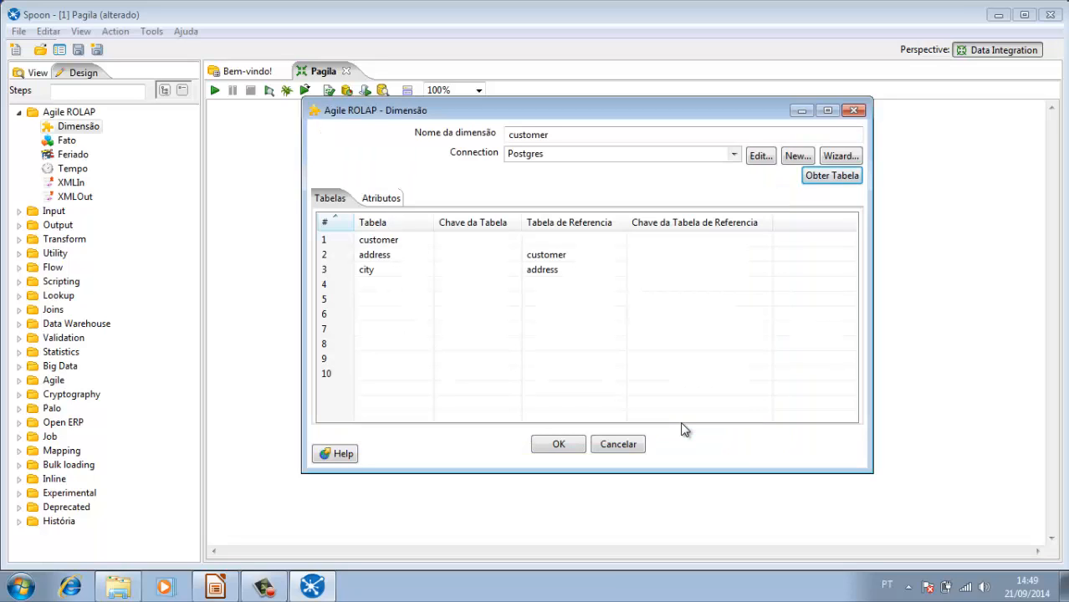
Step: Add the country table from the Postgres database as the dimension's fourth table
click(832, 177)
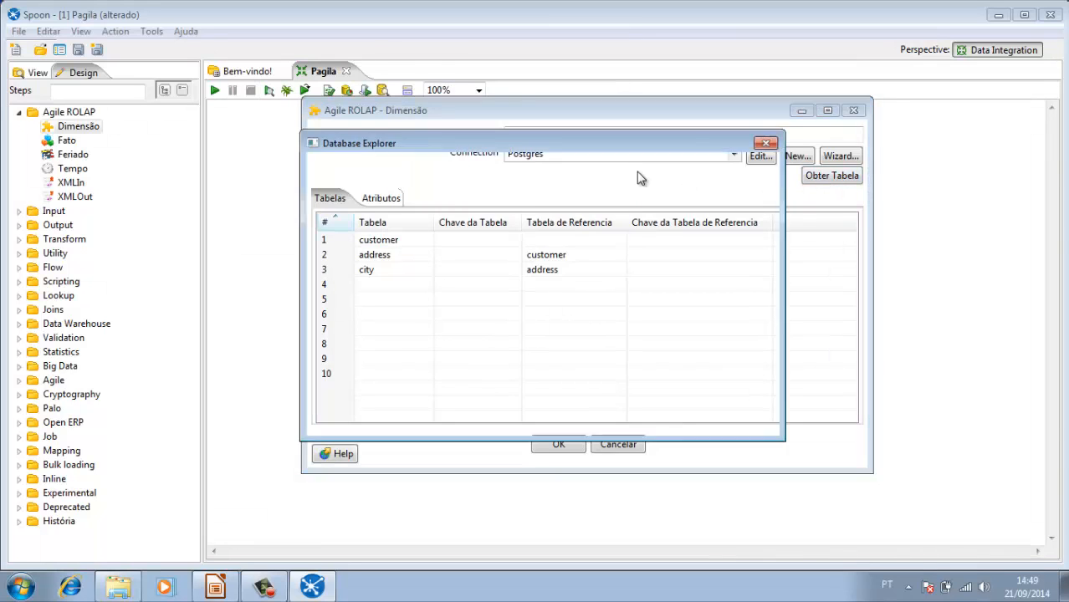
click(322, 185)
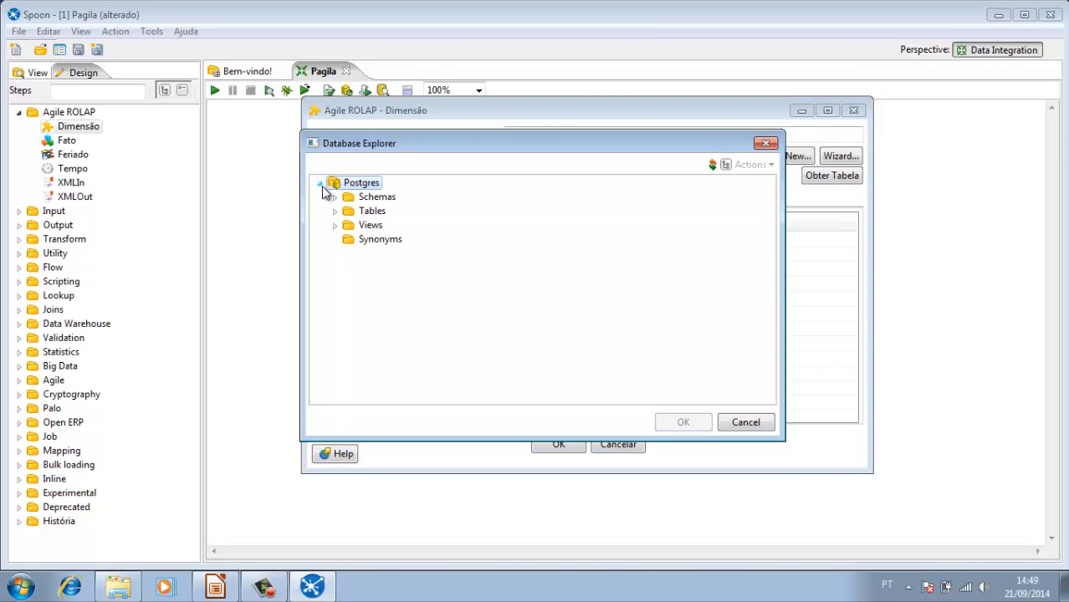
click(336, 214)
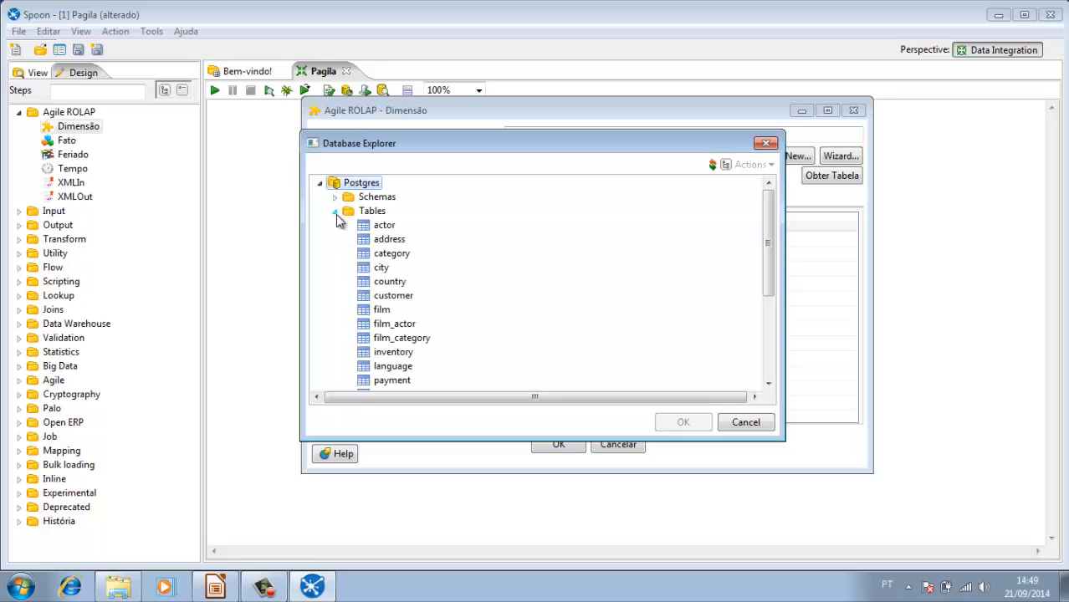
click(391, 286)
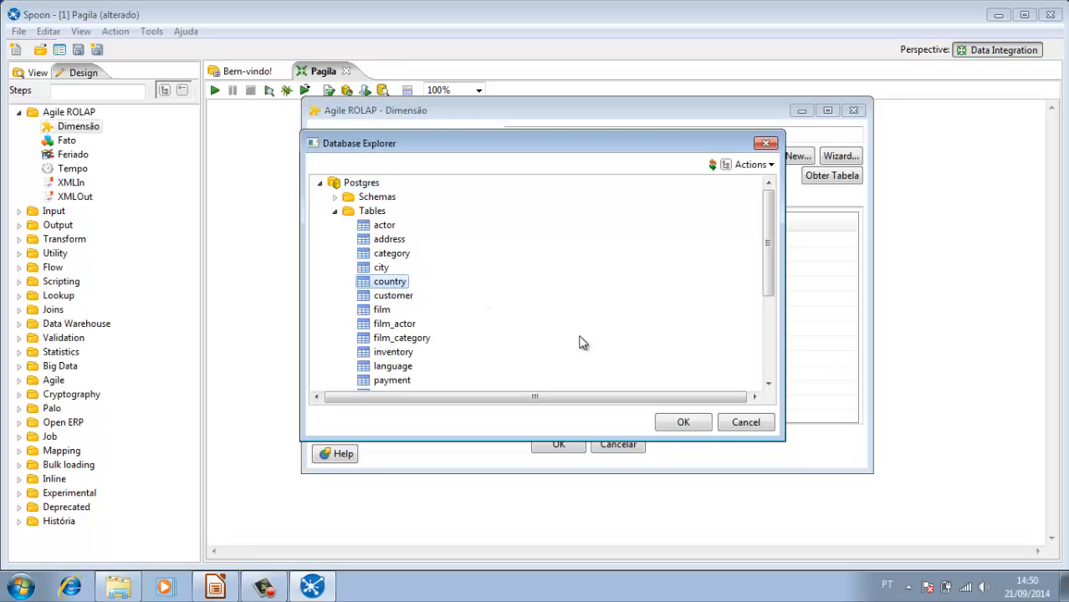
click(675, 423)
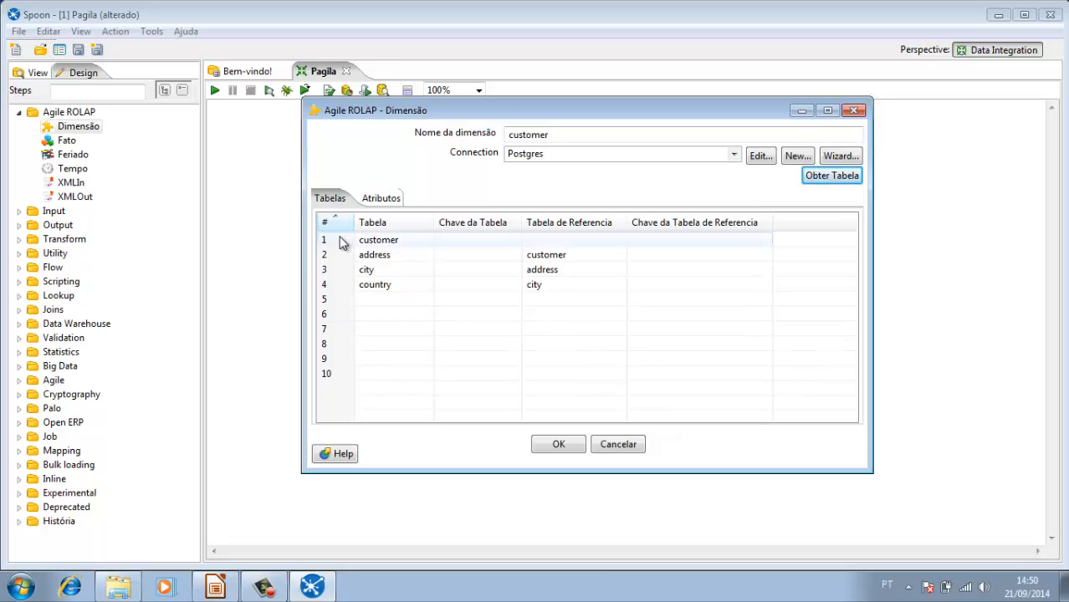
click(387, 244)
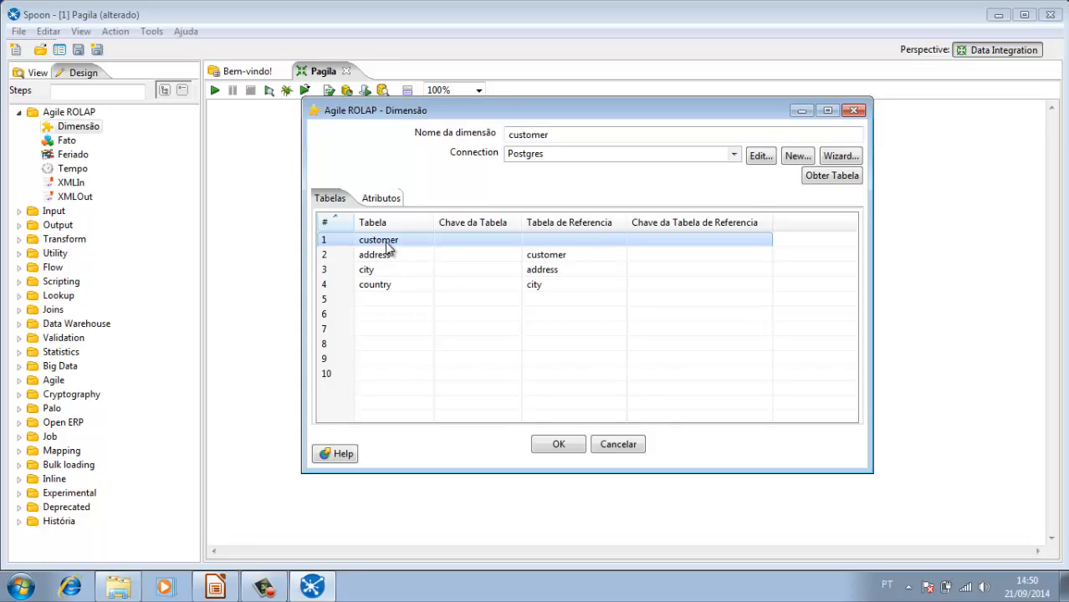
click(388, 254)
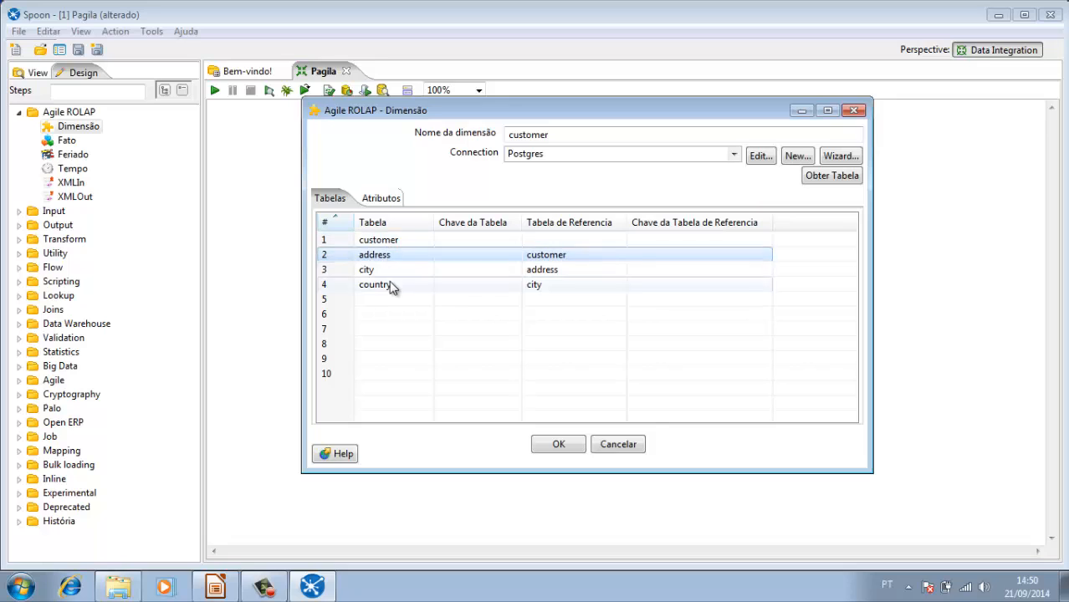
click(394, 271)
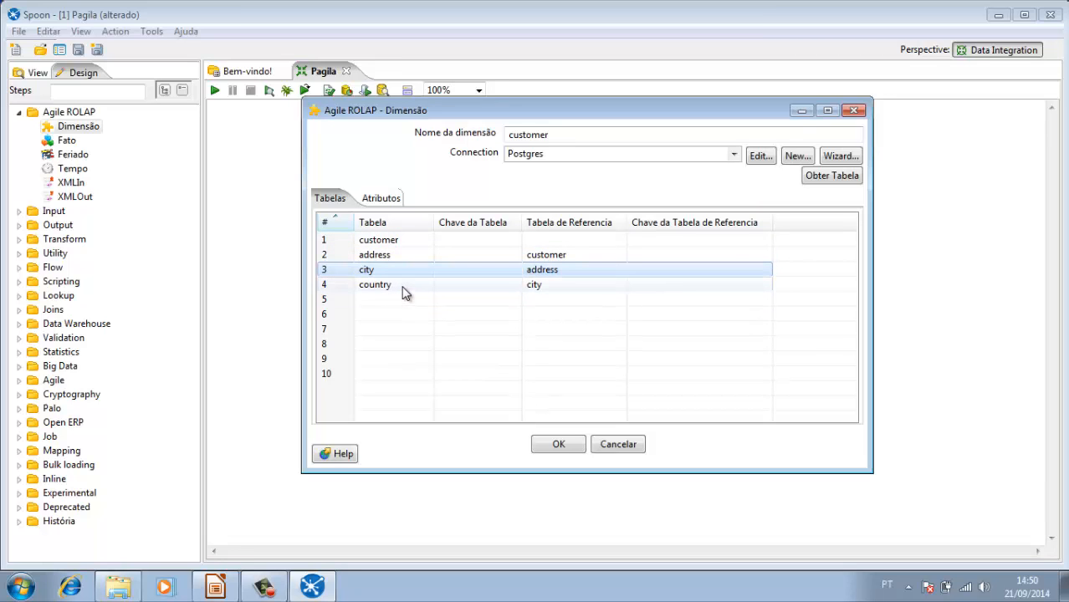
Step: Set customer_id as the table key of the customer table in the dimension's table list
click(403, 287)
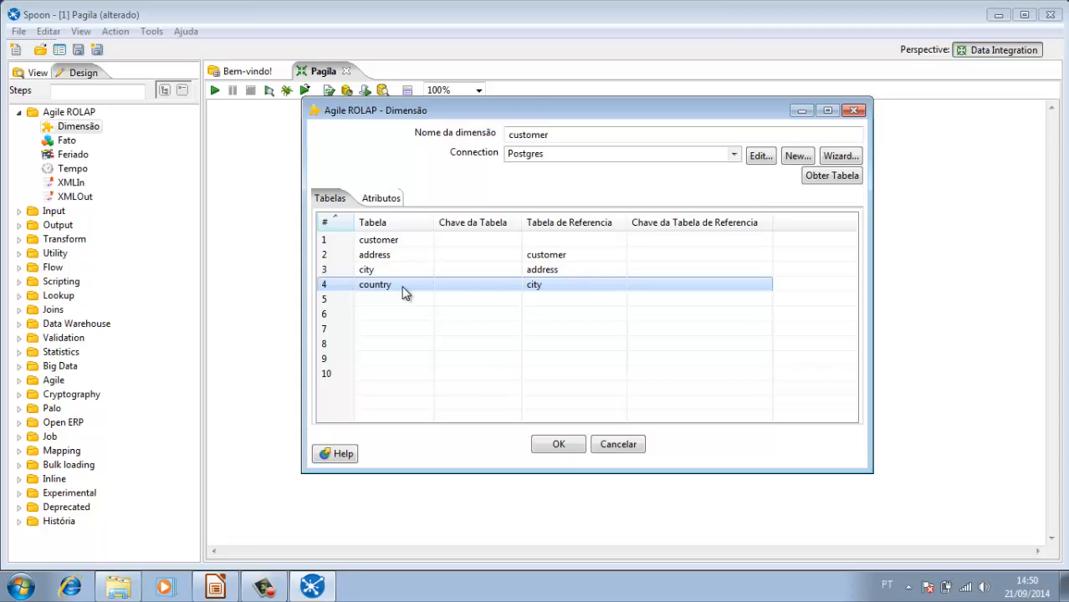
click(393, 242)
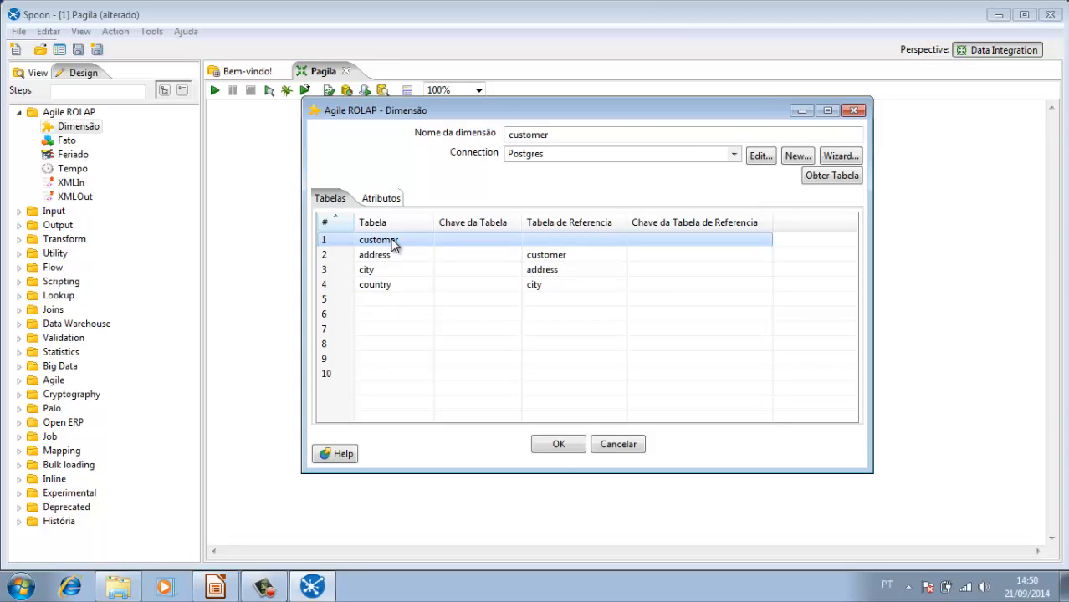
click(510, 244)
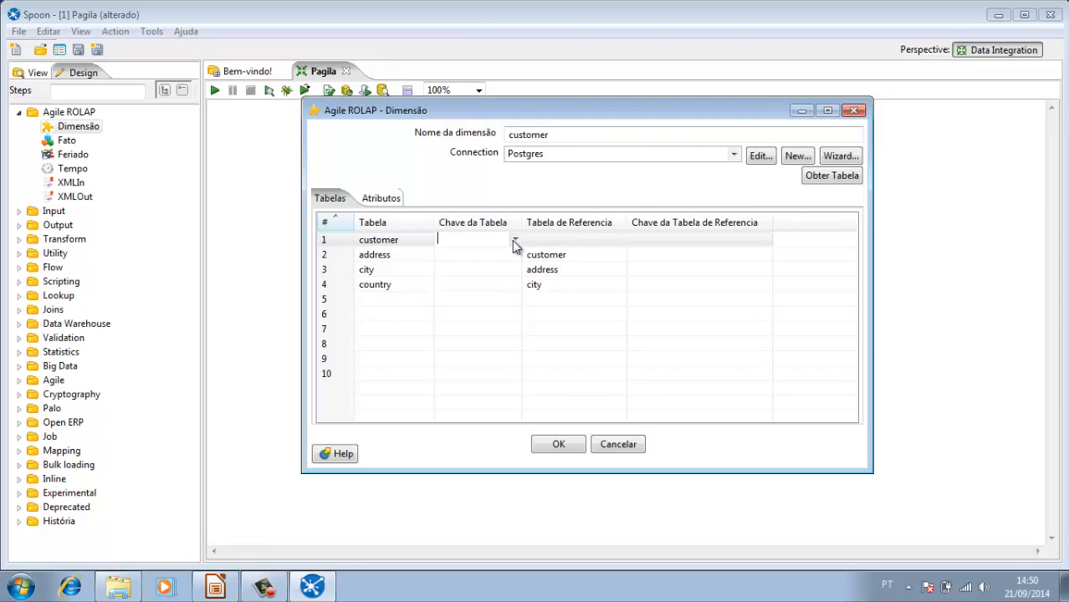
click(512, 241)
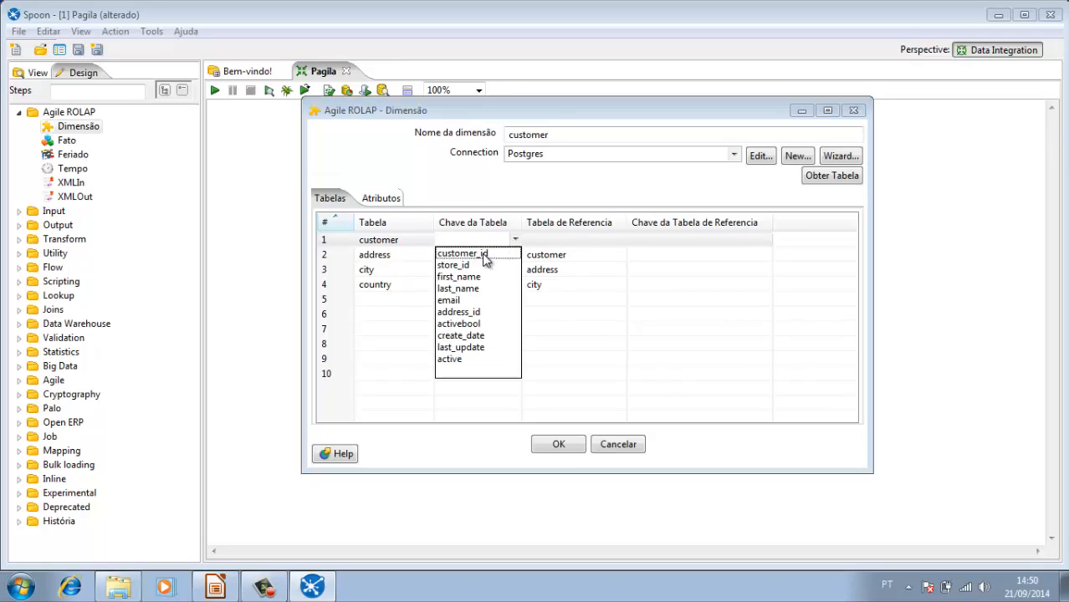
click(484, 259)
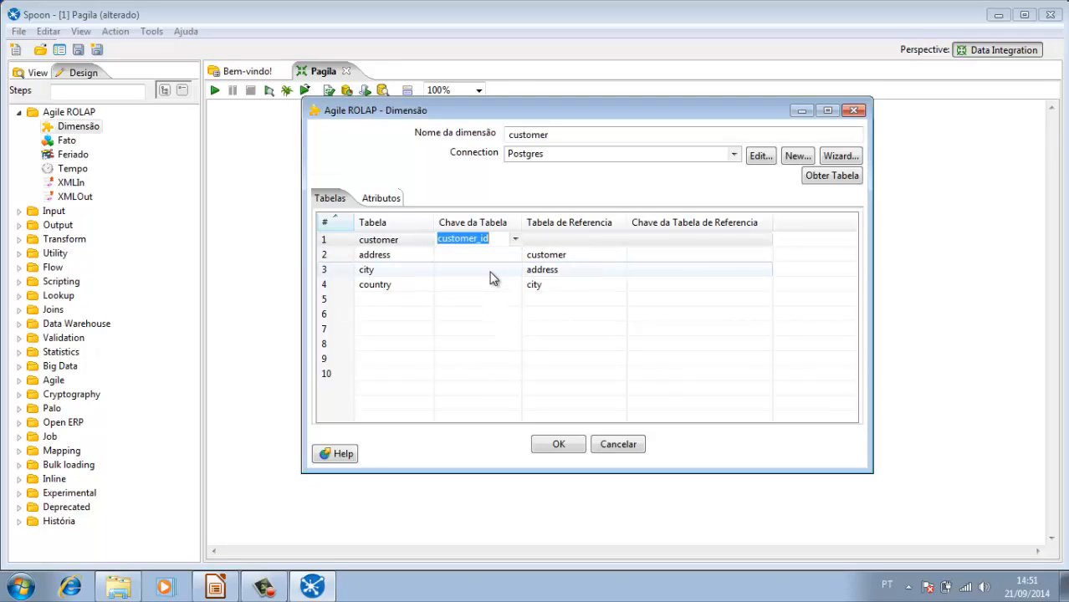
click(546, 243)
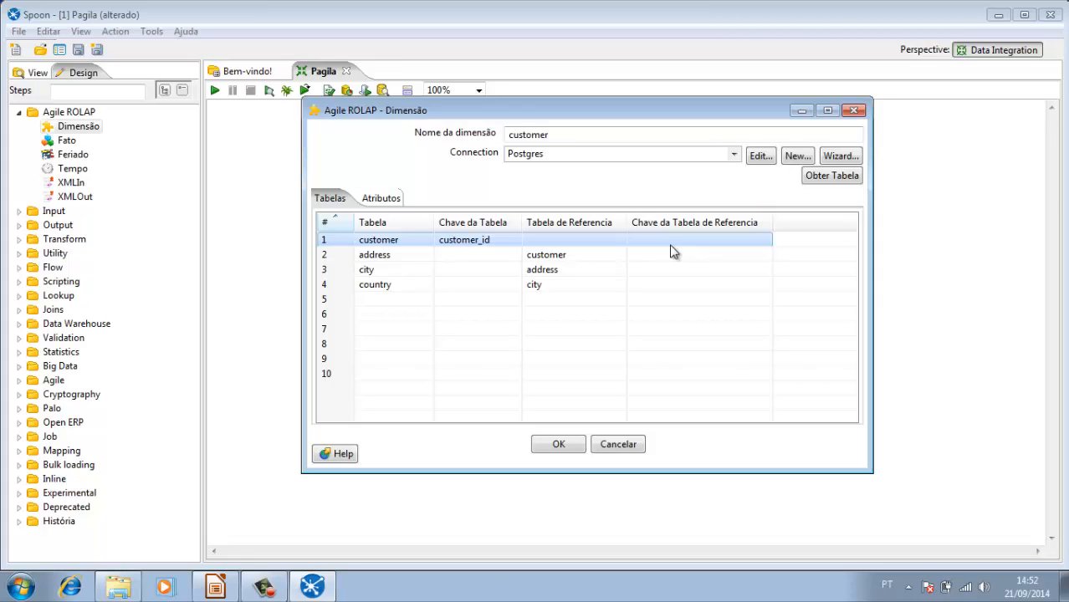
Step: For the address table, set address_id as both the table key and the reference table key to customer
click(387, 259)
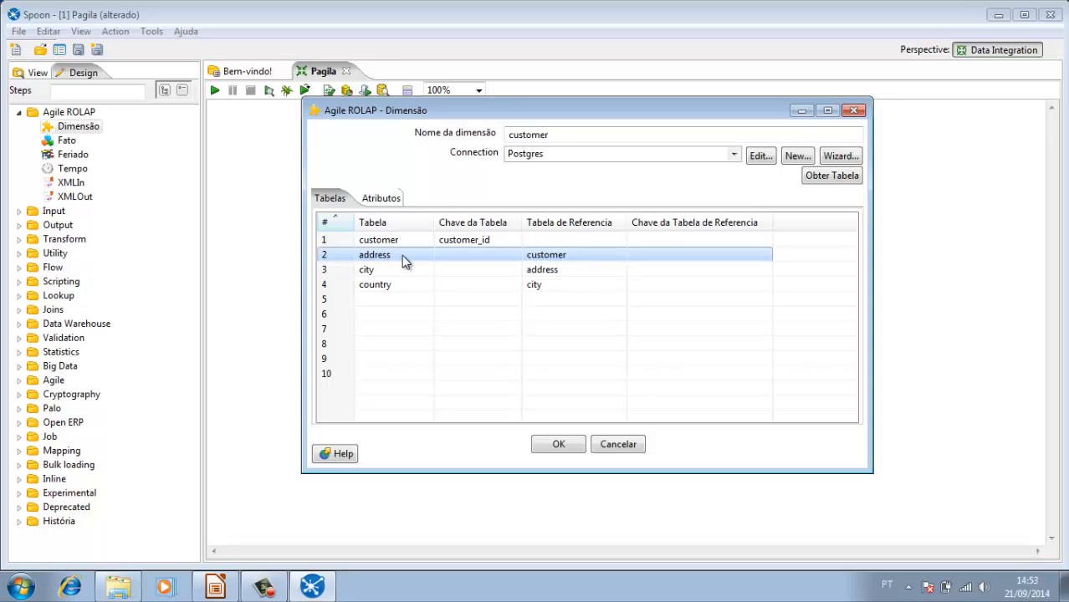
click(516, 256)
click(515, 254)
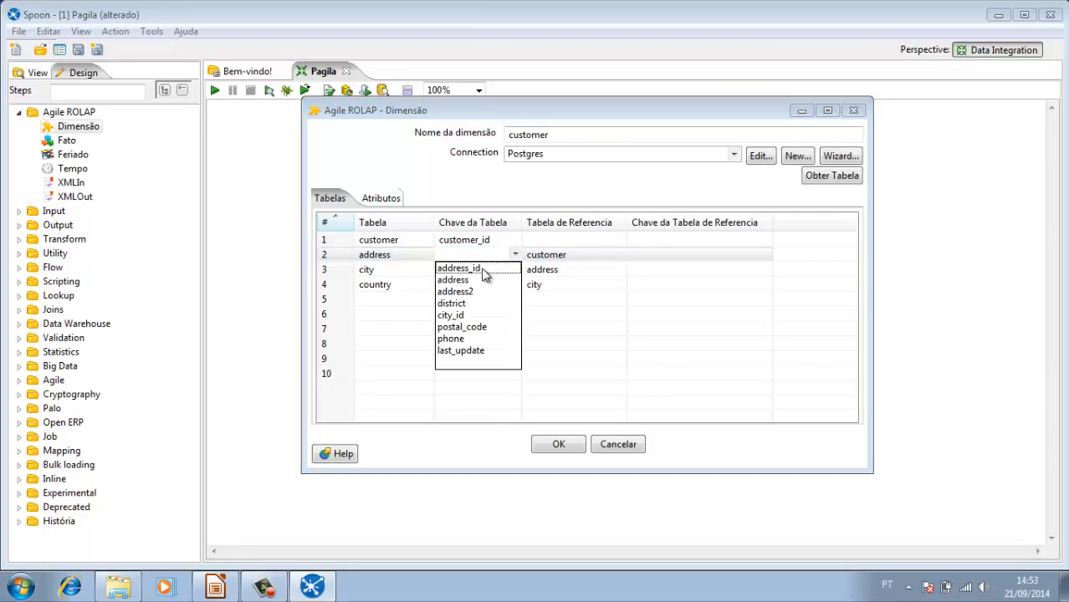
click(483, 269)
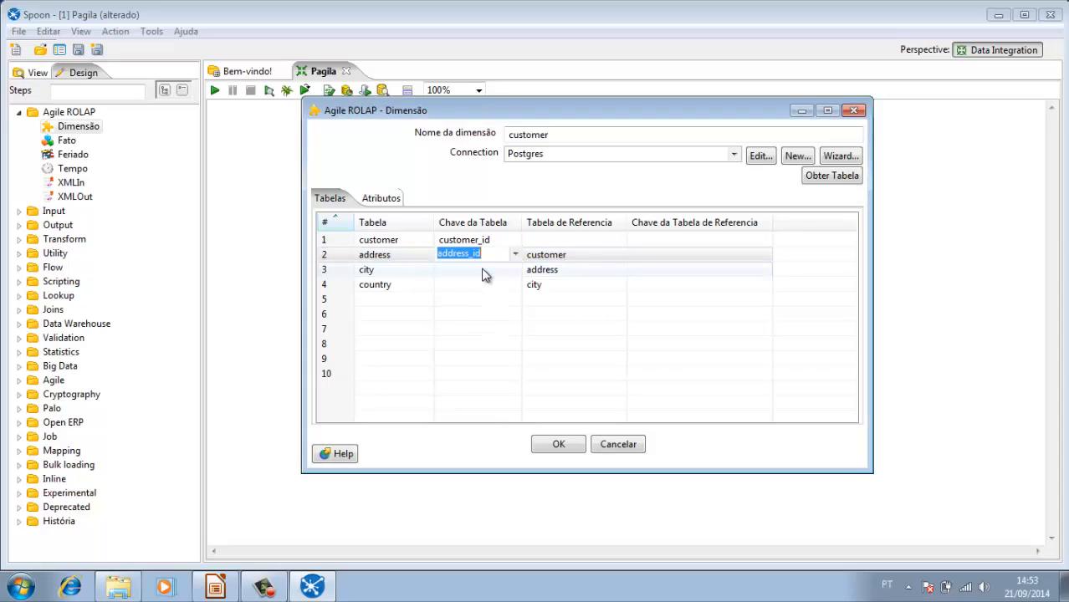
click(576, 256)
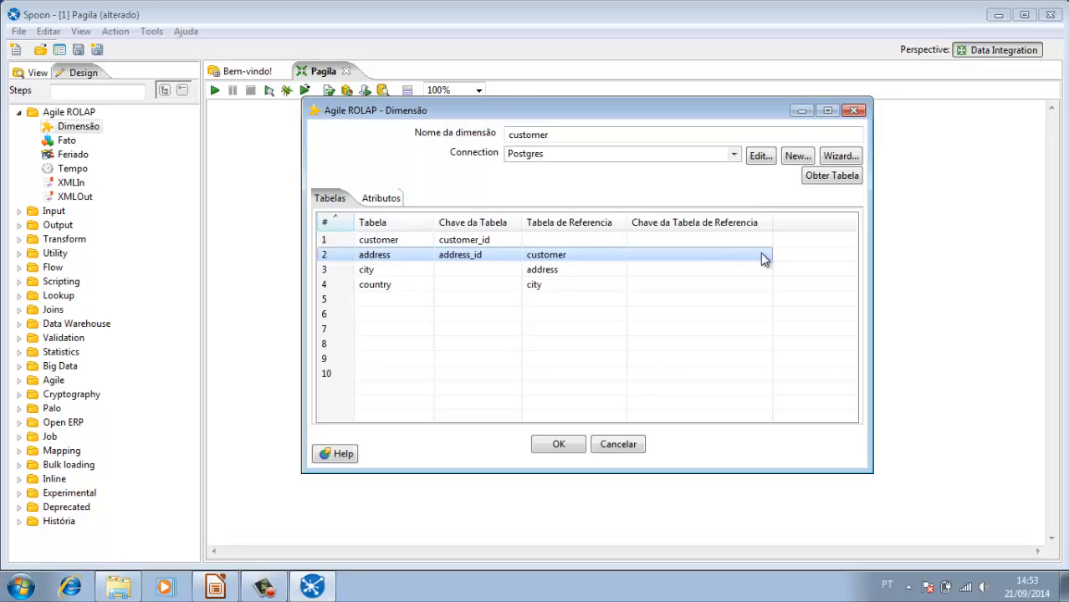
click(762, 259)
click(765, 254)
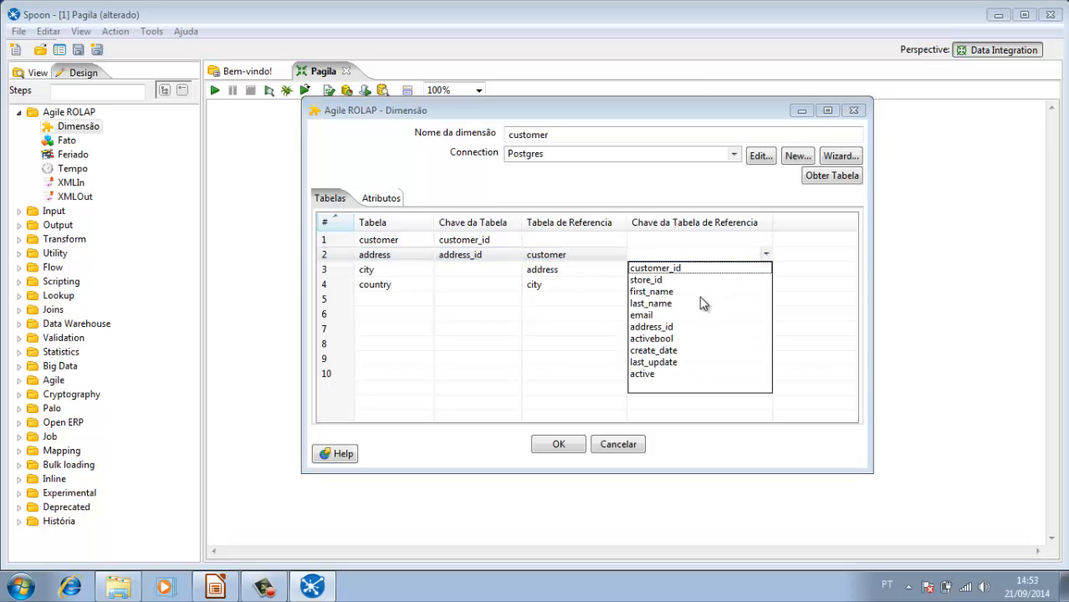
click(664, 329)
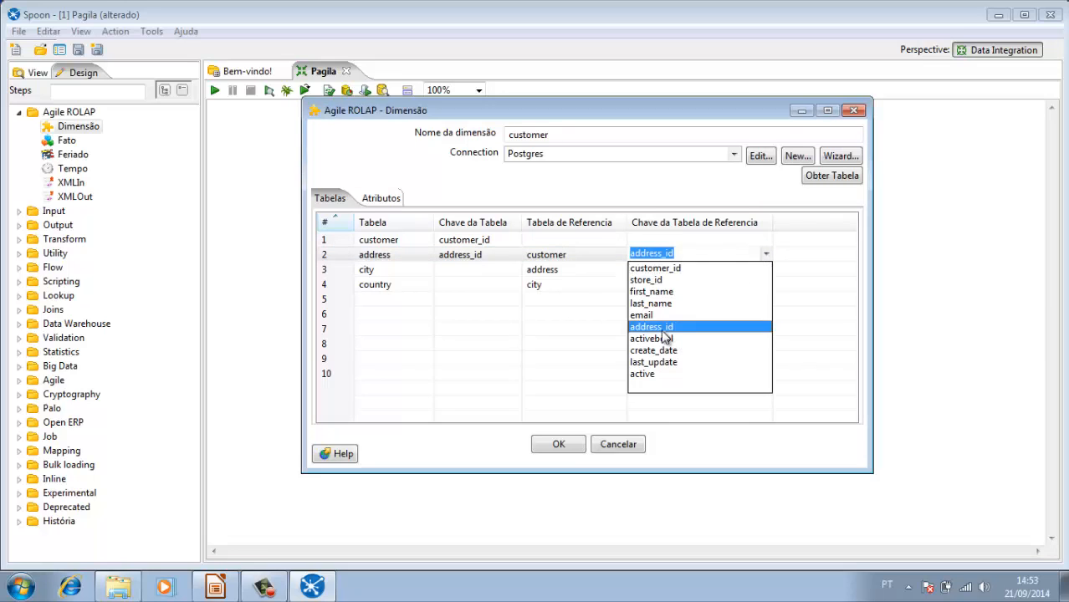
click(663, 332)
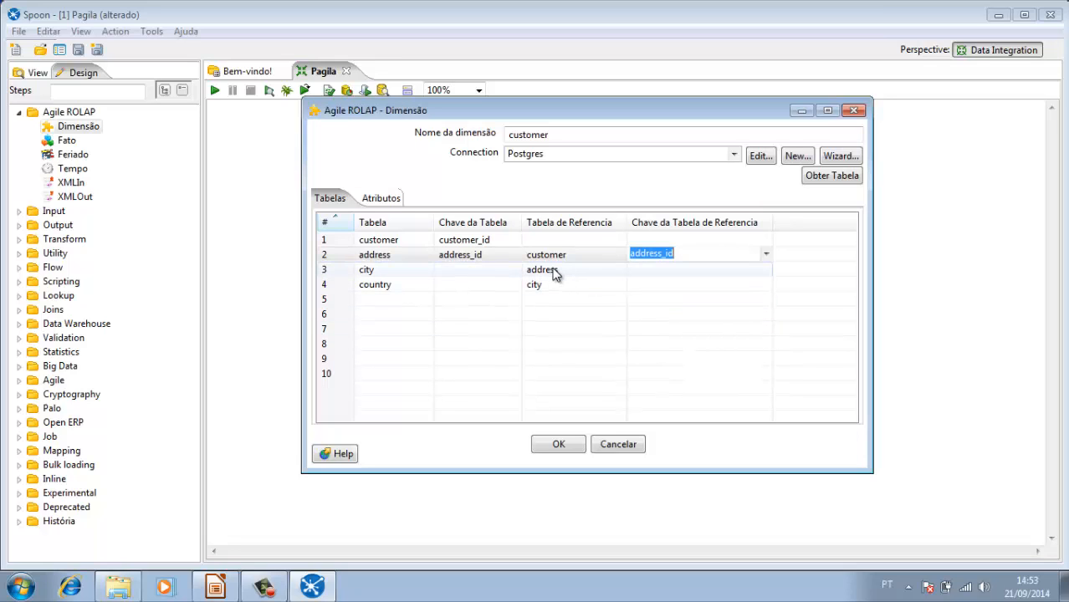
Step: For the city table, set city_id as both the table key and the reference table key to address
click(556, 273)
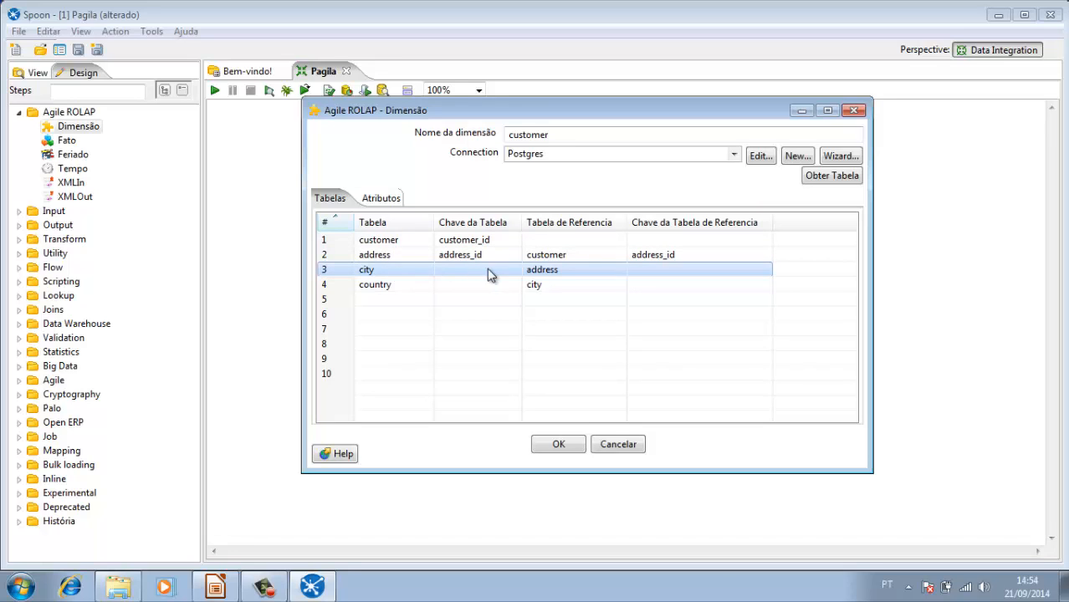
click(513, 272)
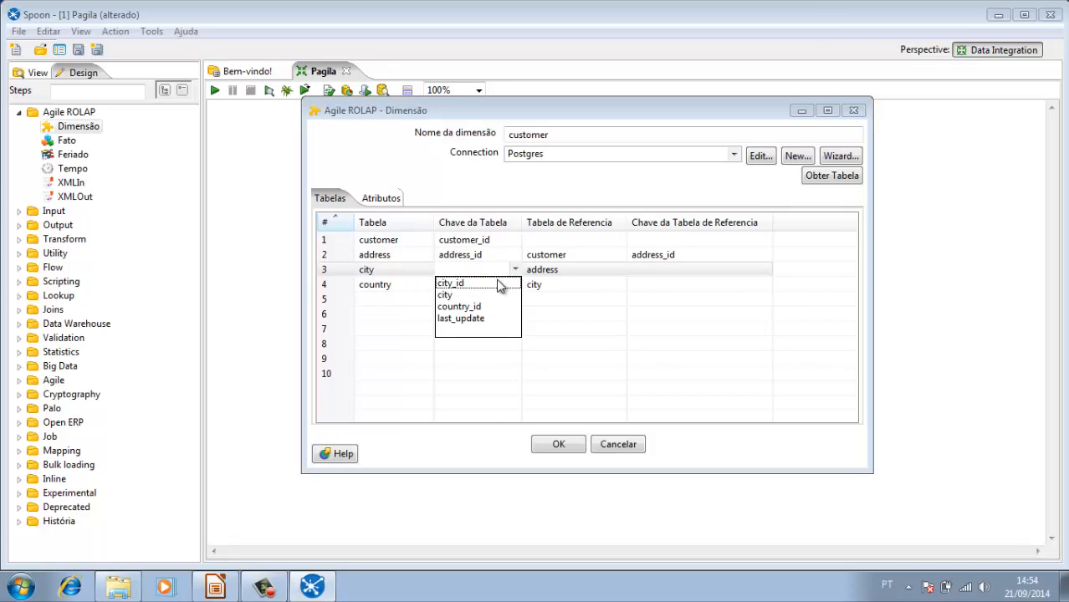
click(497, 284)
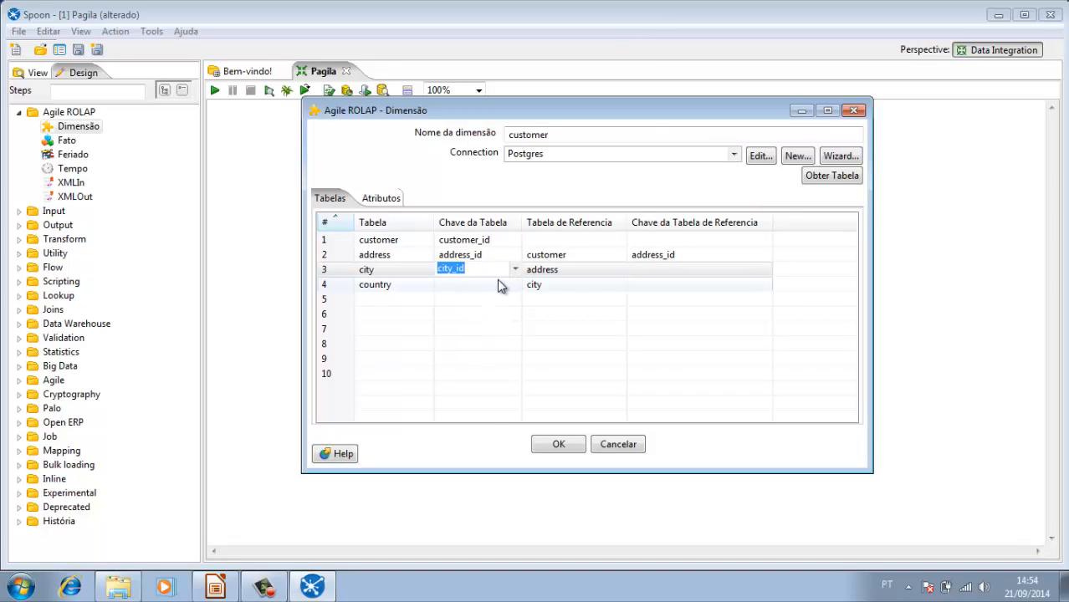
click(548, 276)
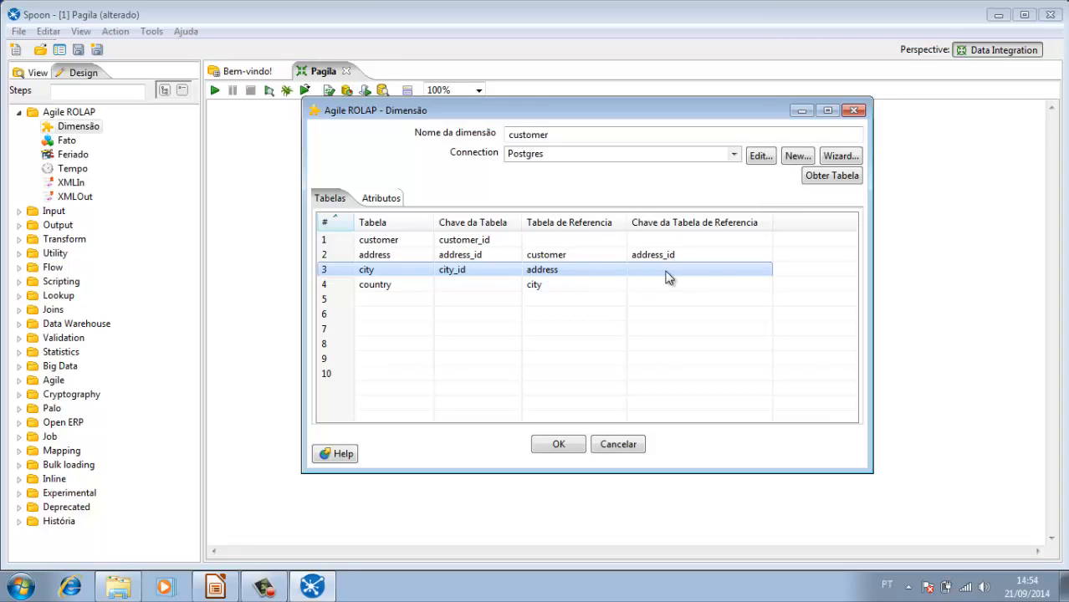
click(765, 277)
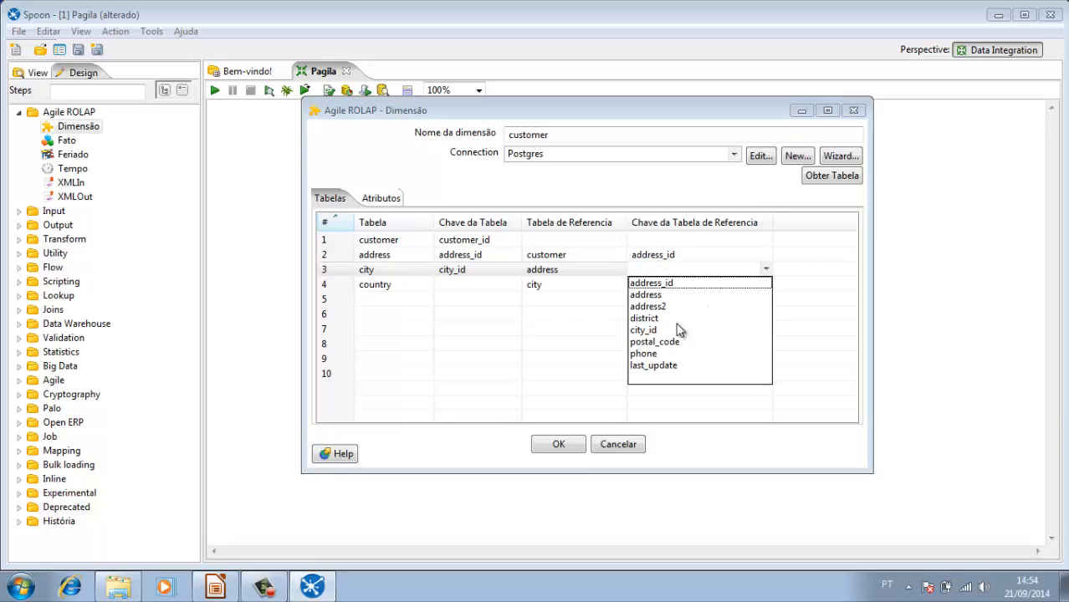
click(644, 330)
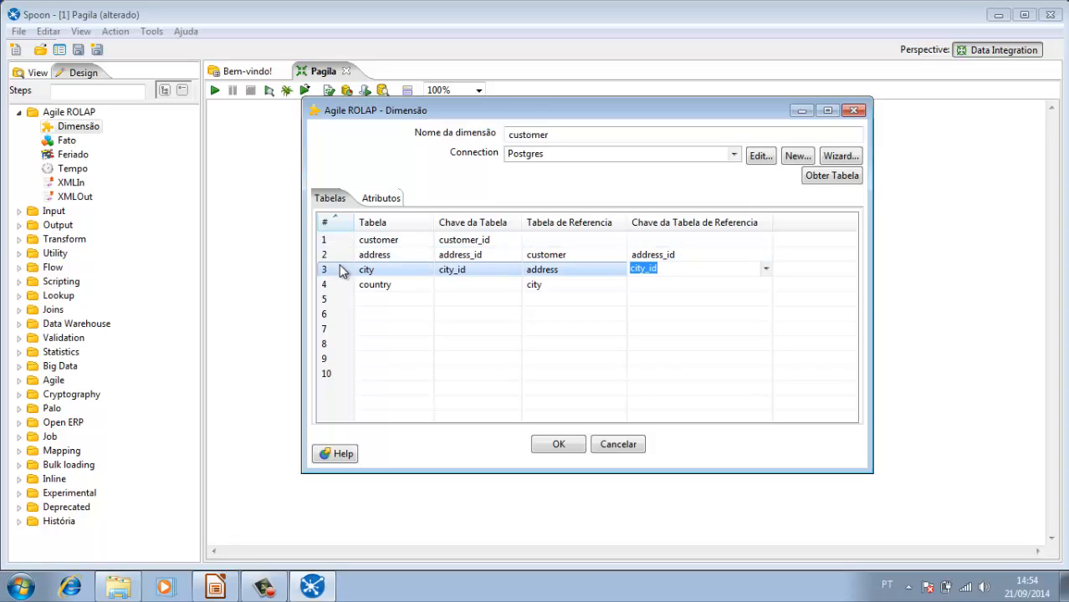
click(365, 256)
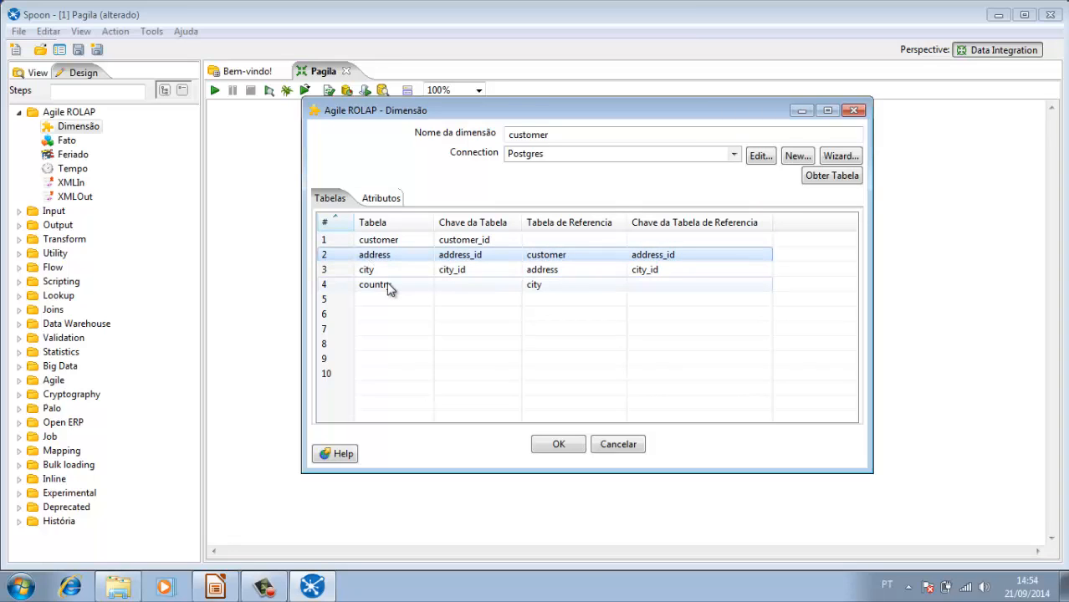
Step: For the country table, set country_id as both the table key and the reference table key to city
click(389, 288)
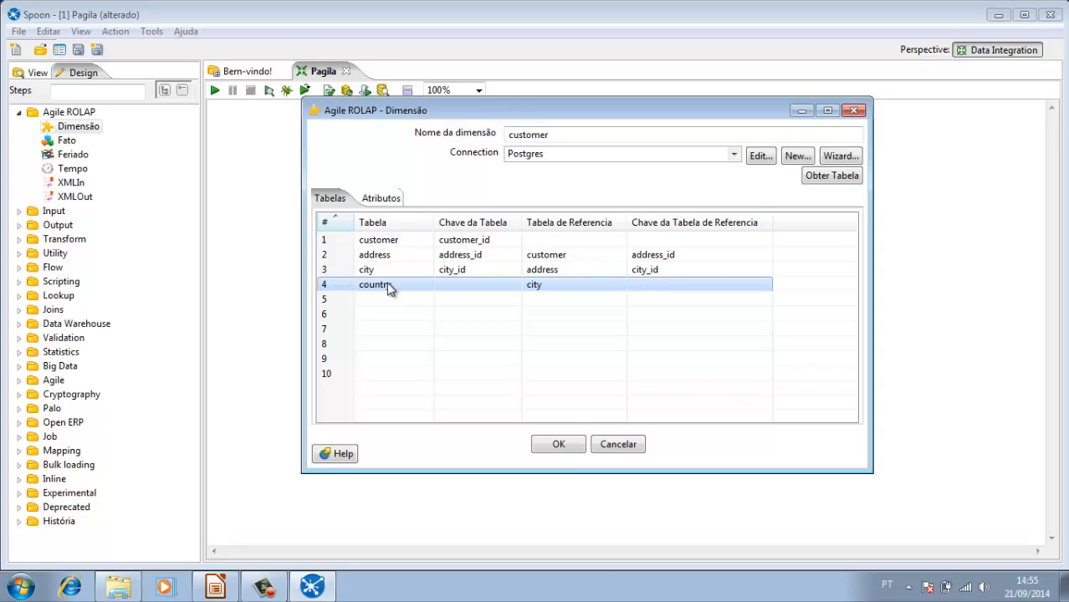
click(511, 285)
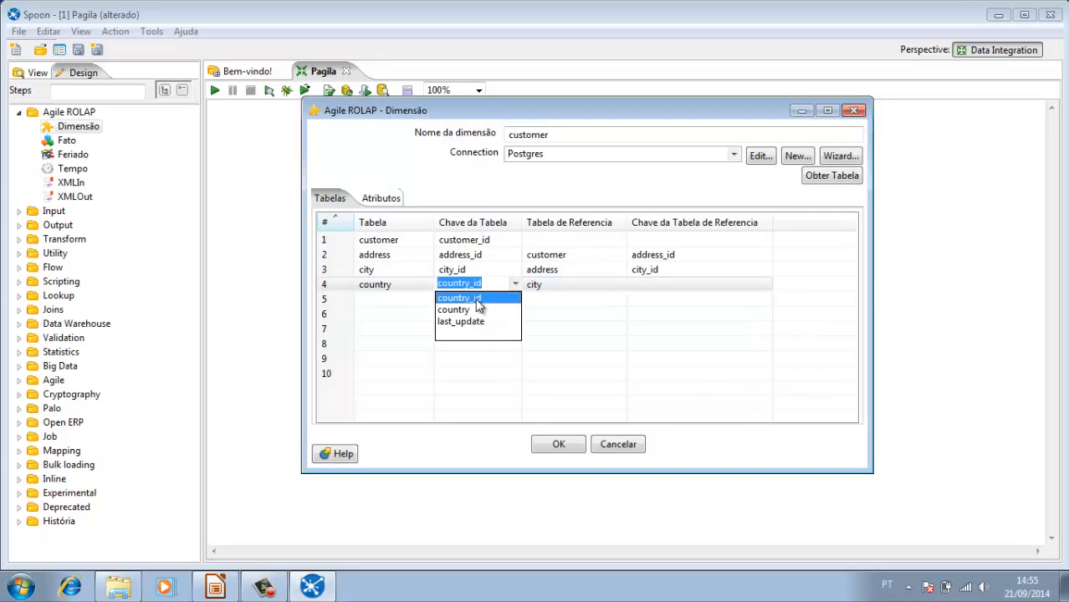
click(476, 299)
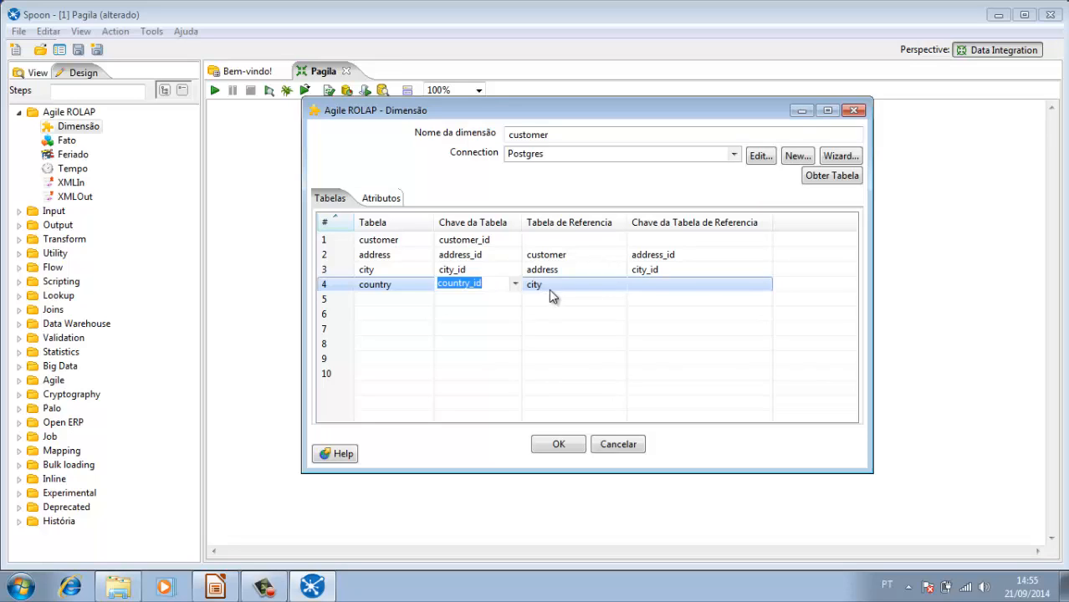
click(760, 286)
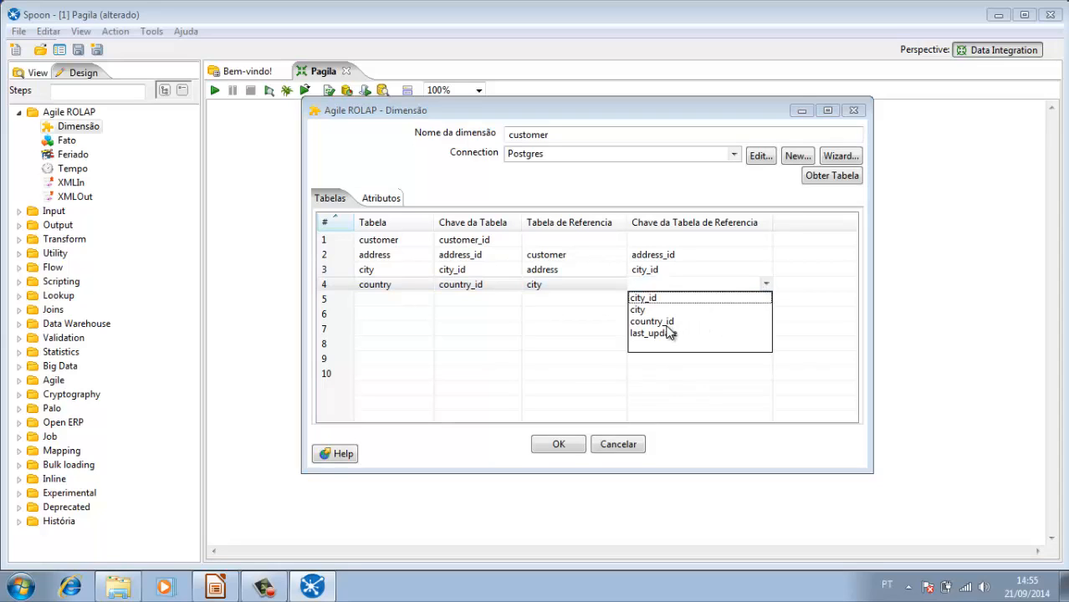
click(668, 325)
click(596, 301)
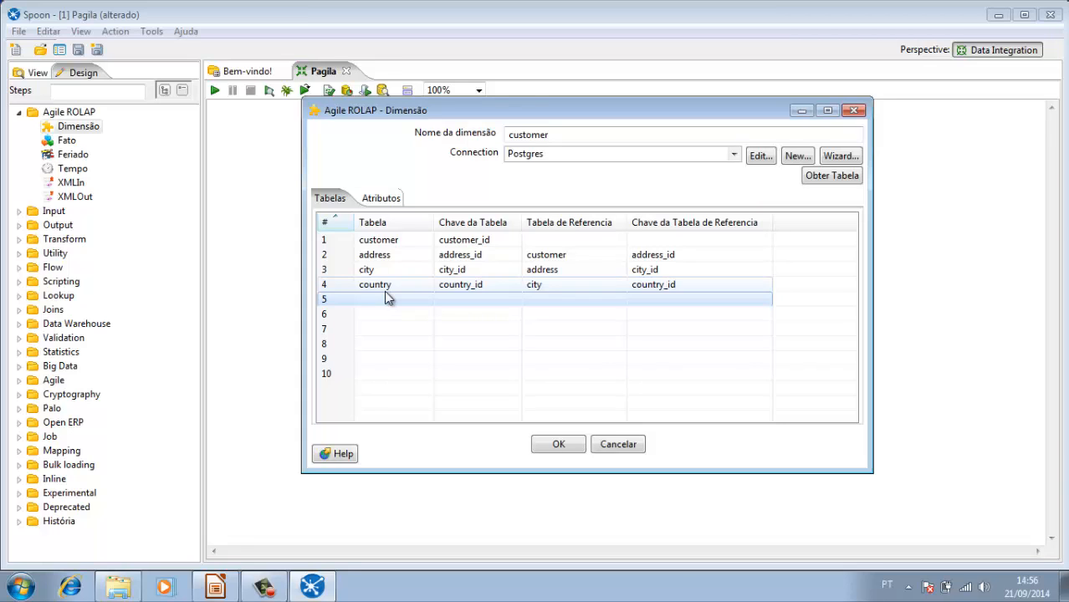
Step: Widen the Atributo column in the dimension's attribute list and delete the customer table's store_id attribute
click(387, 198)
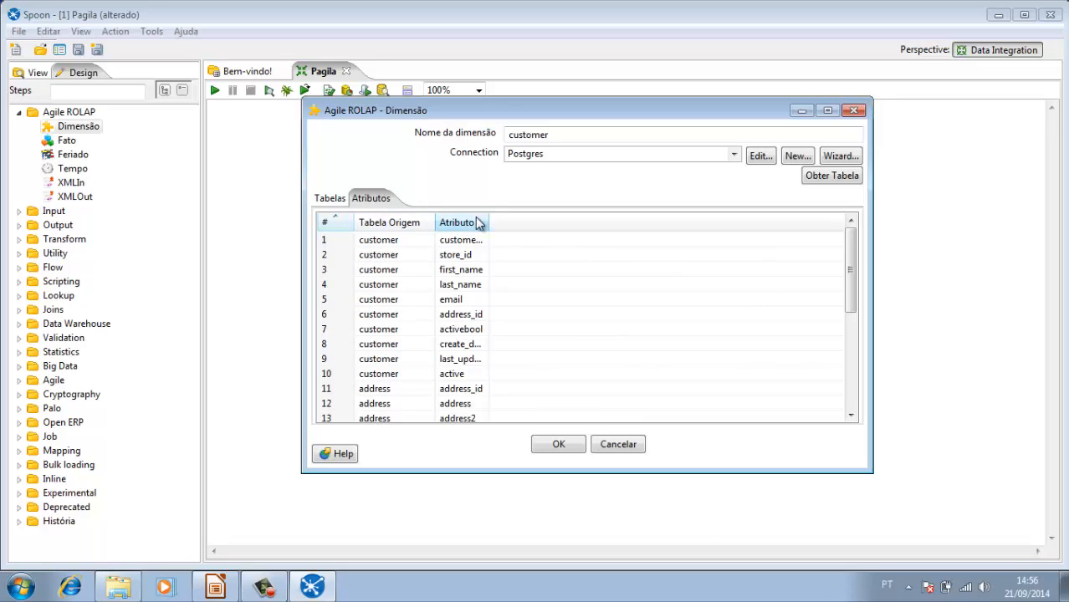
drag(497, 219, 574, 242)
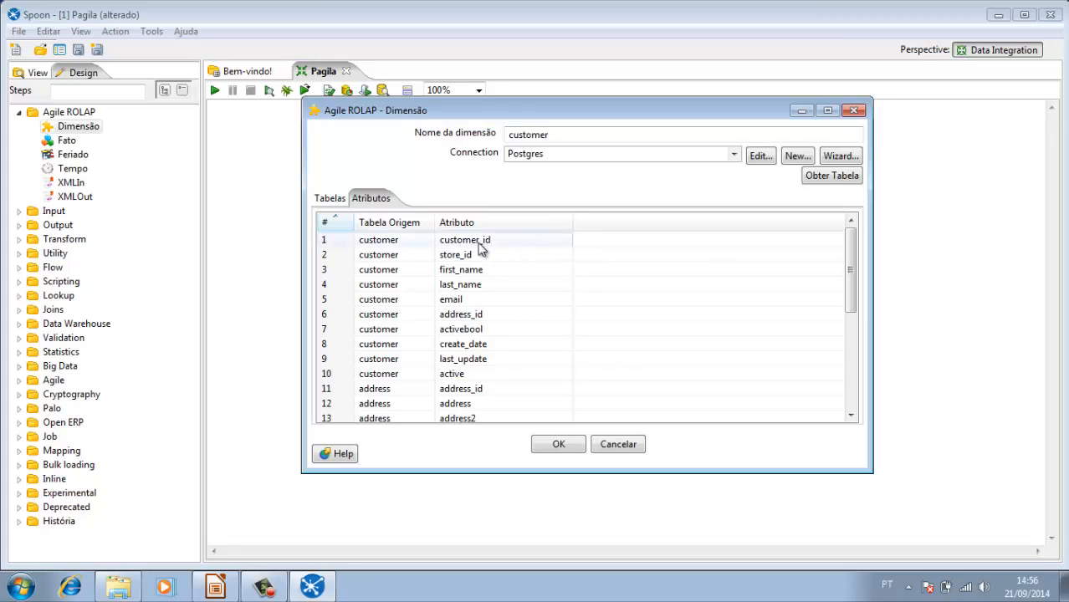
click(373, 261)
right_click(374, 265)
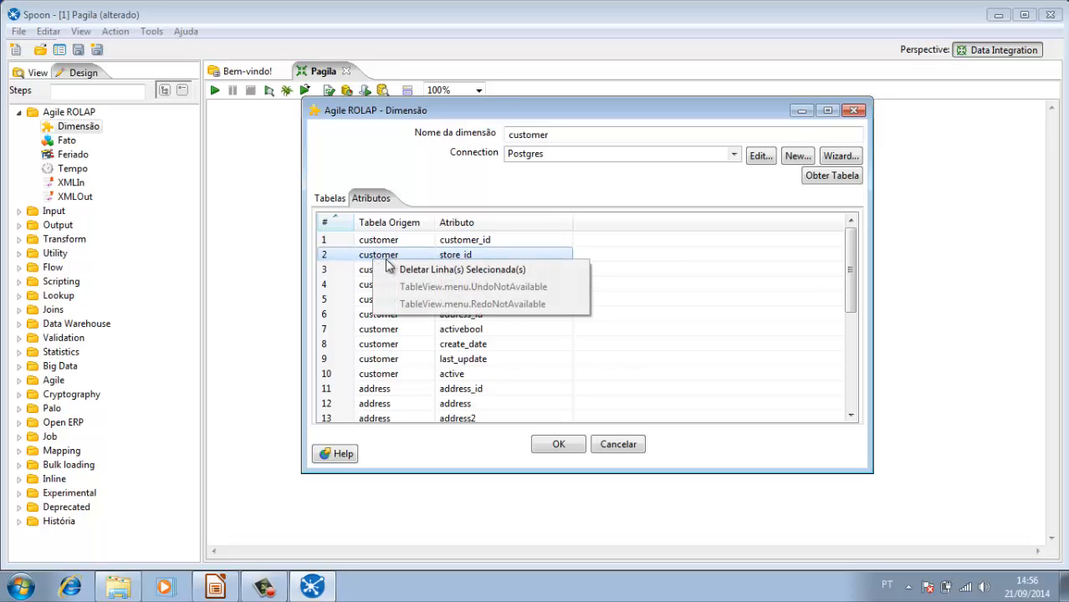
click(406, 272)
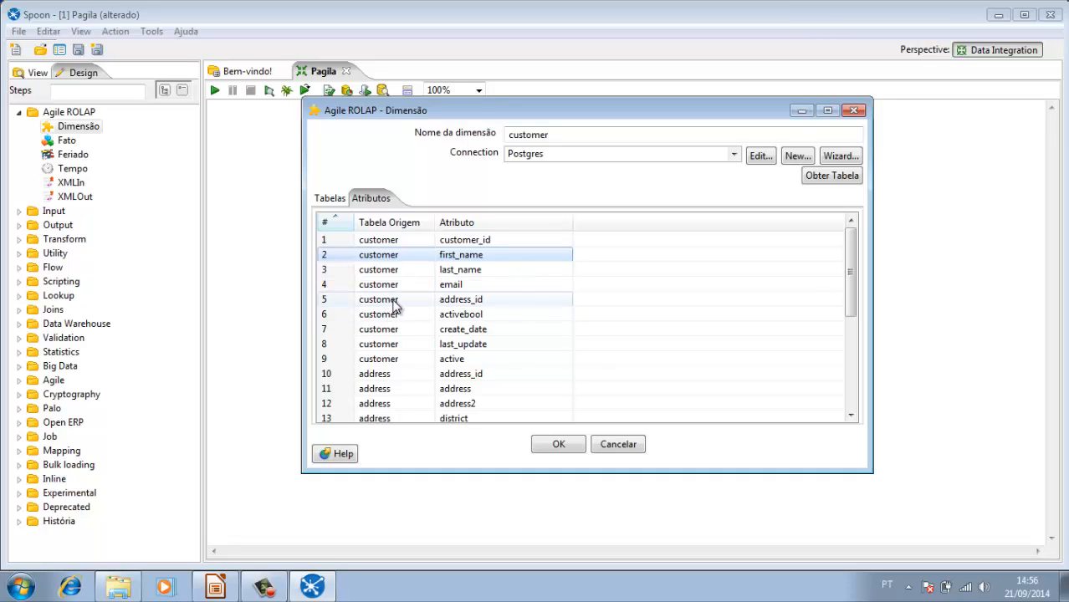
Step: Delete the customer table's address_id and last_update attributes from the dimension
right_click(395, 304)
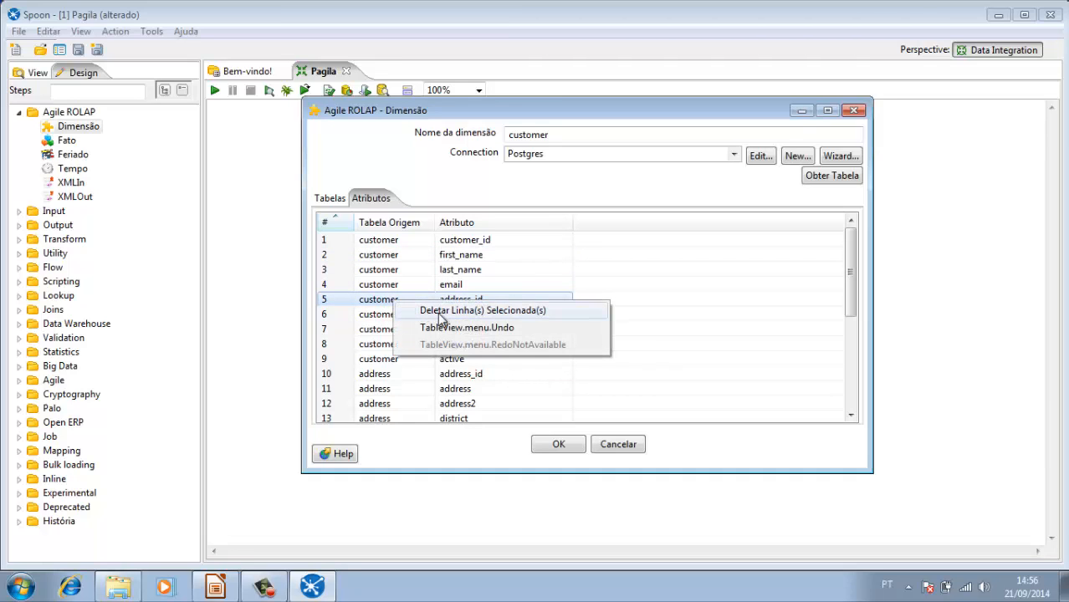
click(435, 313)
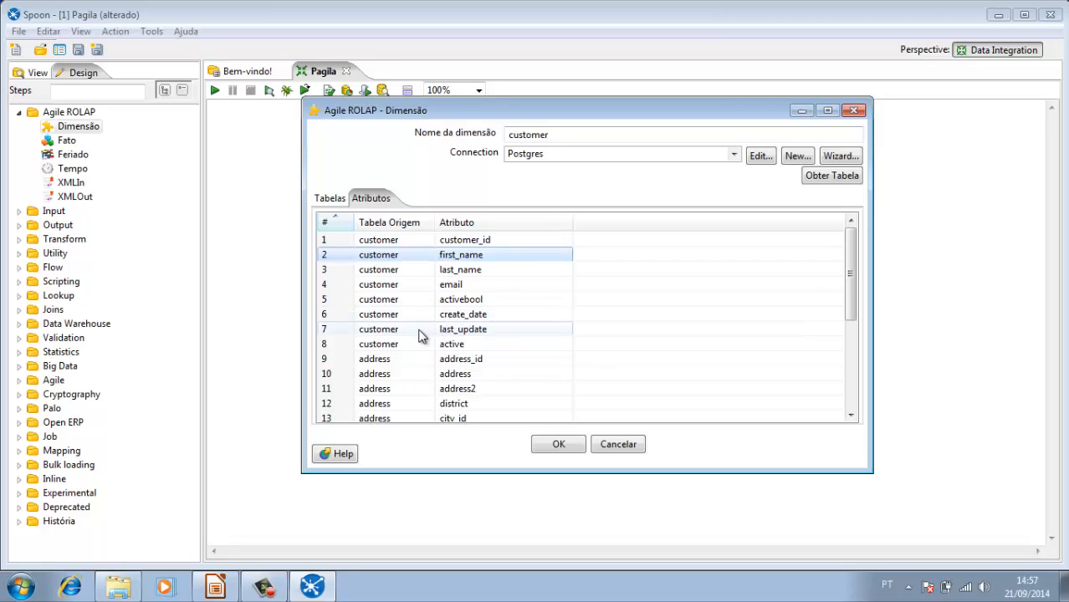
click(415, 330)
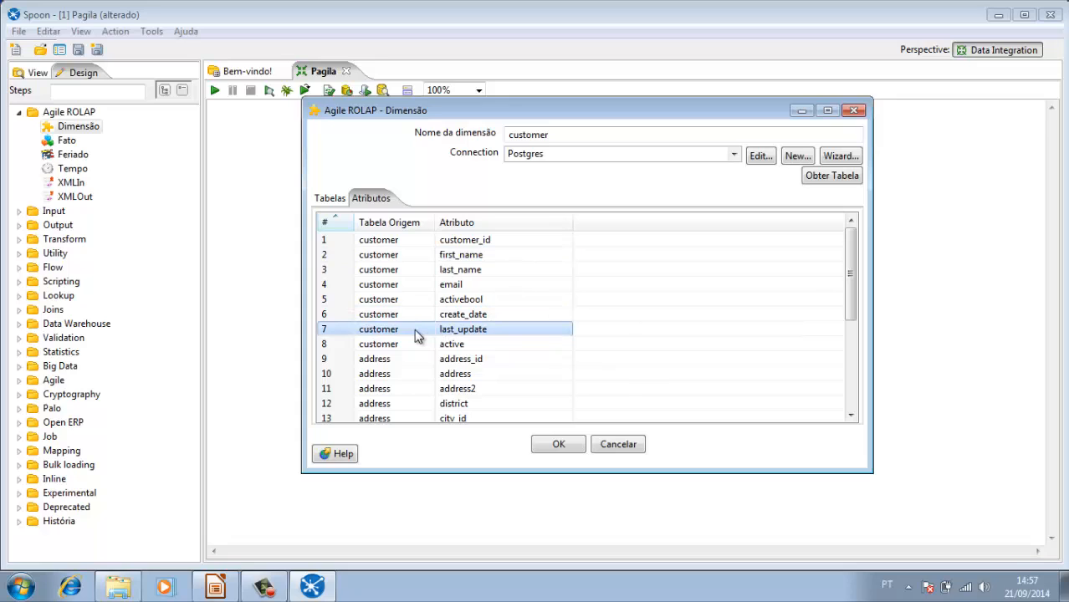
right_click(415, 330)
click(449, 340)
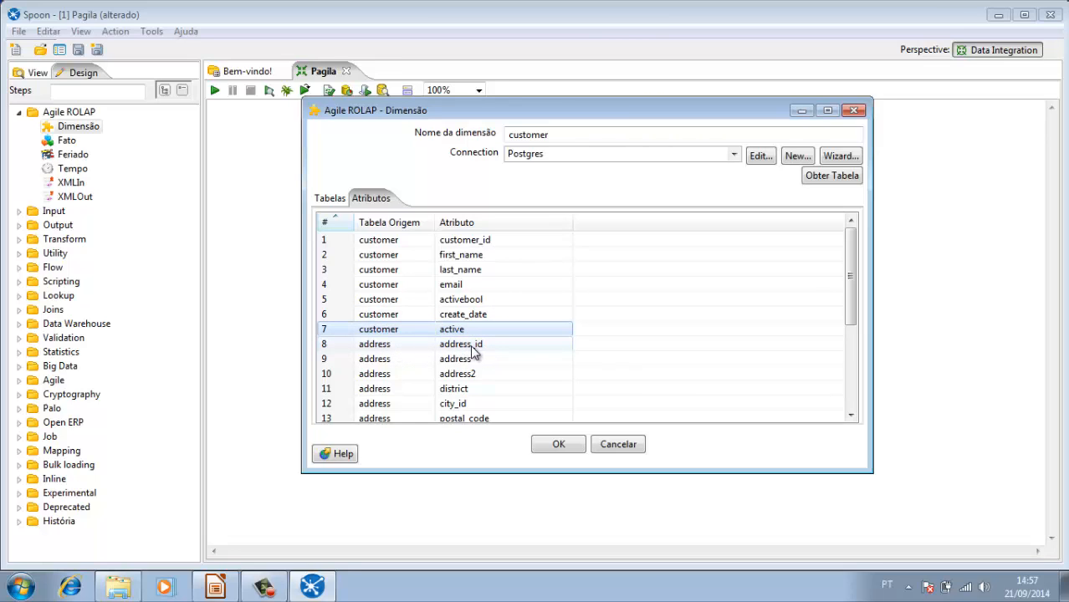
Step: Delete the address table's address_id, city_id and last_update attributes from the customer dimension
click(416, 350)
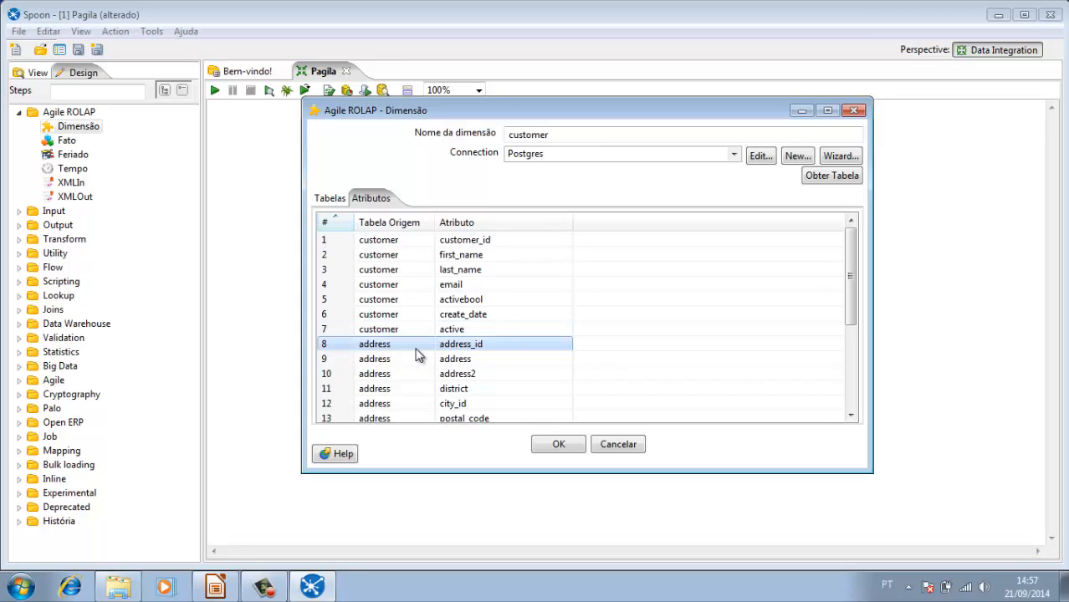
right_click(417, 354)
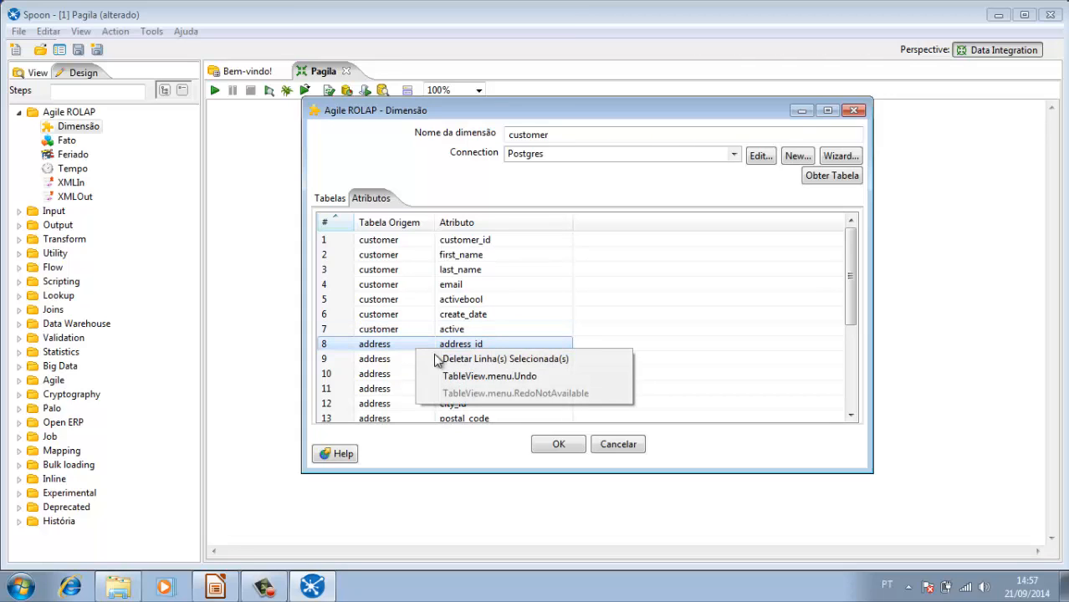
click(465, 362)
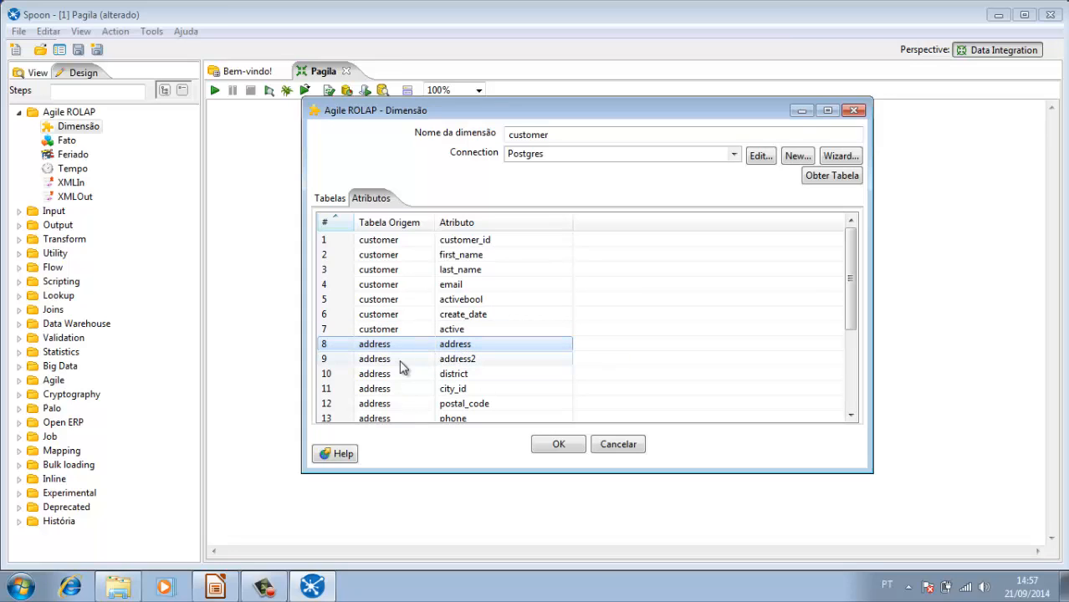
scroll(471, 372, down, 1)
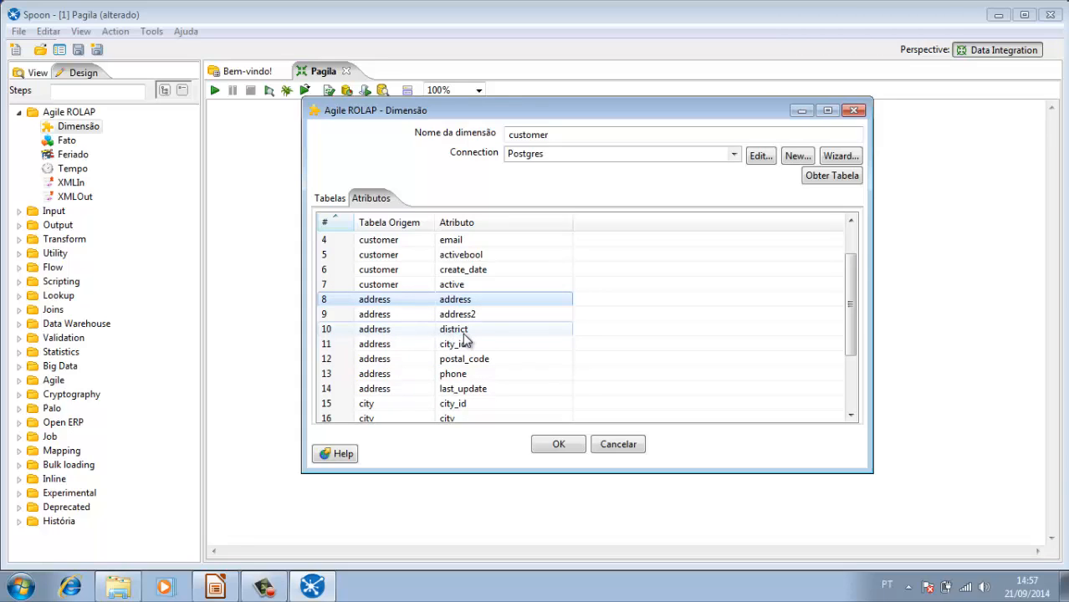
click(410, 350)
right_click(410, 347)
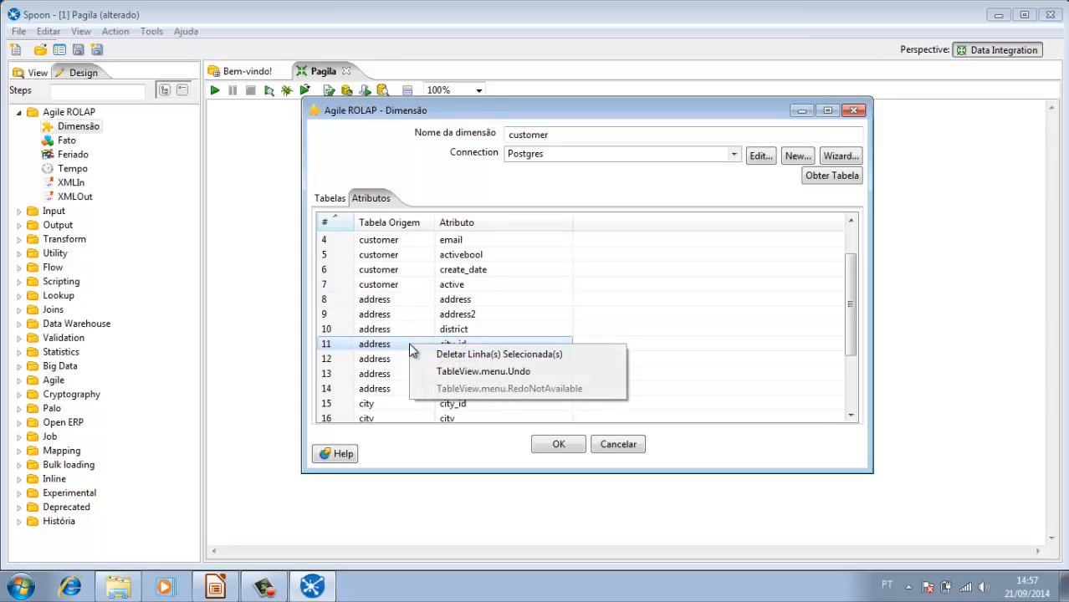
click(442, 357)
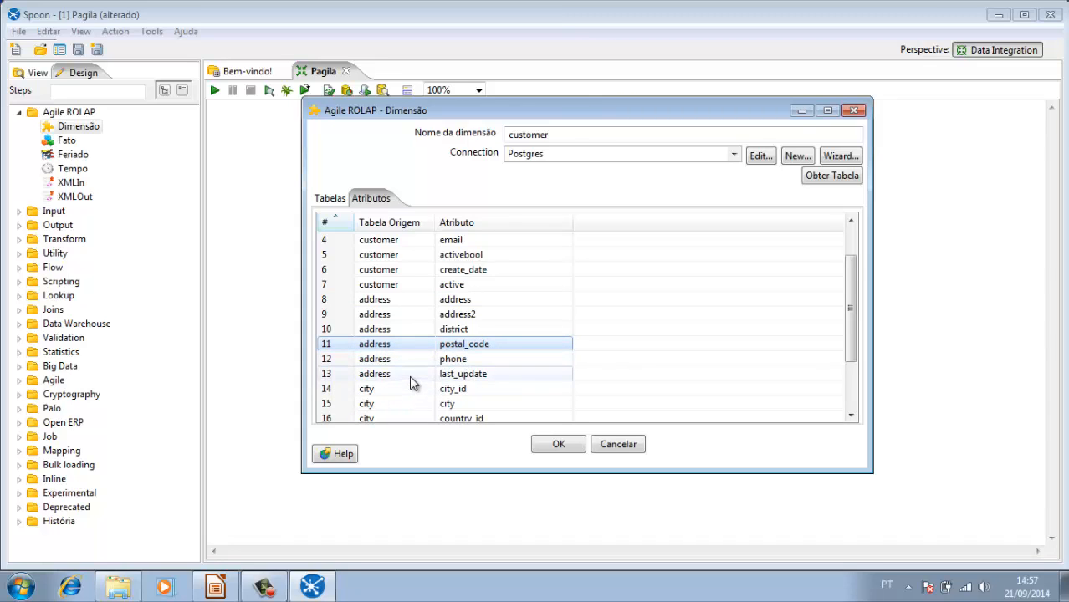
click(415, 376)
right_click(414, 378)
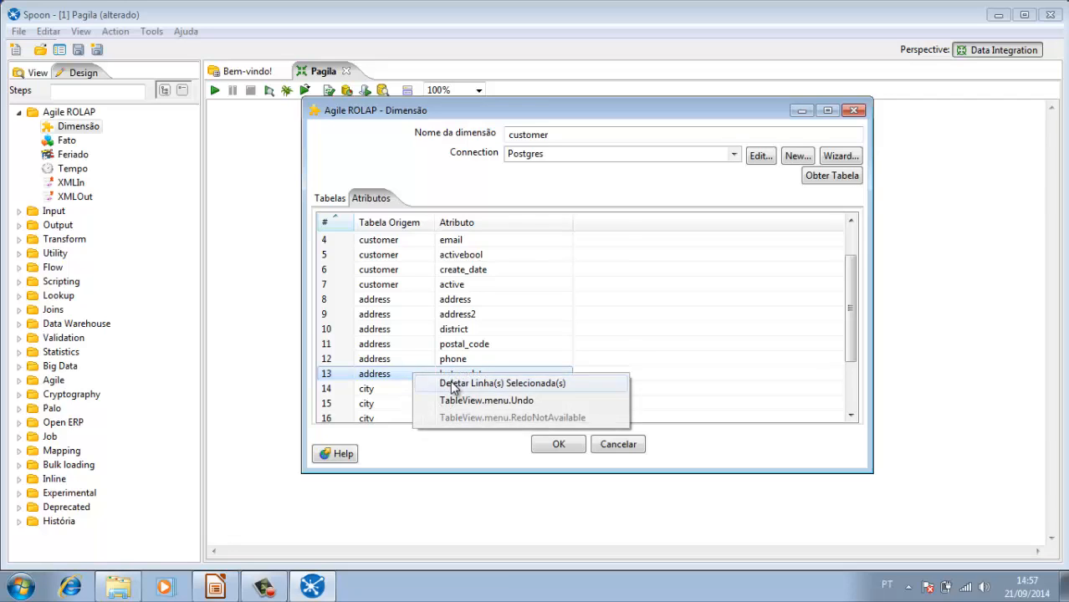
click(453, 383)
Step: Delete the city table's city_id, country_id and last_update attributes from the customer dimension
click(410, 378)
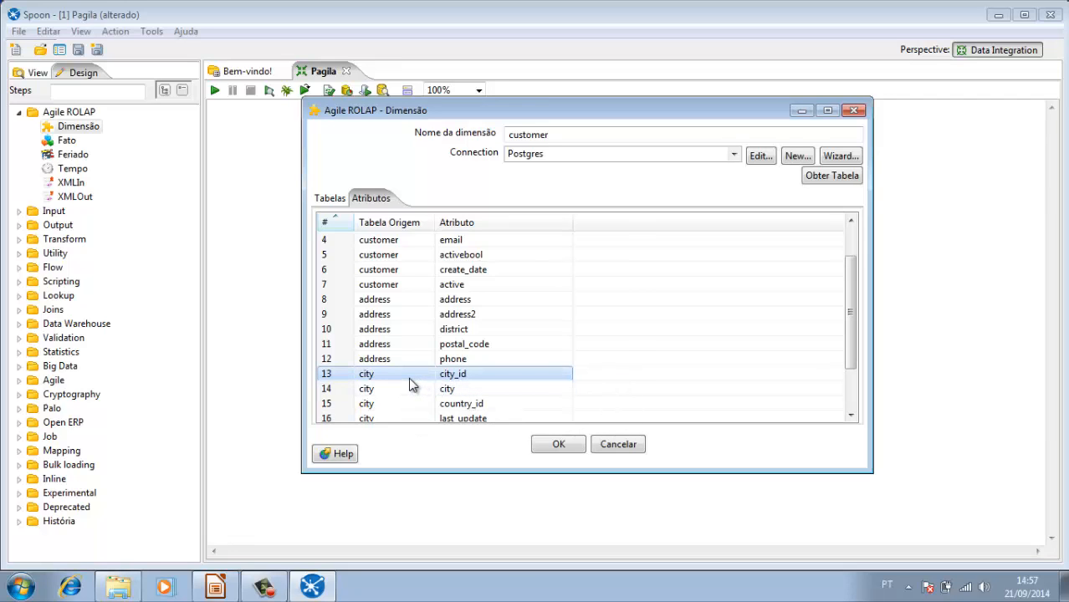
right_click(410, 384)
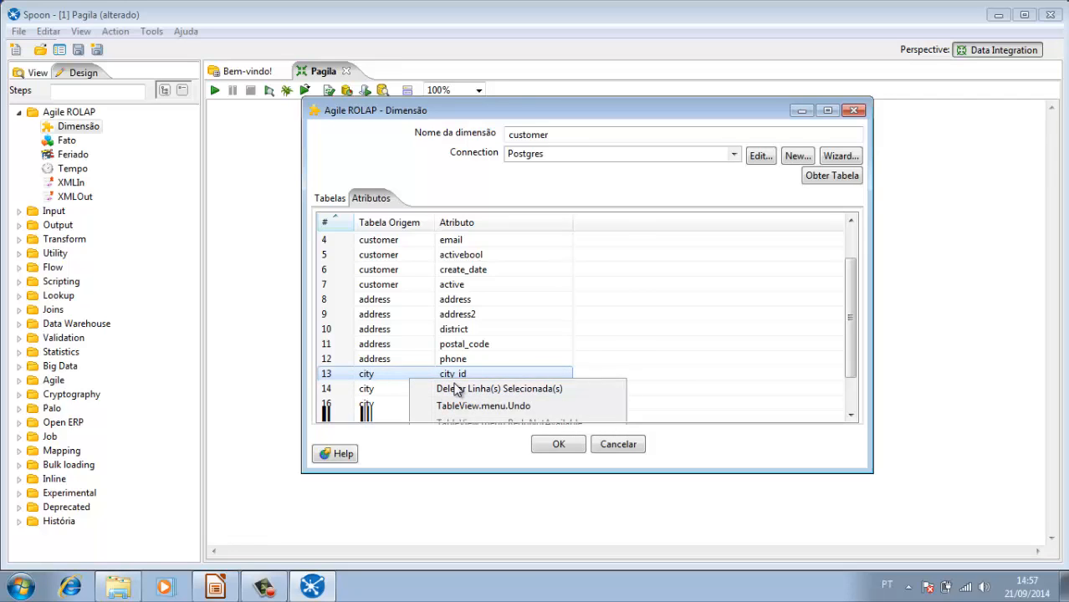
click(435, 390)
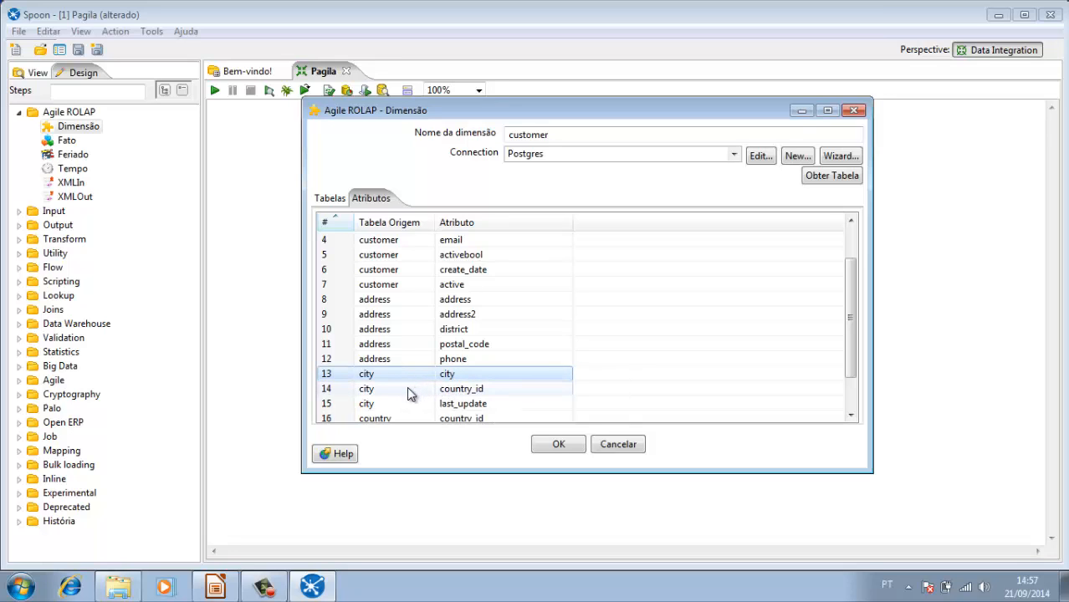
click(419, 393)
right_click(417, 396)
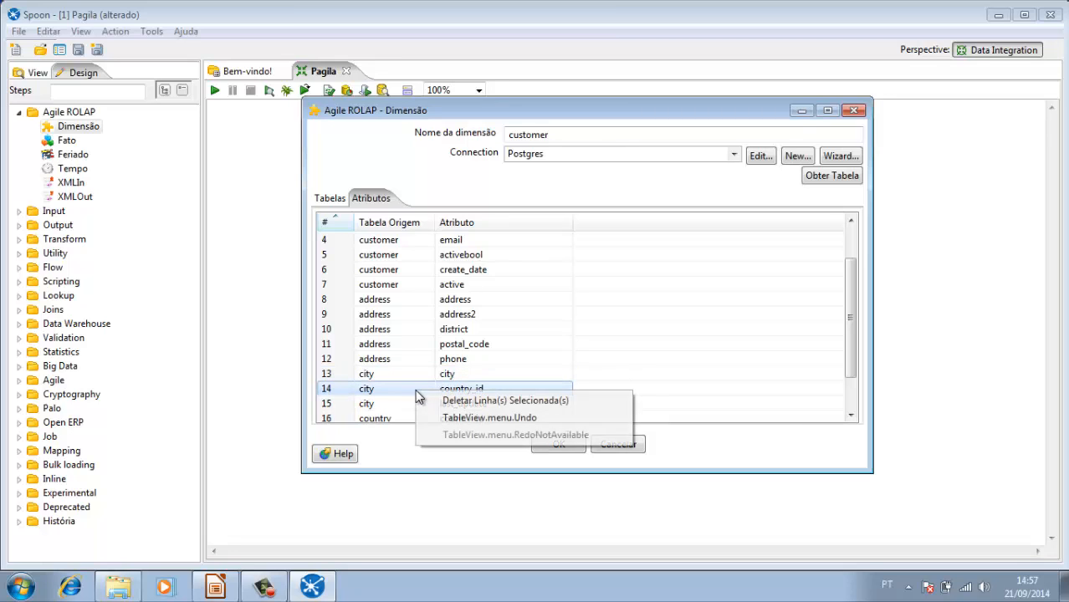
click(422, 397)
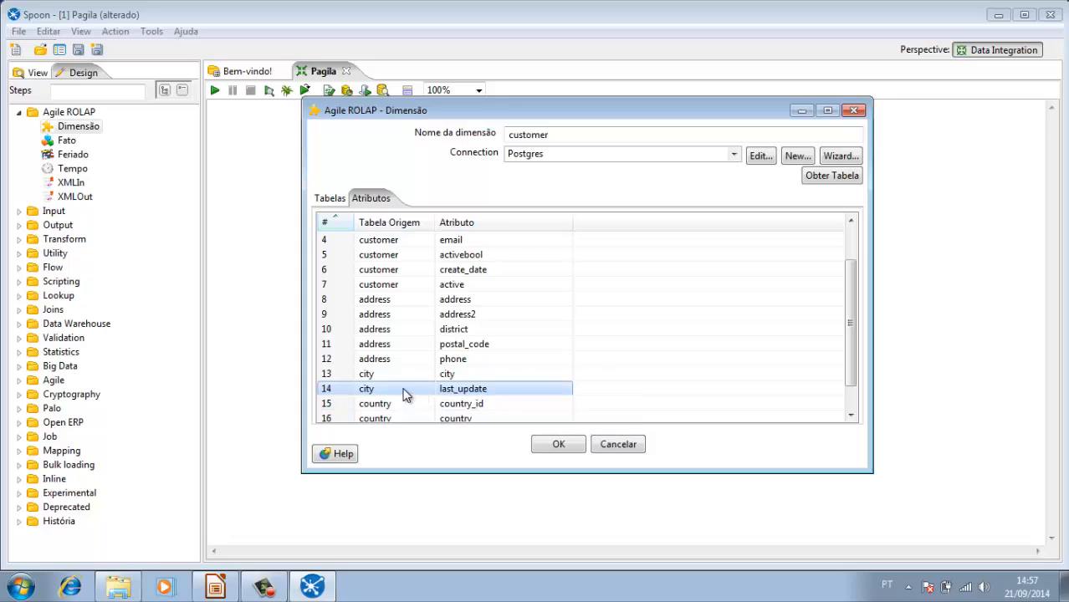
right_click(403, 395)
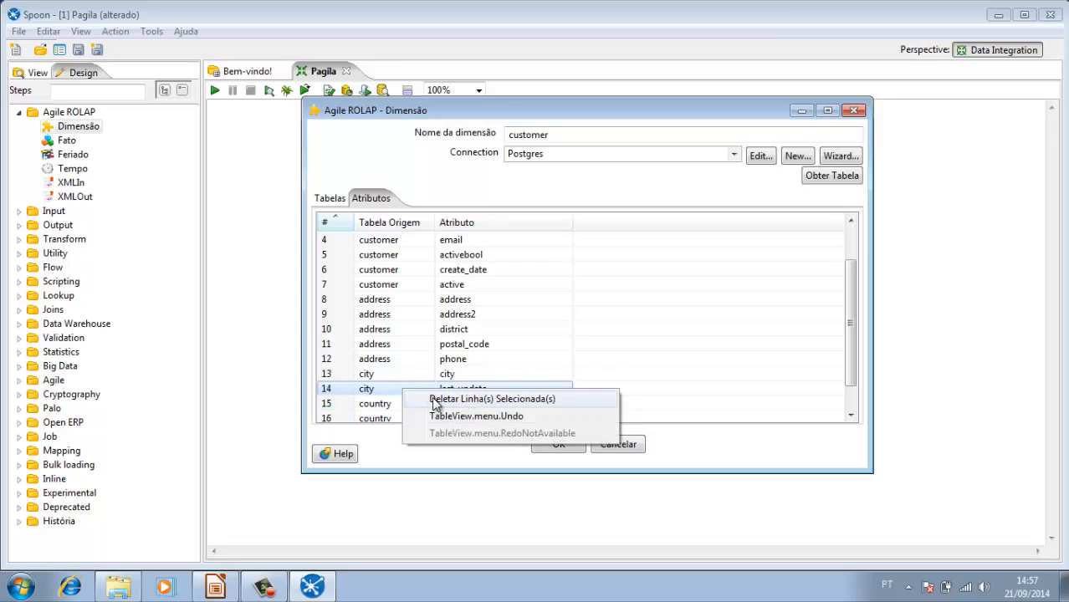
click(427, 398)
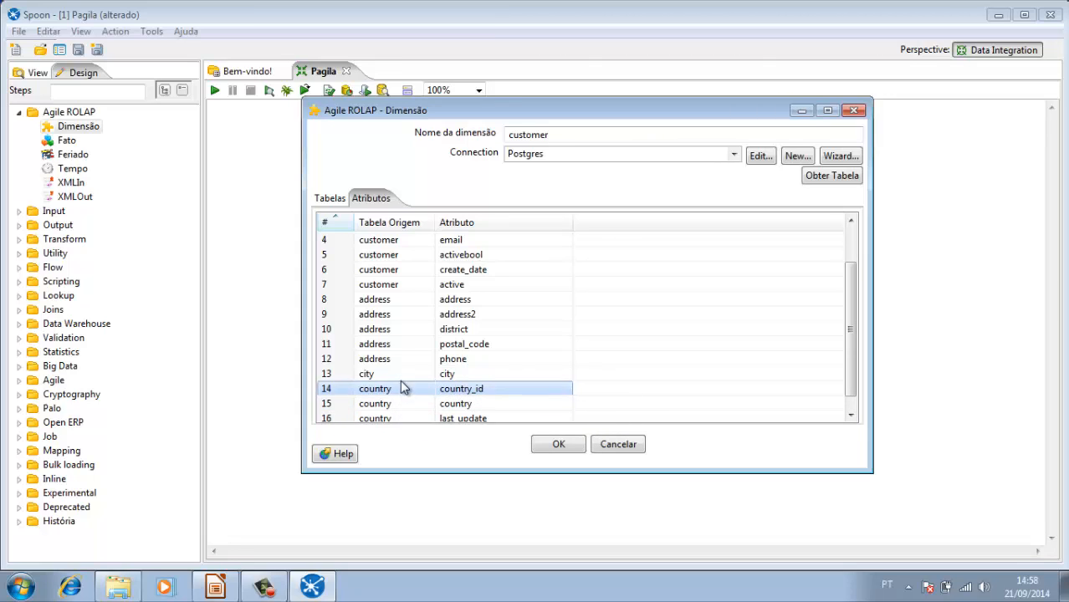
Step: Delete the country table's country_id and last_update attributes and confirm the customer dimension
right_click(407, 393)
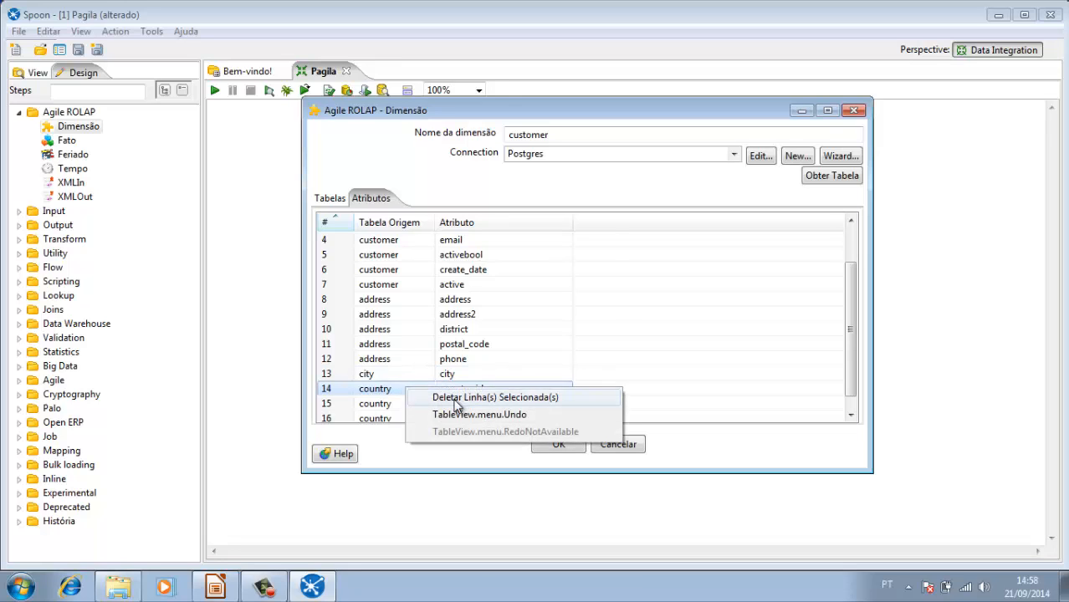
click(437, 398)
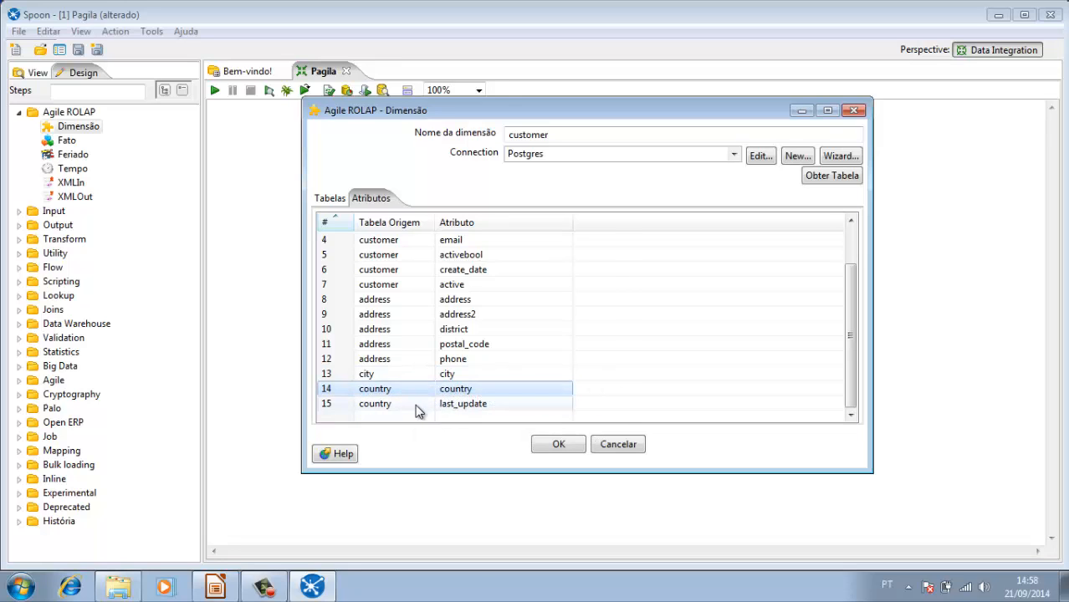
click(415, 404)
right_click(415, 404)
click(452, 415)
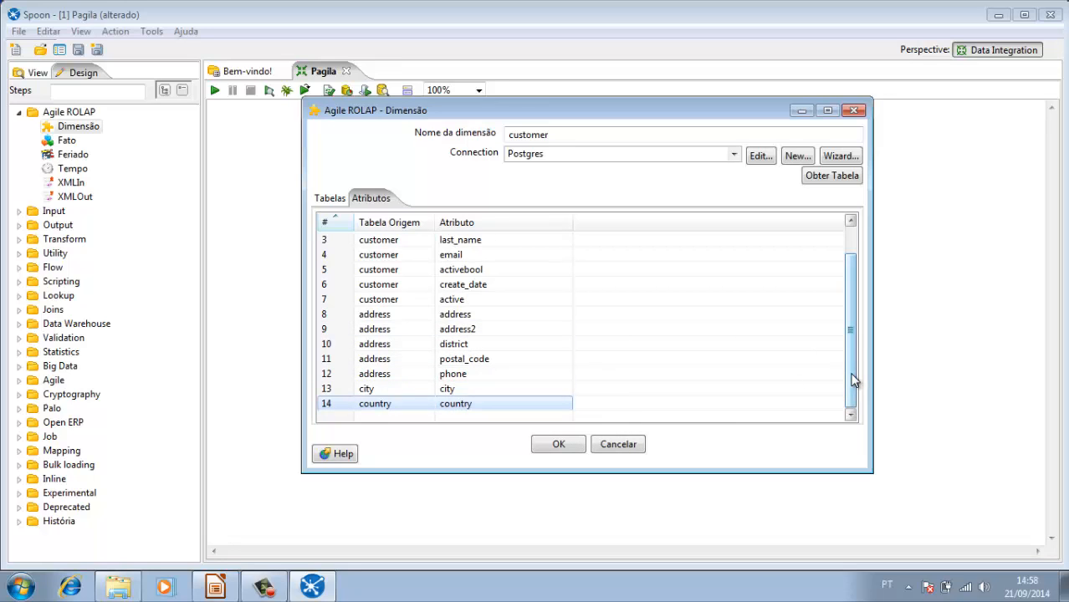
drag(852, 376, 851, 298)
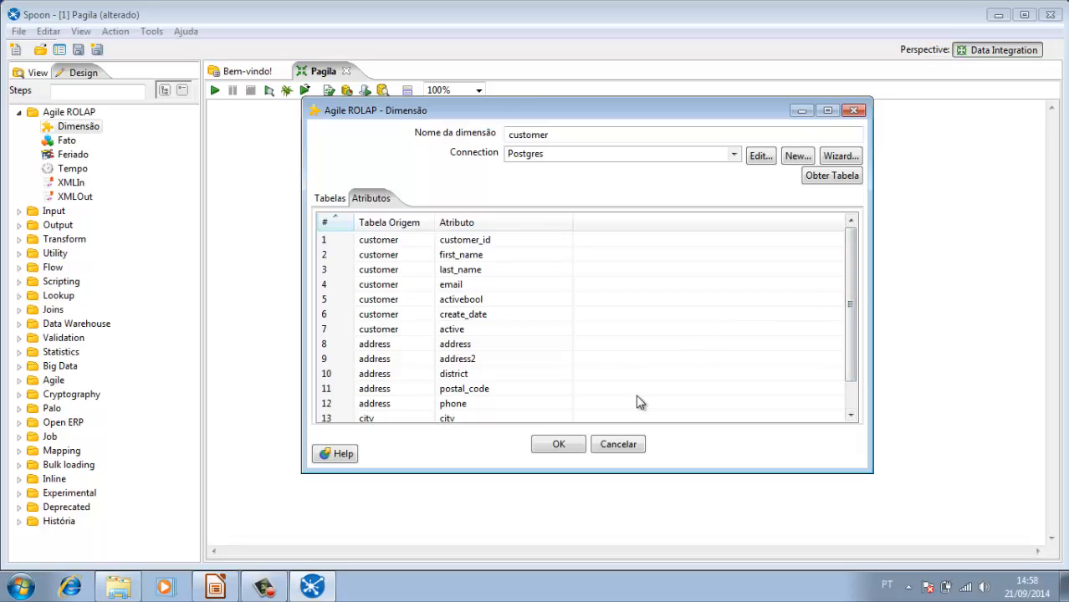
click(566, 445)
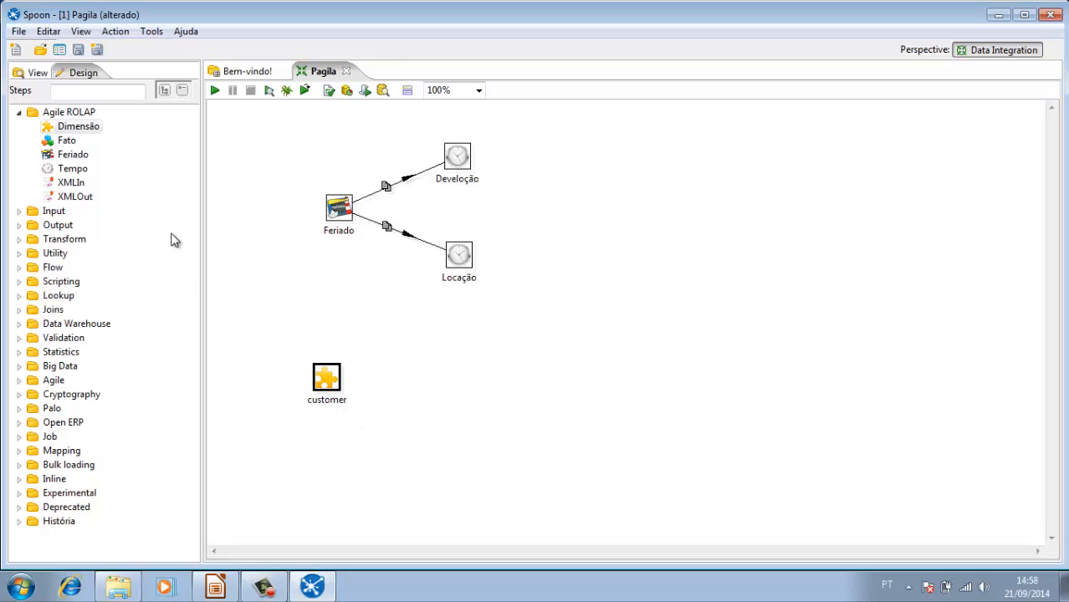
Step: Add a second Dimensão step to the transformation beside the customer step and name the dimension staff
drag(70, 131, 448, 383)
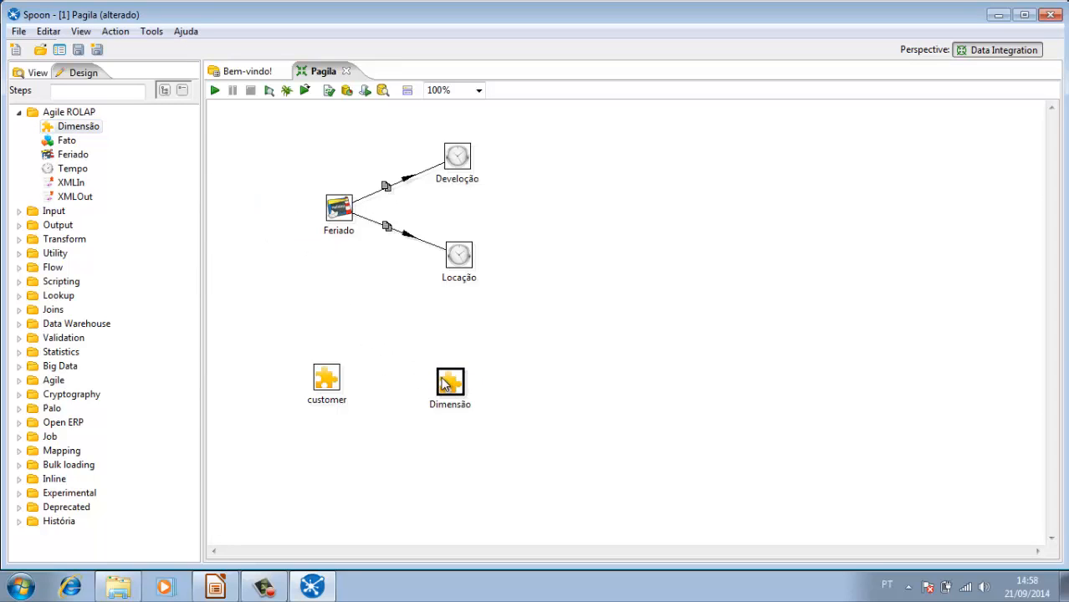
double_click(449, 382)
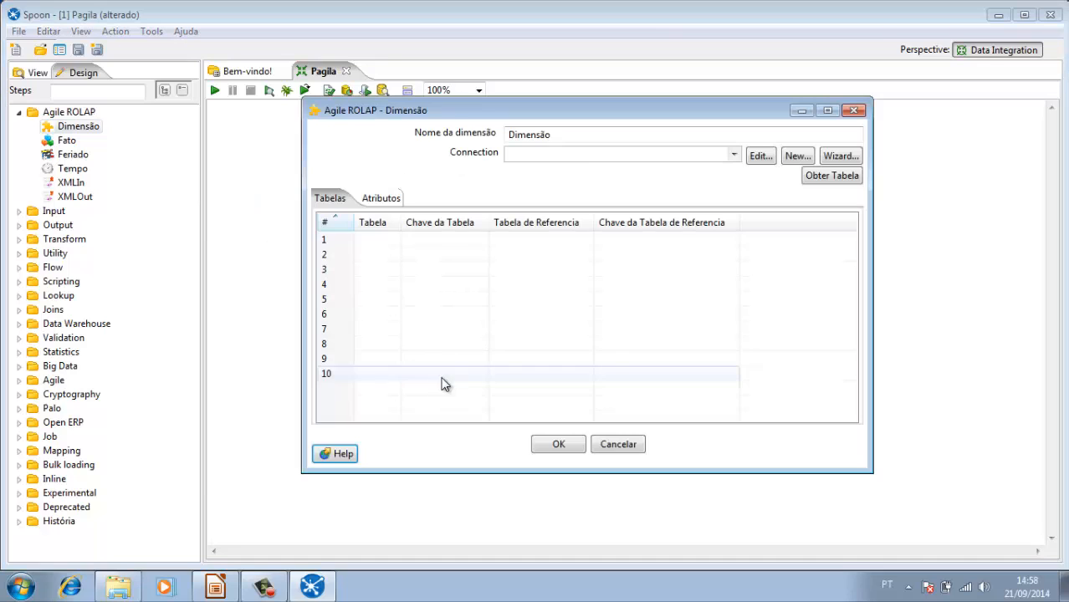
click(598, 134)
key(BackSpace)
key(BackSpace)
key(BackSpace)
key(BackSpace)
key(BackSpace)
key(BackSpace)
key(BackSpace)
key(BackSpace)
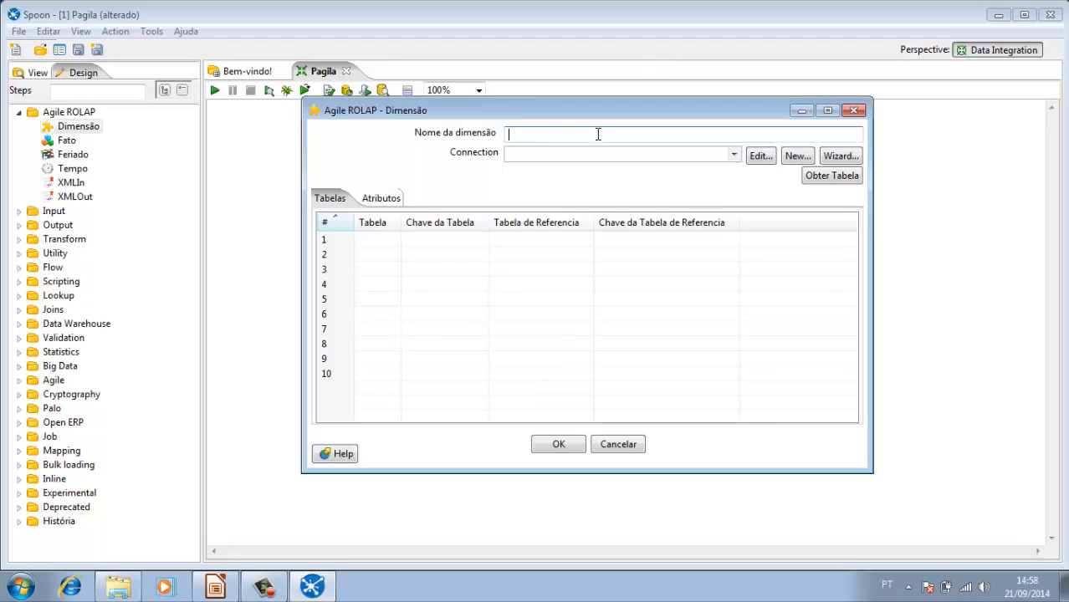
text(staff)
Step: Choose the Postgres connection for the staff dimension and add the staff table from the database
click(734, 154)
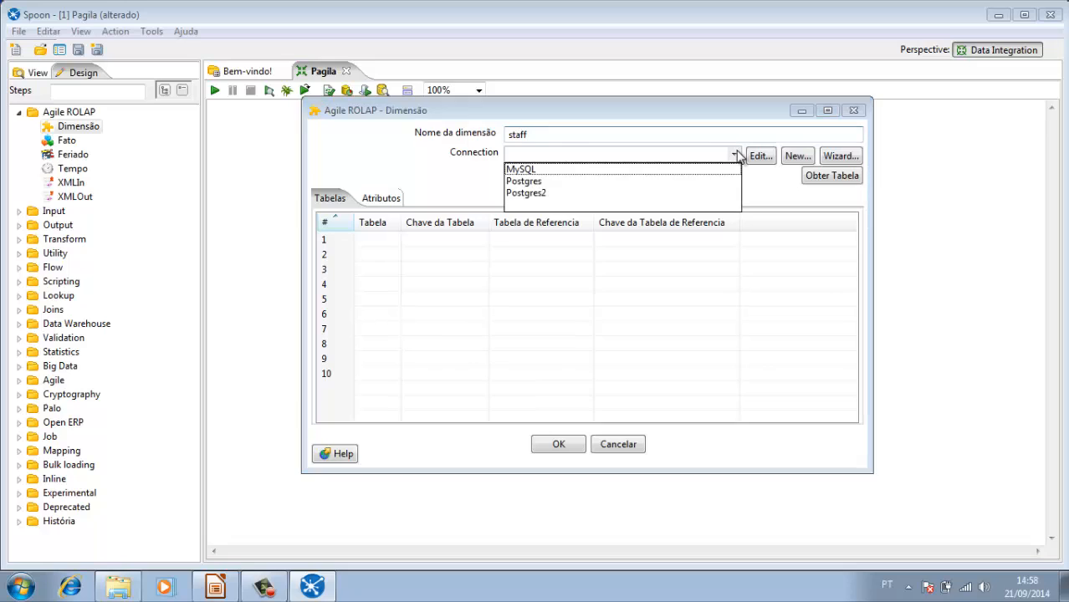
click(682, 179)
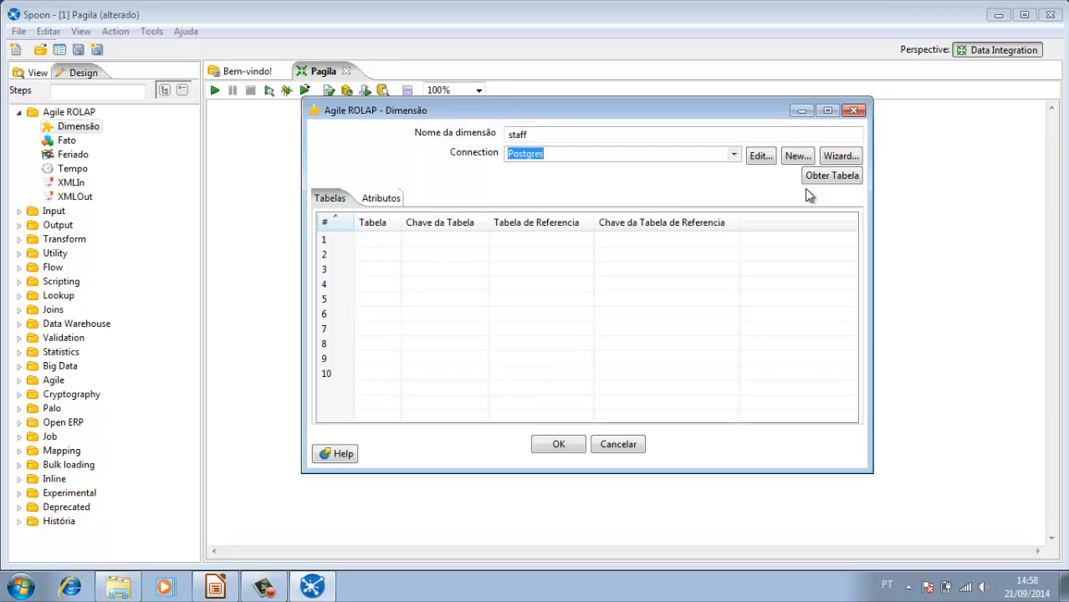
click(823, 178)
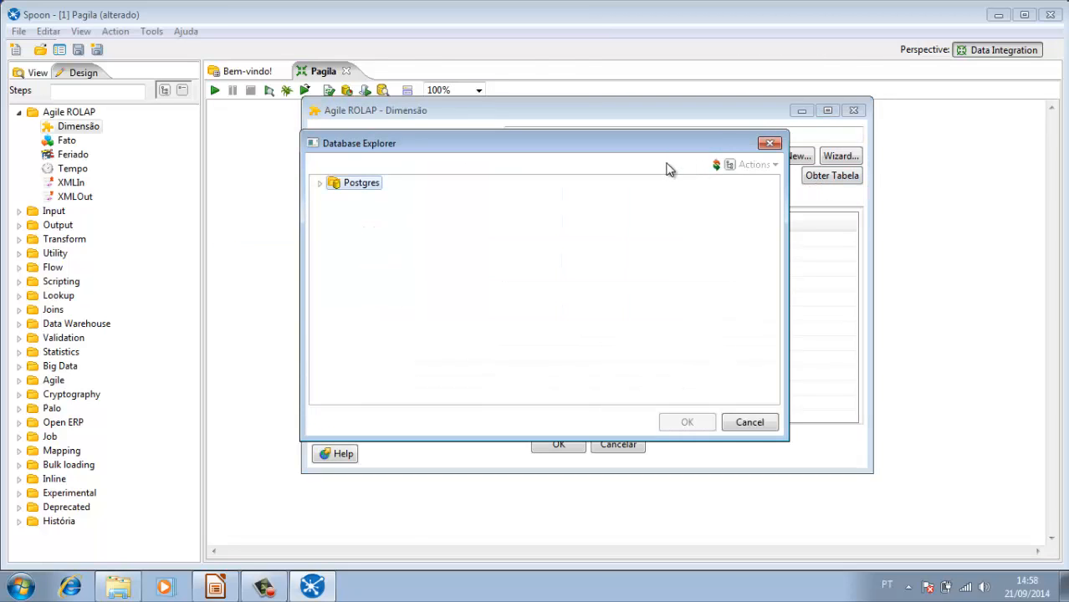
click(321, 184)
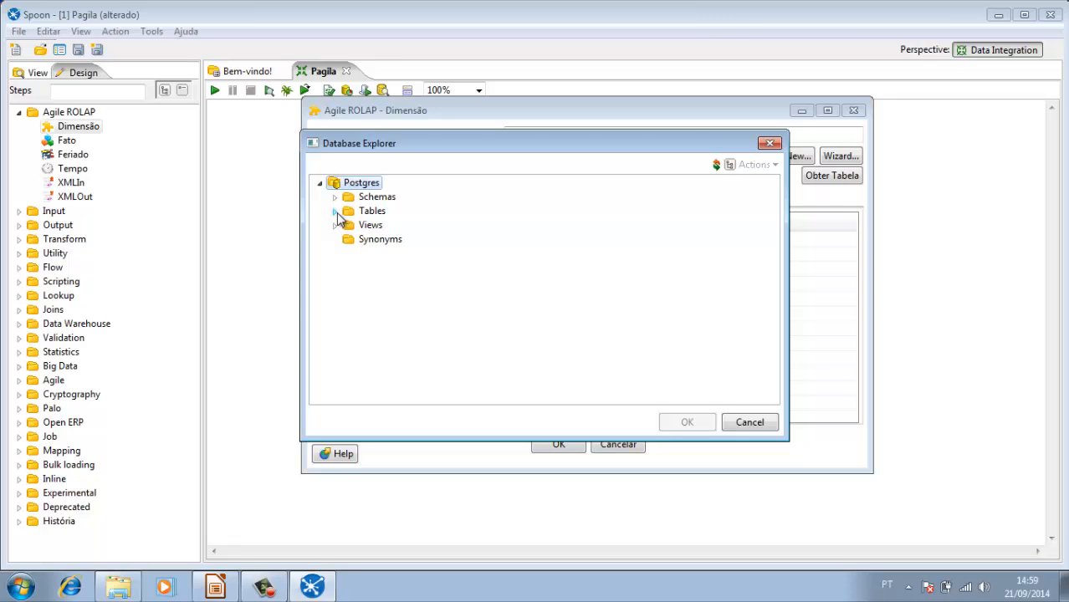
click(336, 211)
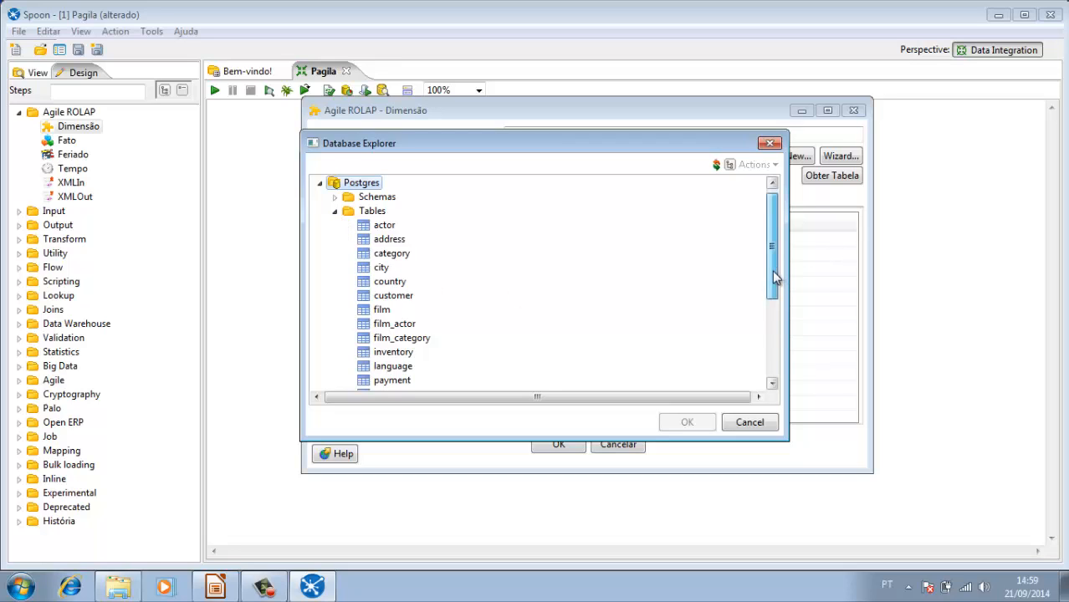
drag(775, 265, 775, 344)
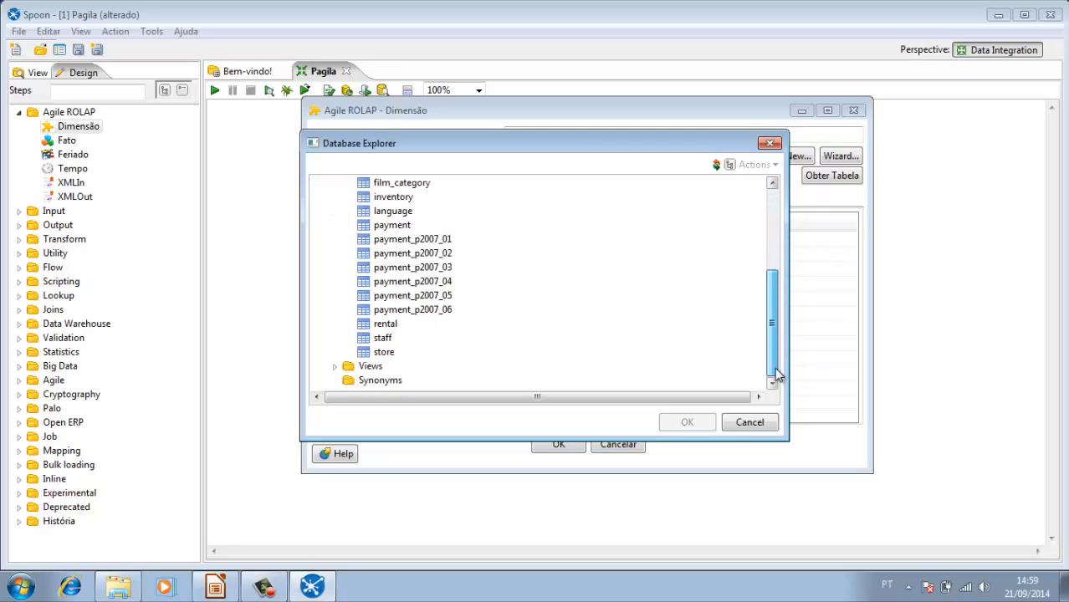
click(384, 339)
click(687, 422)
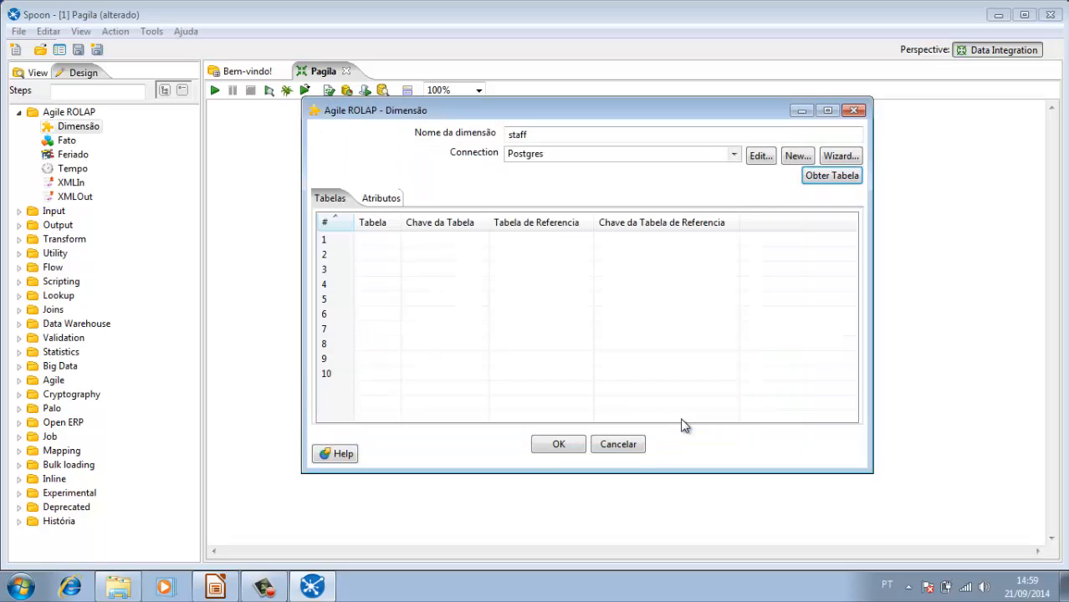
Step: Add the address table from the Postgres database to the staff dimension's table list
click(826, 184)
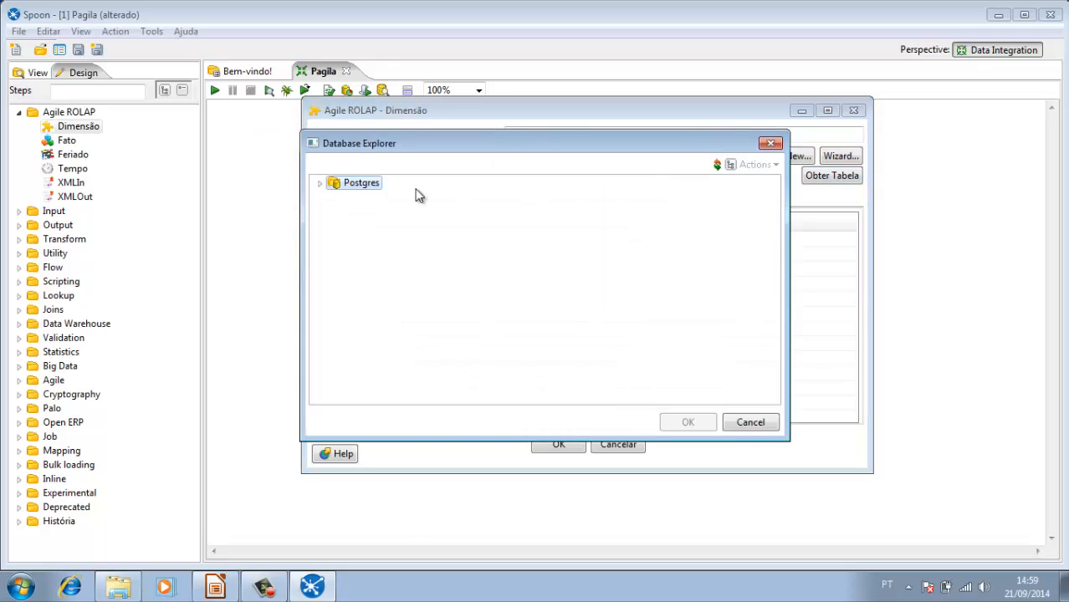
click(319, 183)
click(334, 211)
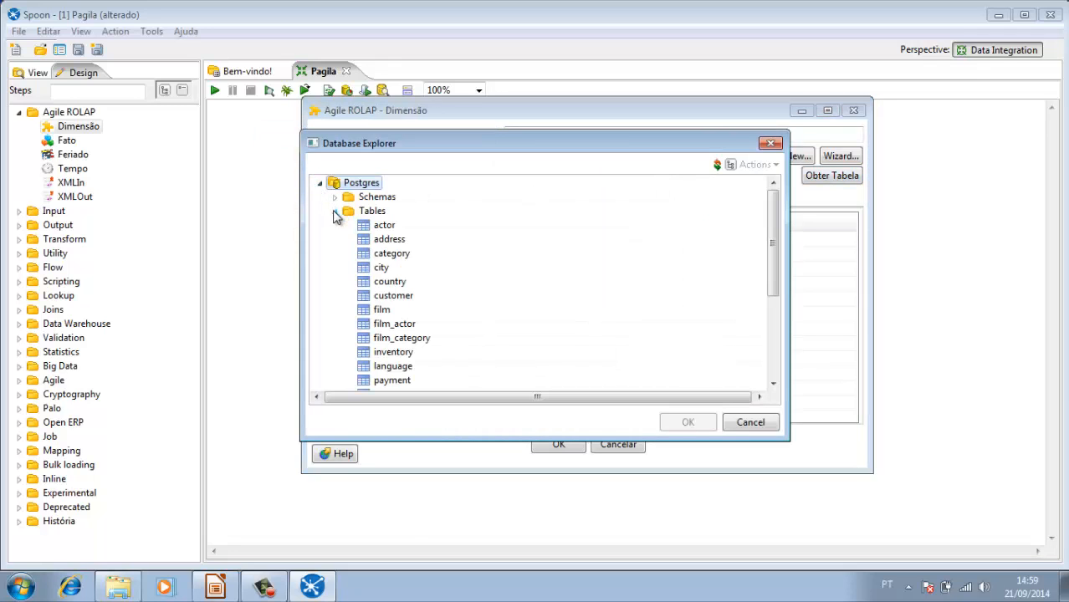
double_click(374, 240)
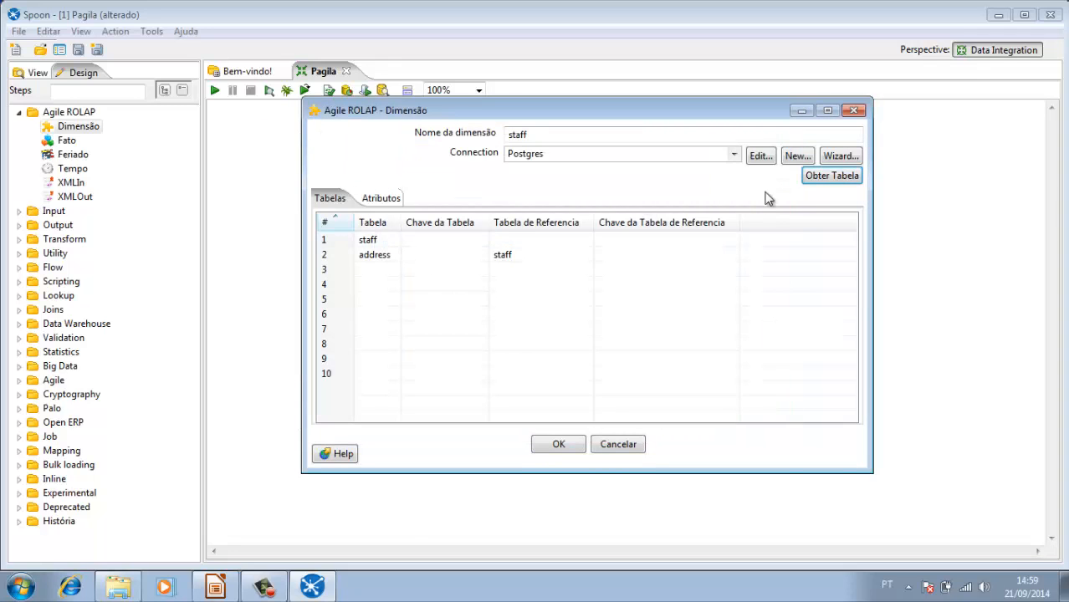
Step: Add the city table from the Postgres database to the staff dimension's table list
click(831, 177)
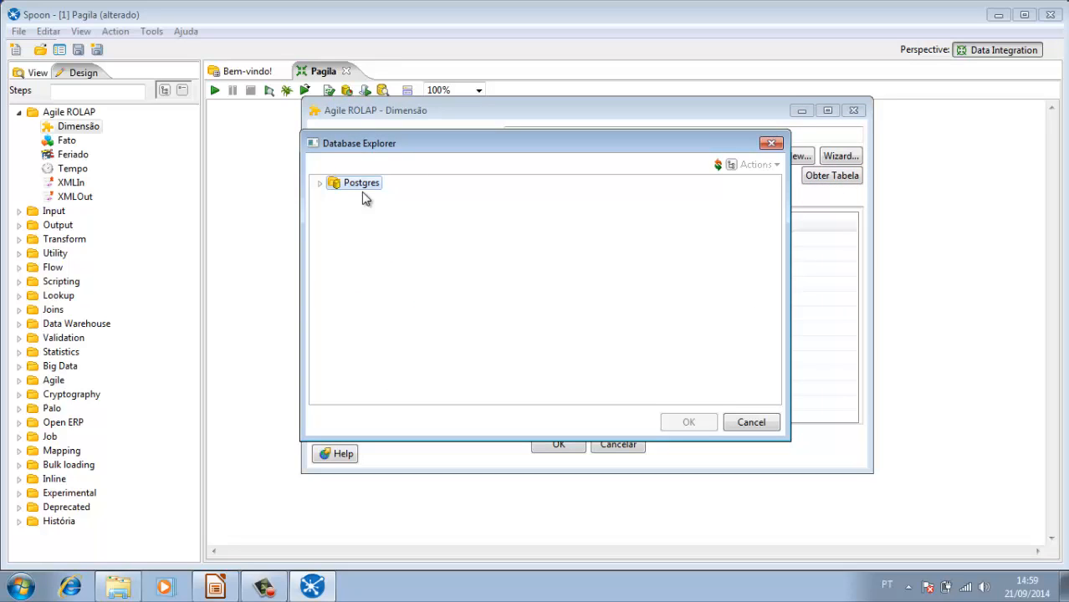
click(320, 185)
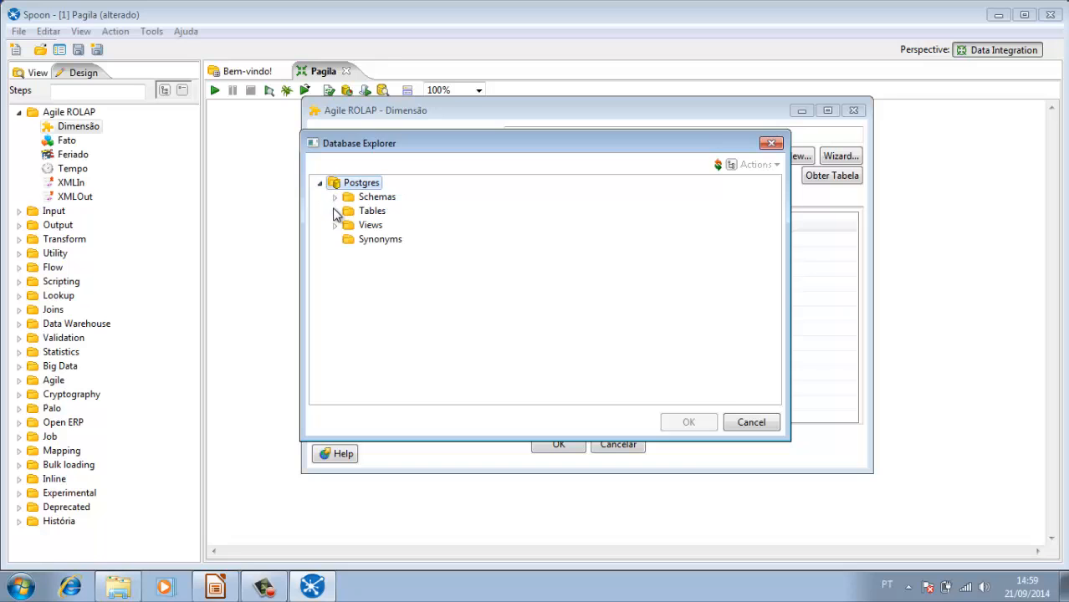
click(335, 211)
double_click(379, 268)
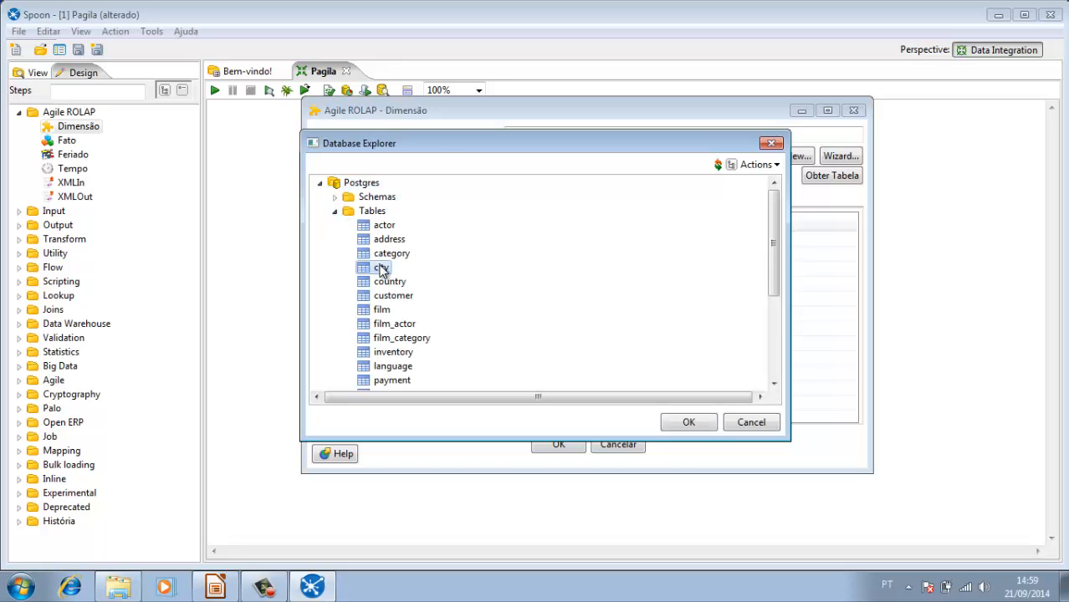
Step: Add the country table from the Postgres database to the staff dimension's table list
click(839, 177)
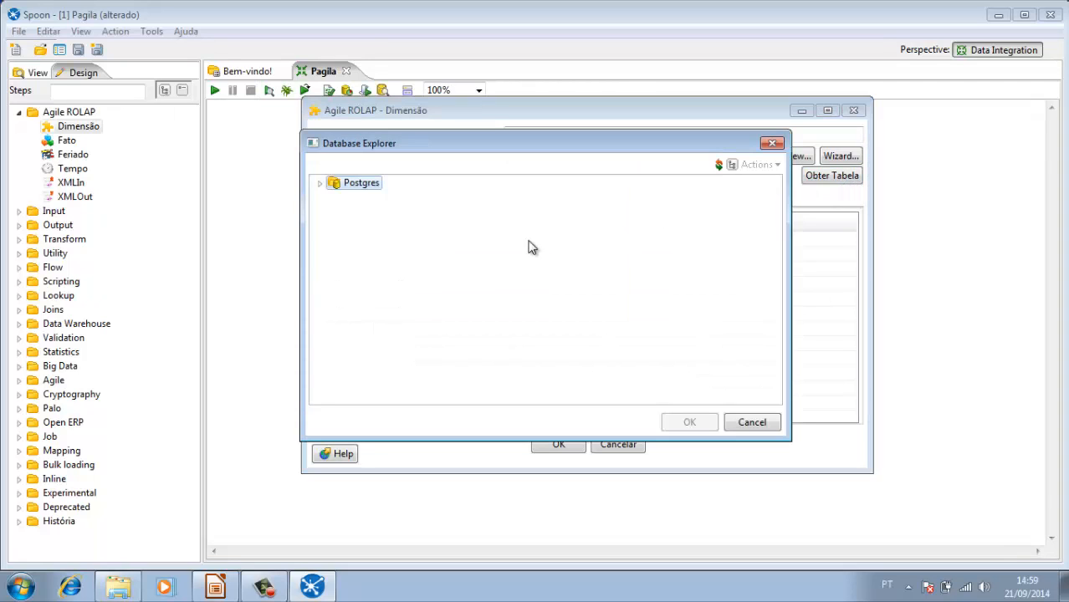
click(320, 183)
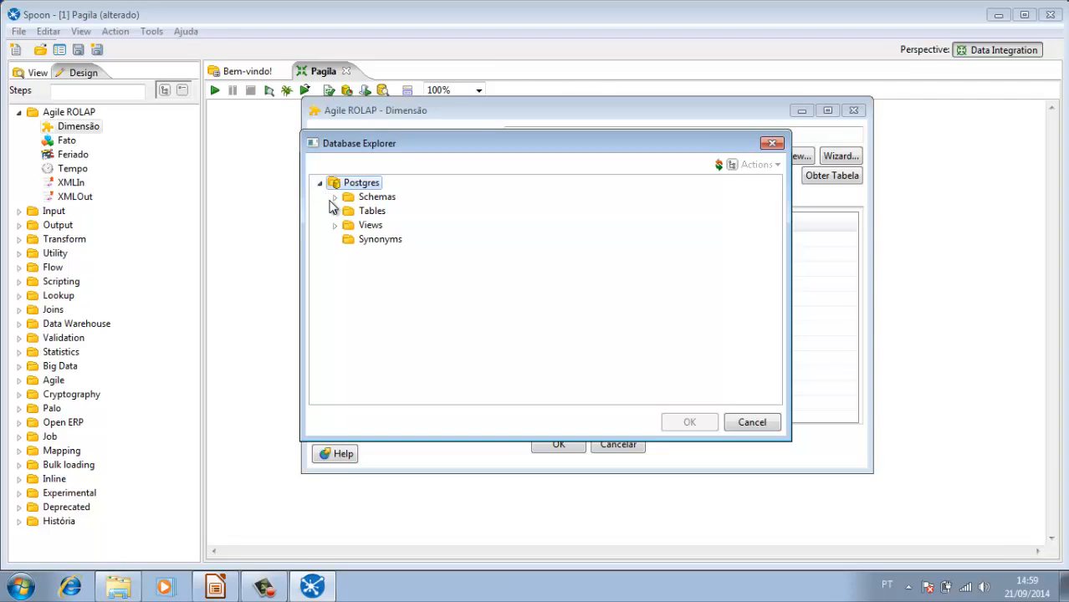
click(336, 212)
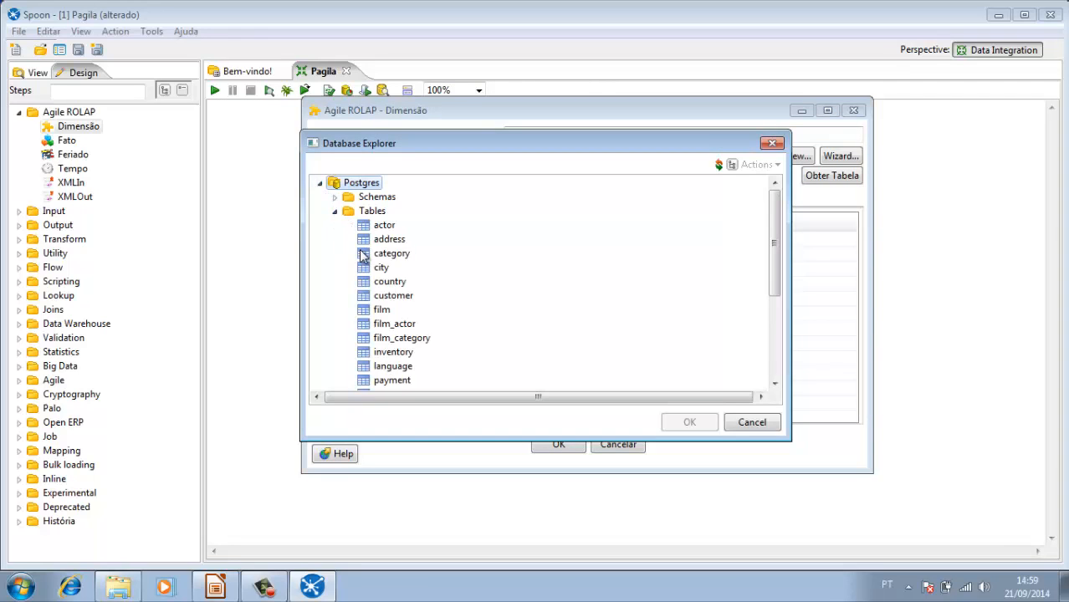
double_click(373, 286)
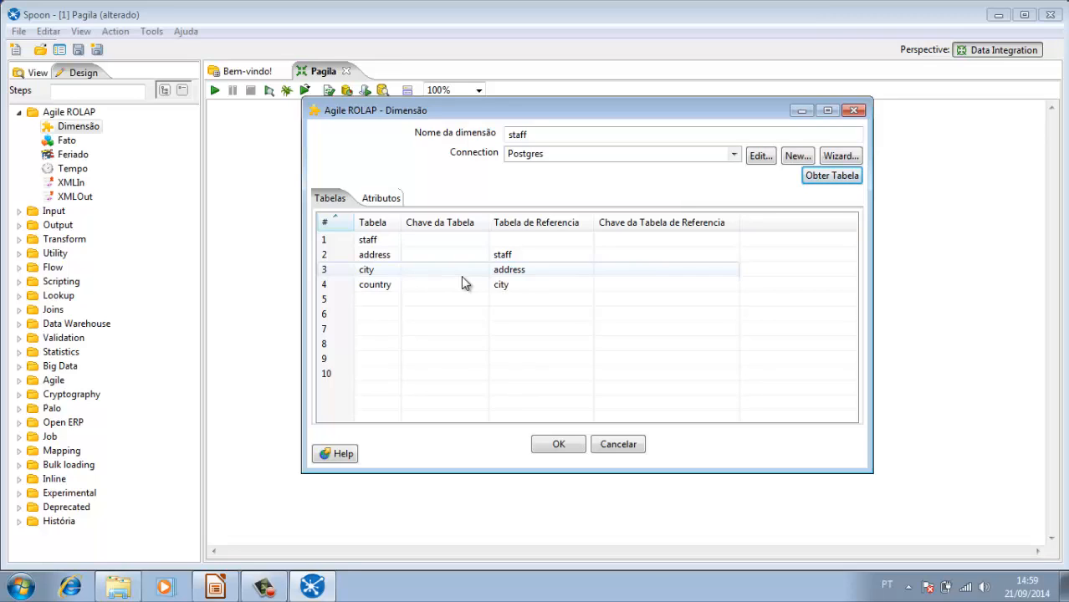
Step: Set the staff table's key to staff_id in the staff dimension
click(380, 244)
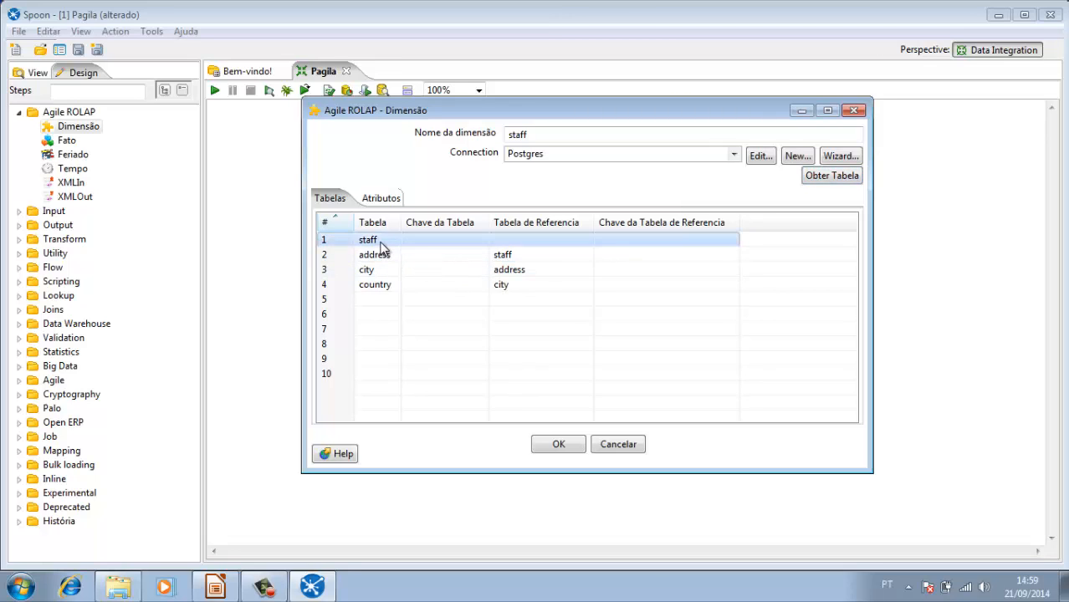
click(482, 244)
click(482, 240)
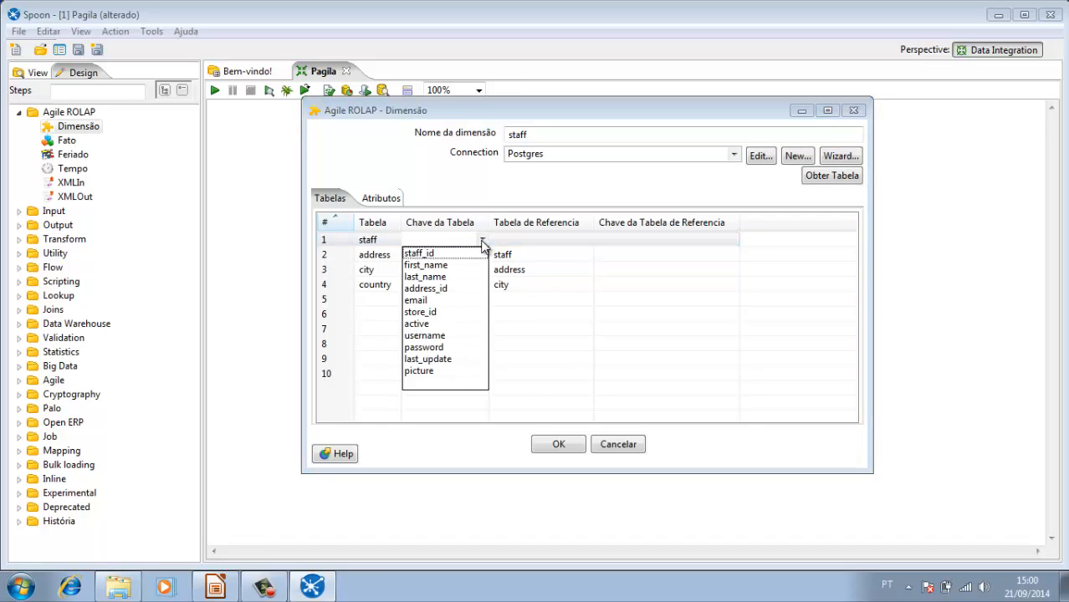
click(463, 254)
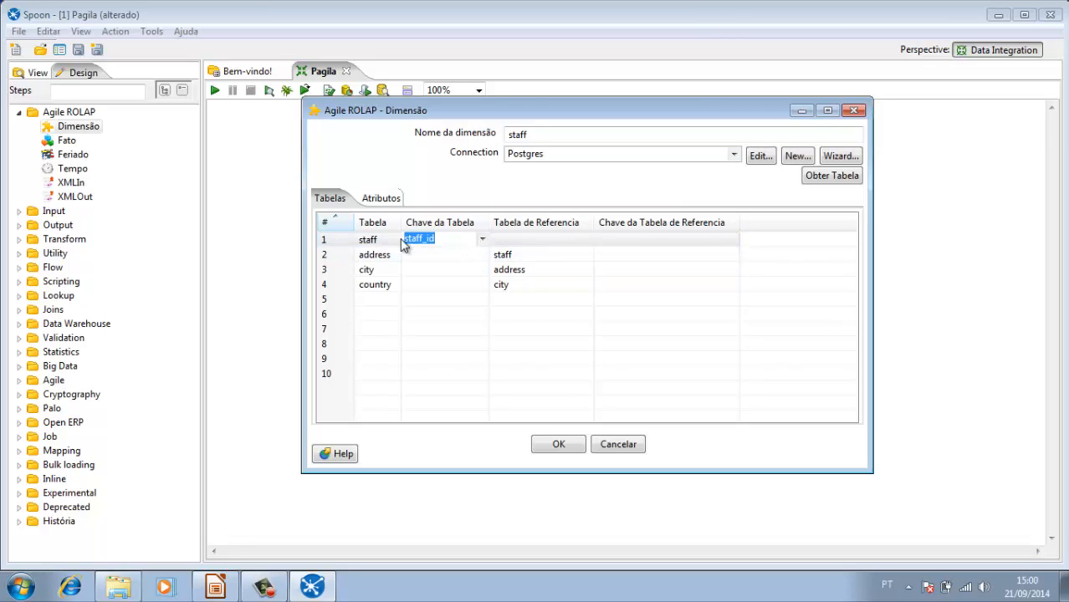
Step: Join the address table to staff by setting its table key and its reference table key to address_id
click(381, 255)
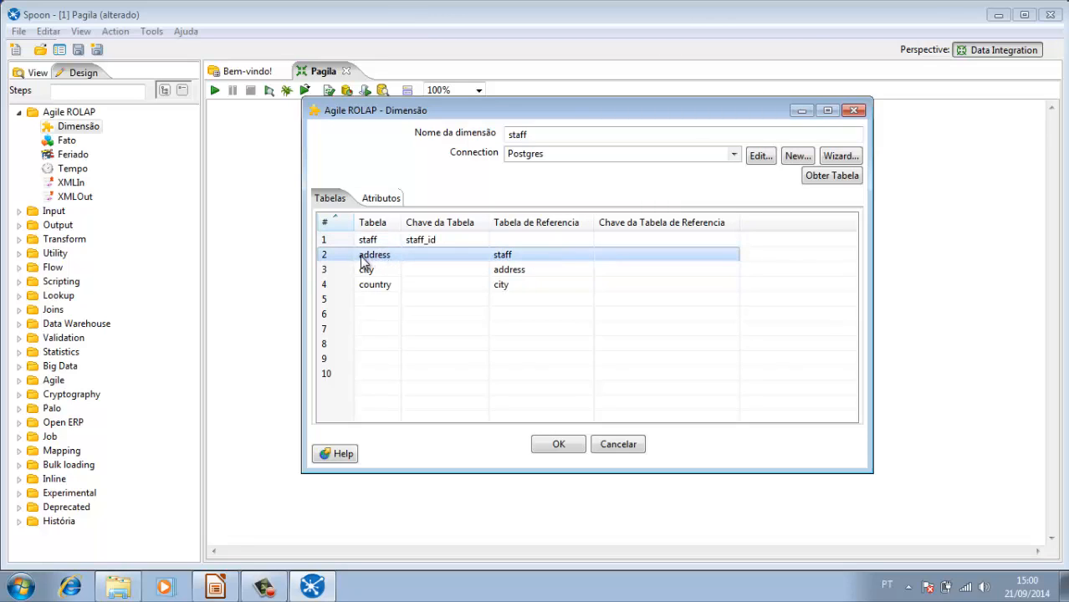
click(482, 256)
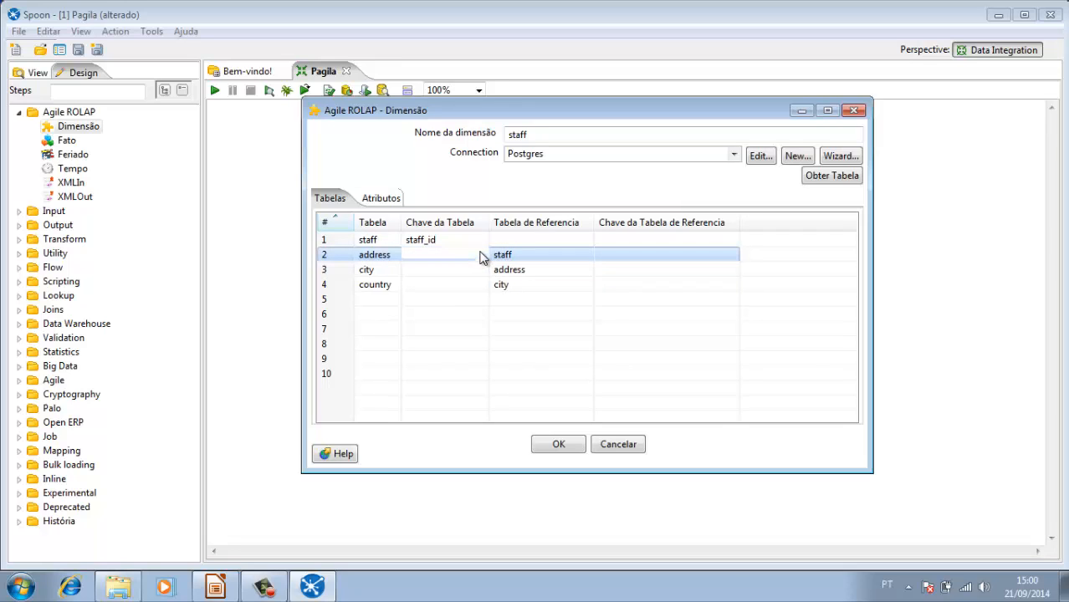
click(482, 254)
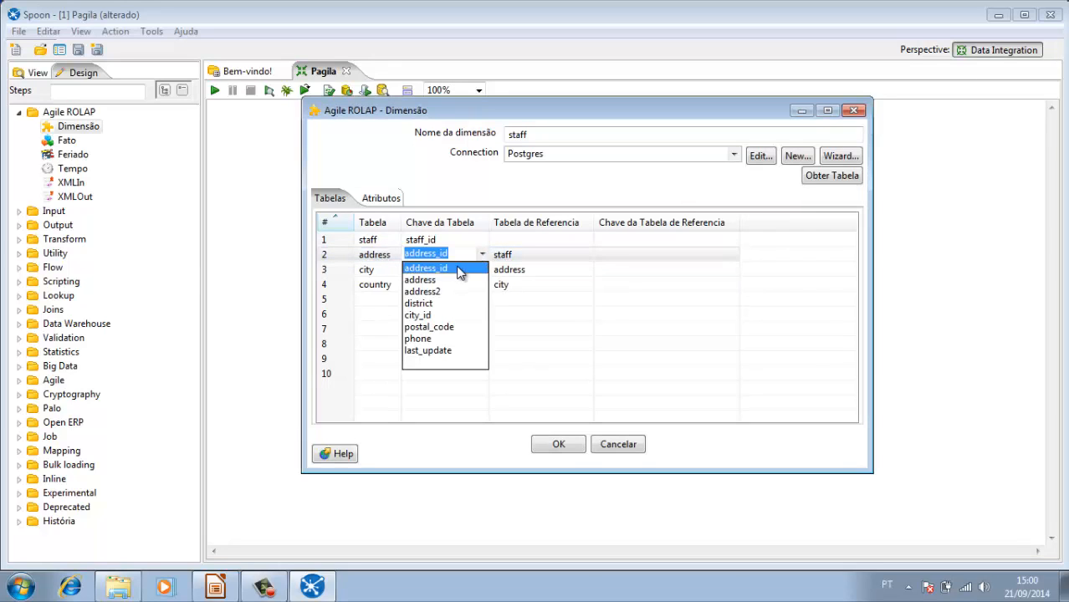
click(458, 269)
click(513, 253)
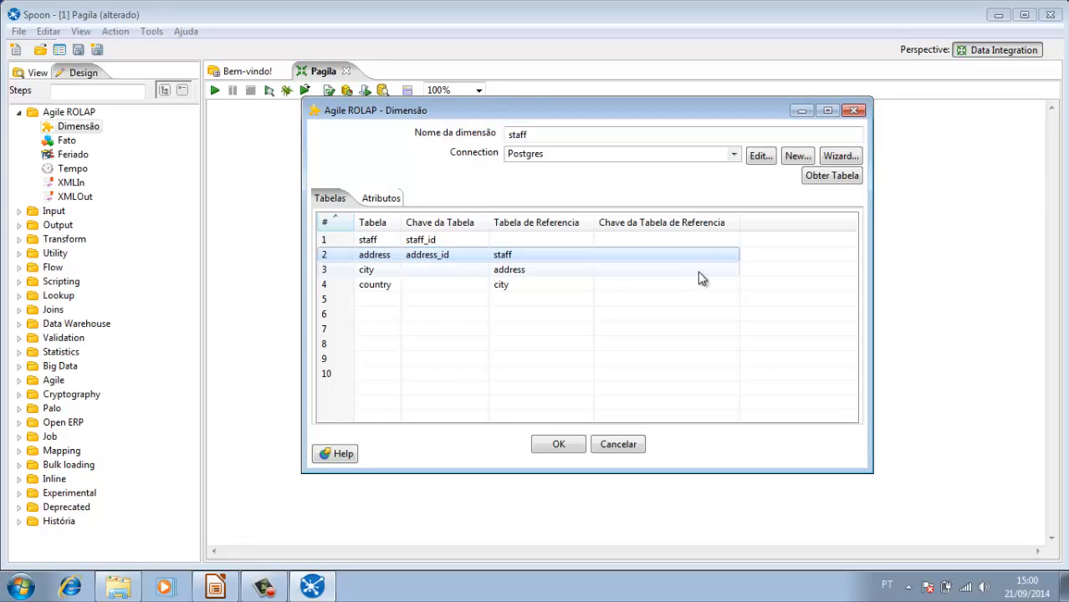
click(733, 257)
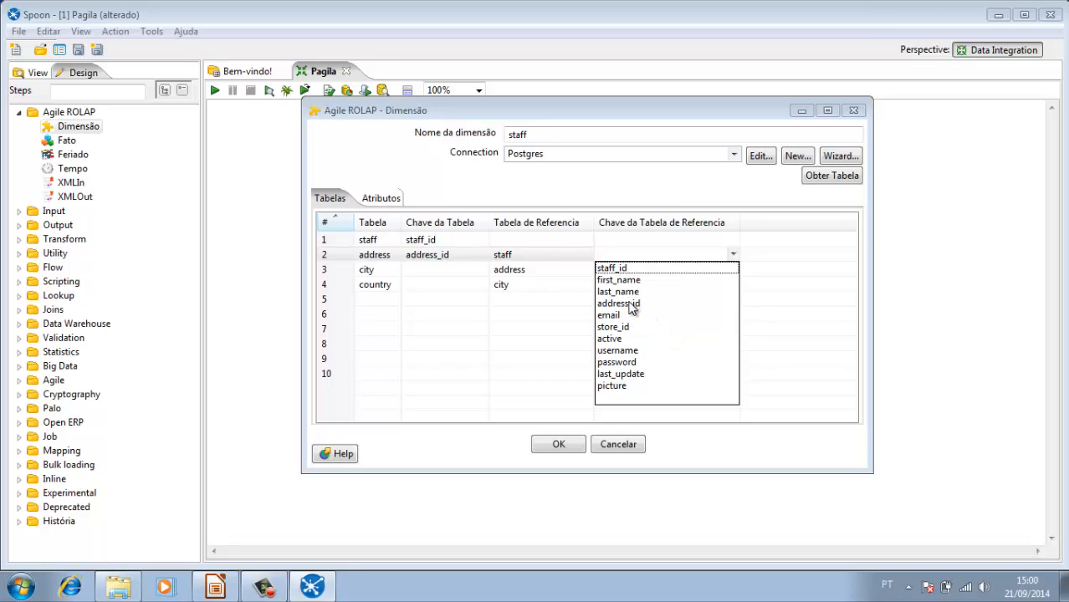
click(631, 305)
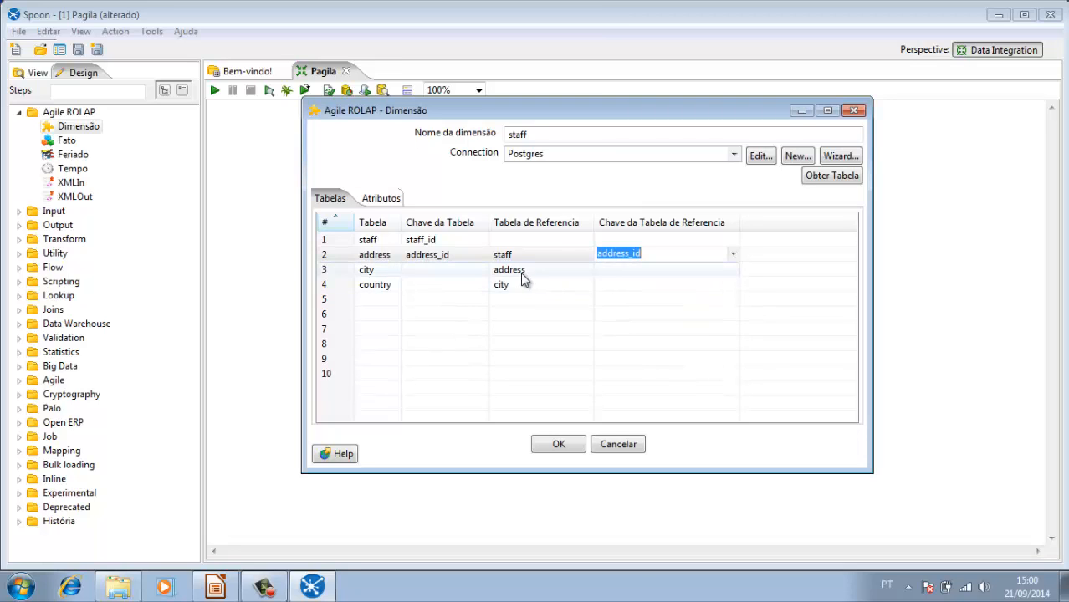
Step: Join the city table to address by setting its table key and its reference table key to city_id
click(387, 273)
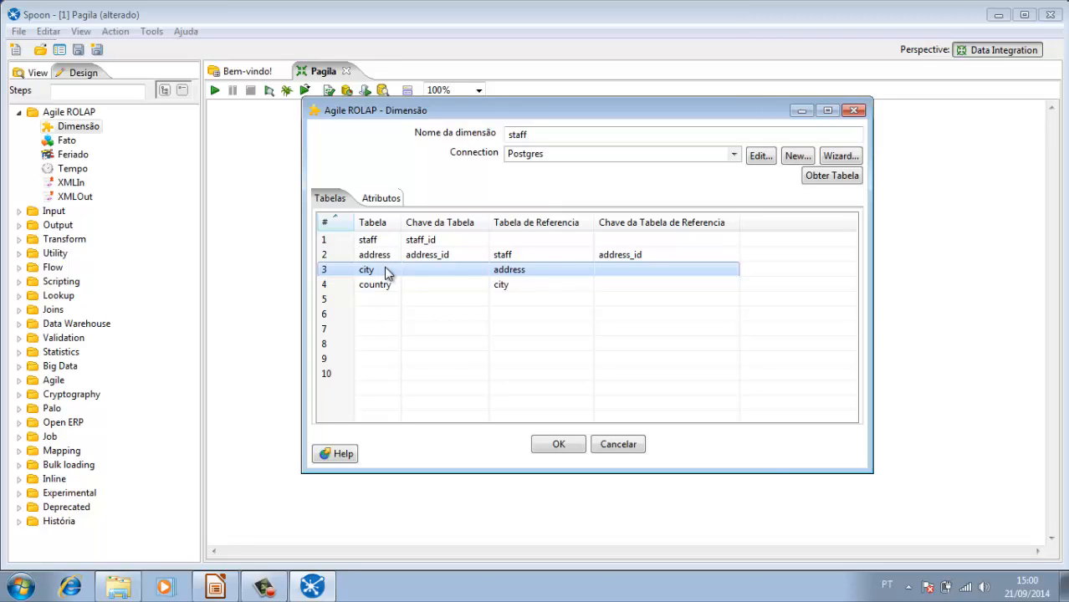
click(478, 273)
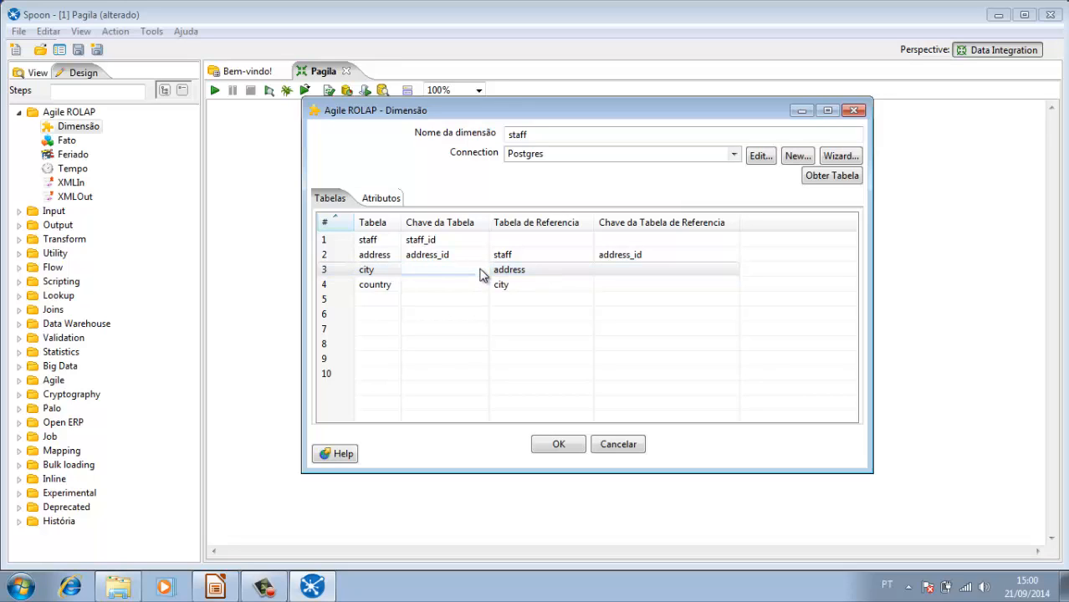
click(482, 269)
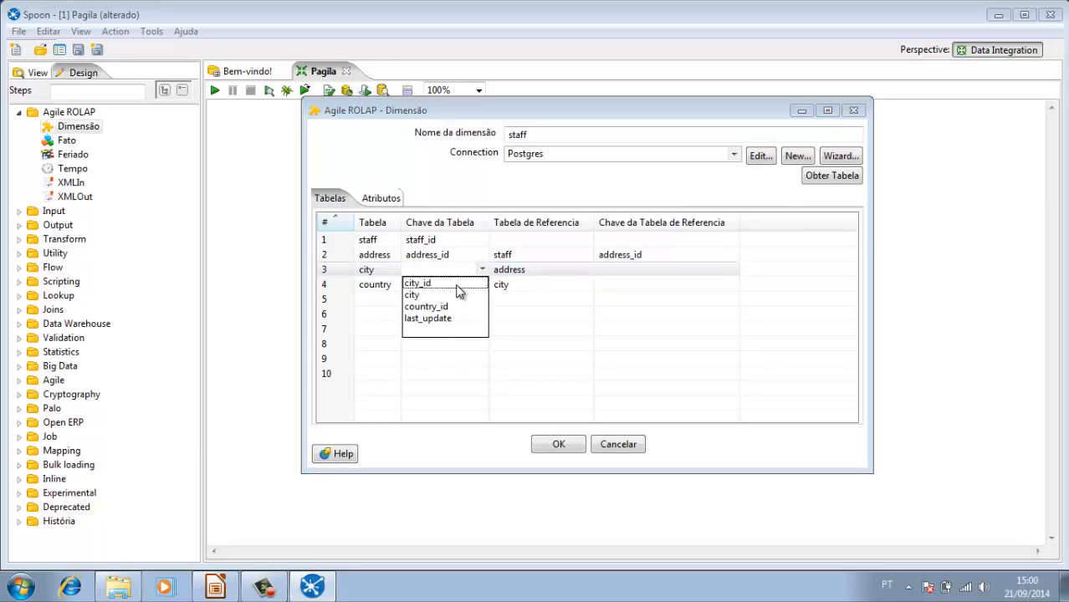
click(458, 290)
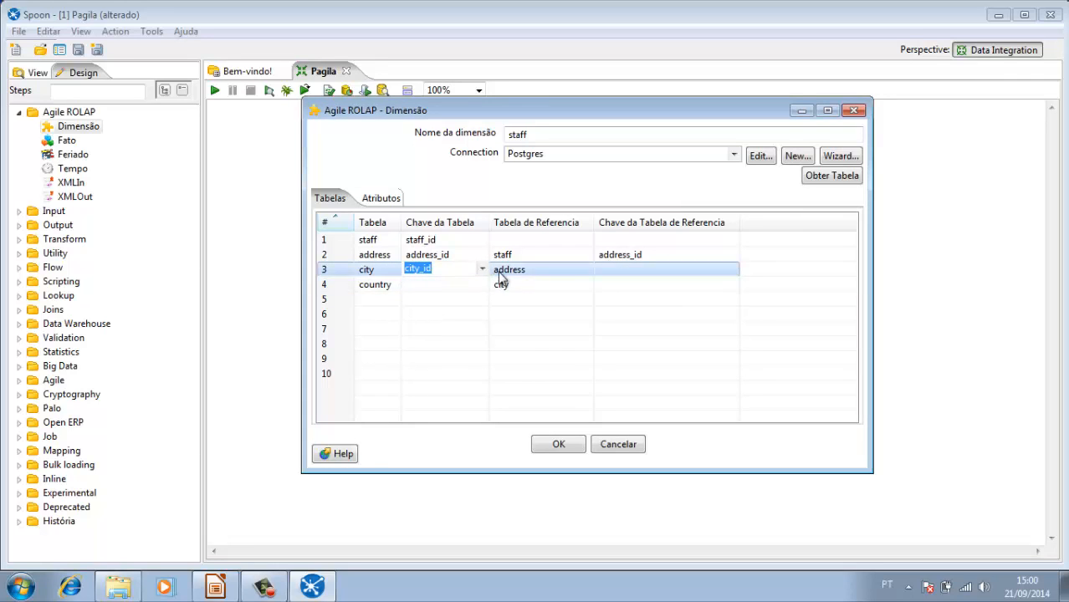
click(512, 269)
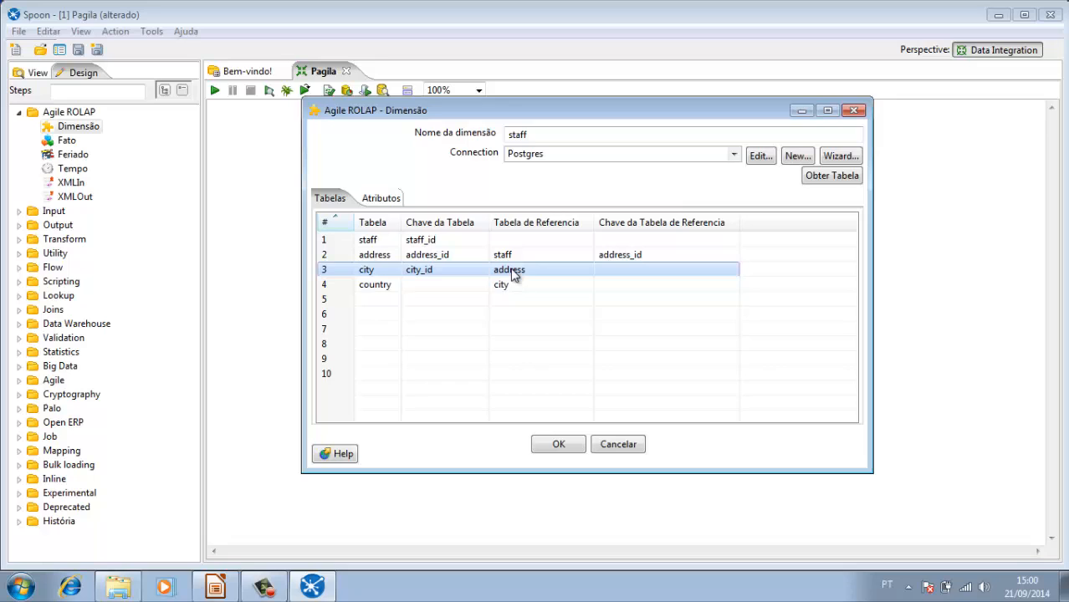
click(732, 274)
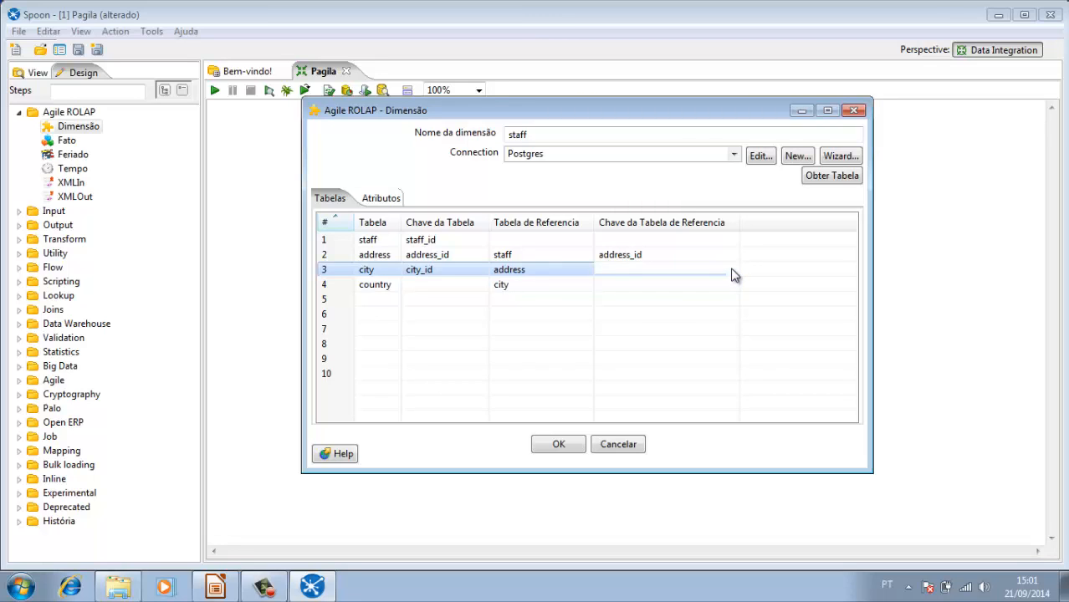
click(733, 274)
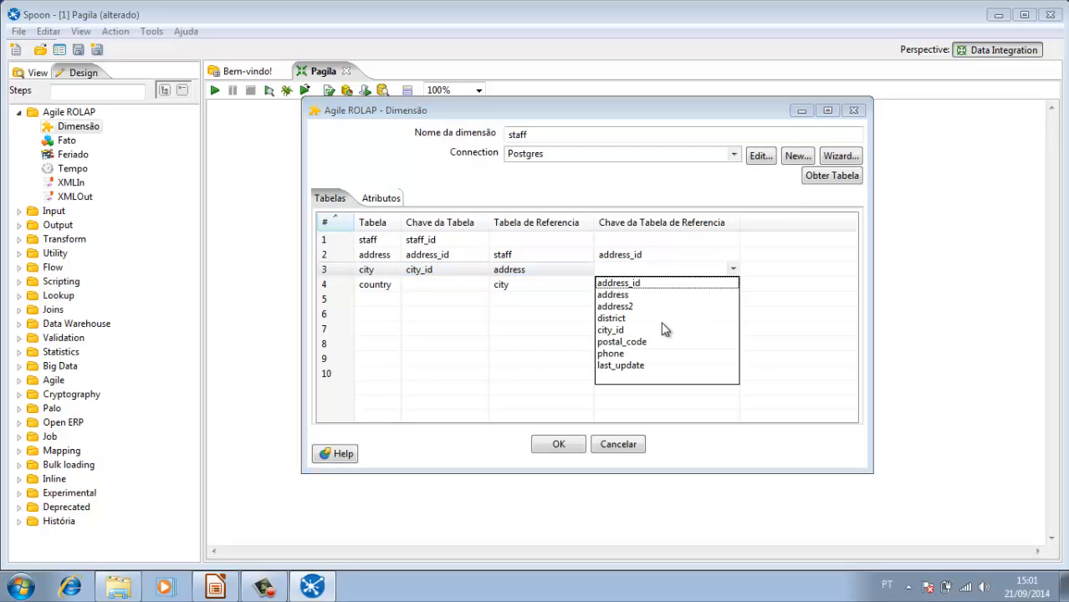
click(609, 332)
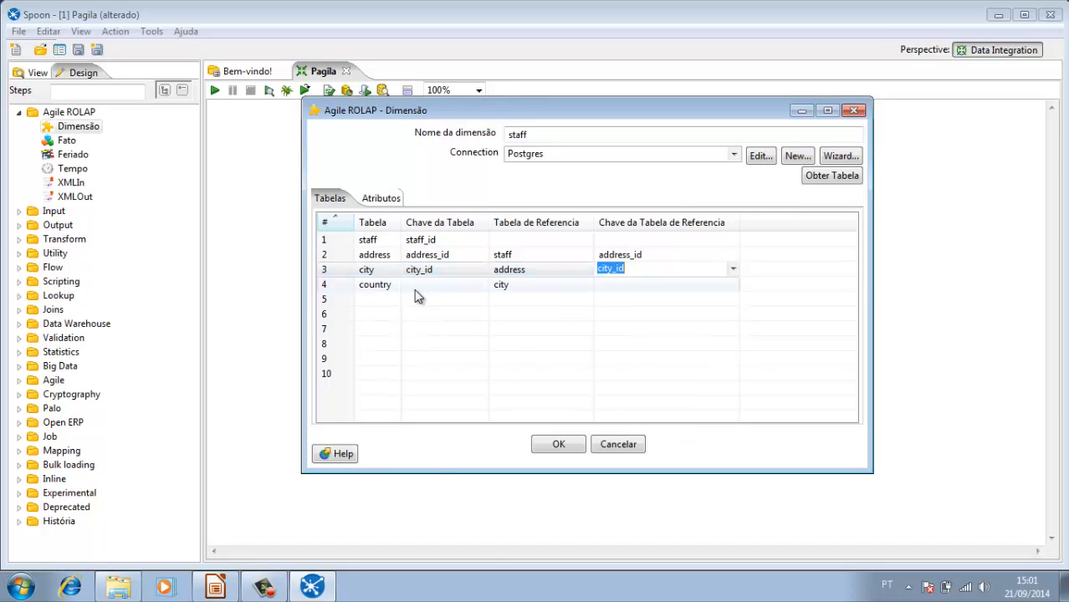
Step: Join the country table to city by setting its table key and its reference table key to country_id
click(365, 288)
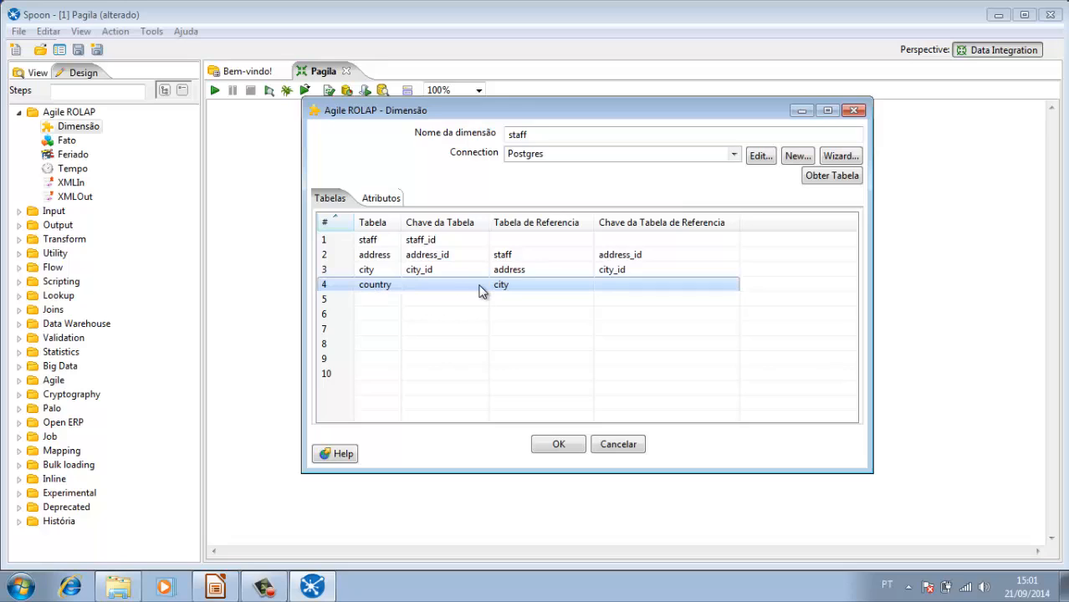
click(482, 290)
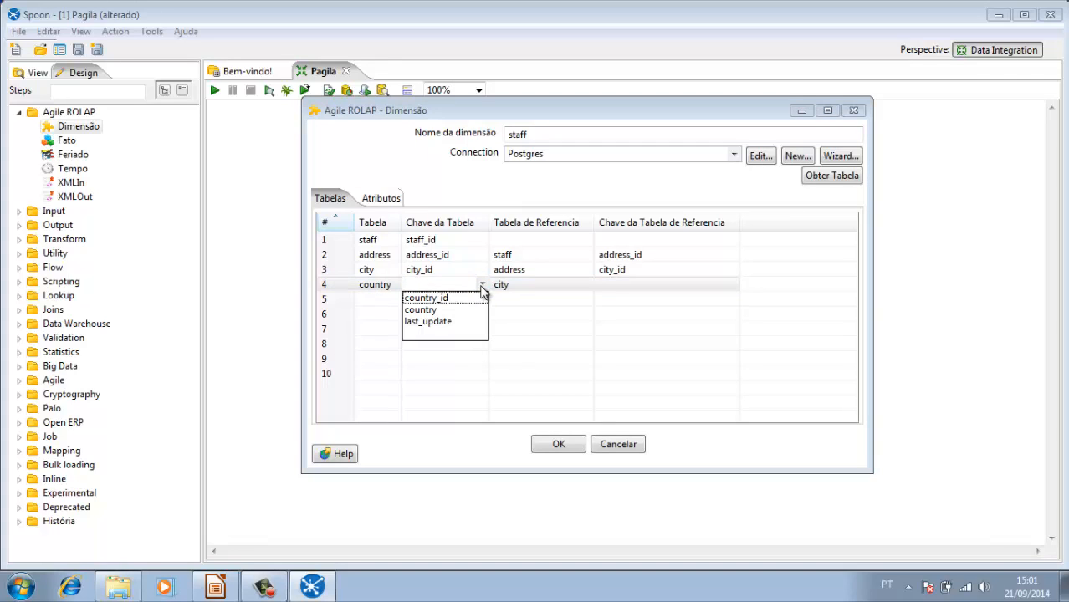
click(458, 299)
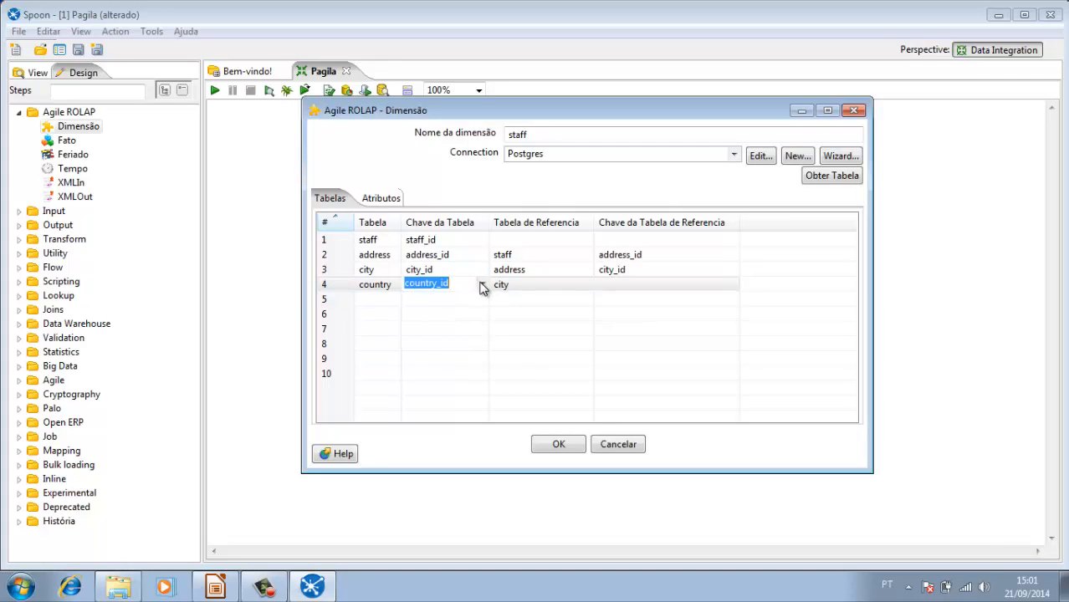
click(500, 286)
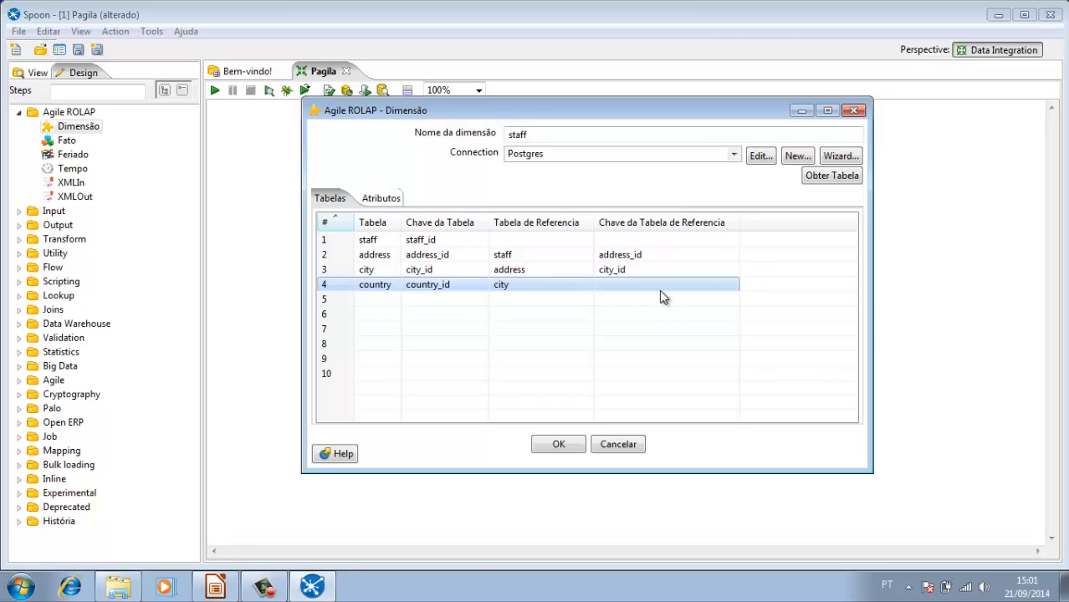
click(731, 289)
click(732, 287)
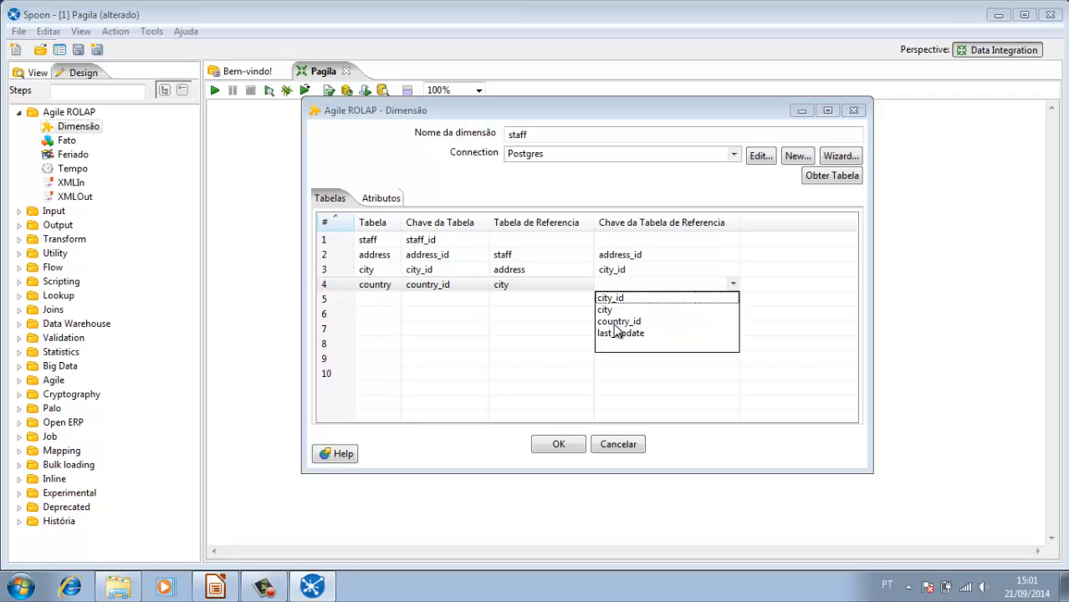
click(617, 322)
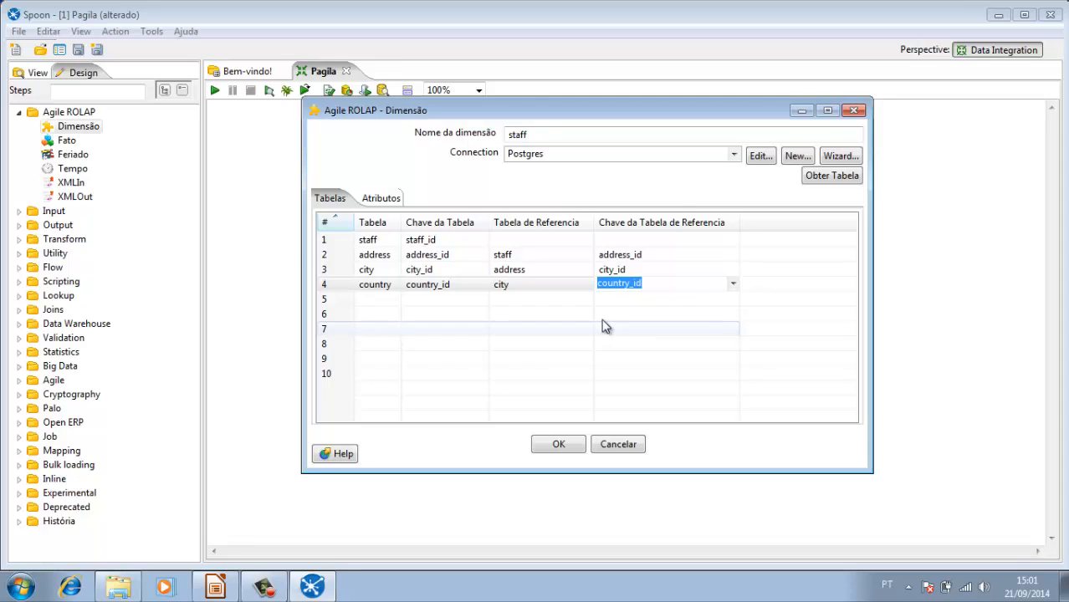
click(546, 302)
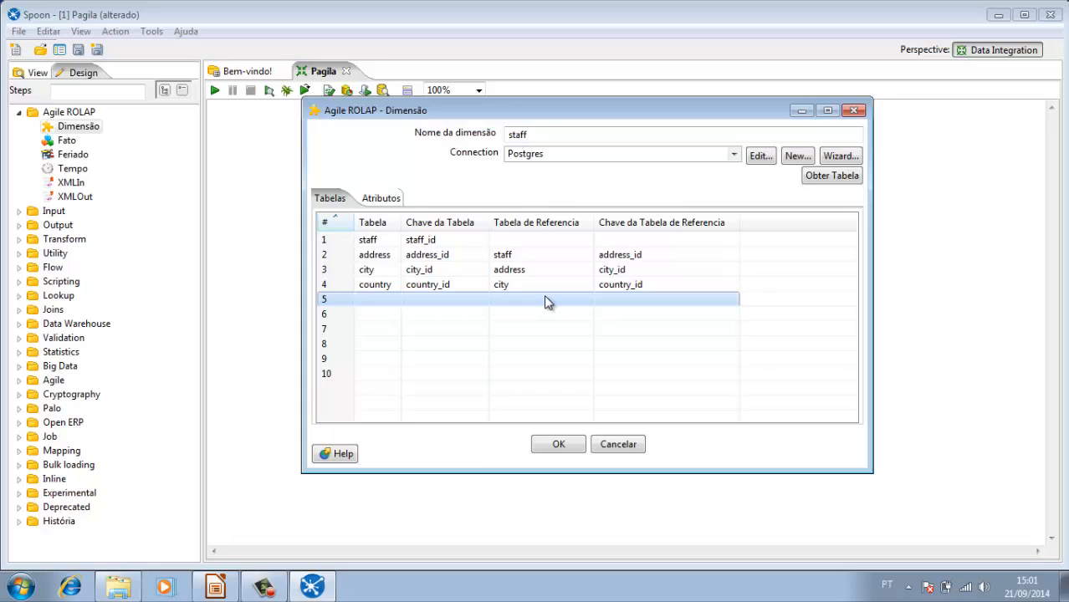
Step: Remove the staff table's address_id and store_id attributes from the staff dimension
click(377, 204)
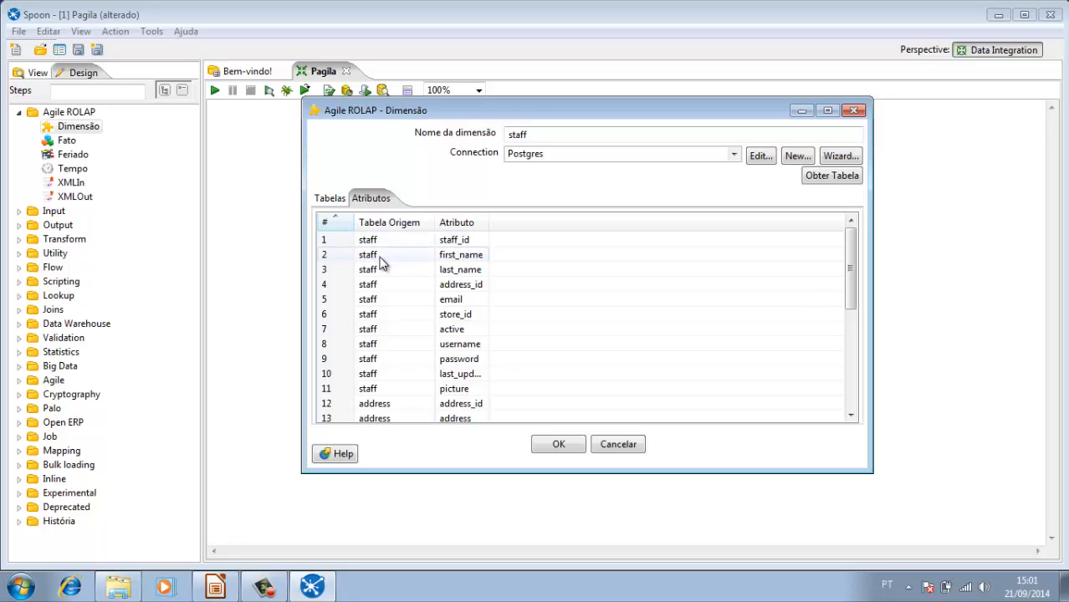
click(380, 258)
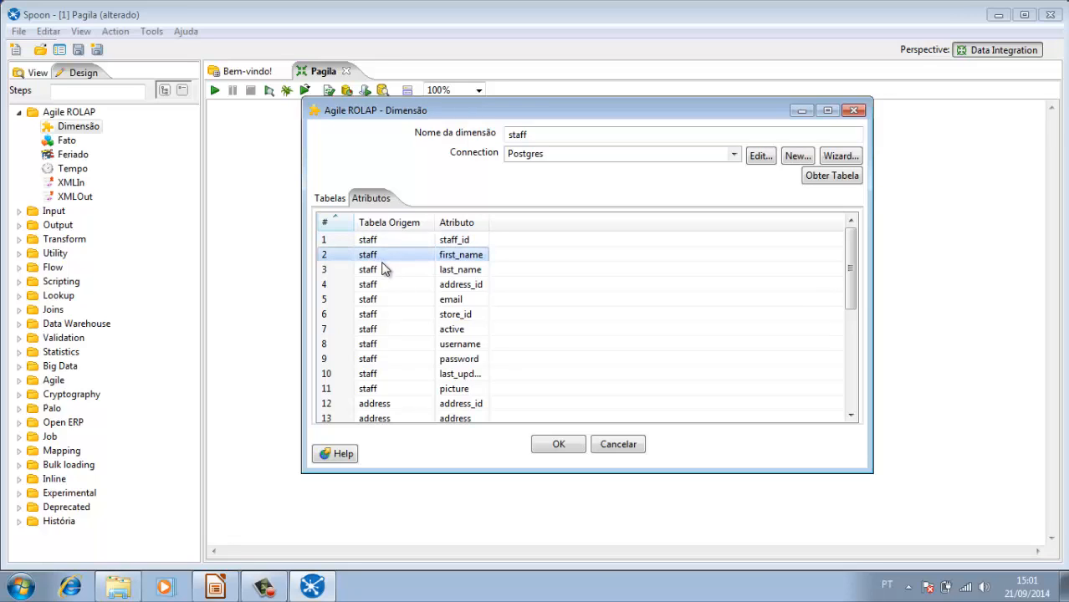
click(391, 287)
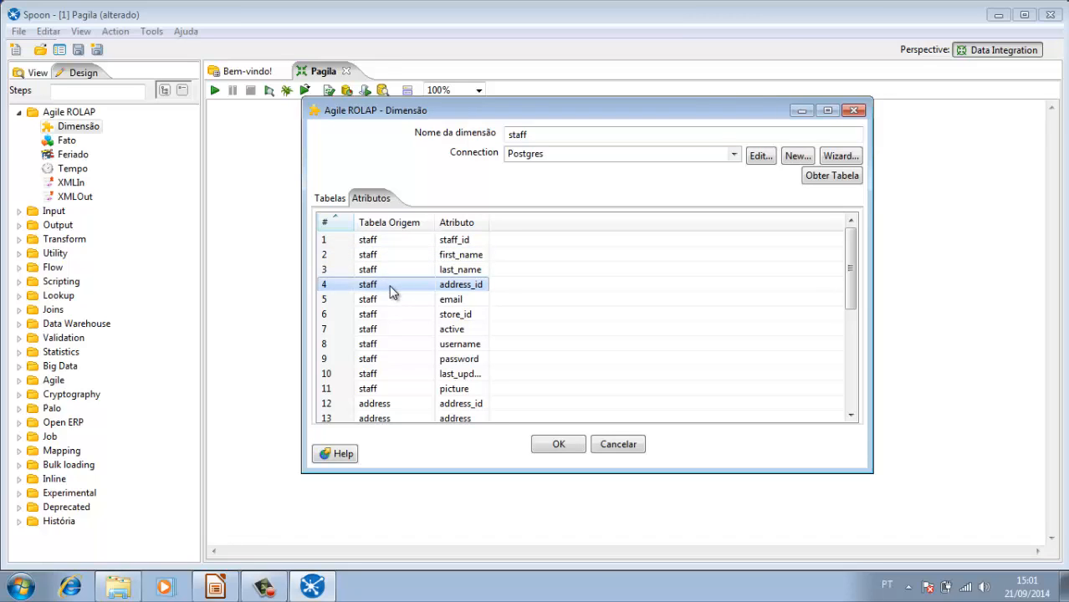
right_click(393, 290)
click(415, 298)
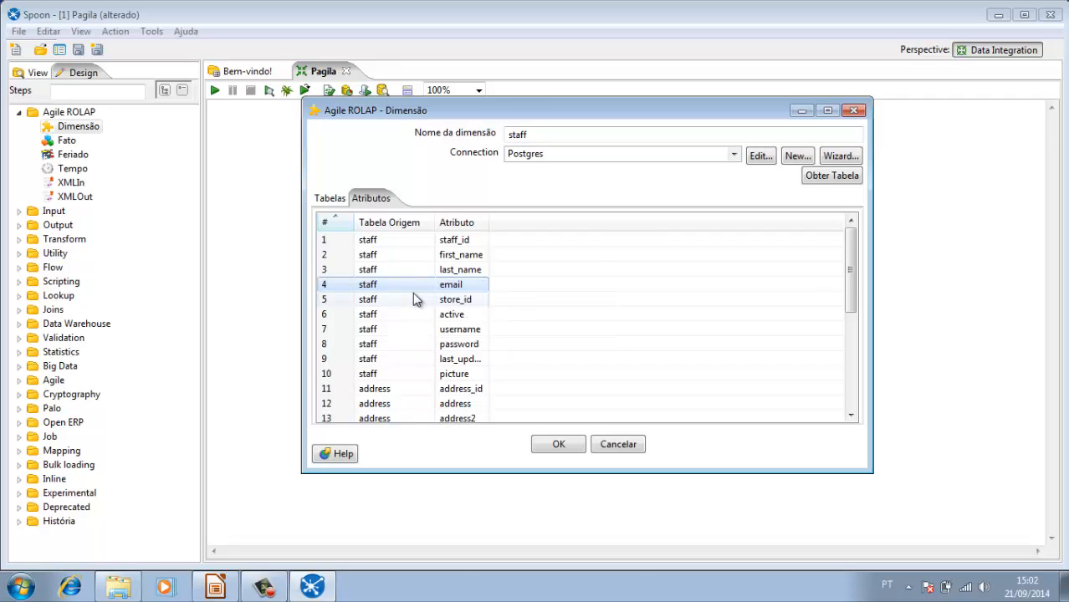
click(411, 302)
right_click(411, 304)
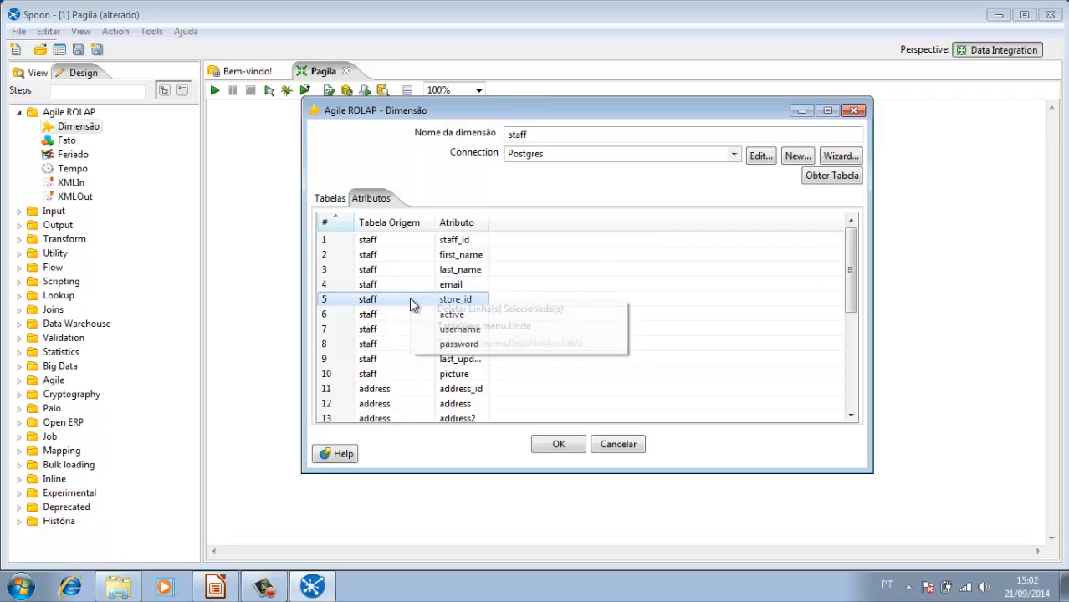
click(444, 309)
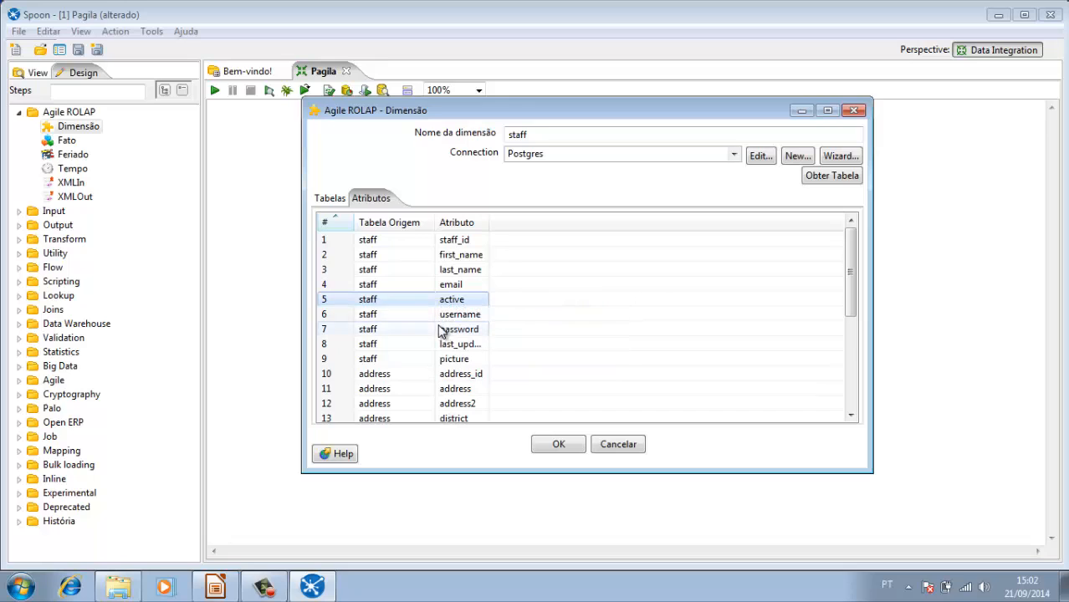
Step: Remove the staff table's username, password, last_update and picture attributes from the staff dimension
click(424, 318)
right_click(425, 320)
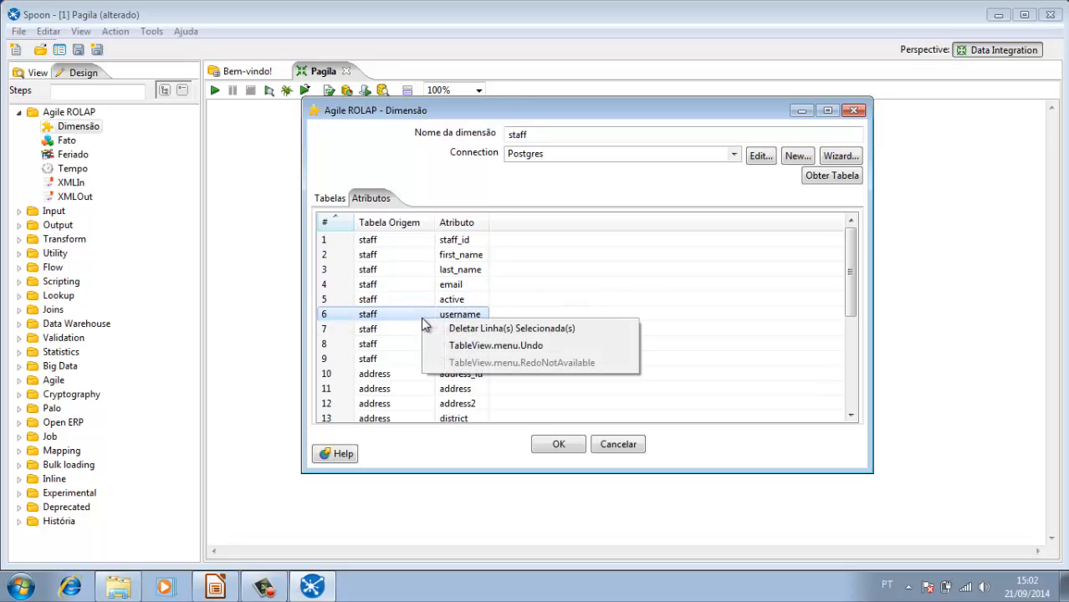
click(456, 328)
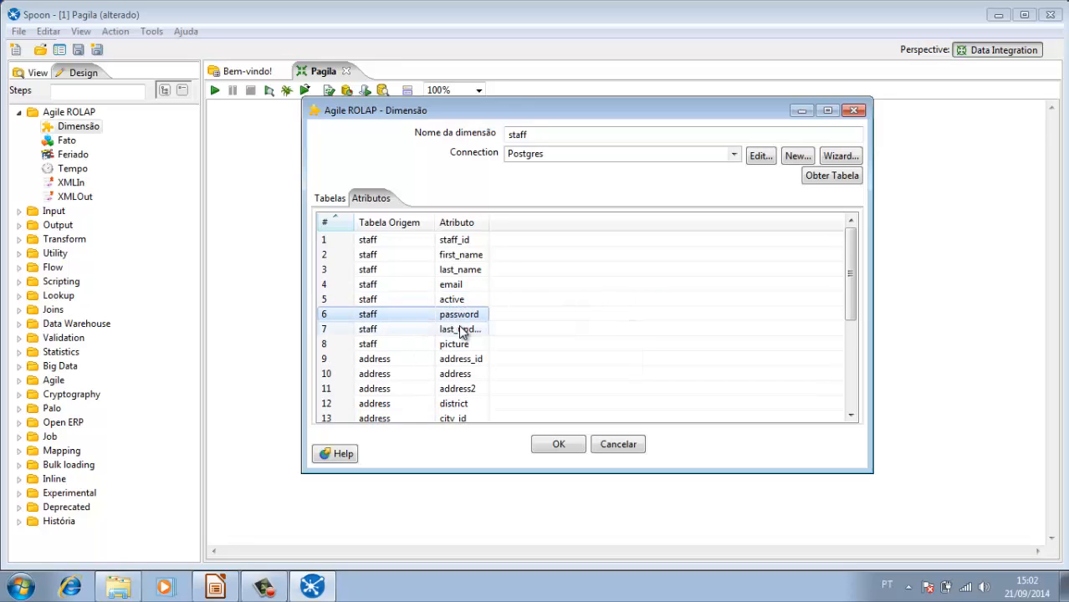
right_click(405, 316)
click(428, 324)
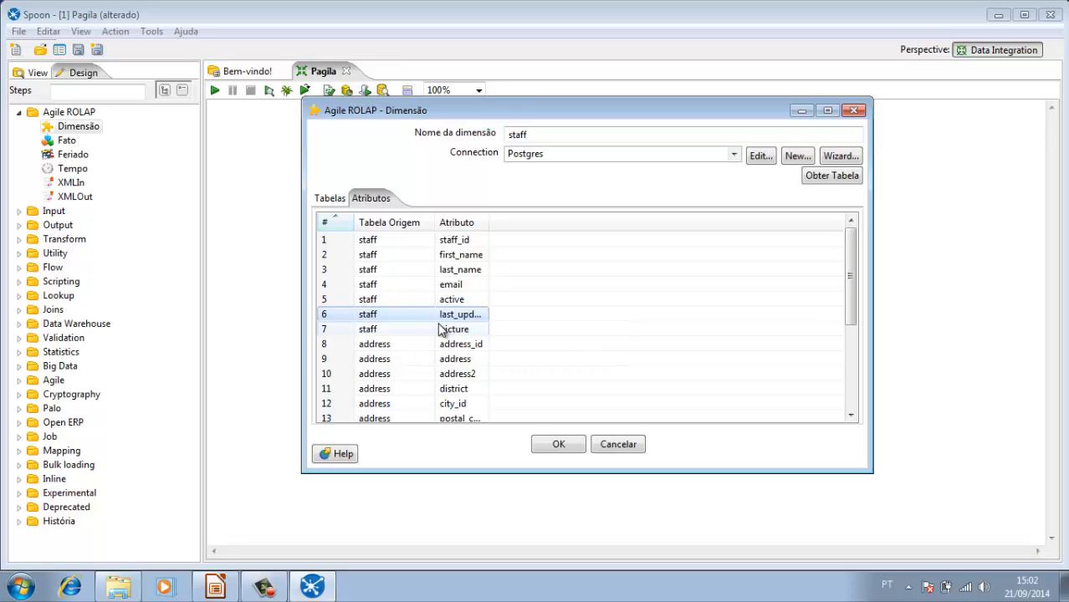
right_click(406, 316)
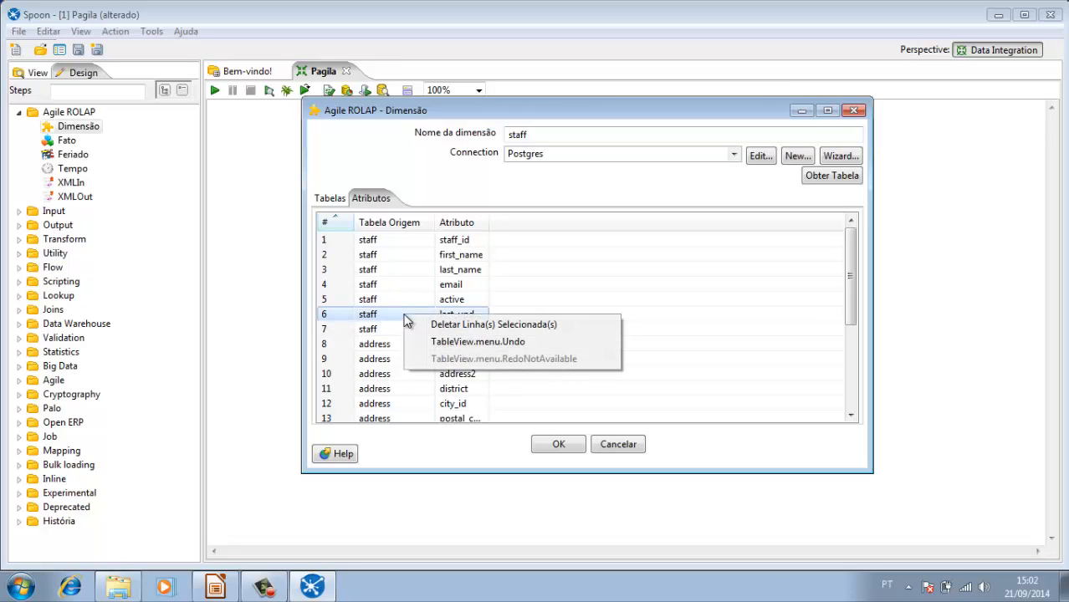
click(435, 325)
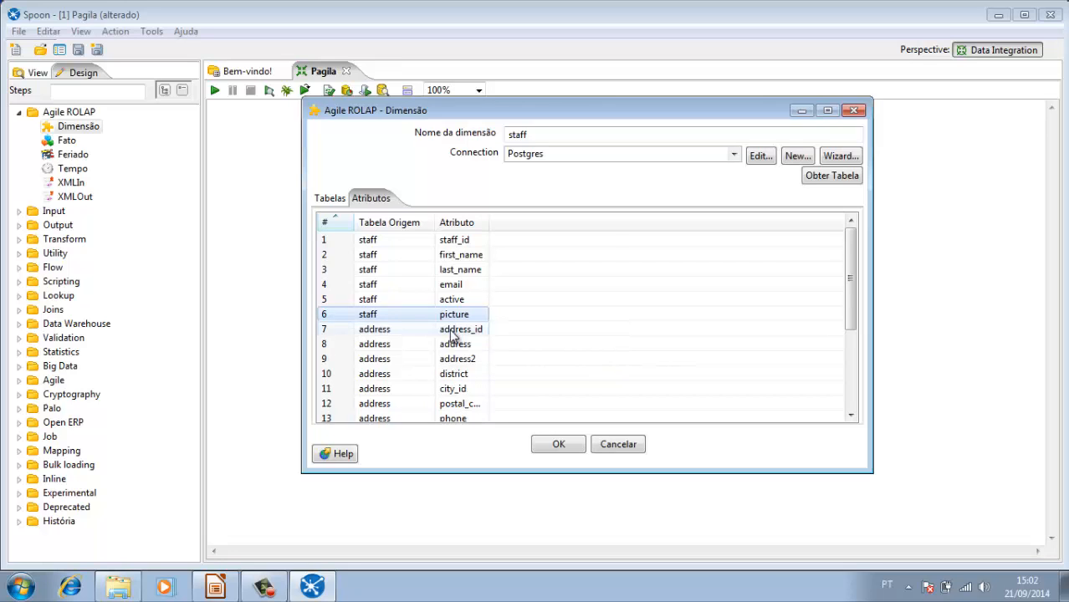
right_click(425, 318)
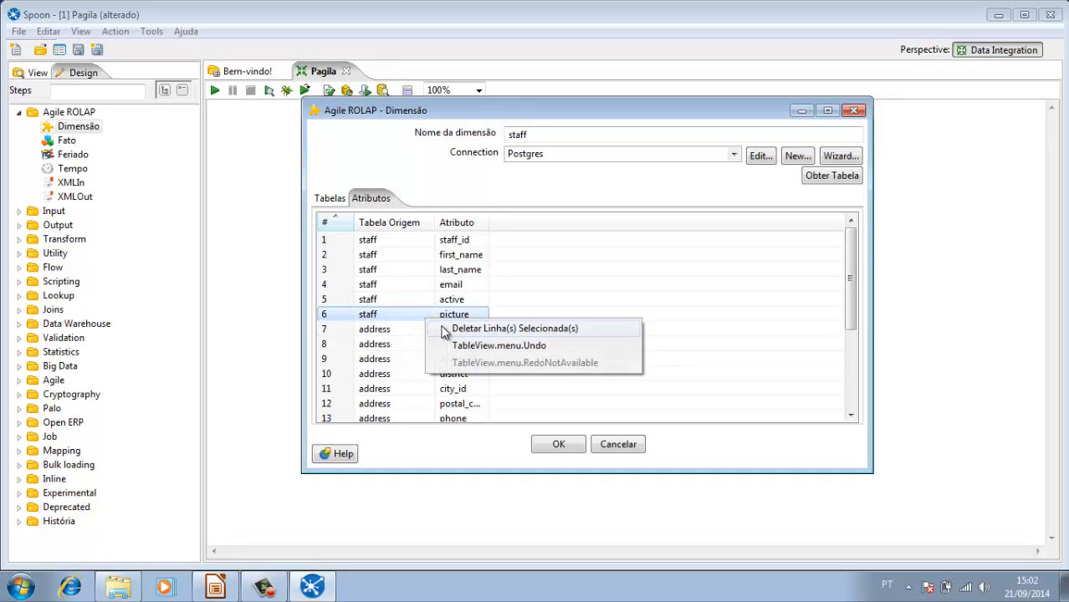
click(466, 329)
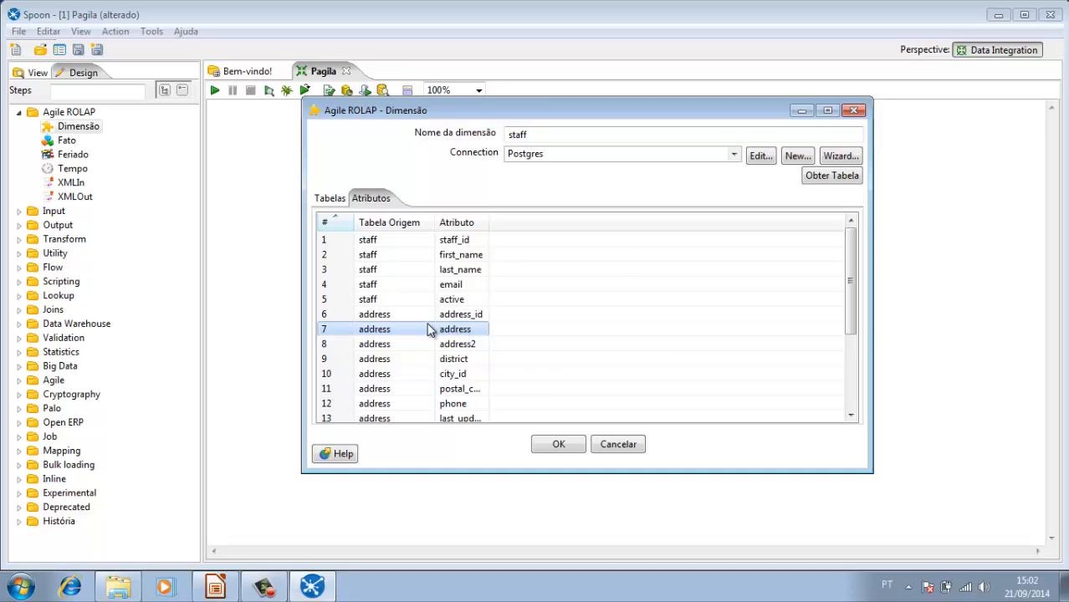
Step: Remove the address table's address_id, city_id and last_update attributes from the staff dimension
right_click(415, 324)
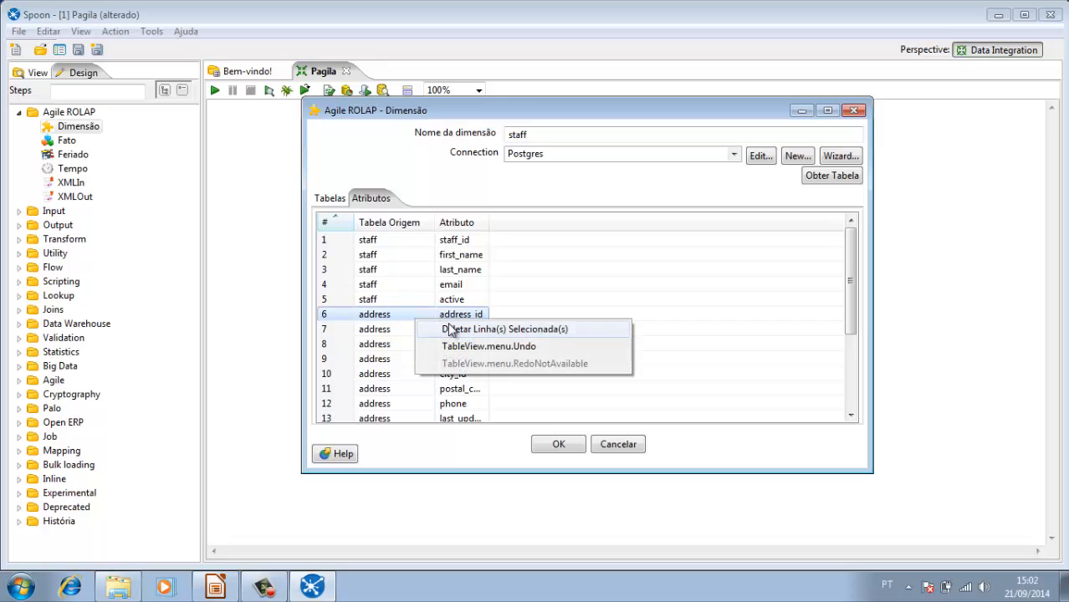
click(446, 330)
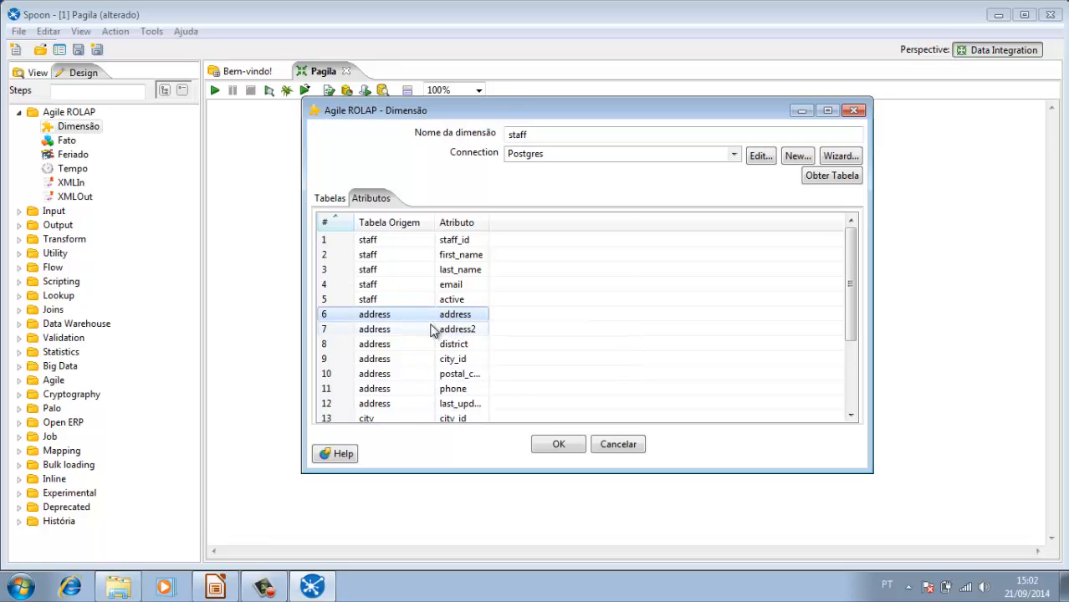
right_click(408, 362)
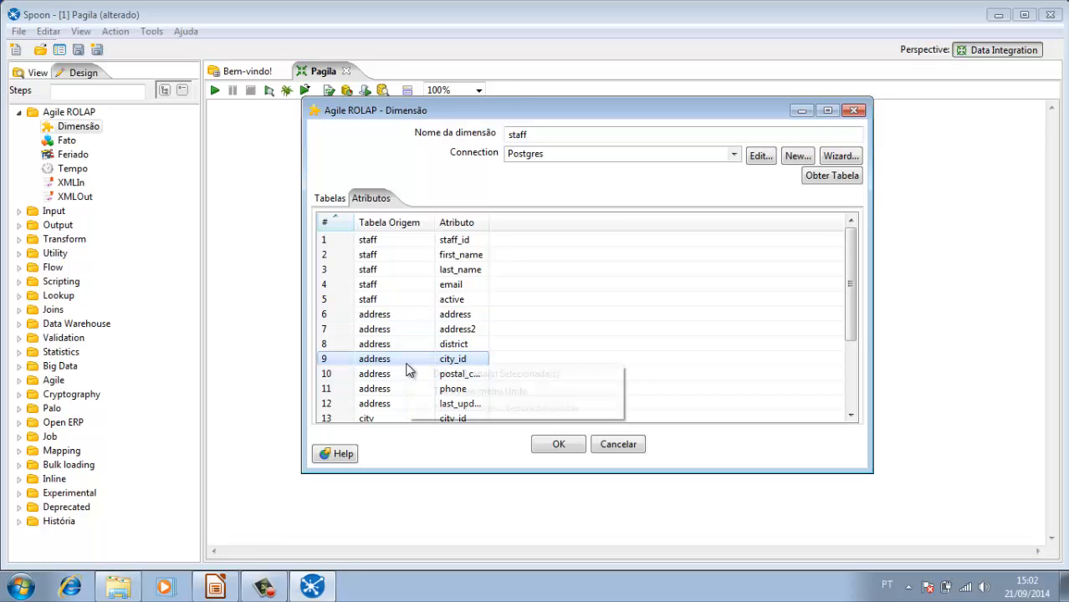
click(443, 378)
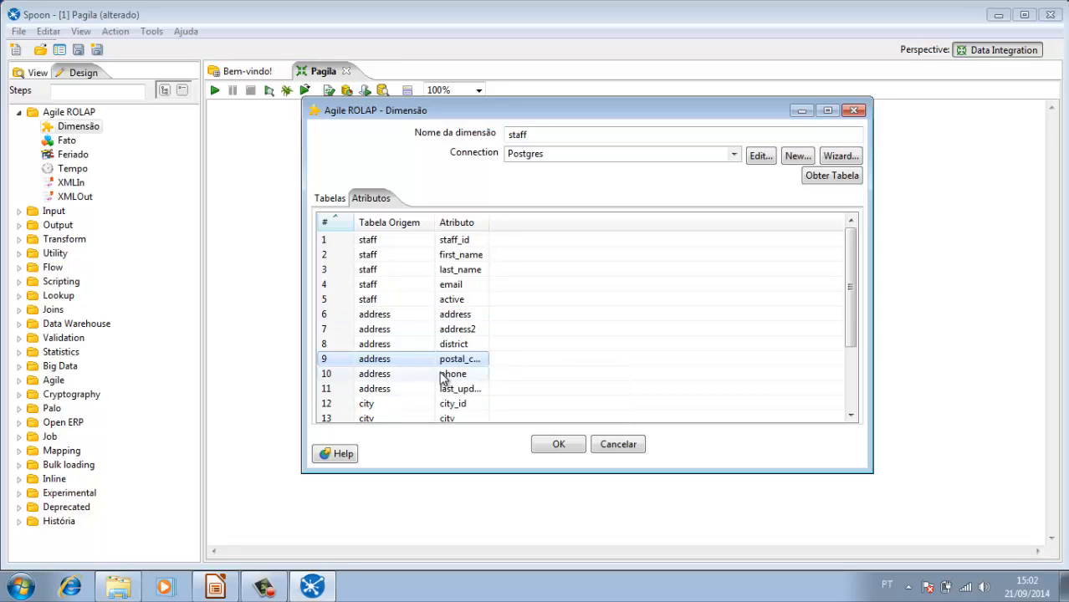
right_click(410, 395)
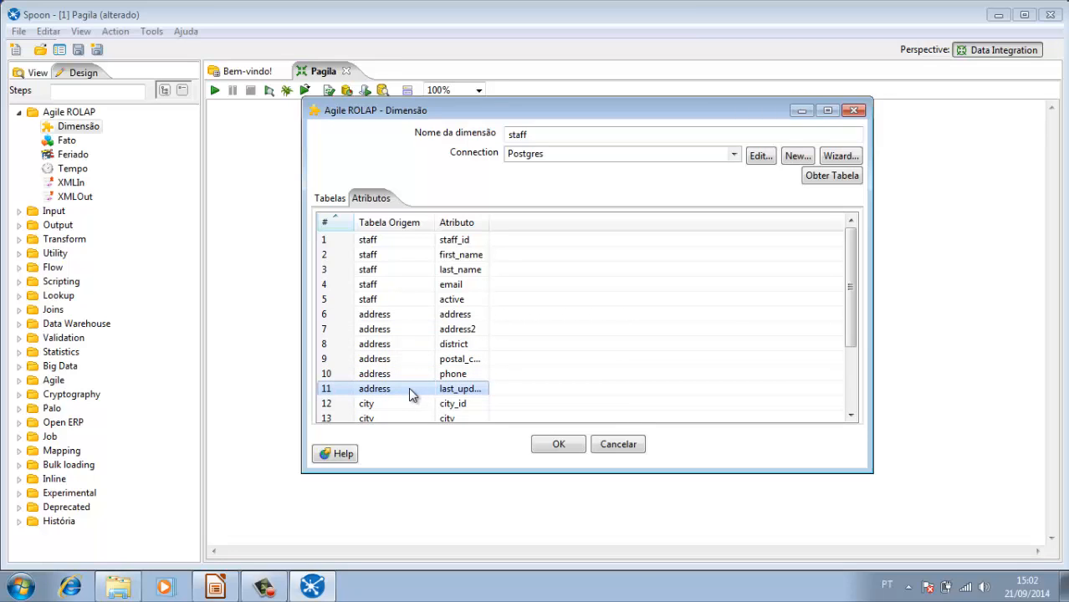
click(441, 400)
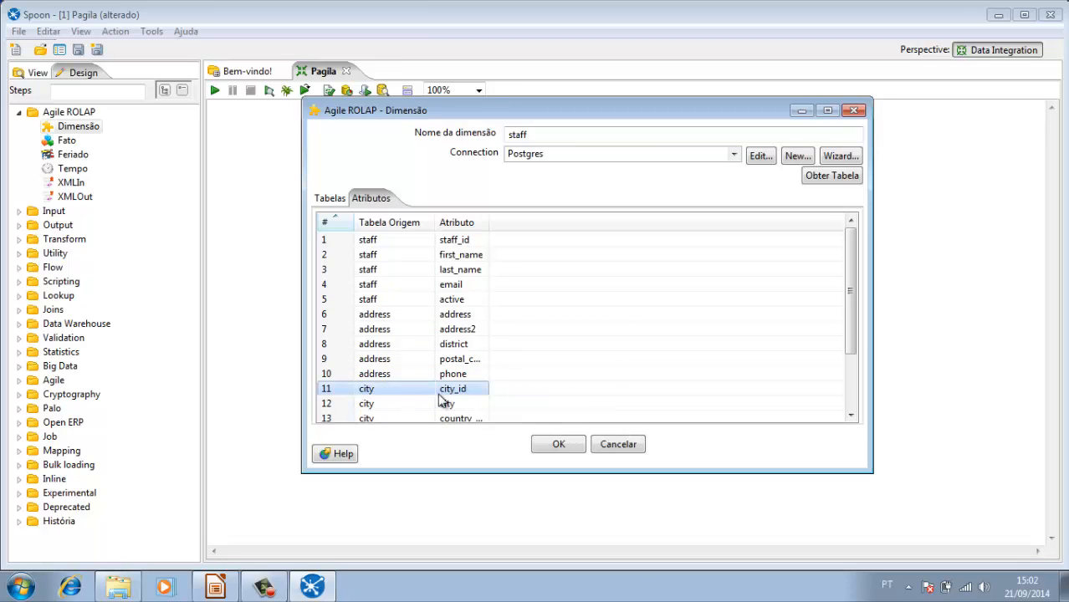
Step: Remove the city table's city_id, country_id and last_update attributes from the staff dimension
right_click(420, 391)
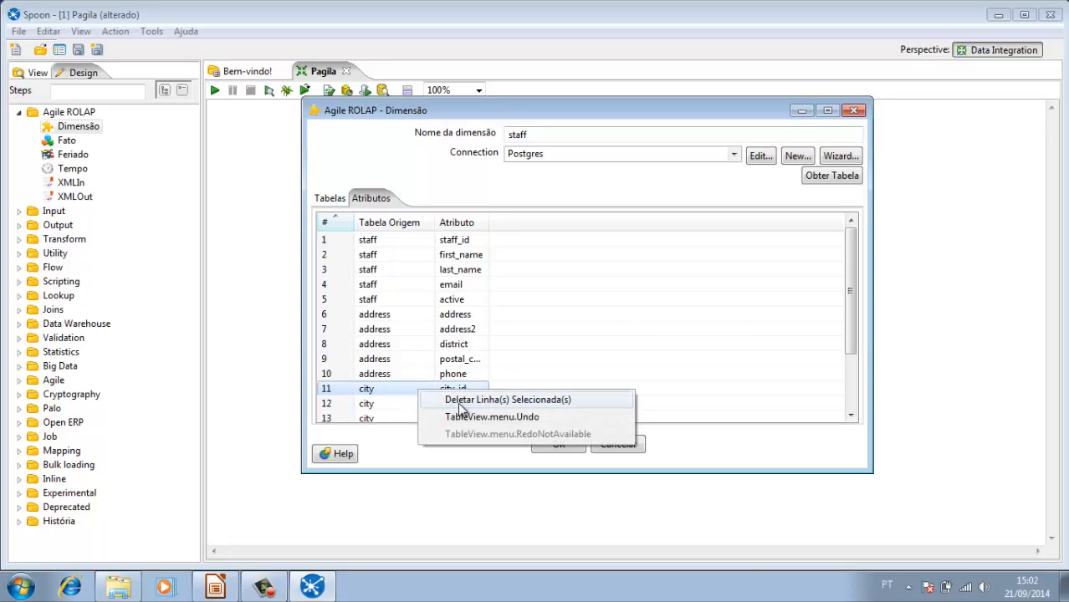
click(440, 400)
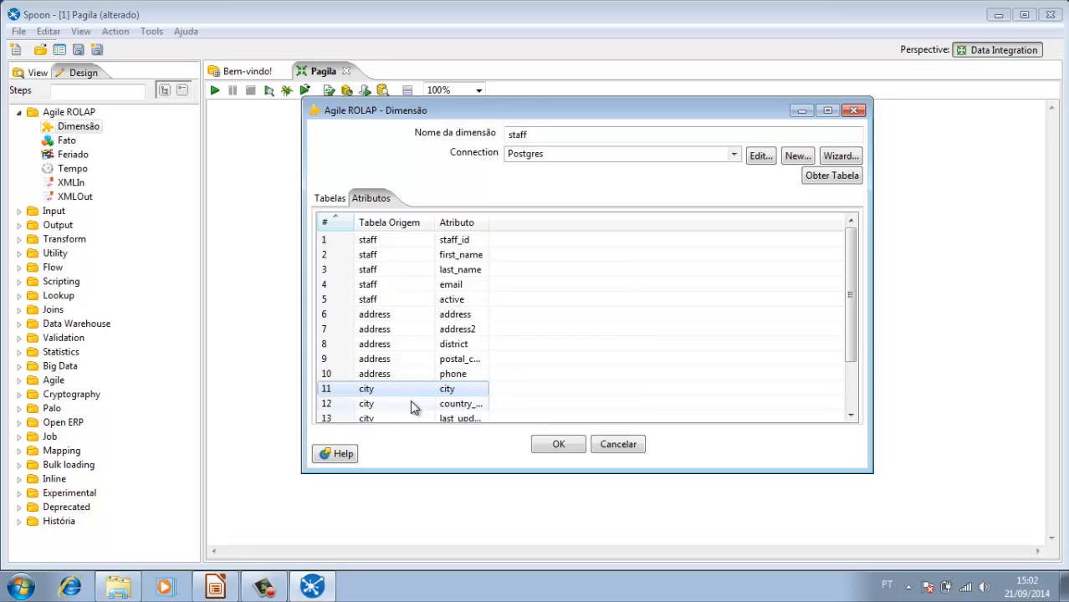
click(410, 401)
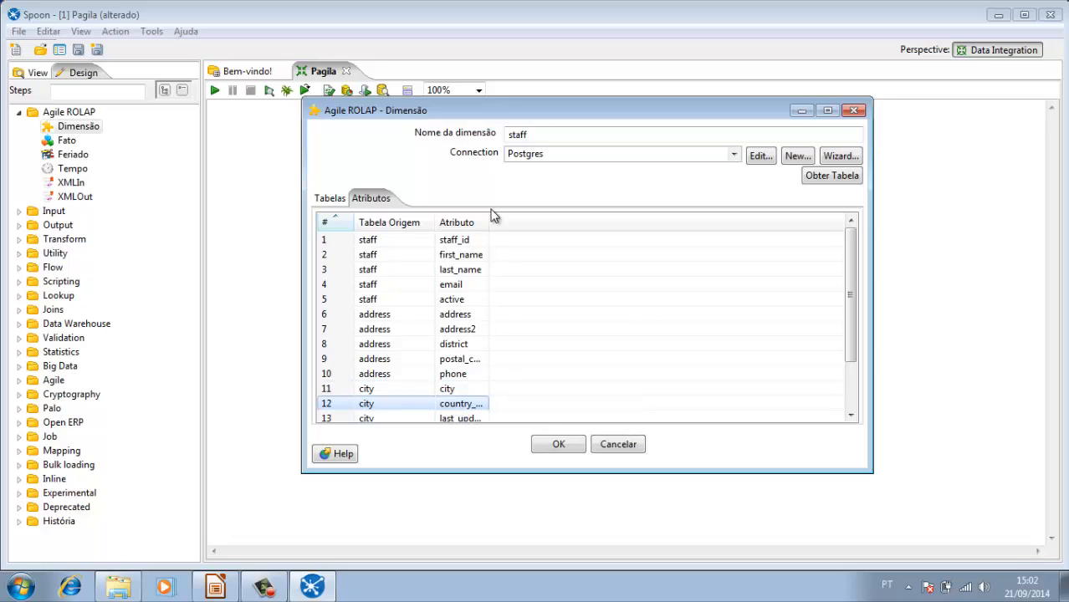
drag(490, 216, 526, 221)
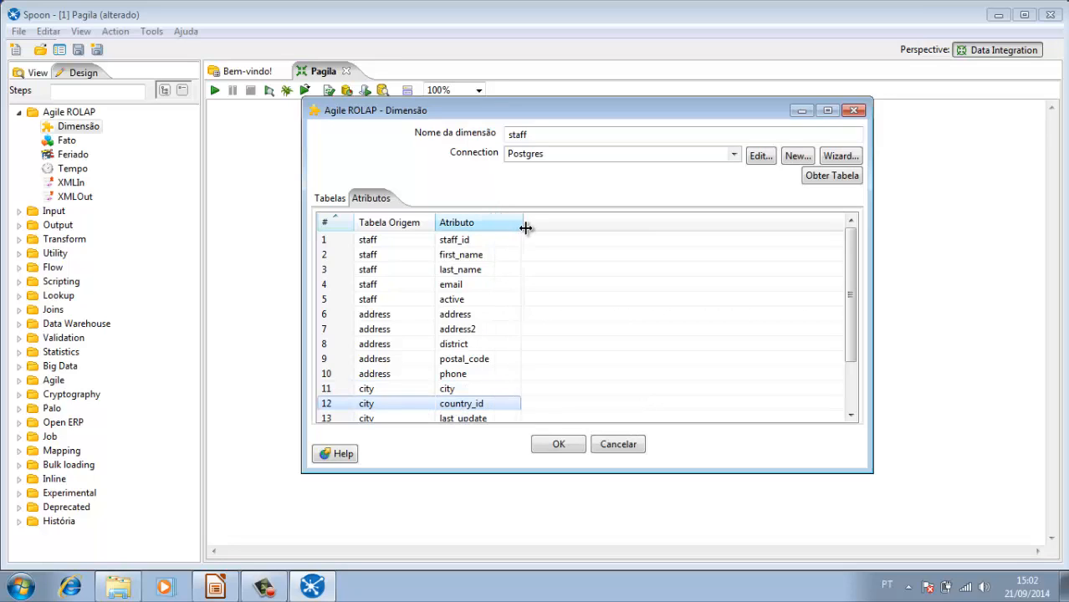
right_click(411, 405)
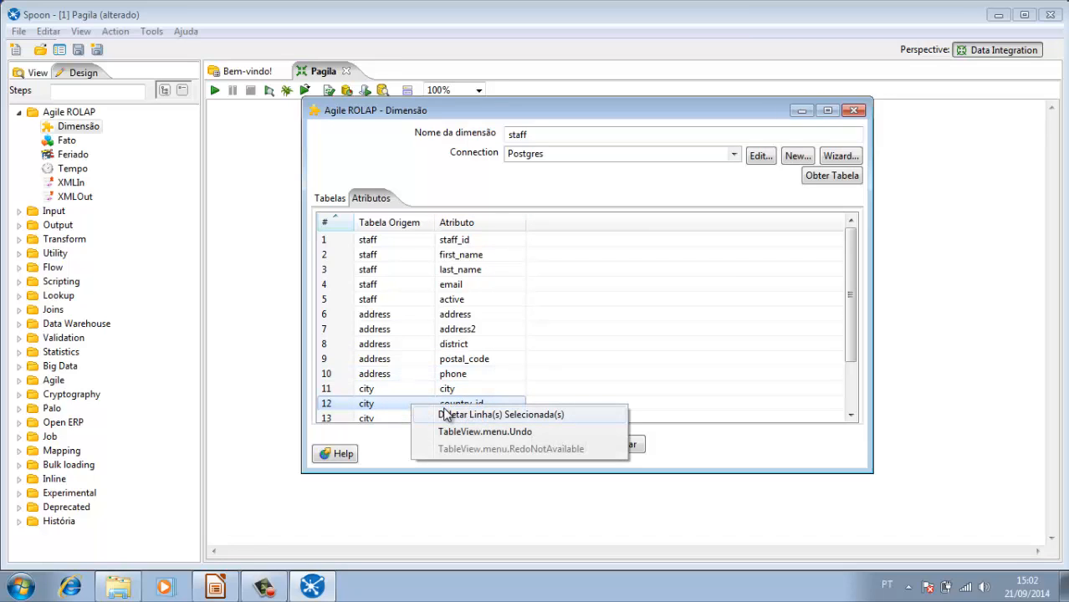
click(446, 416)
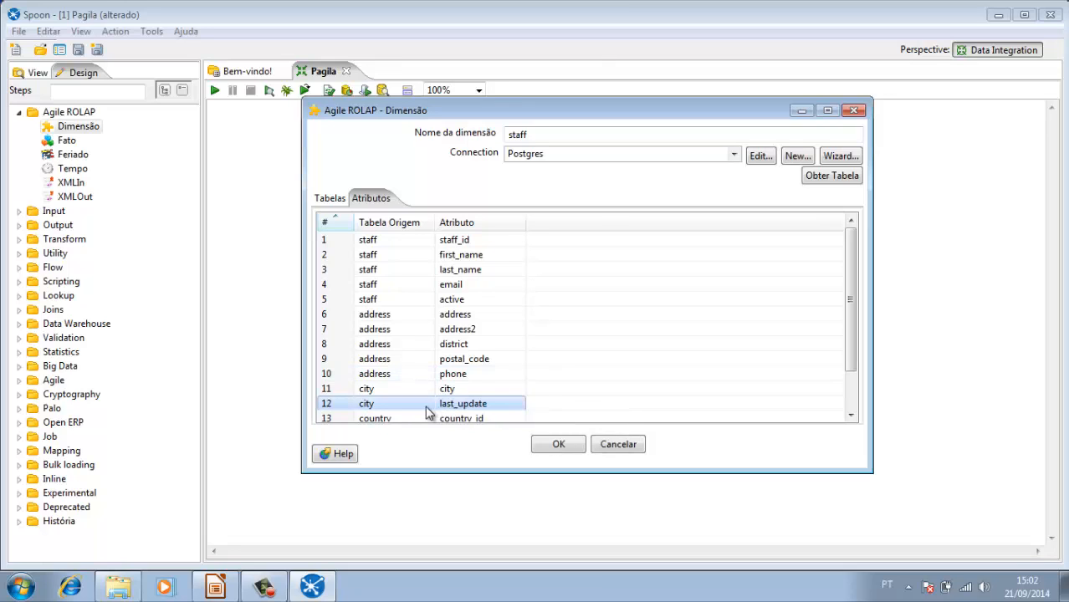
right_click(433, 409)
click(473, 434)
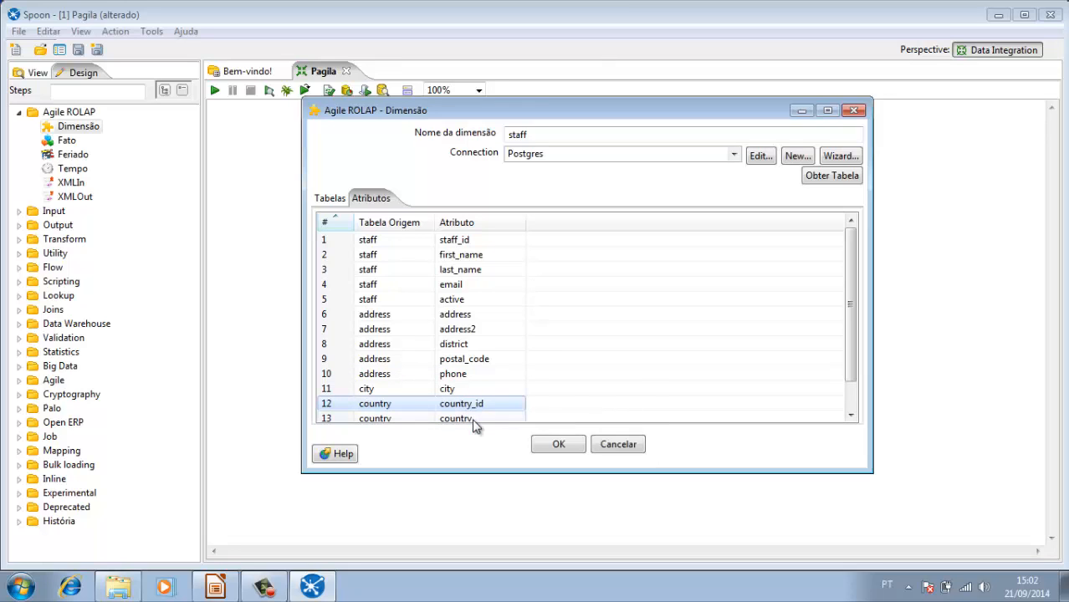
Step: Remove the country table's country_id and last_update attributes, and save the staff dimension
right_click(417, 406)
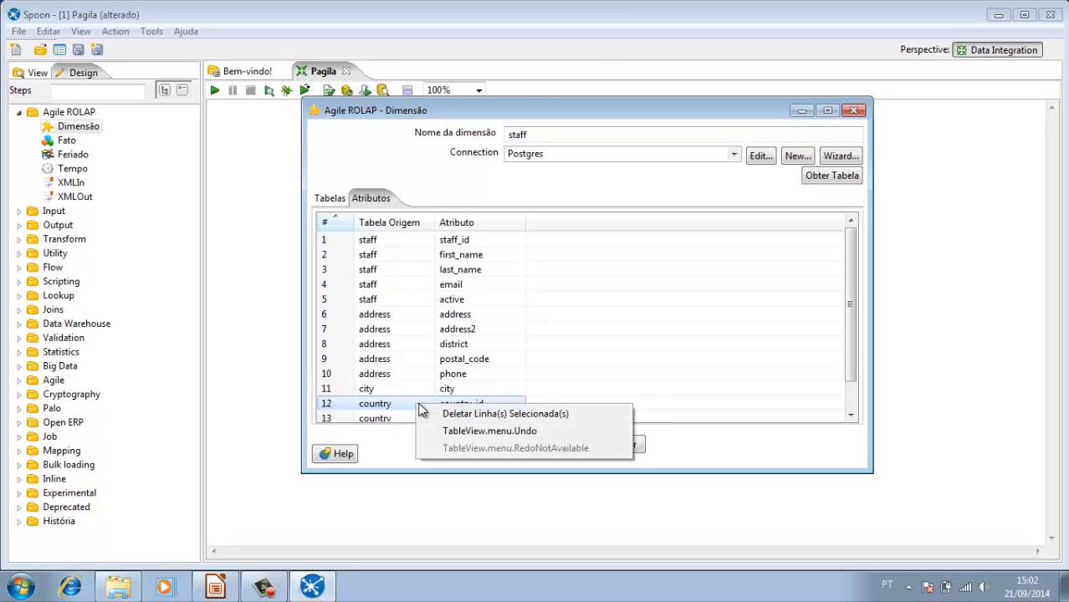
click(450, 415)
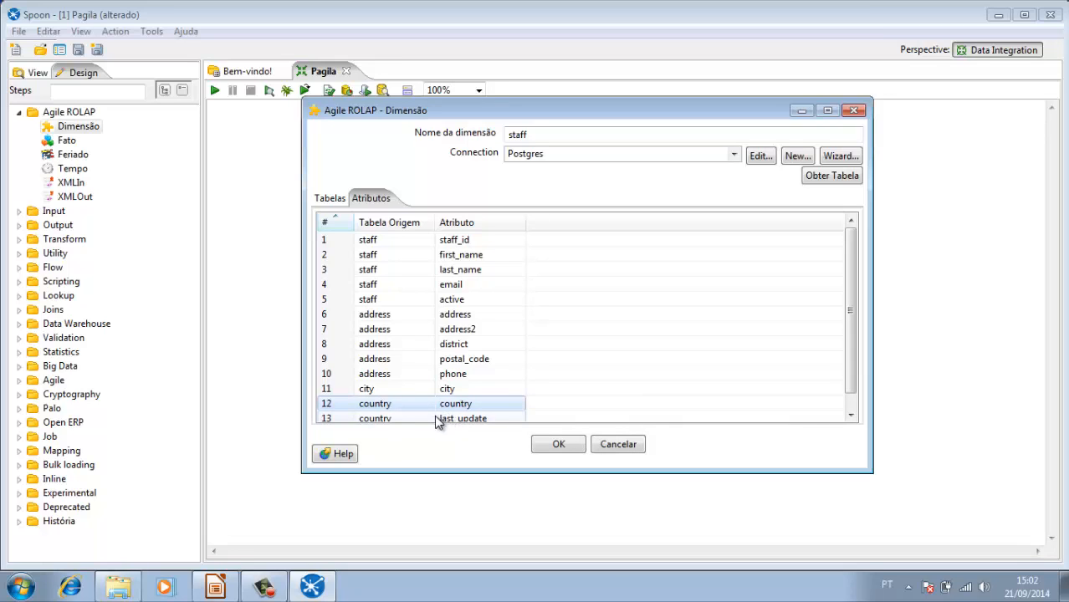
click(422, 420)
right_click(419, 407)
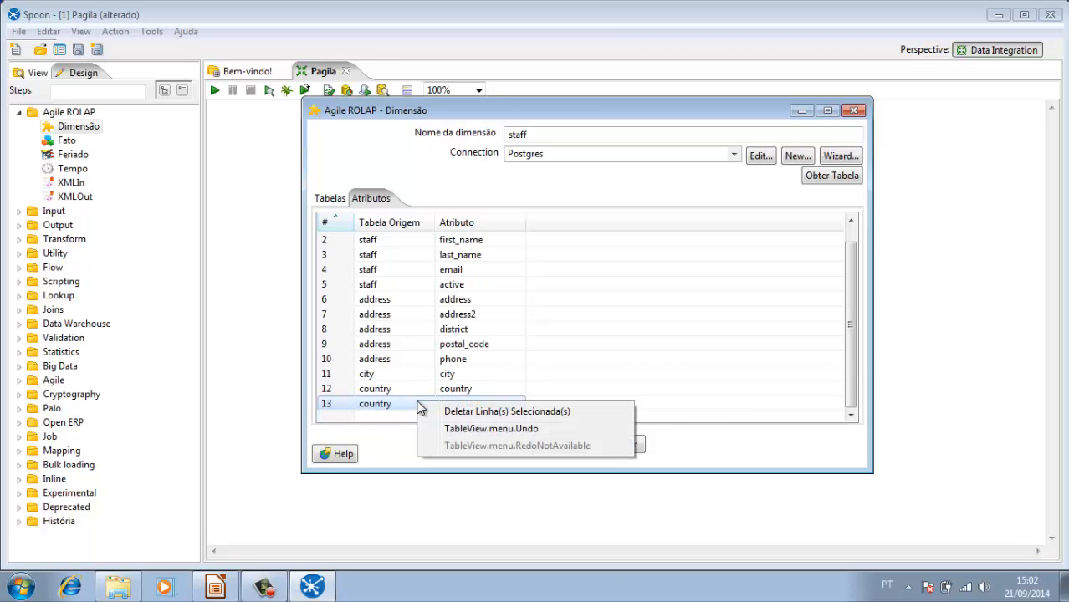
click(463, 416)
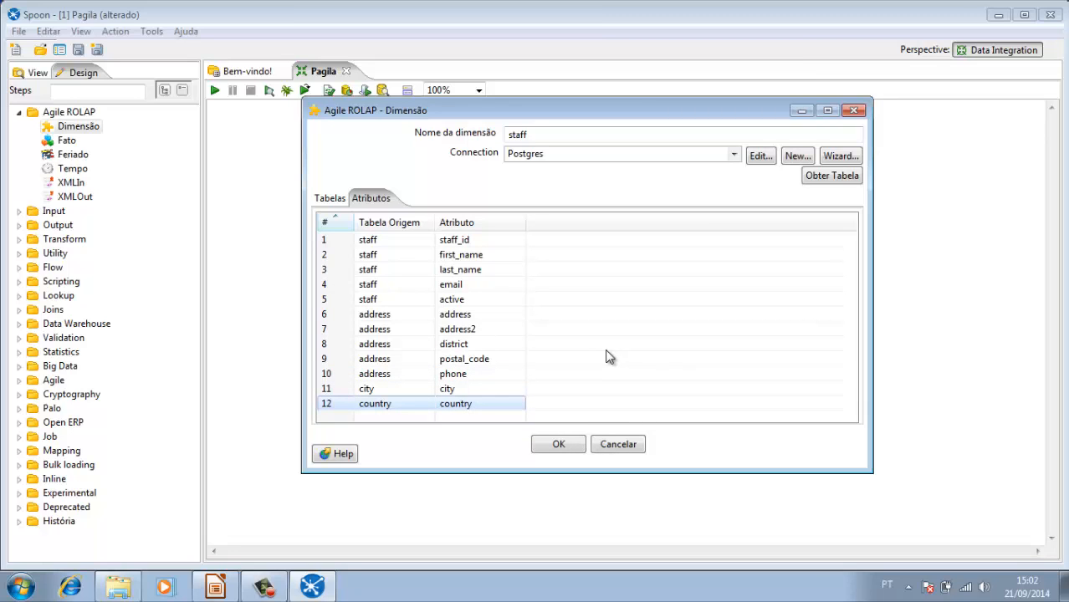
click(554, 445)
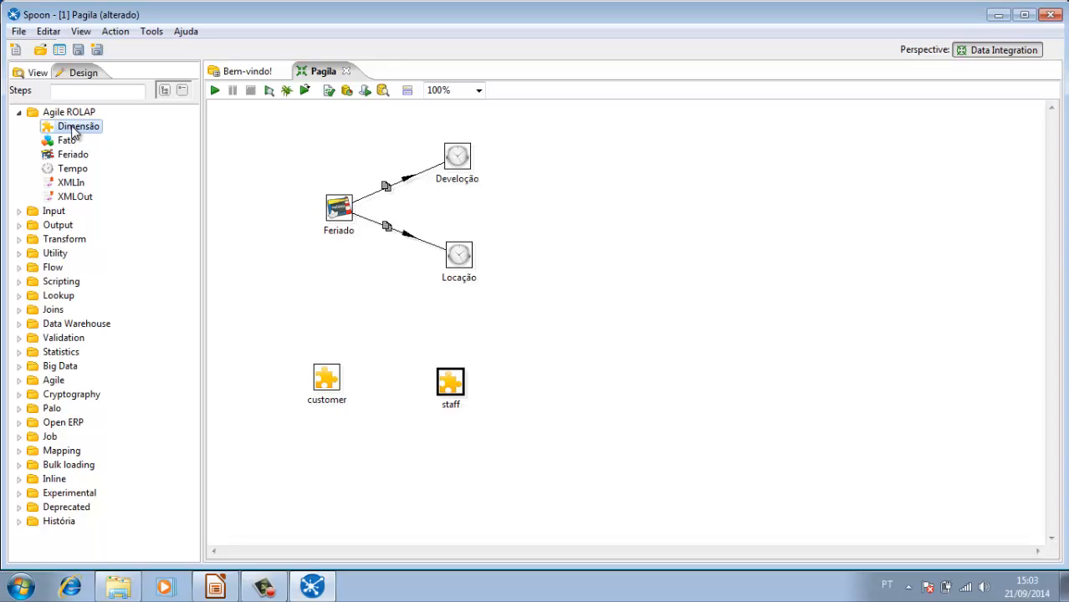
Step: Add a new Dimensão step beside staff on the Pagila canvas and name the dimension actor
drag(75, 128, 588, 392)
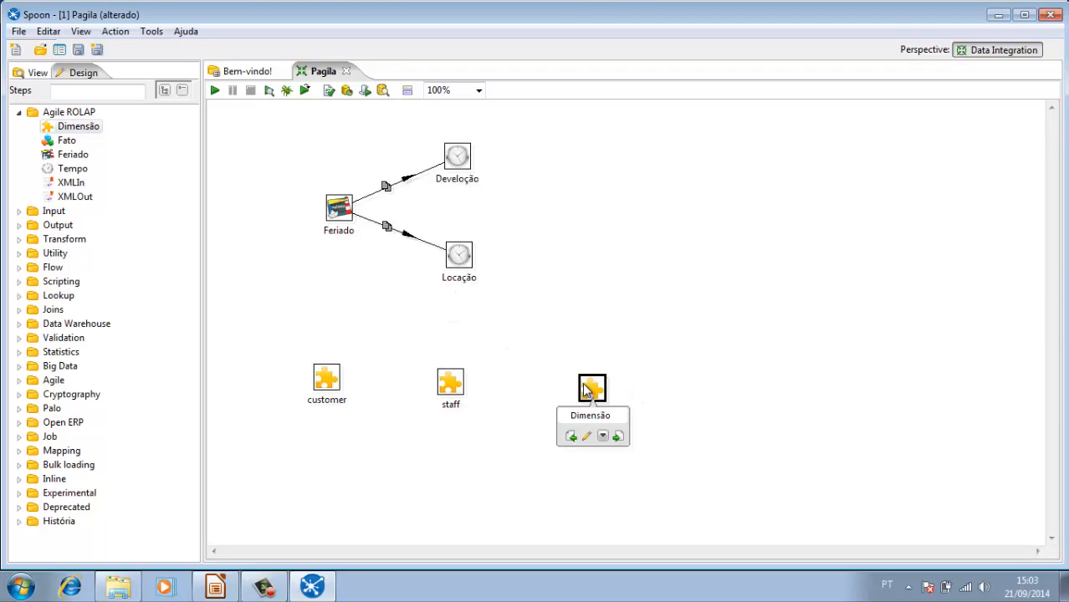
double_click(587, 390)
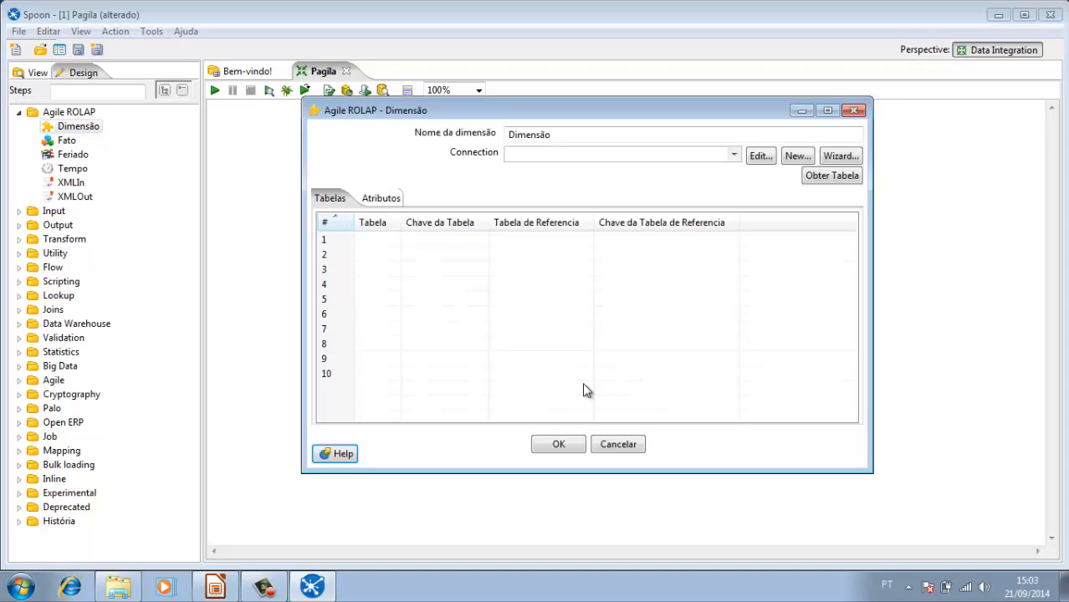
click(560, 135)
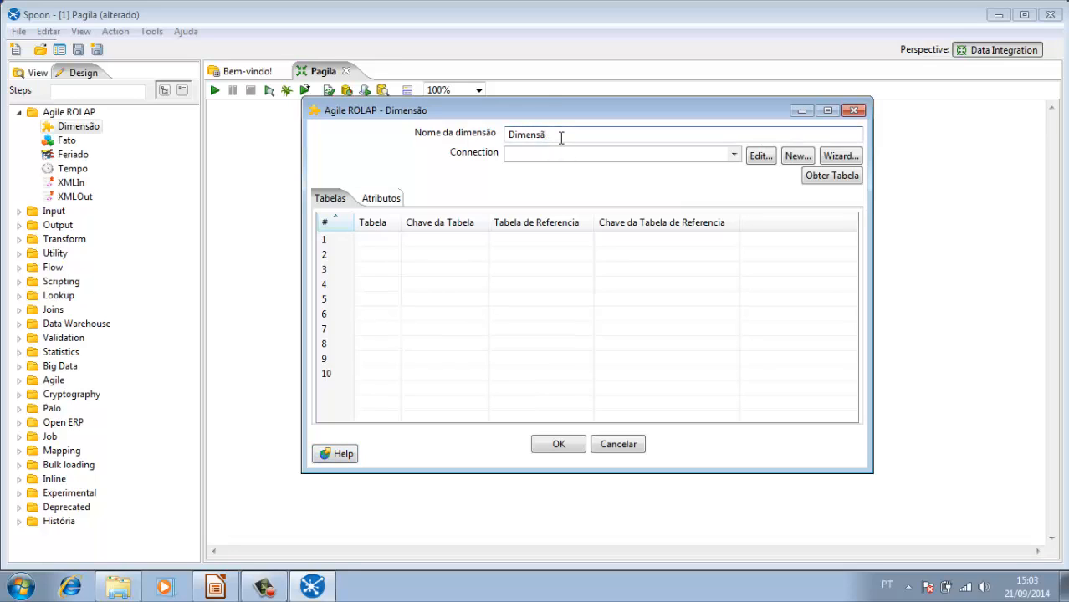
key(BackSpace)
key(BackSpace)
key(BackSpace)
key(BackSpace)
key(BackSpace)
key(BackSpace)
key(BackSpace)
key(BackSpace)
text(actor)
Step: Set the actor dimension's connection to Postgres and add the film table as its first table
click(733, 156)
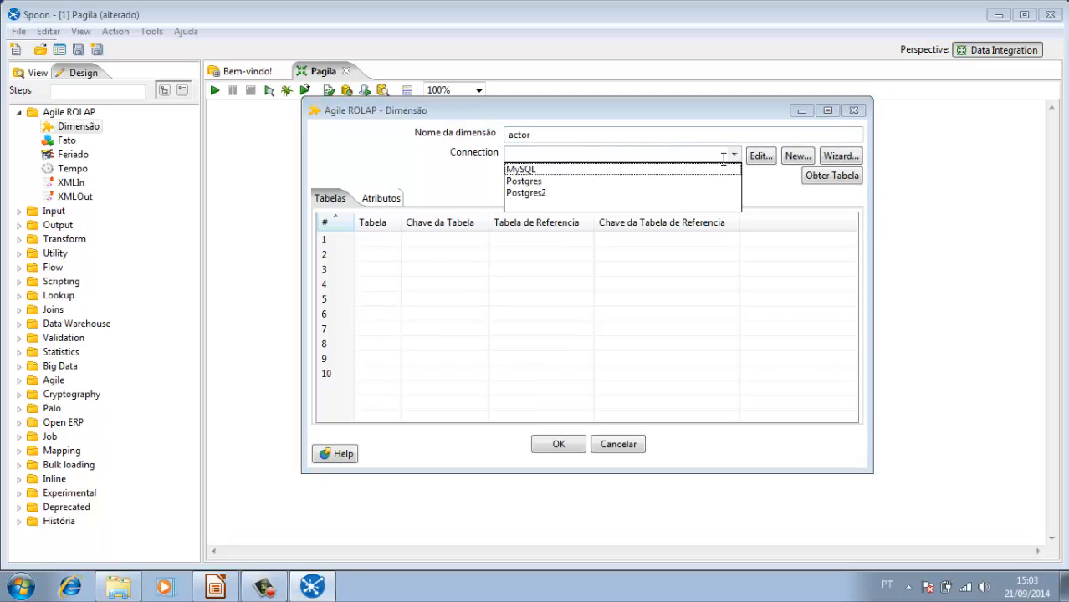
click(590, 181)
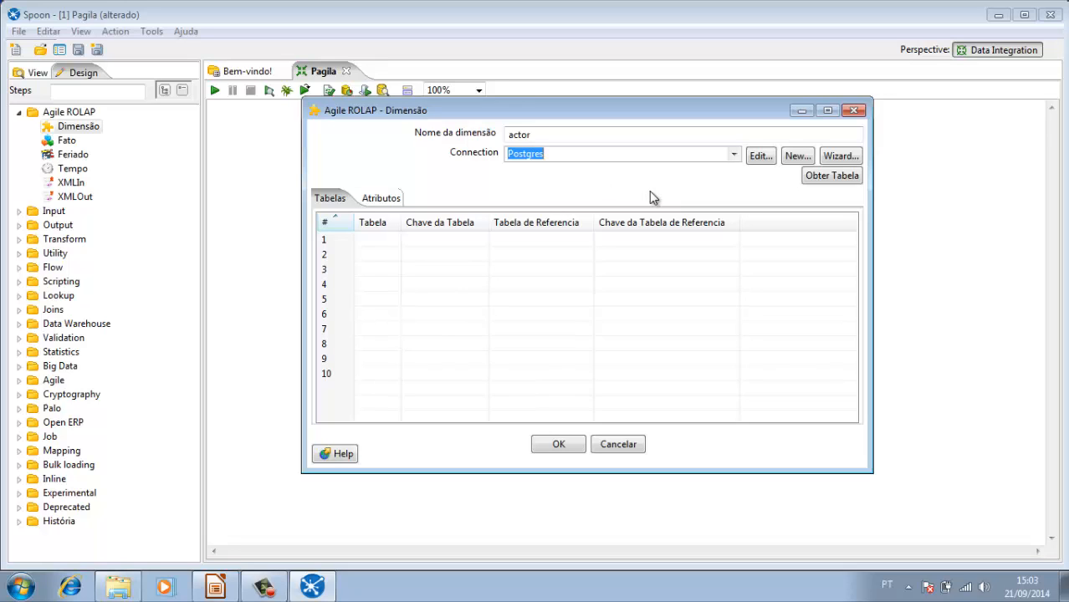
click(820, 177)
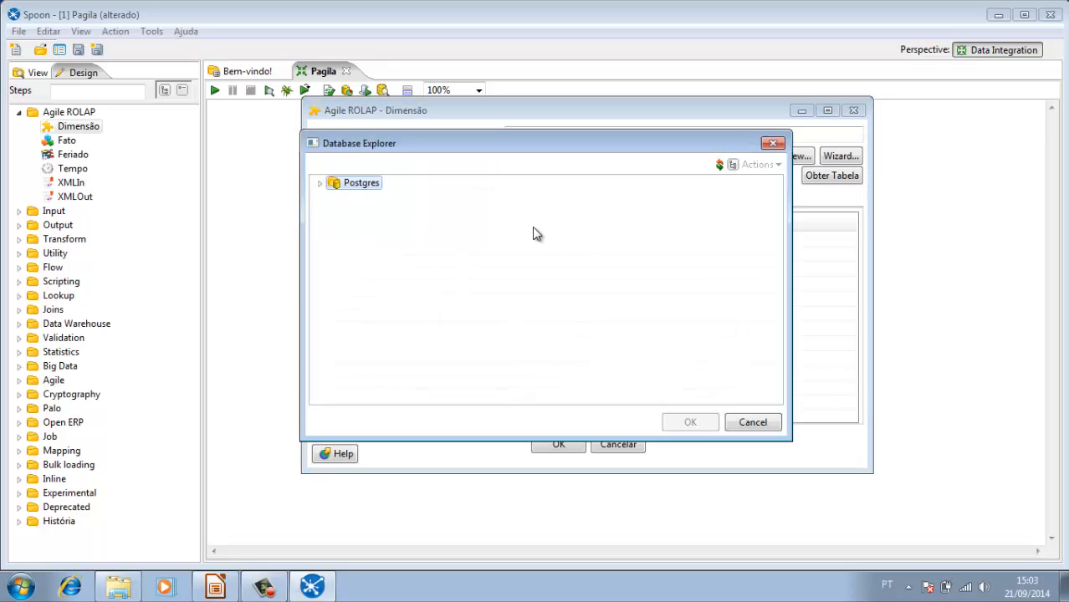
click(321, 184)
click(335, 211)
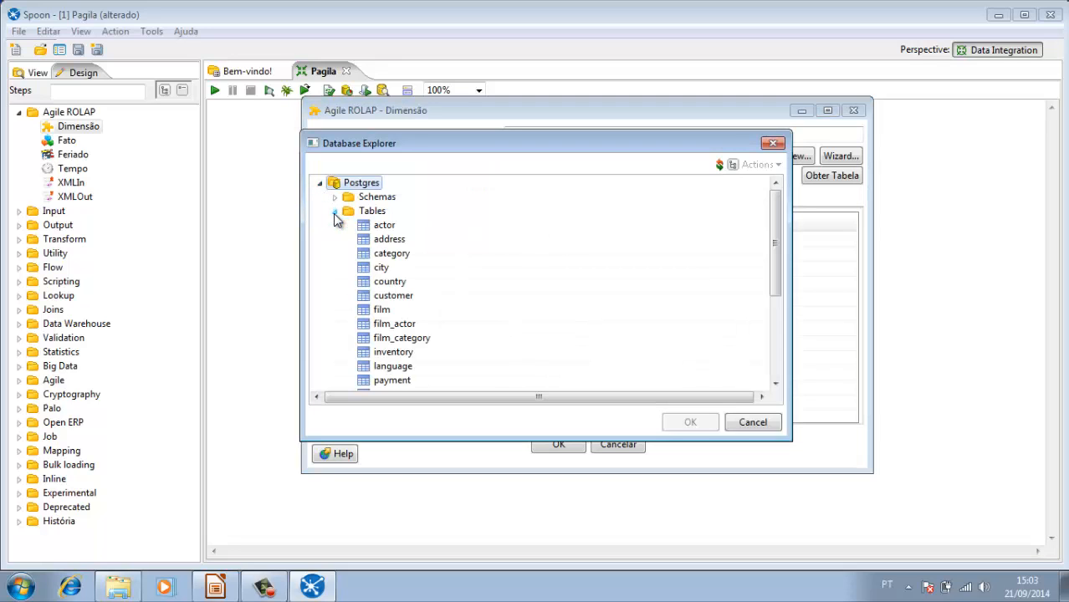
click(380, 311)
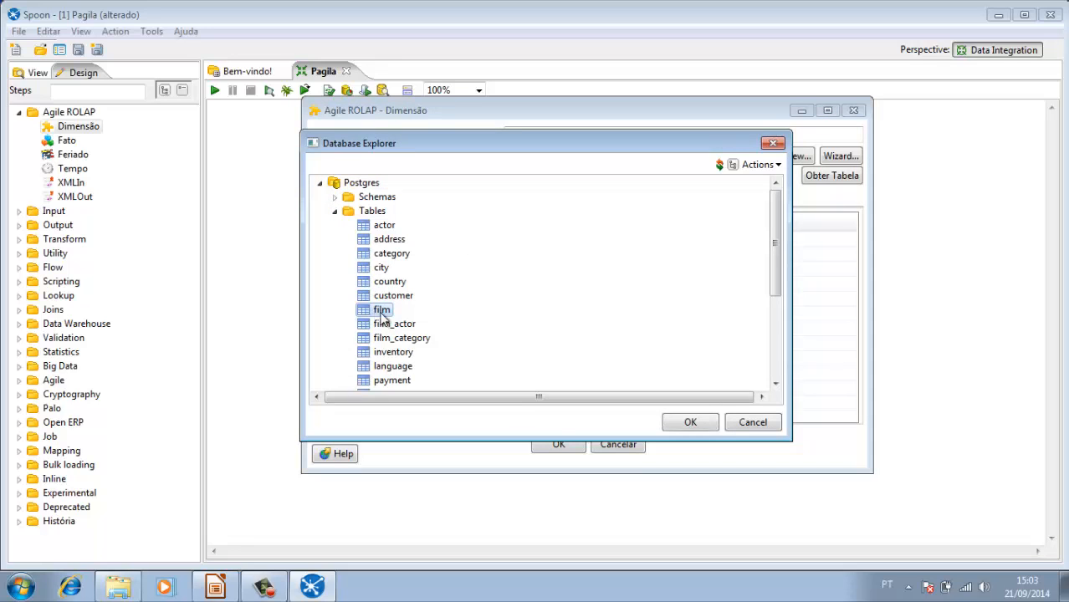
click(689, 423)
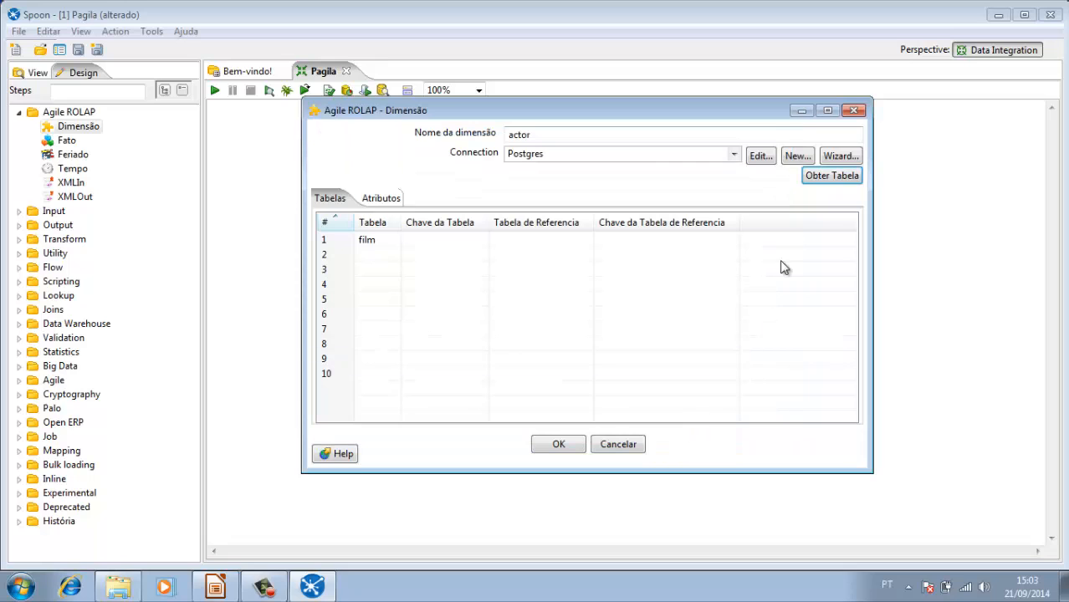
Step: Add the film_actor table from the Postgres database to the actor dimension
click(826, 178)
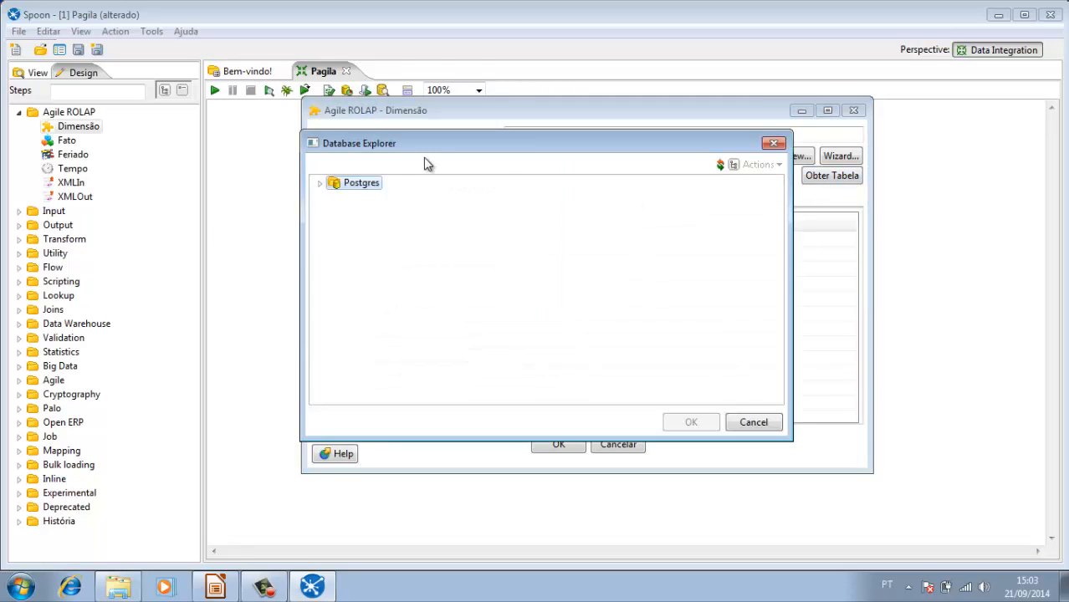
click(319, 183)
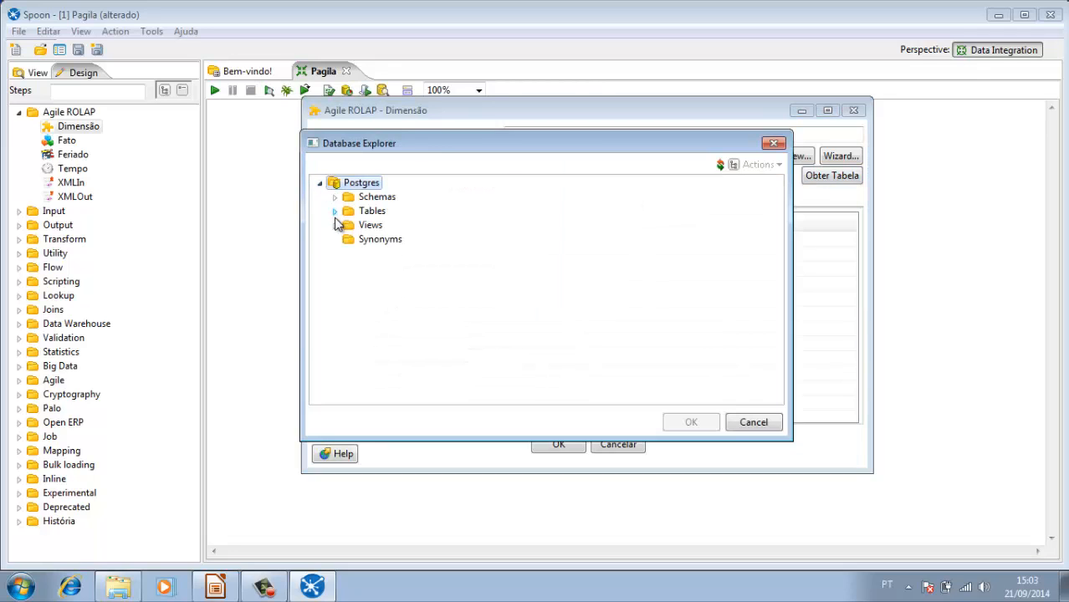
click(335, 211)
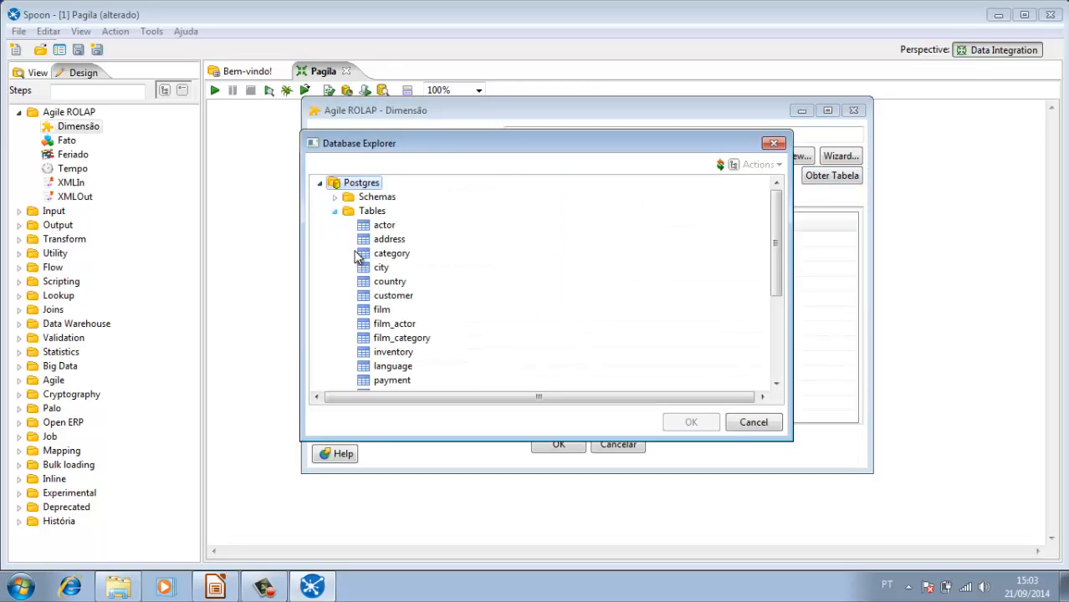
click(388, 326)
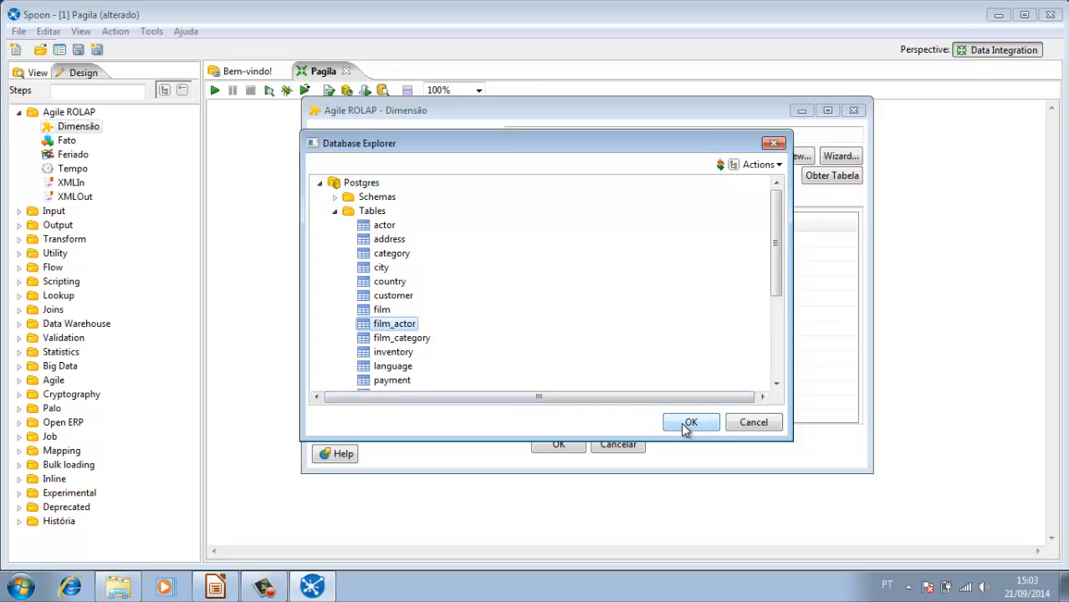
click(686, 422)
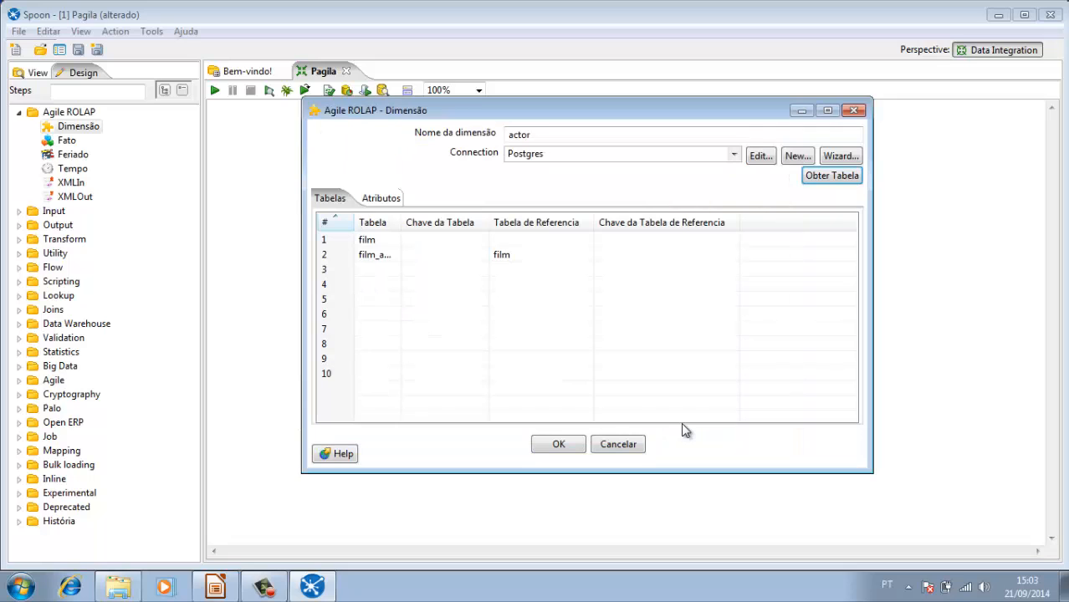
Step: Add the actor table from the Postgres database as the dimension's third table
click(829, 178)
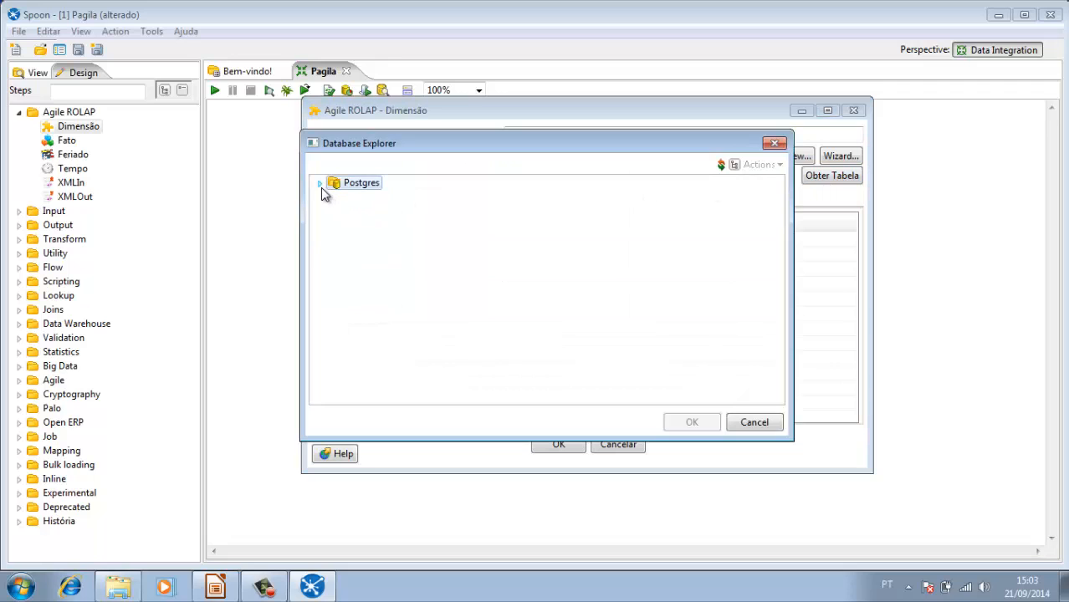
click(321, 184)
click(335, 211)
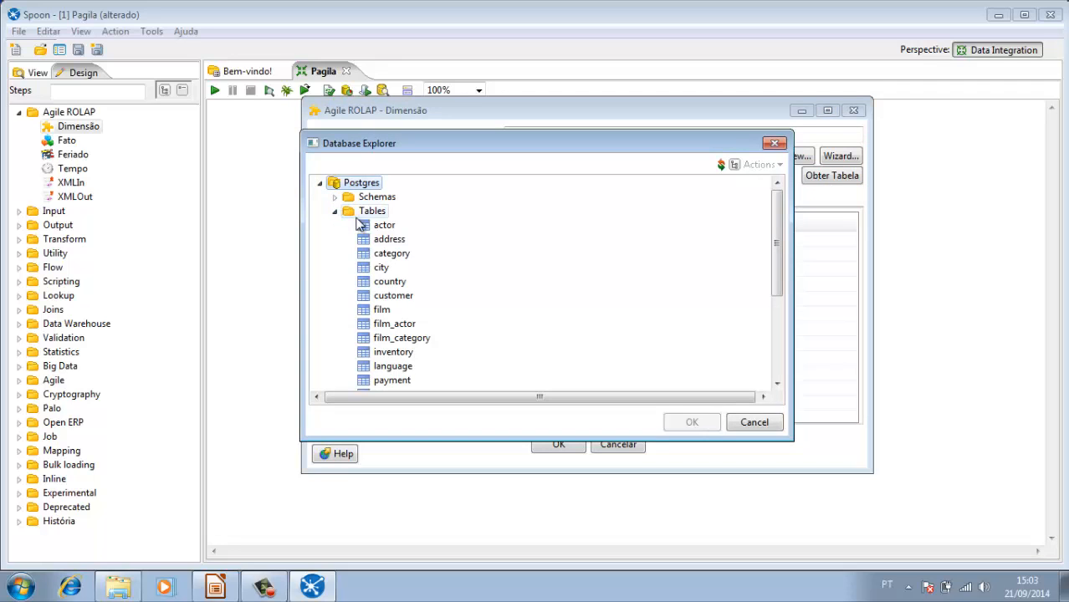
click(360, 224)
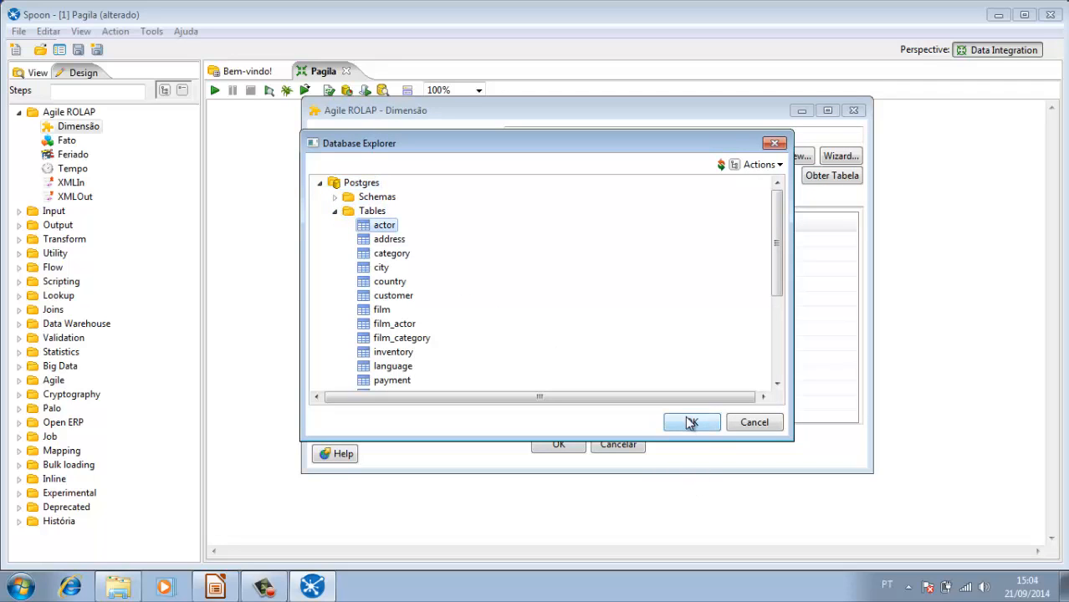
click(691, 423)
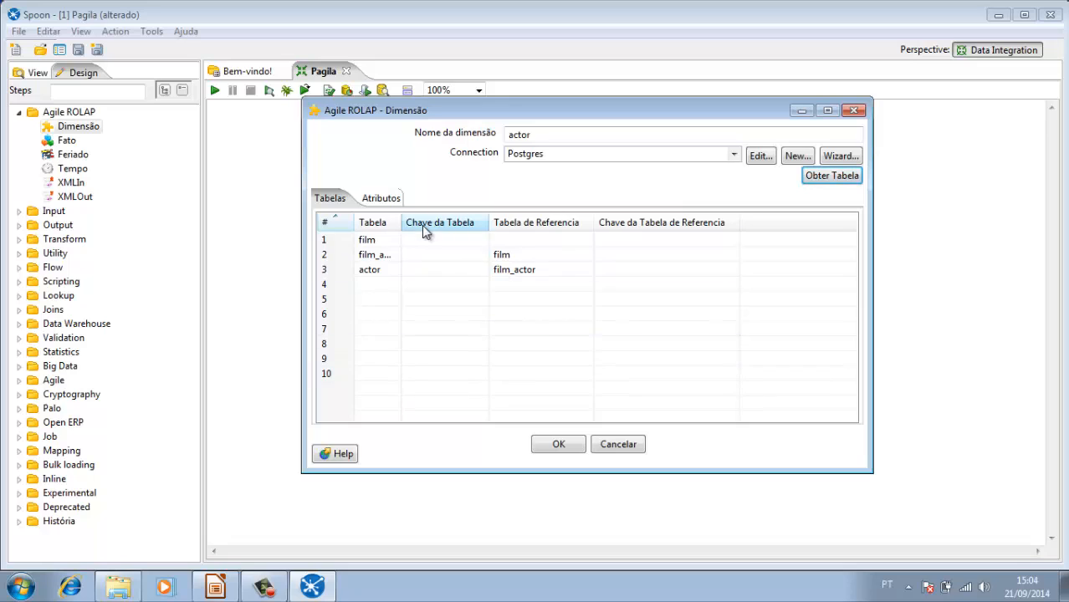
Step: Widen the table name column and set the film table's key to film_id
drag(401, 220, 452, 216)
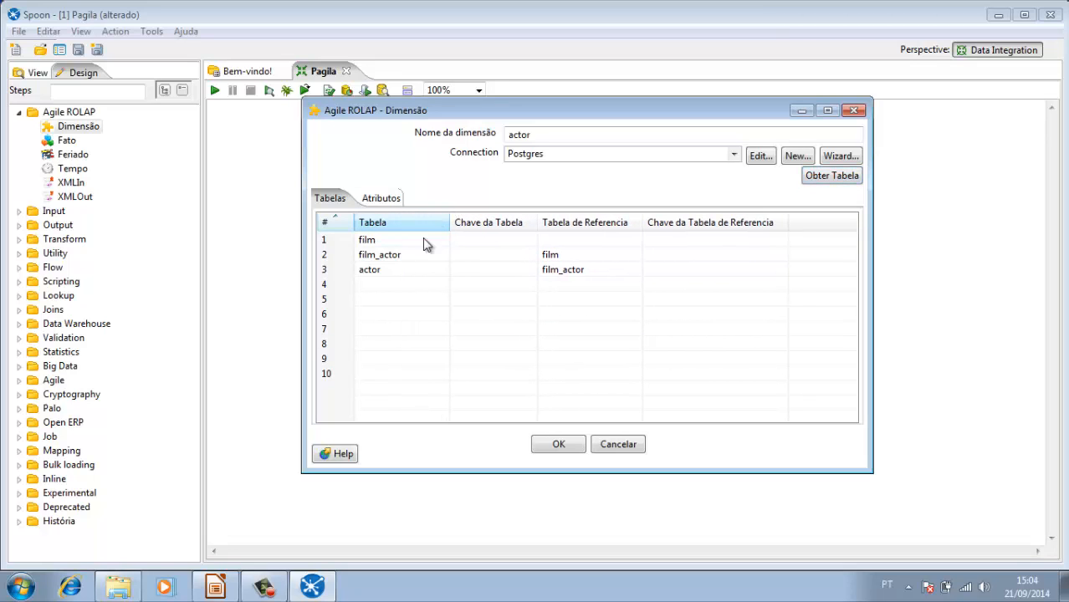
click(422, 240)
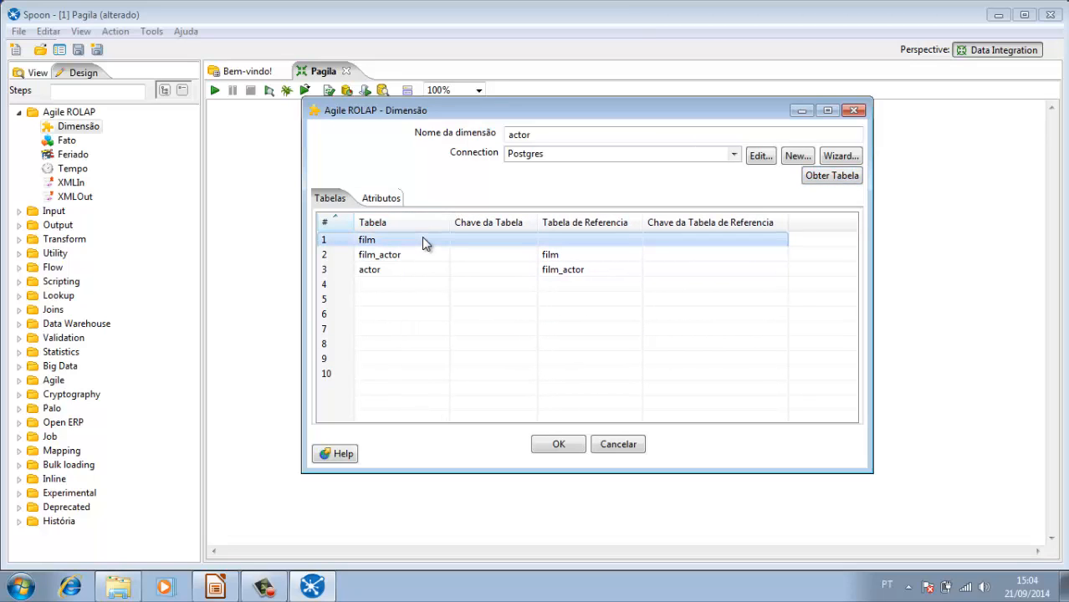
click(527, 243)
click(530, 241)
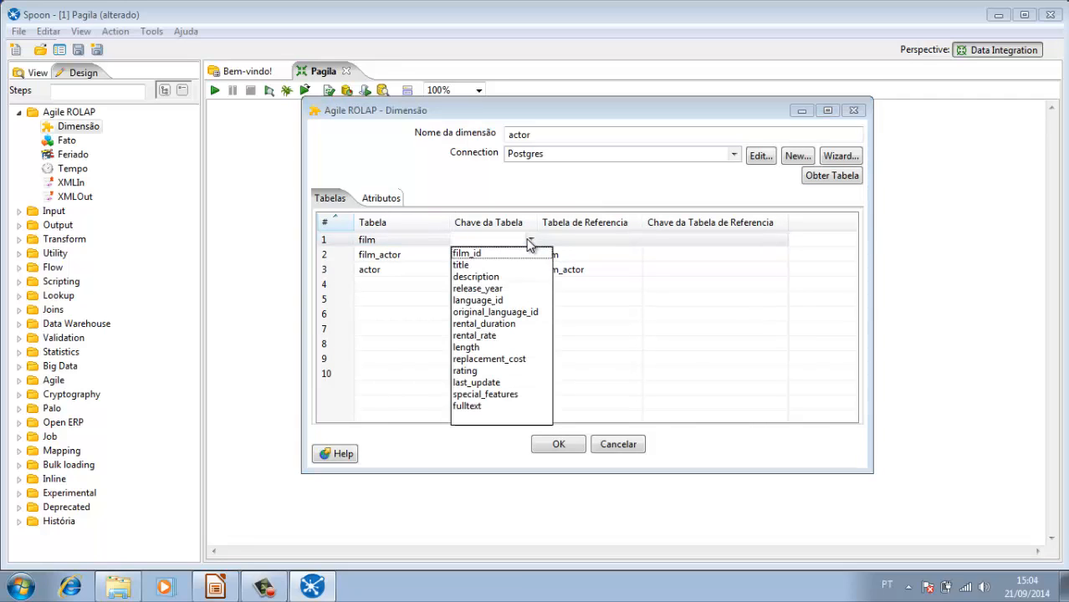
click(510, 253)
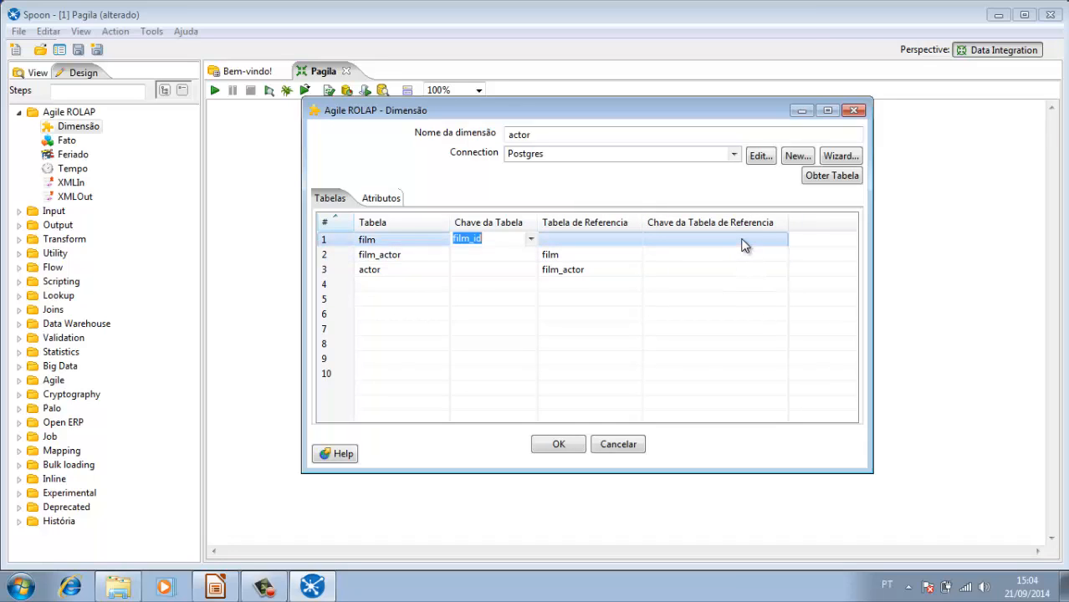
click(408, 240)
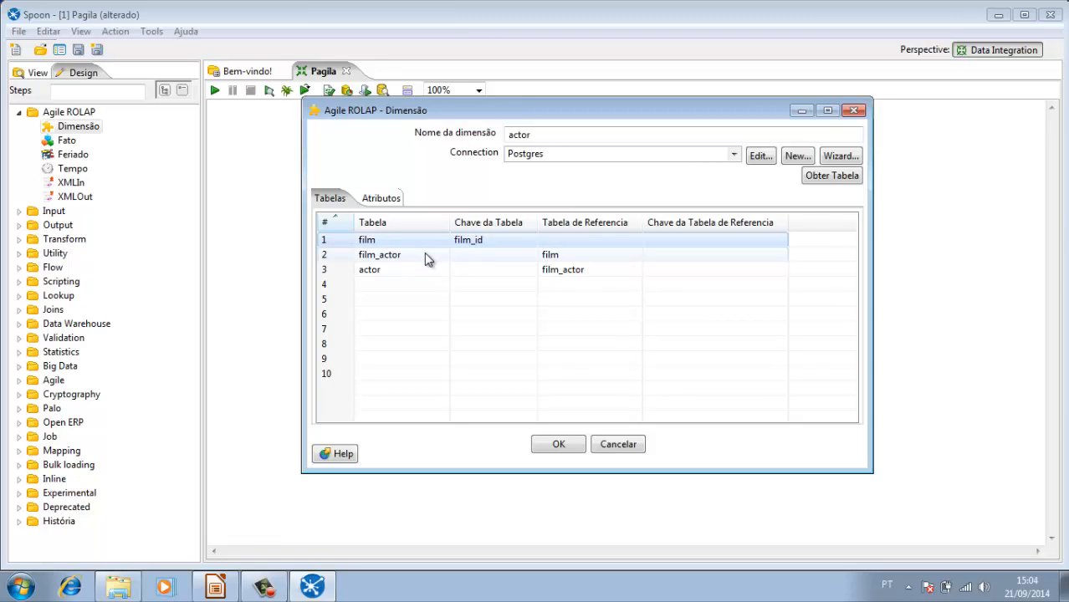
Step: Join film_actor to the film table, using film_id as both the table key and the reference table key
click(425, 255)
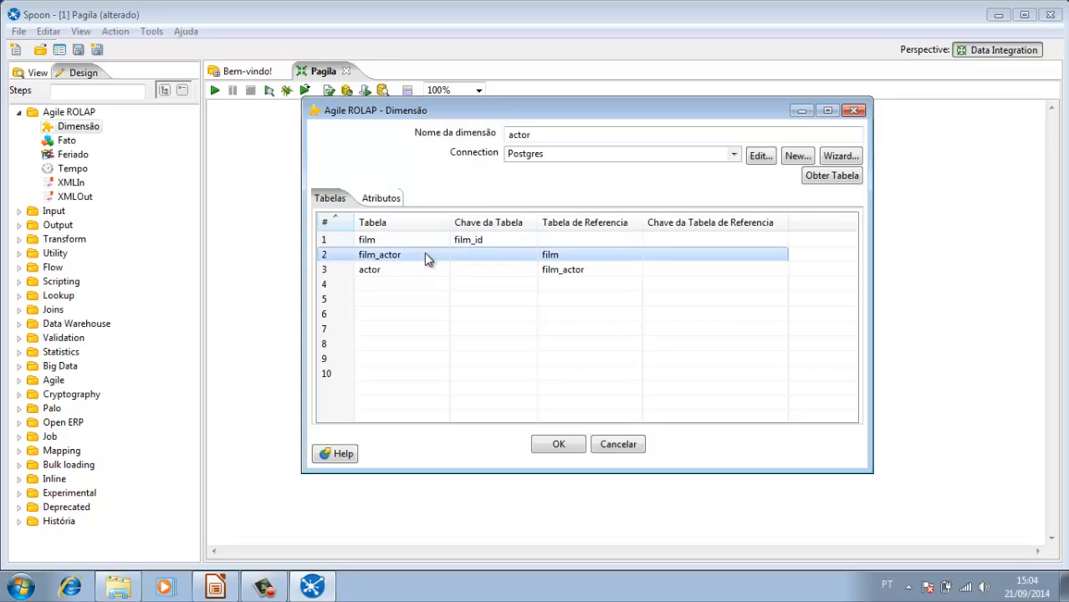
click(523, 254)
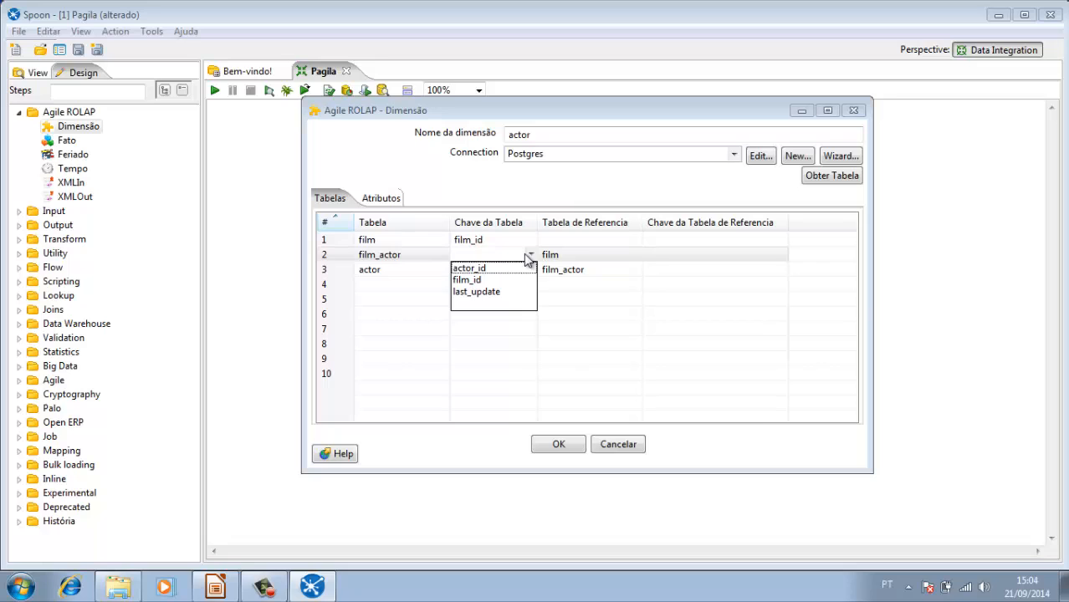
click(466, 280)
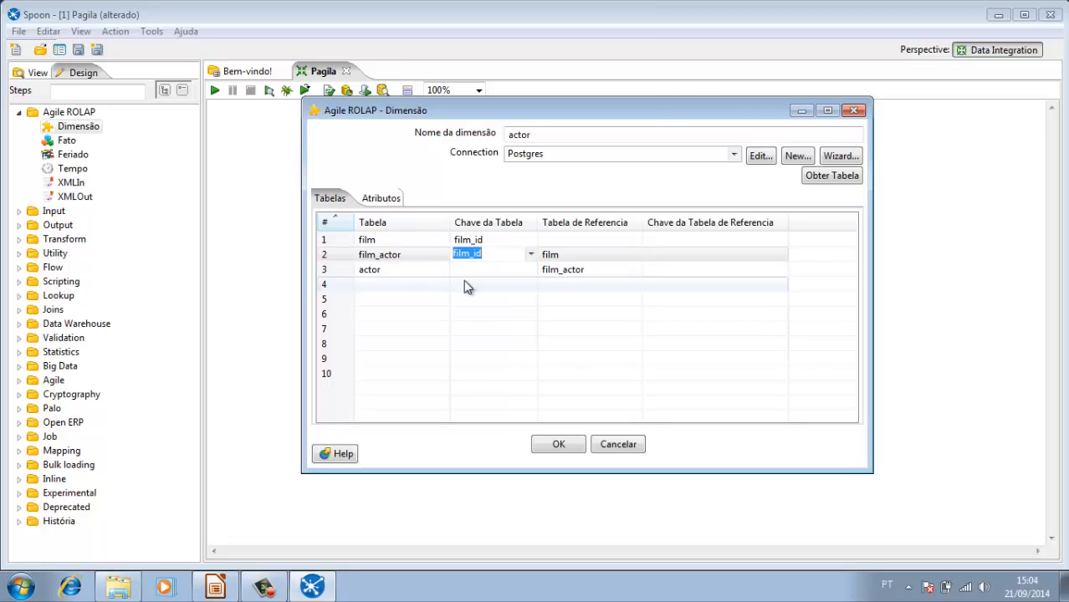
click(580, 259)
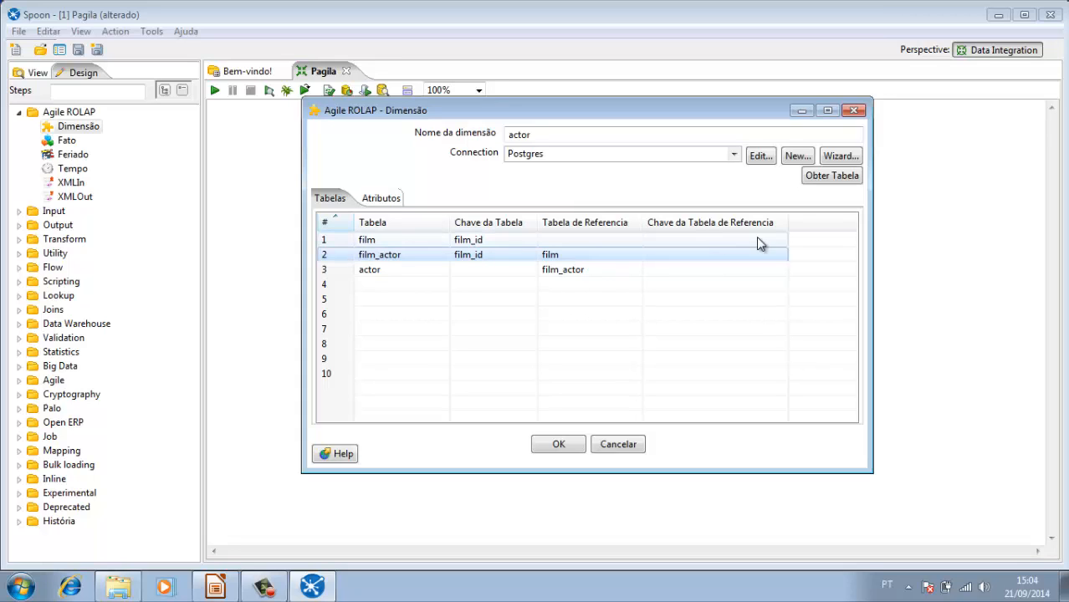
click(778, 261)
click(780, 257)
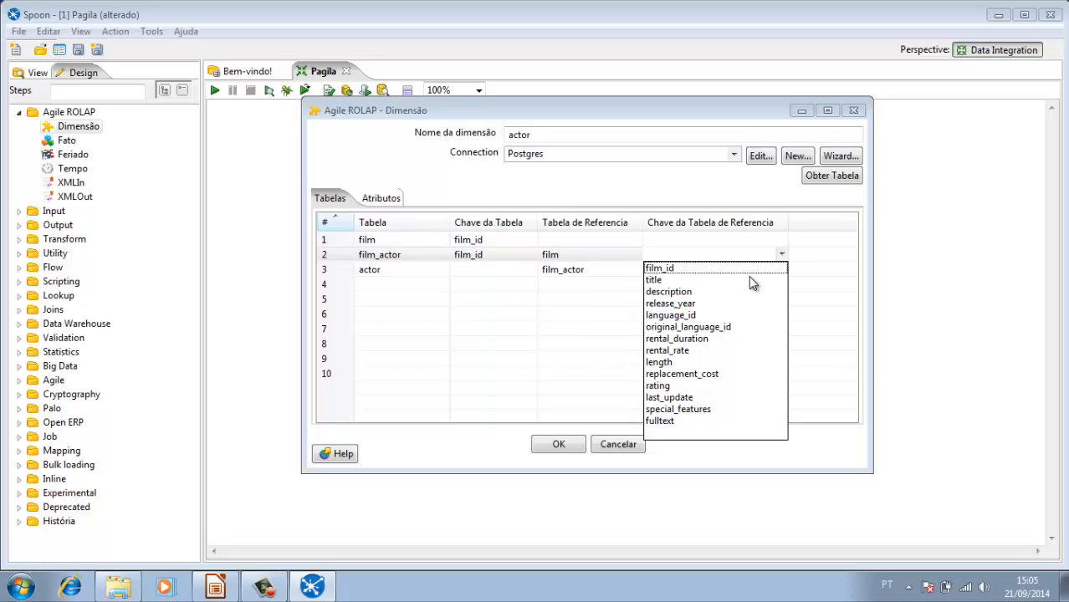
click(750, 270)
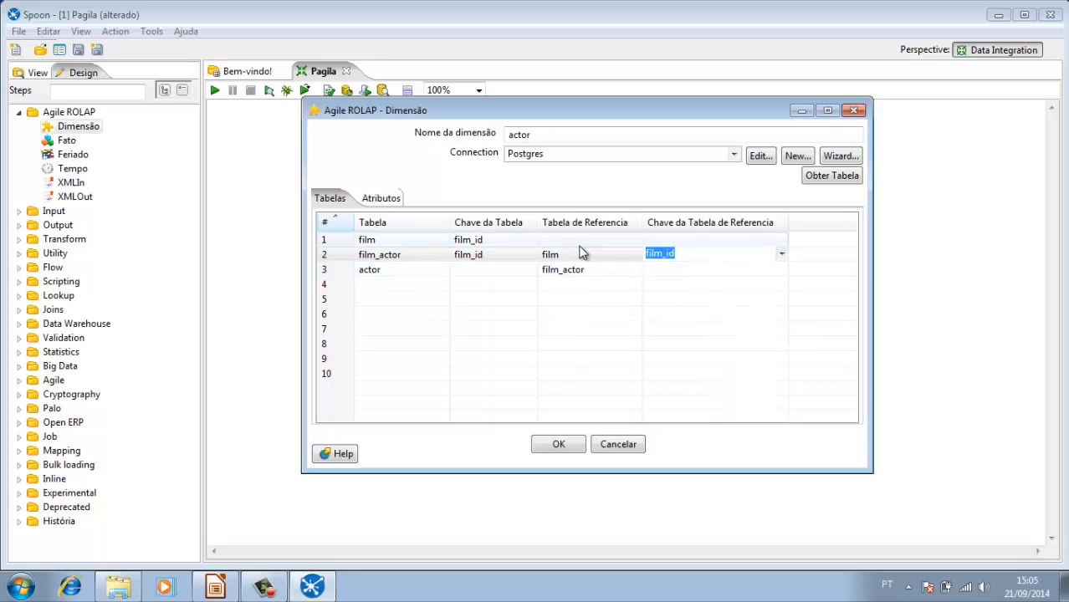
click(561, 254)
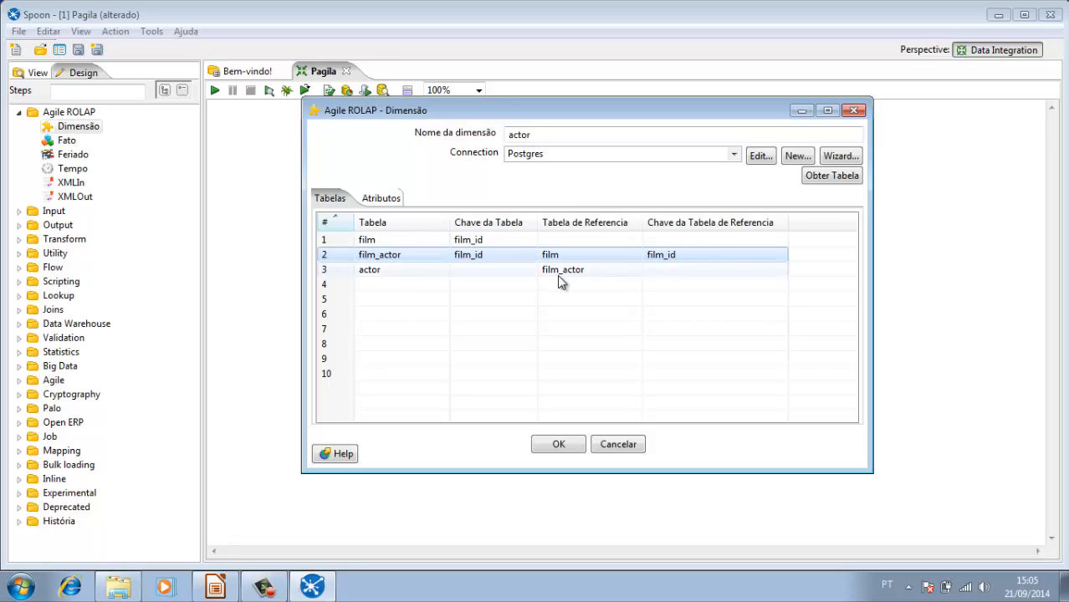
Step: Join the actor table to film_actor, using actor_id as both the table key and the reference table key
click(390, 274)
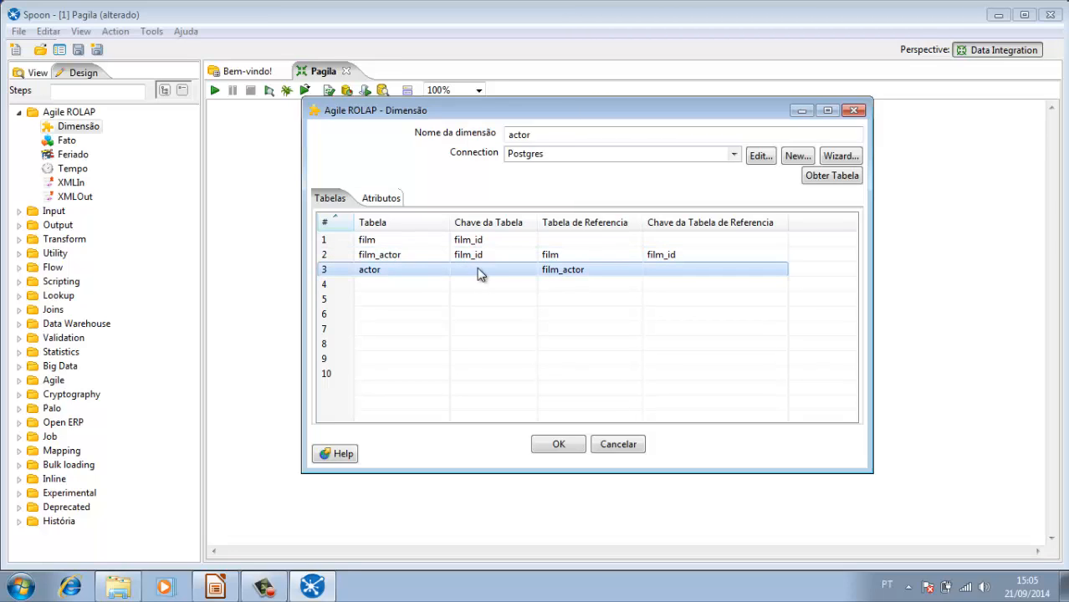
click(533, 274)
click(532, 272)
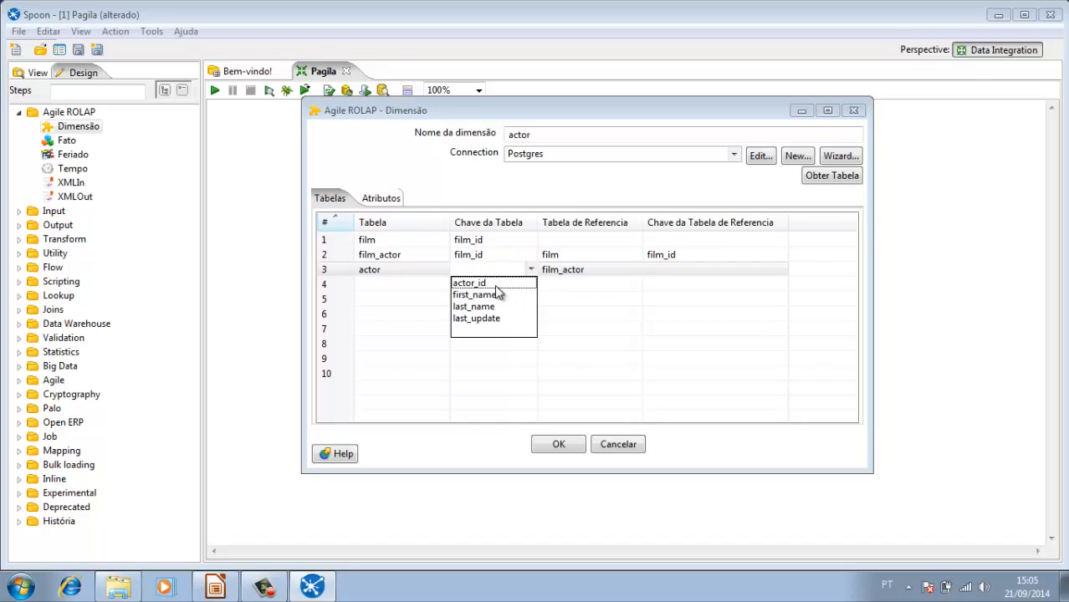
click(495, 285)
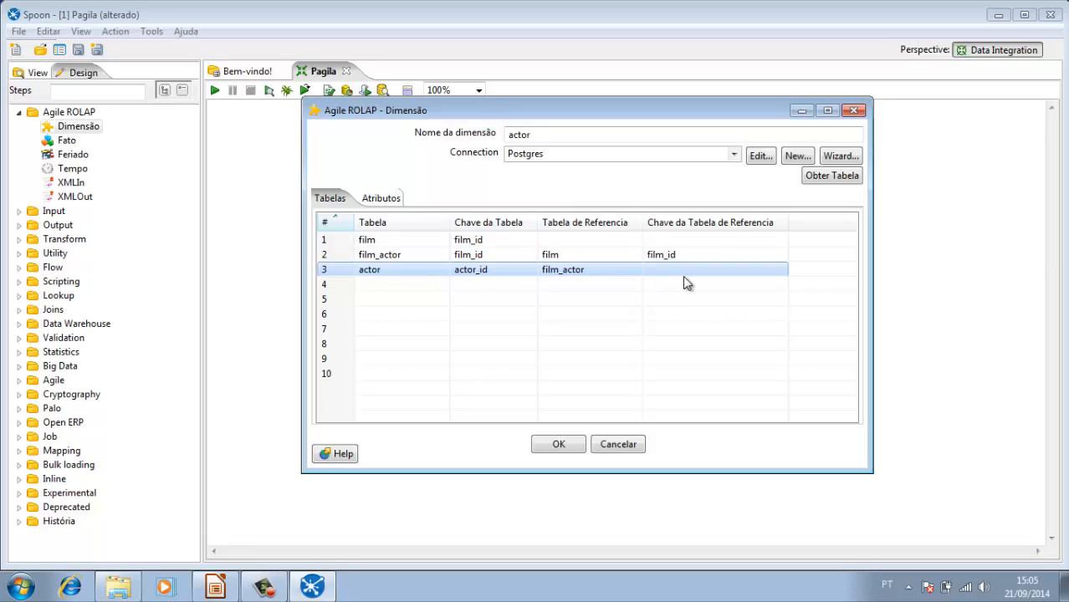
click(781, 271)
click(781, 271)
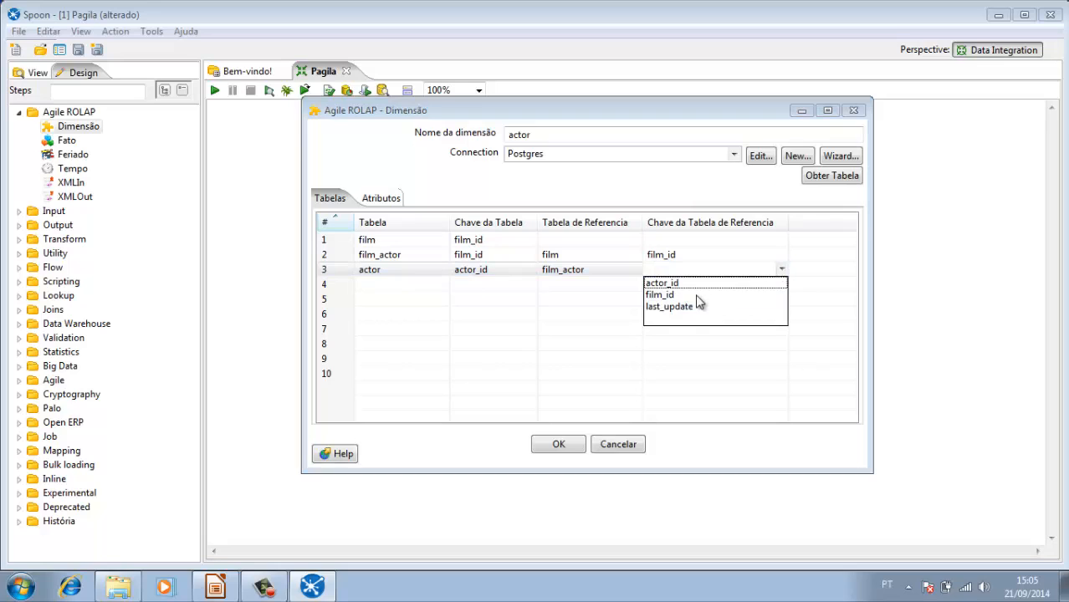
click(667, 284)
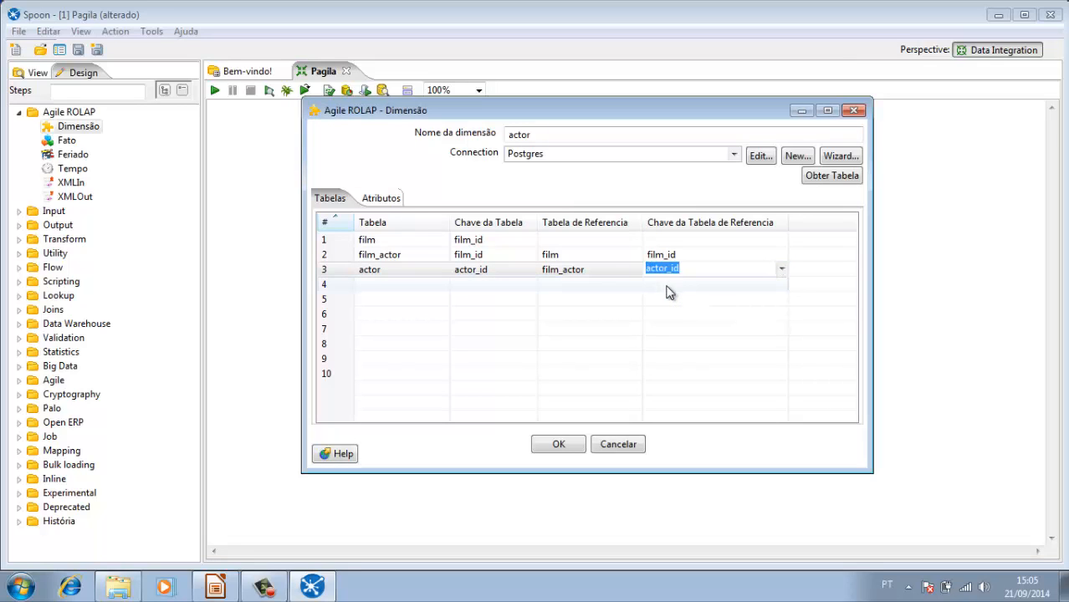
click(596, 289)
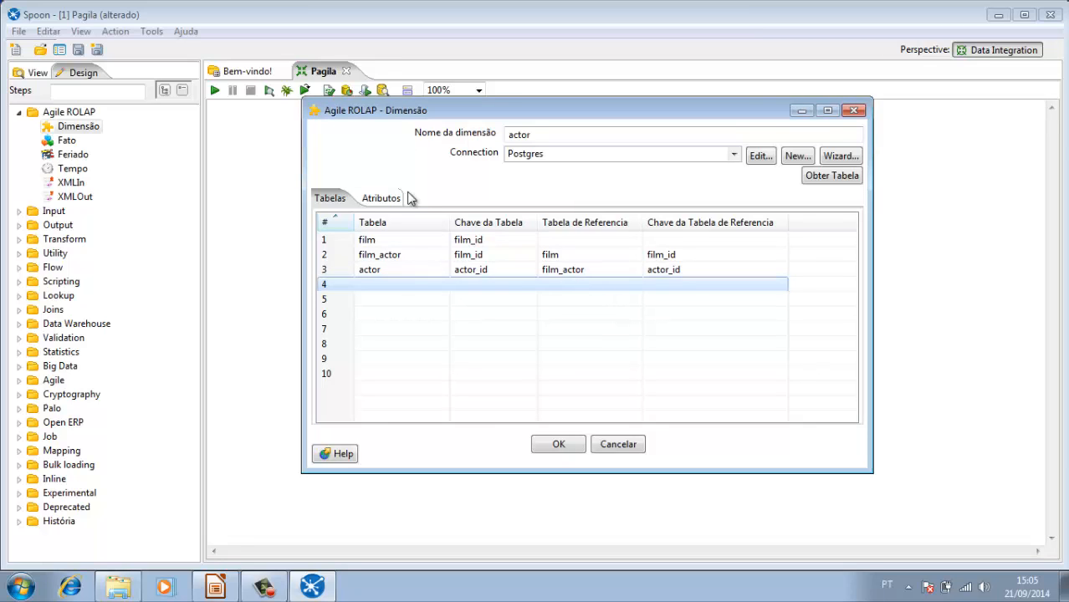
Step: Widen the attribute name column and delete the film table's language_id, original_language_id and last_update attributes from the actor dimension
click(380, 199)
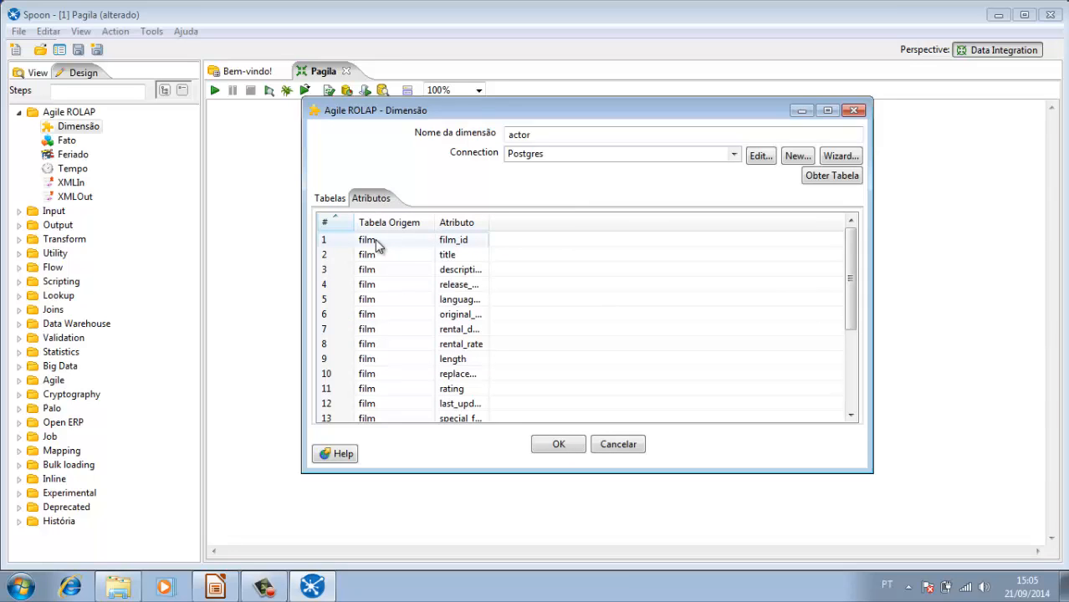
drag(488, 223, 599, 229)
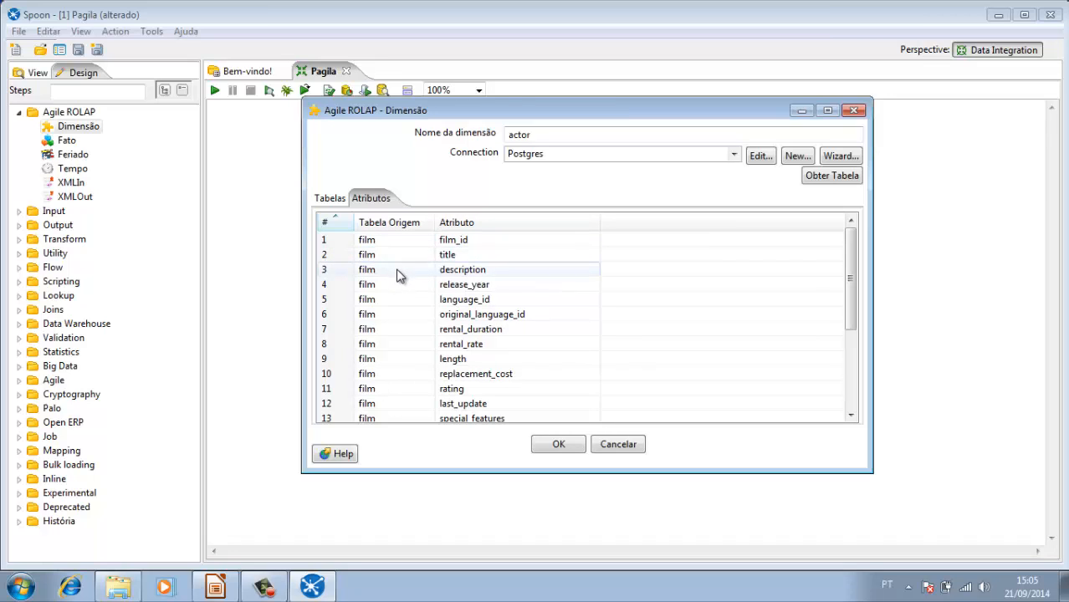
click(399, 299)
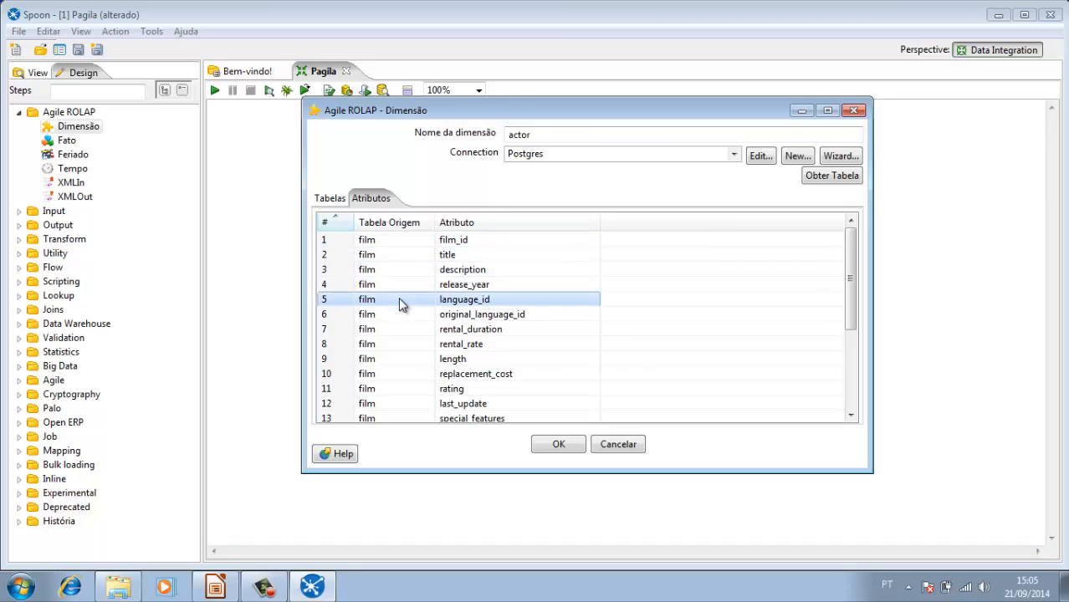
right_click(399, 298)
click(429, 306)
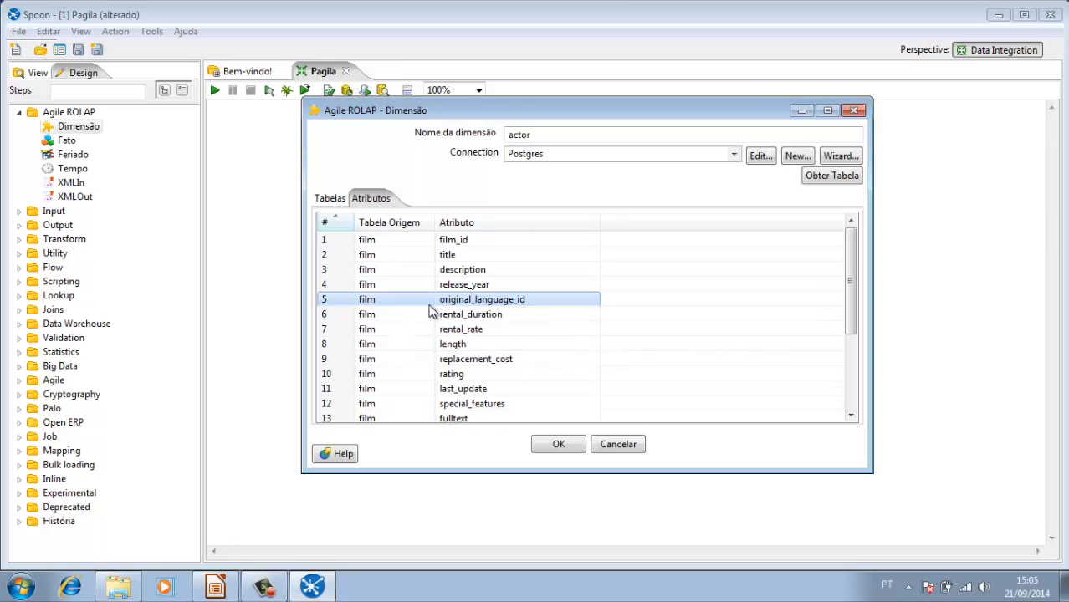
right_click(408, 306)
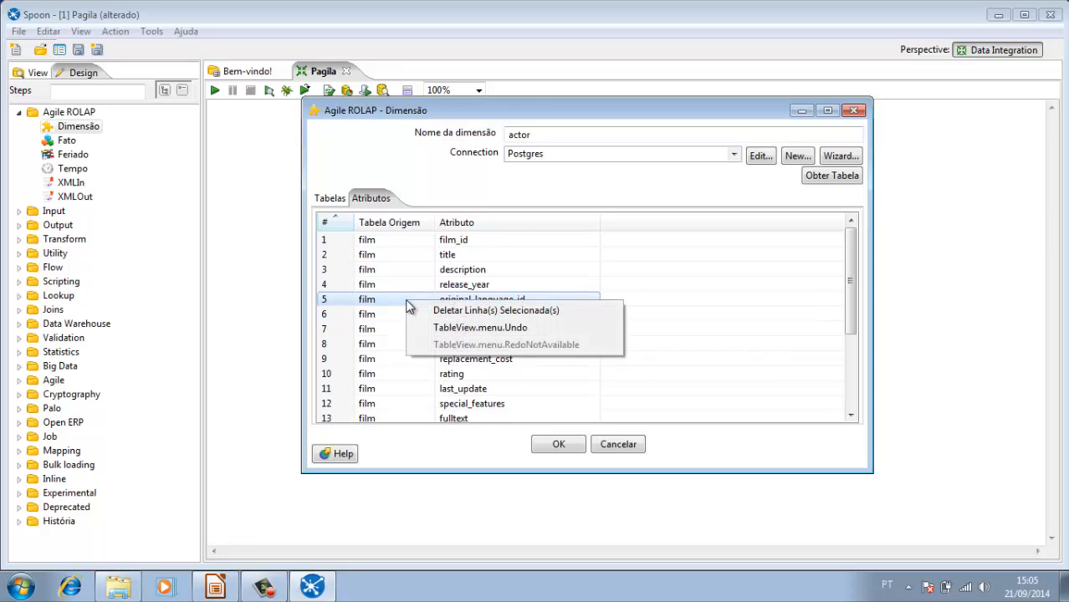
click(460, 309)
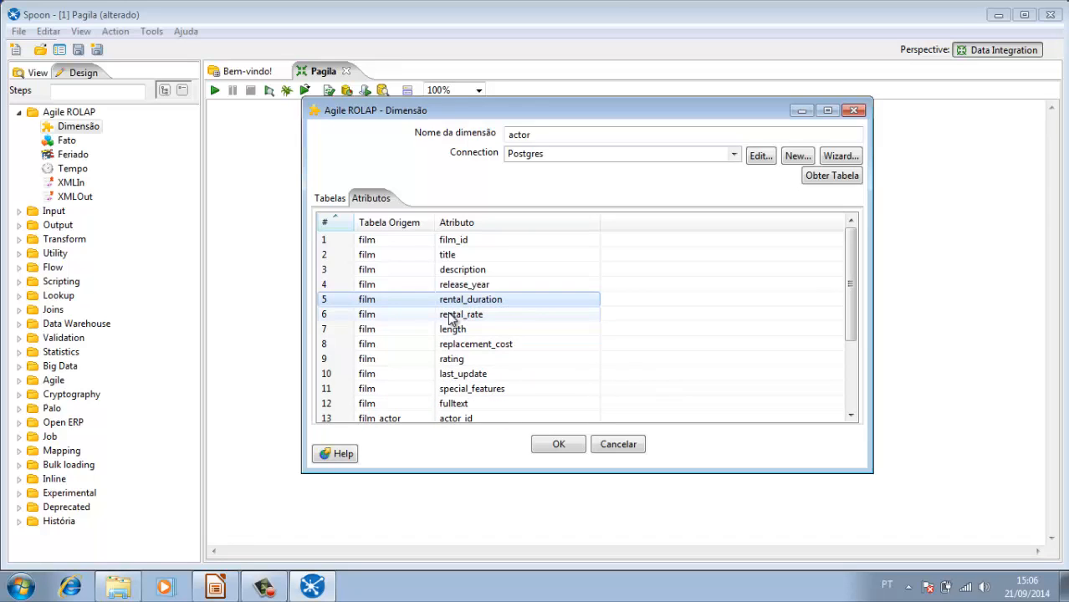
right_click(397, 376)
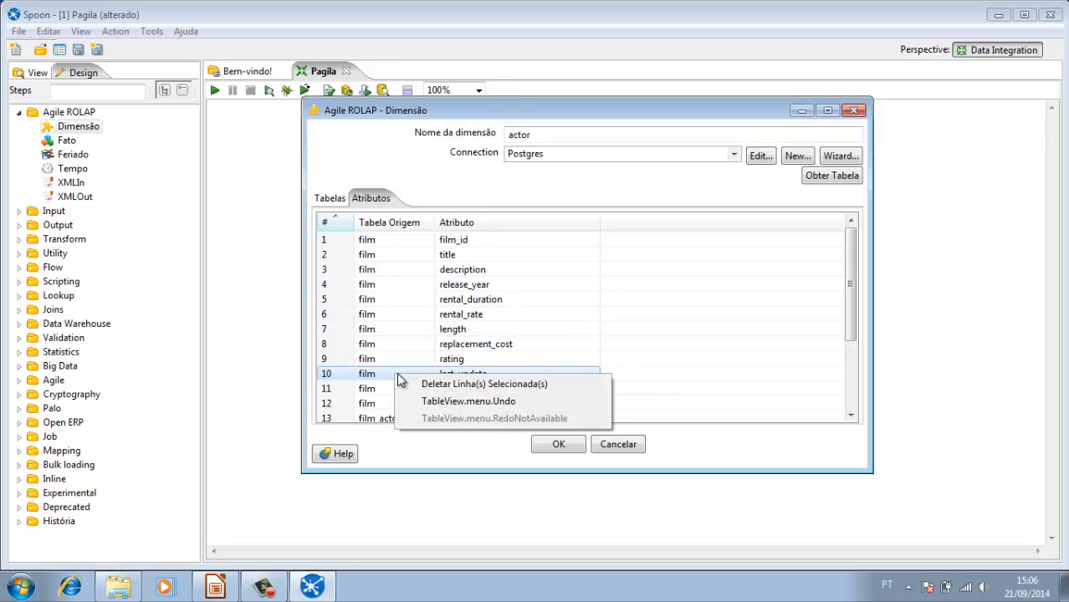
click(448, 386)
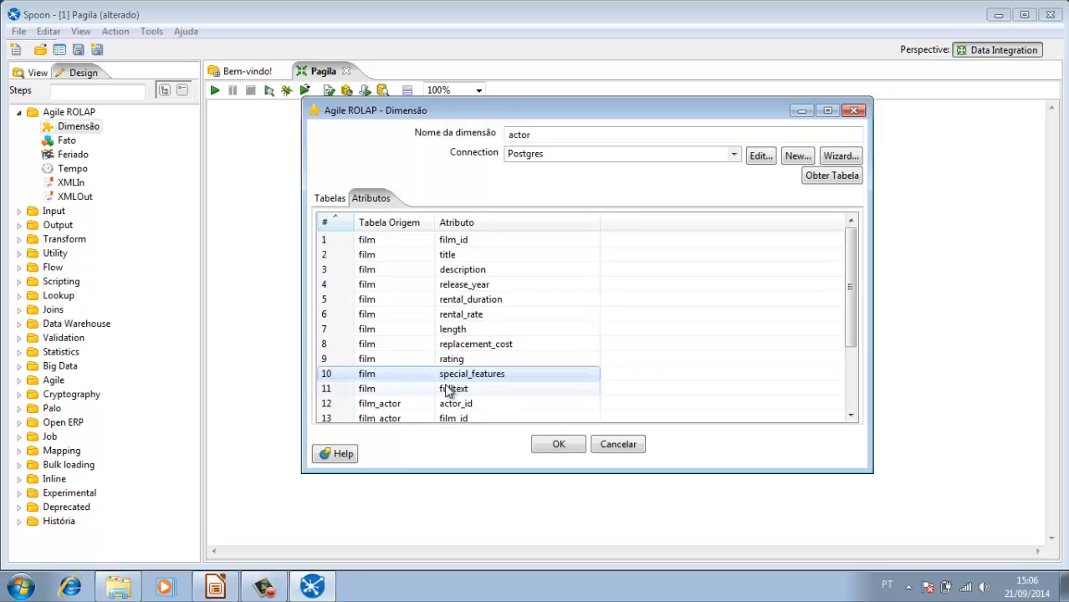
Step: Delete the film_actor table's actor_id, film_id and last_update attributes
right_click(399, 409)
click(448, 417)
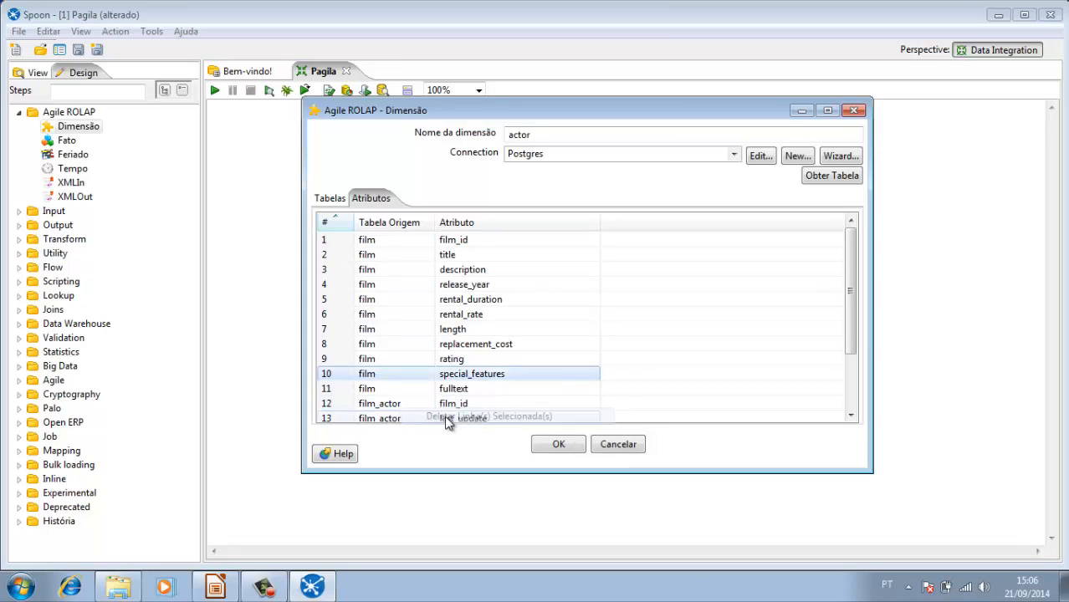
right_click(385, 407)
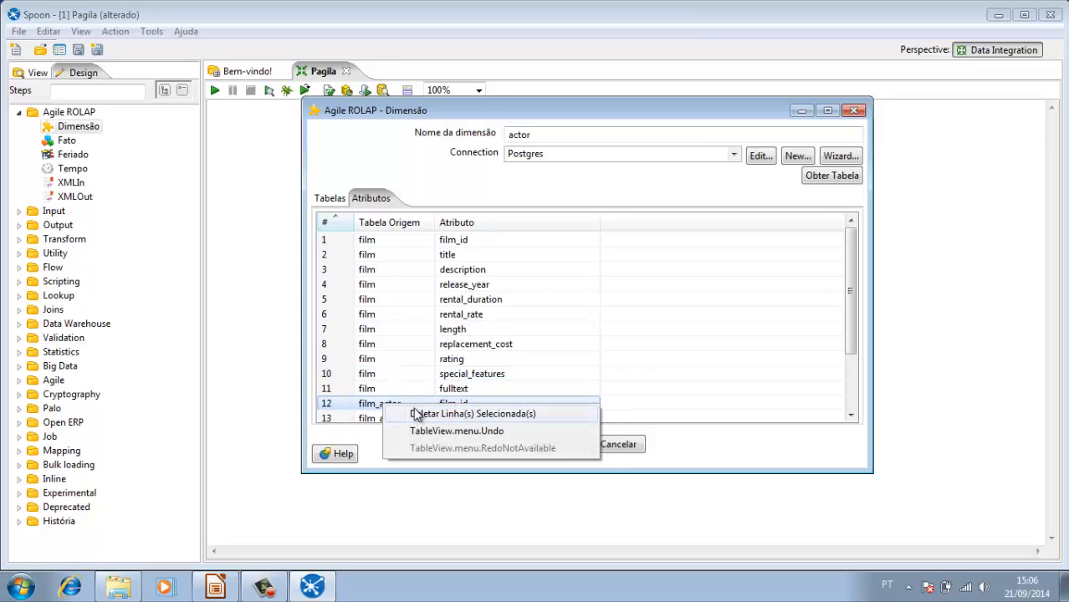
click(417, 415)
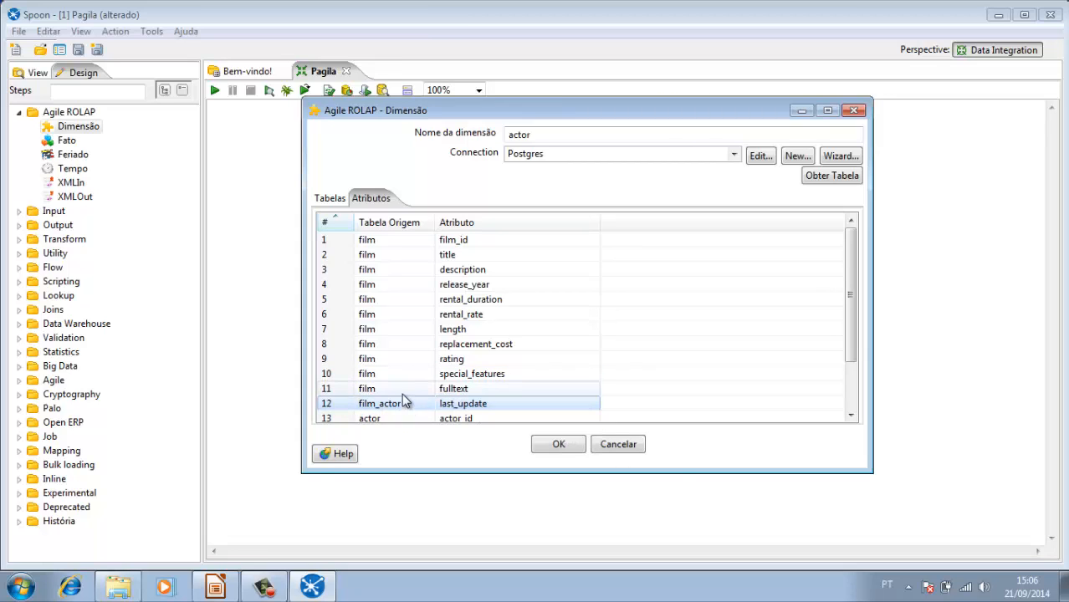
click(406, 406)
right_click(408, 408)
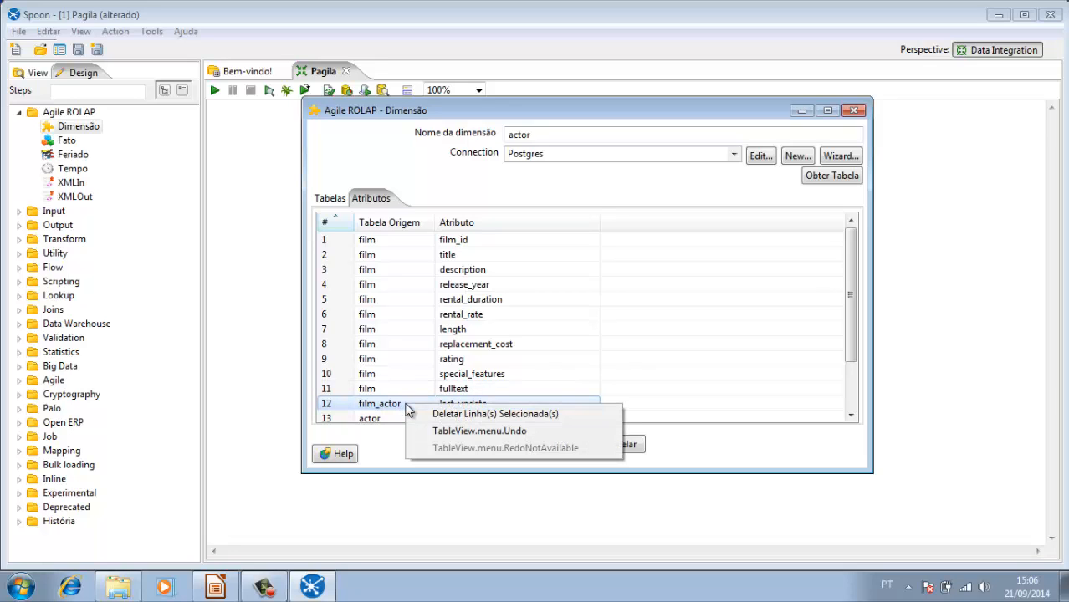
click(450, 416)
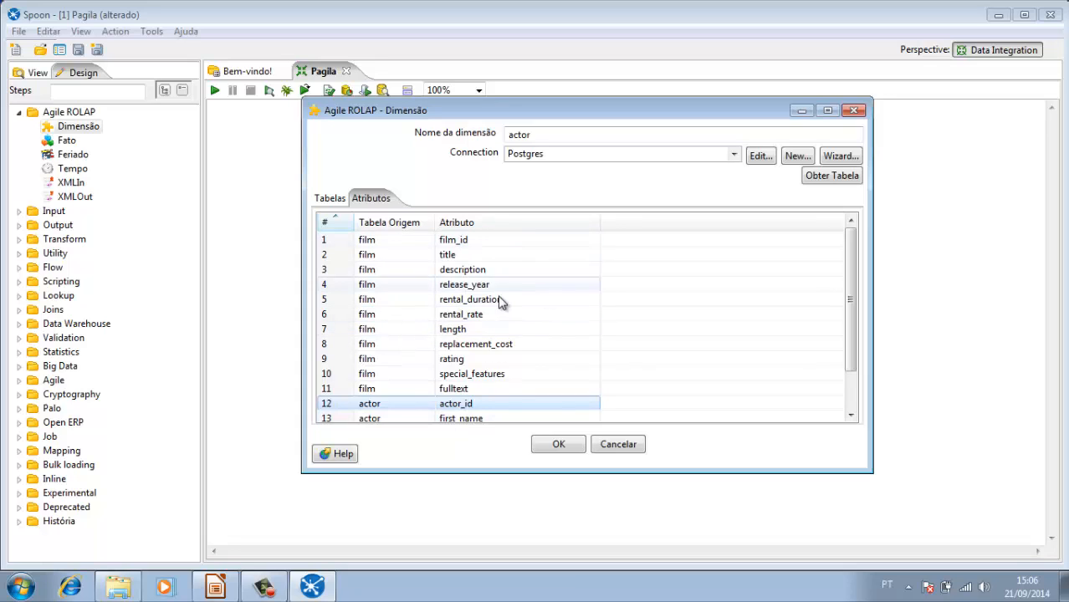
Step: Delete the actor table's actor_id and last_update attributes and confirm the actor dimension
right_click(409, 405)
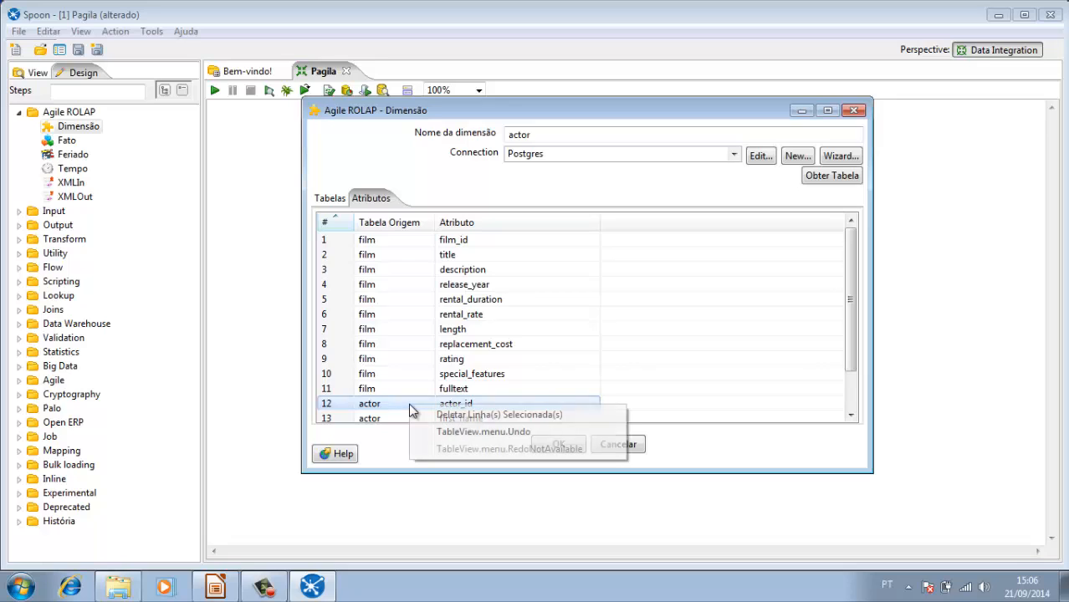
click(444, 416)
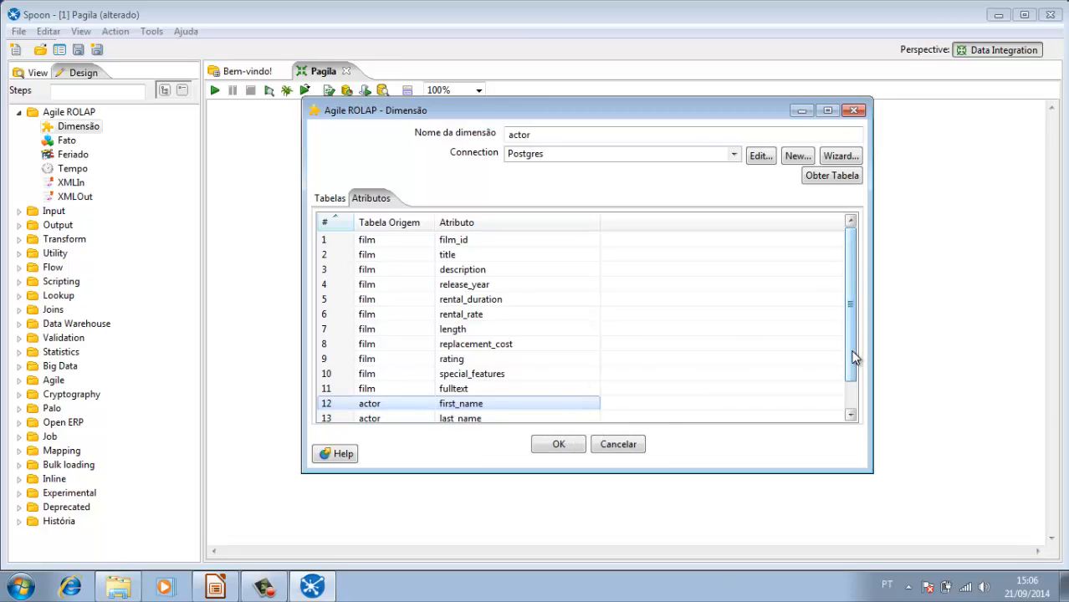
drag(852, 358, 853, 383)
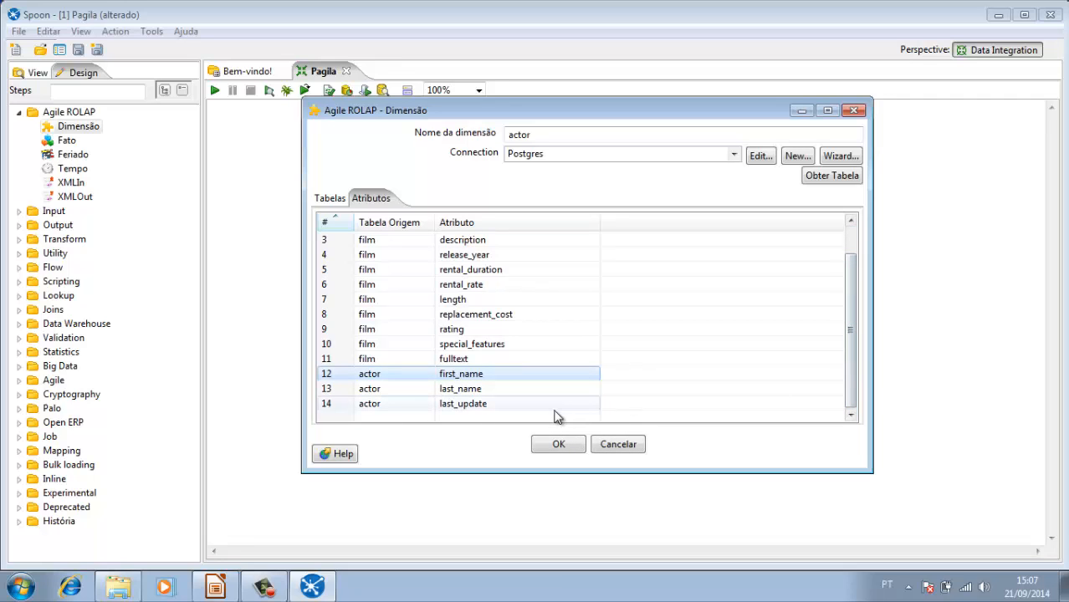
click(448, 405)
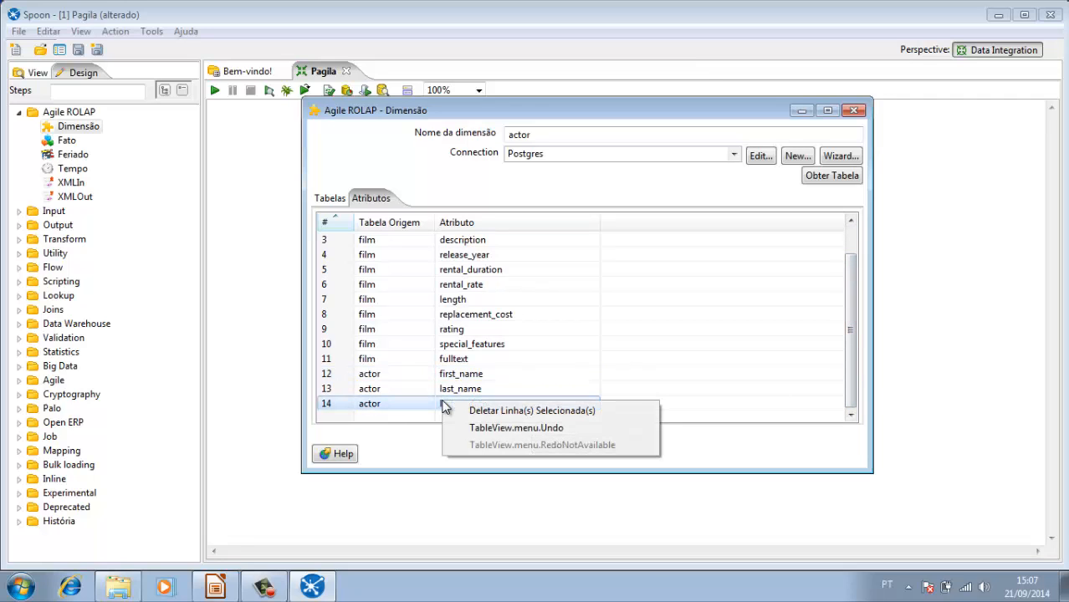
right_click(443, 403)
click(493, 411)
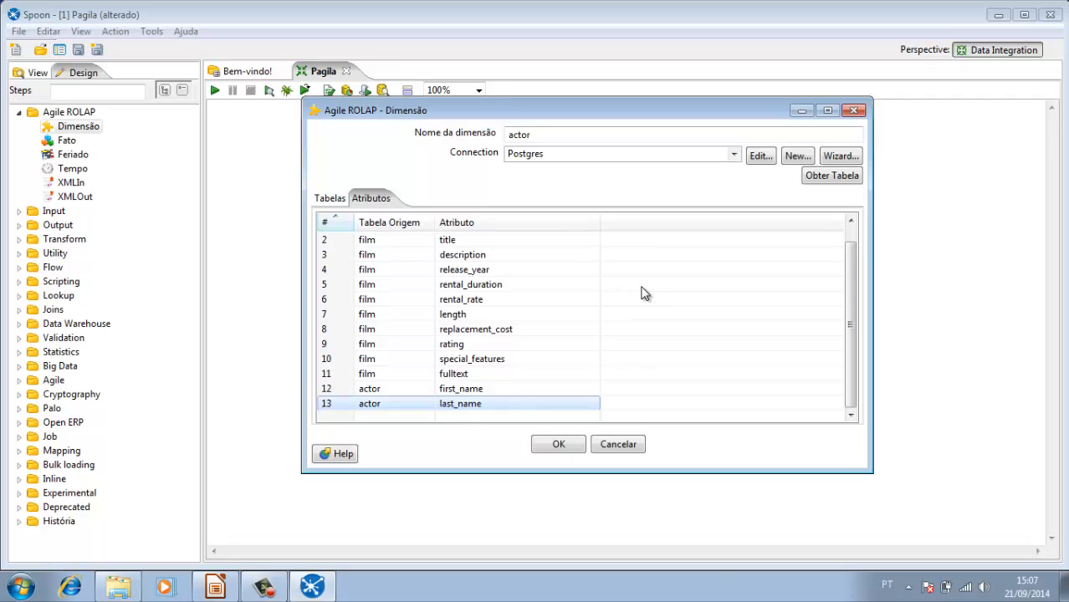
click(558, 447)
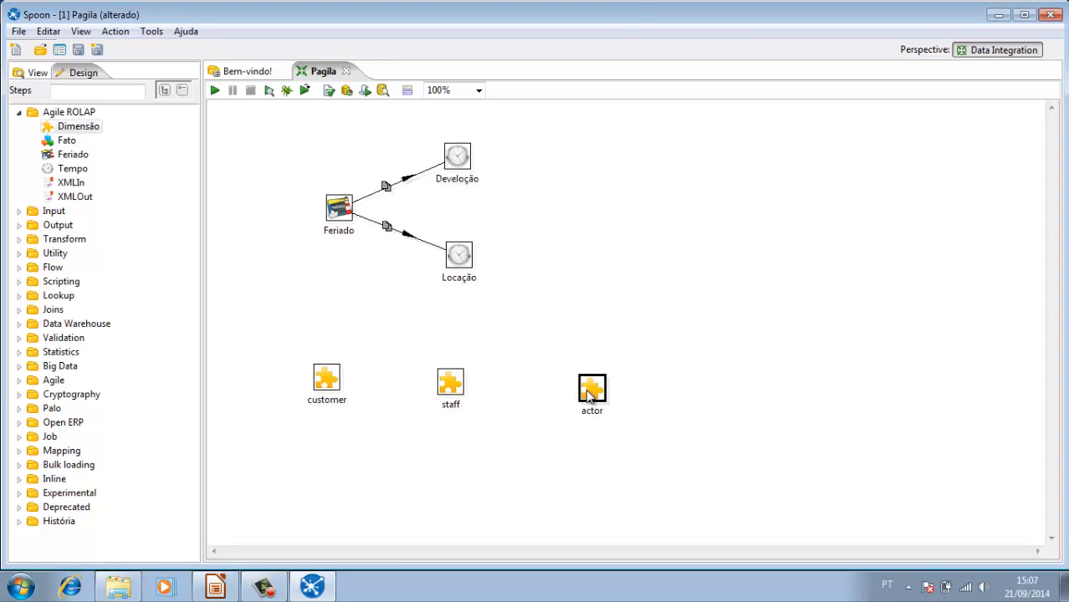
Step: Move the actor dimension closer to staff and add another Dimensão step beside it on the canvas
drag(586, 400, 557, 399)
click(493, 351)
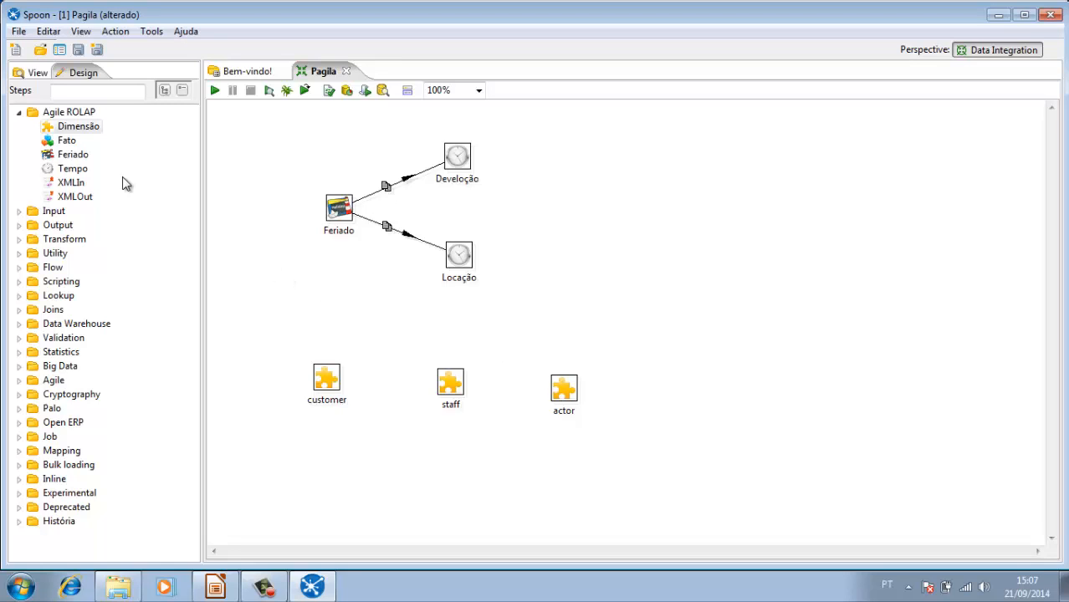
drag(88, 128, 669, 387)
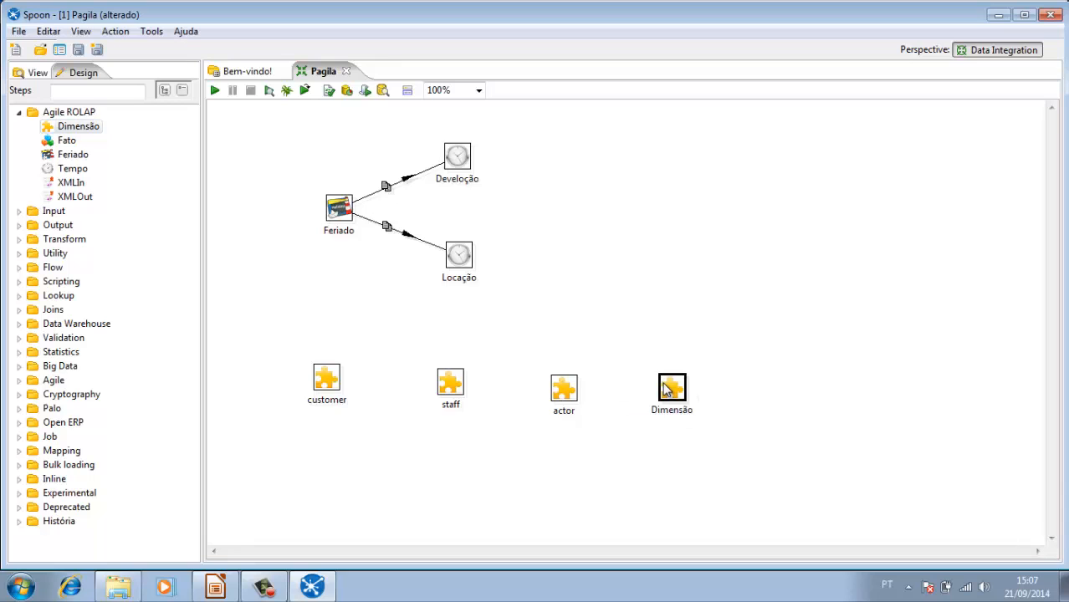
Step: Name the new dimension store and set its connection to Postgres
double_click(668, 388)
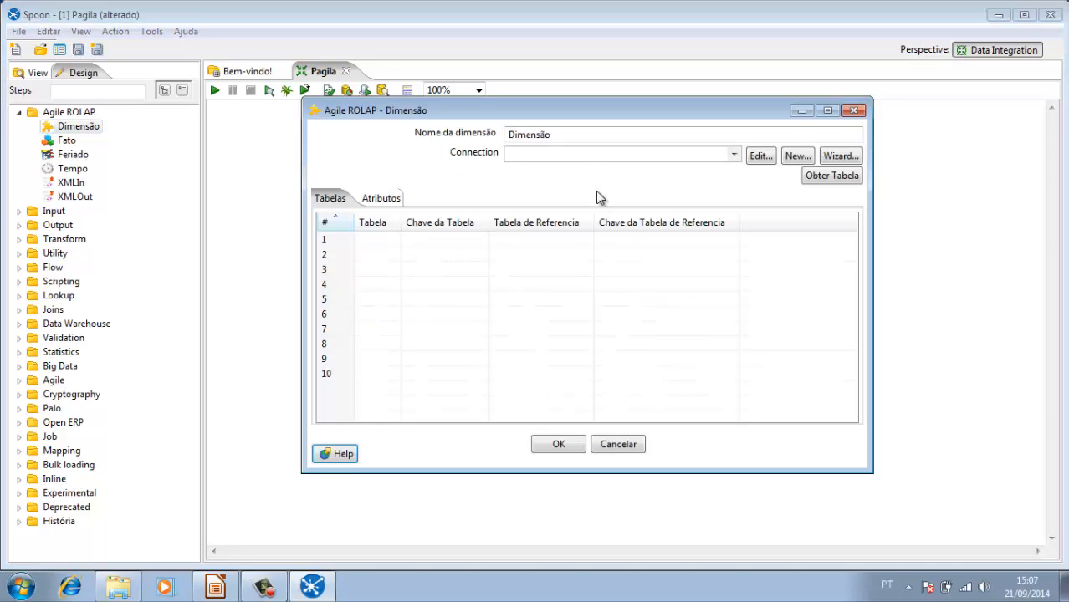
click(581, 138)
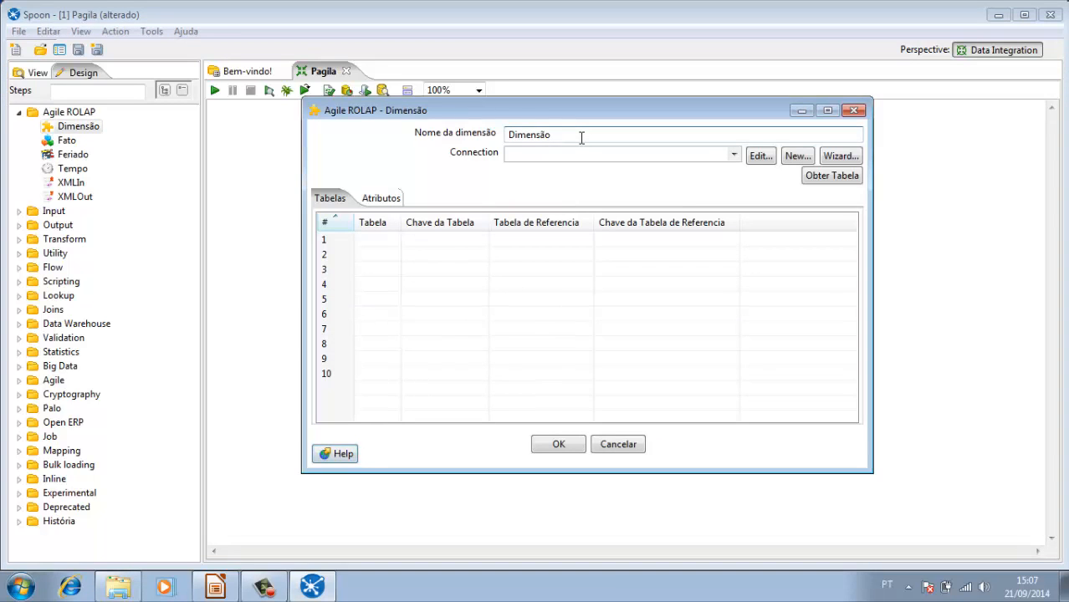
key(BackSpace)
key(BackSpace)
key(BackSpace)
key(BackSpace)
key(BackSpace)
key(BackSpace)
key(BackSpace)
key(BackSpace)
text(store)
click(734, 154)
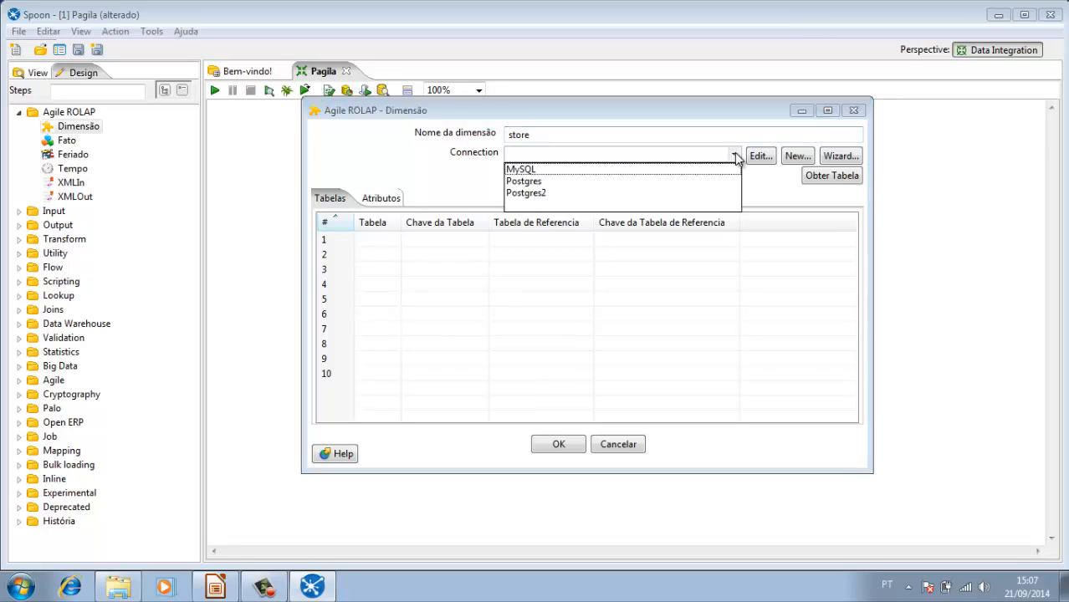
click(624, 182)
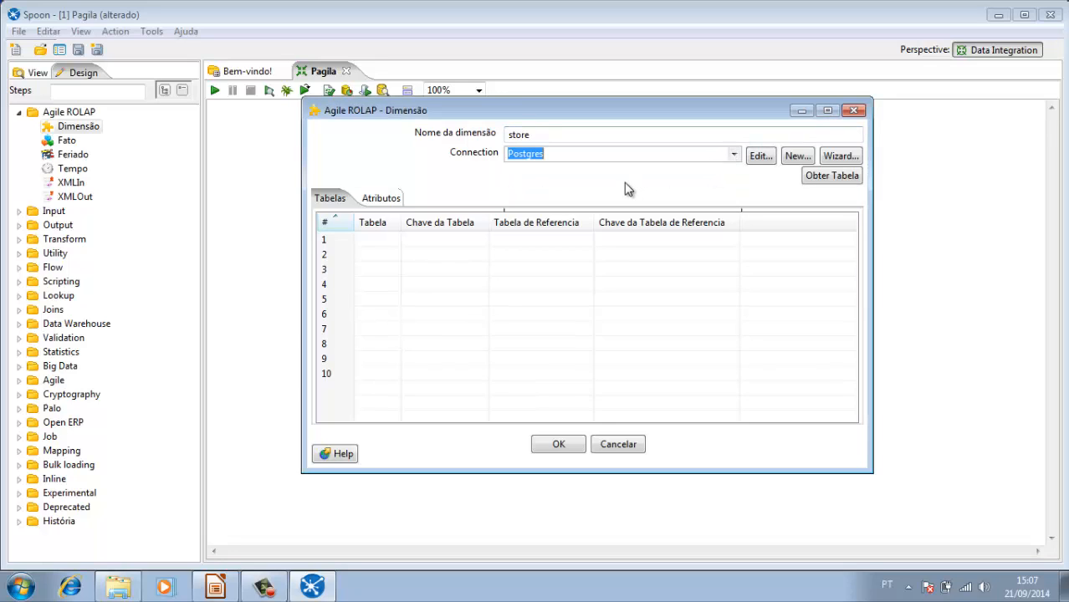
Step: Add the store table from the Postgres database as the dimension's first table
click(834, 174)
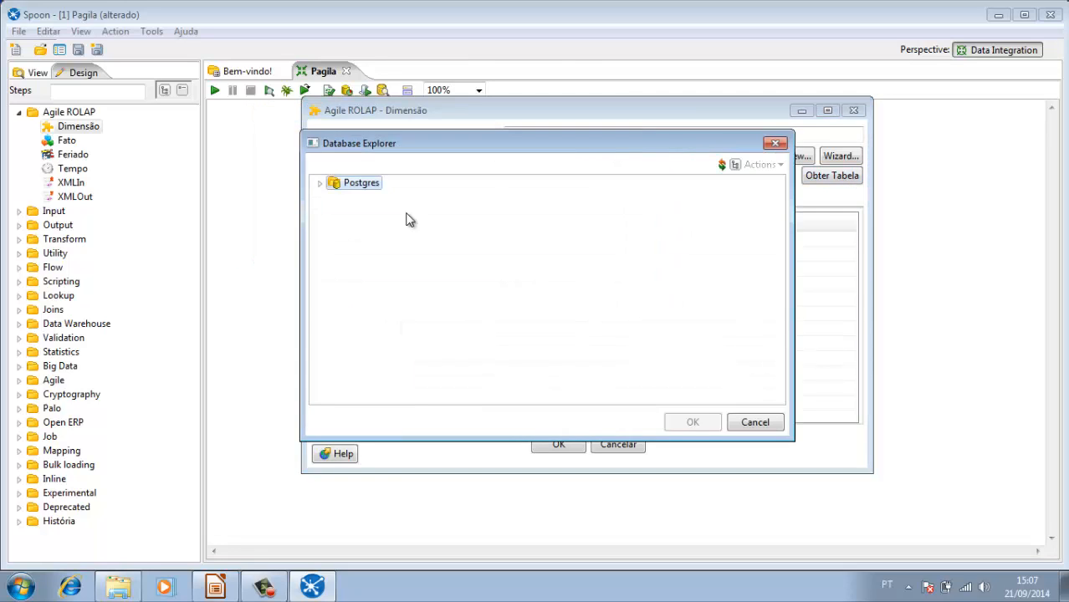
click(321, 183)
click(335, 211)
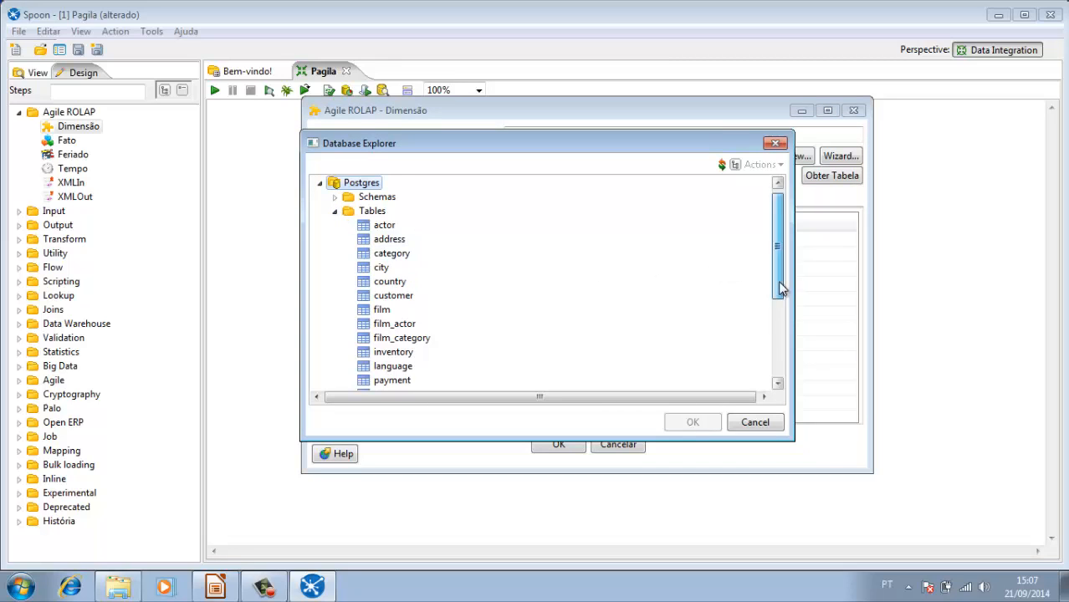
drag(780, 287, 791, 383)
double_click(387, 353)
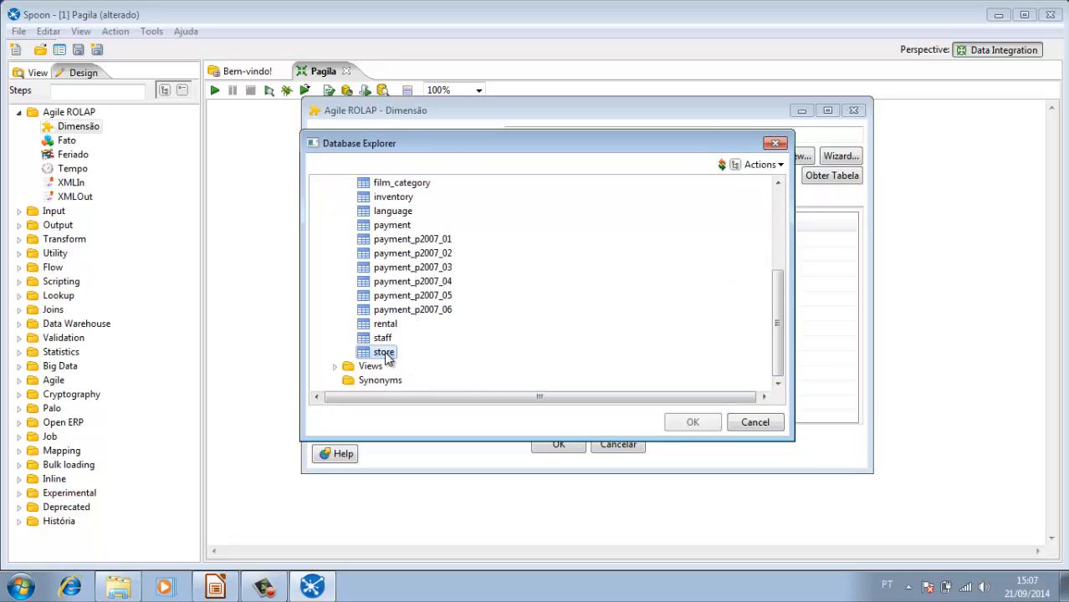
Step: Add the address table from the Postgres database as the store dimension's second table
click(824, 179)
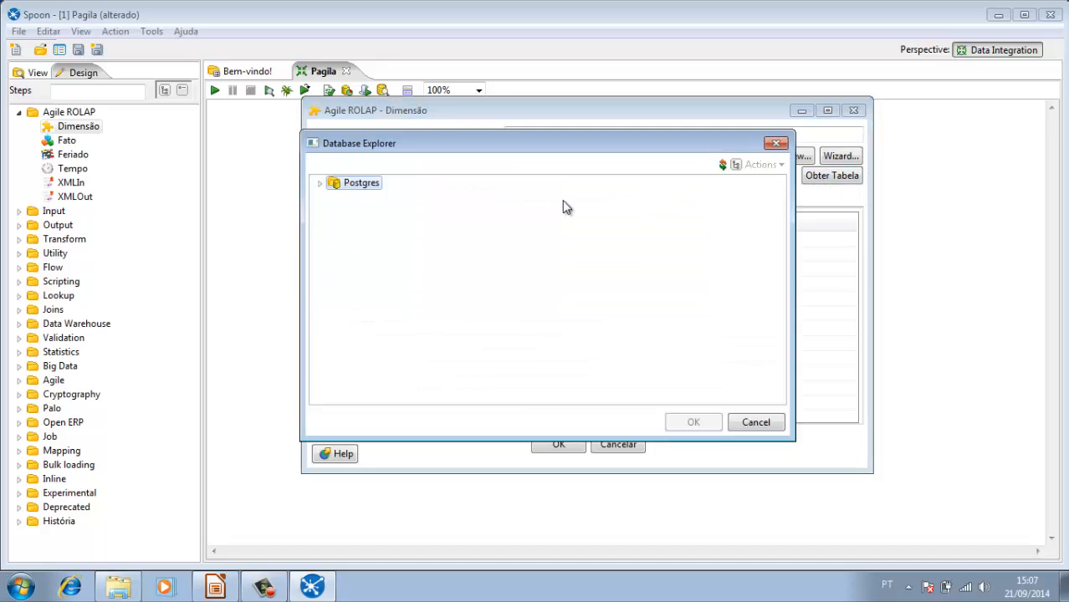
click(318, 185)
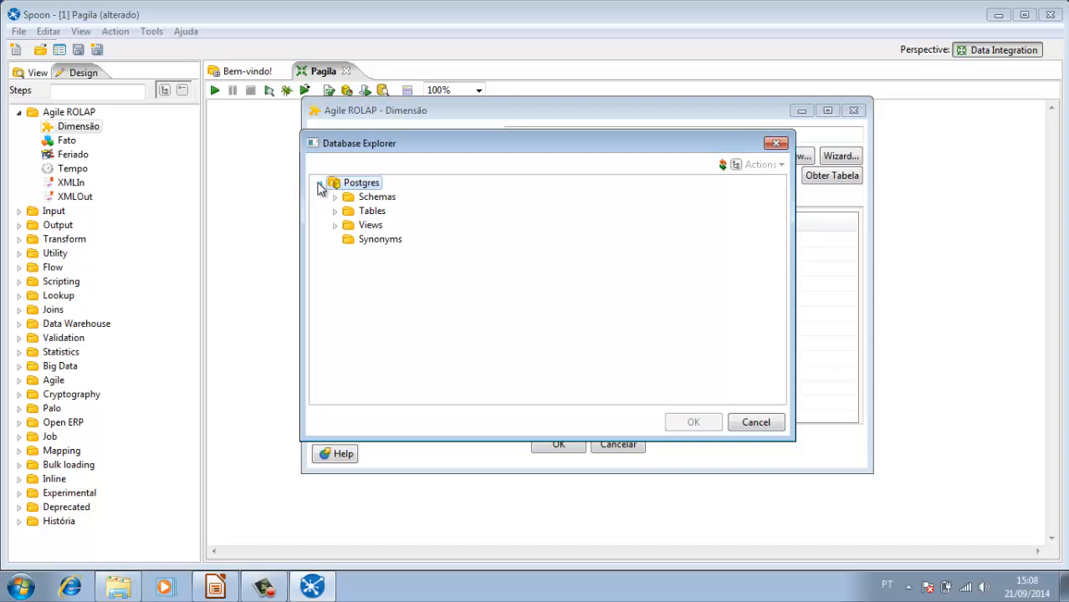
click(335, 211)
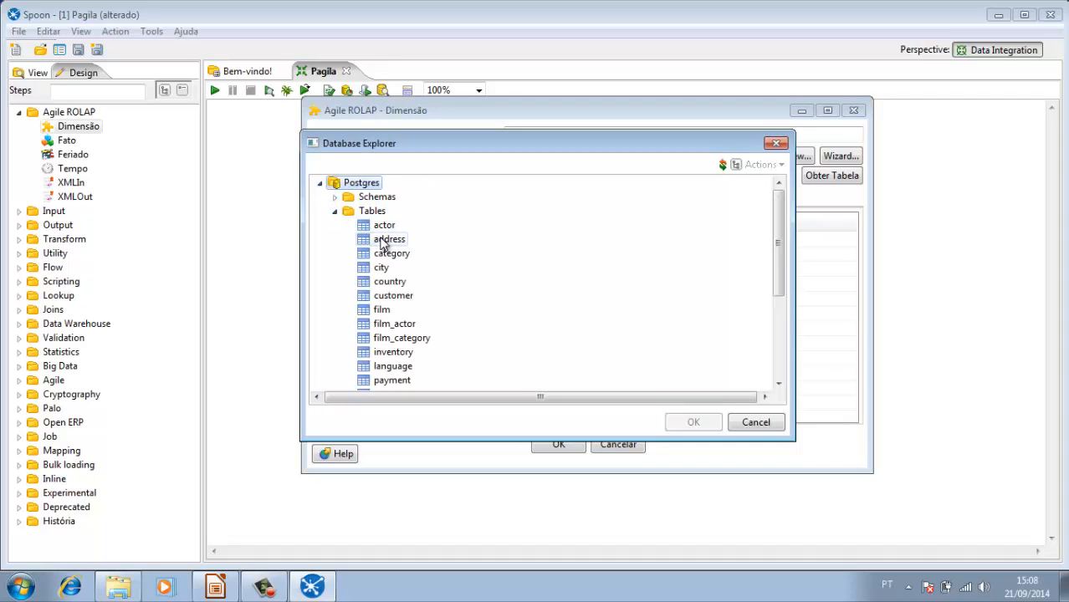
double_click(384, 240)
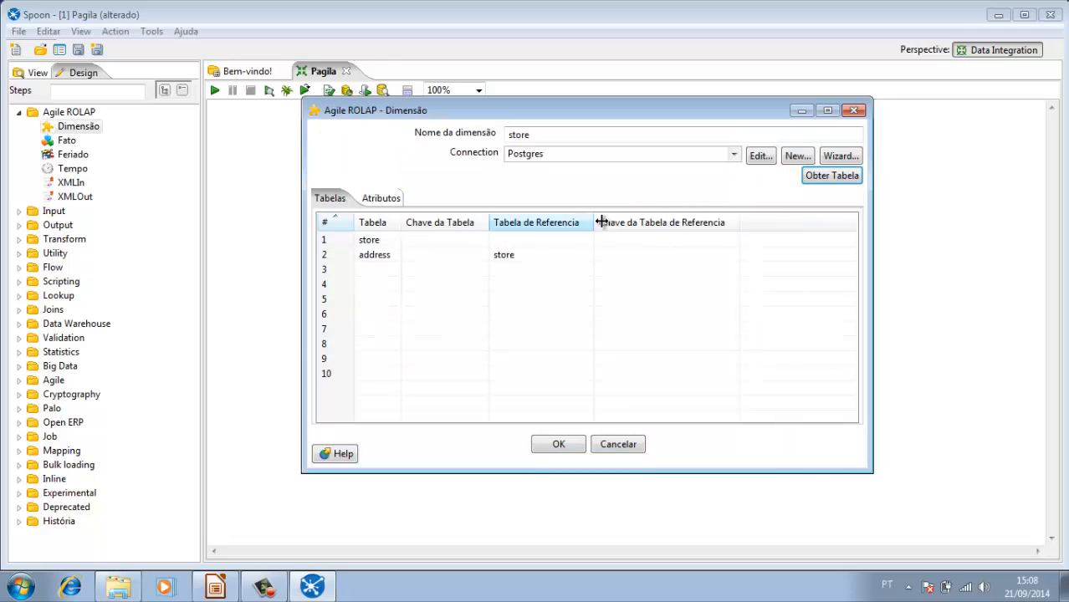
Step: Add the city table from the Postgres database as the store dimension's third table
click(839, 176)
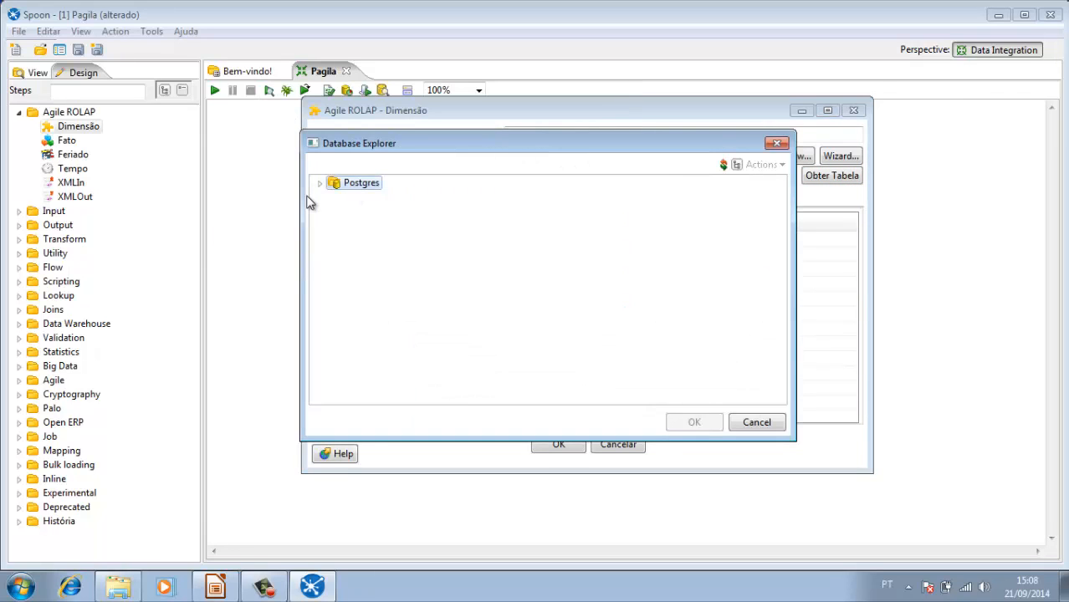
click(320, 183)
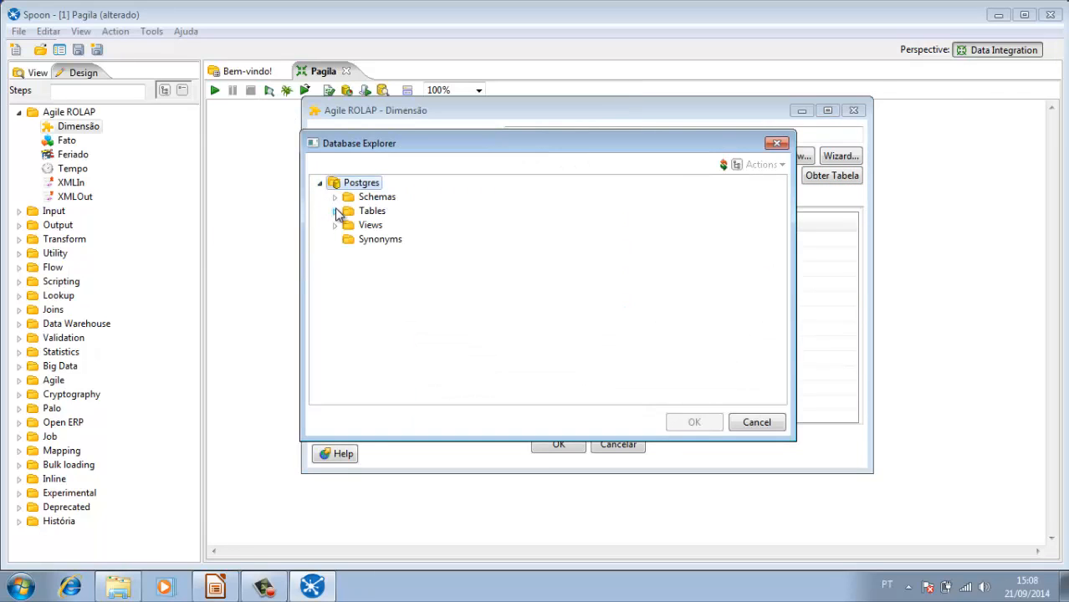
click(336, 212)
double_click(381, 268)
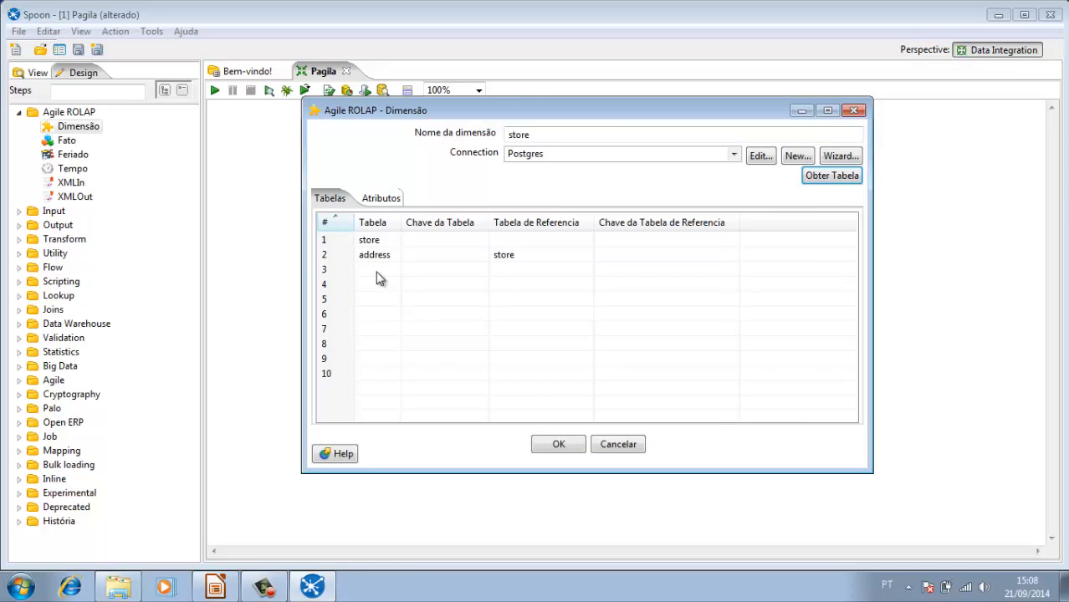
Step: Add the country table from the Postgres database as the store dimension's fourth table
click(819, 183)
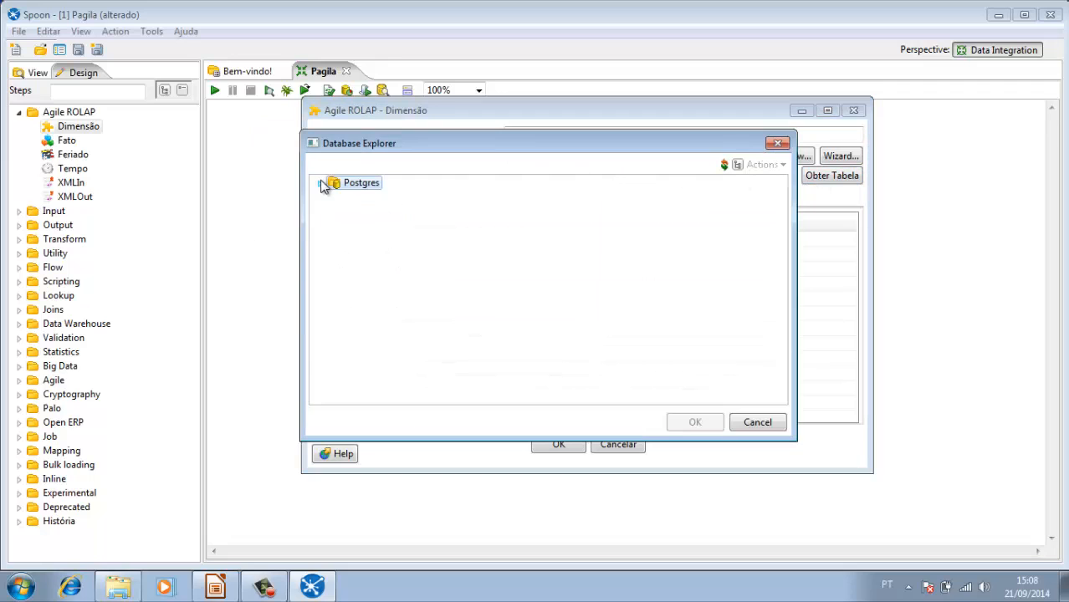
click(322, 184)
click(335, 211)
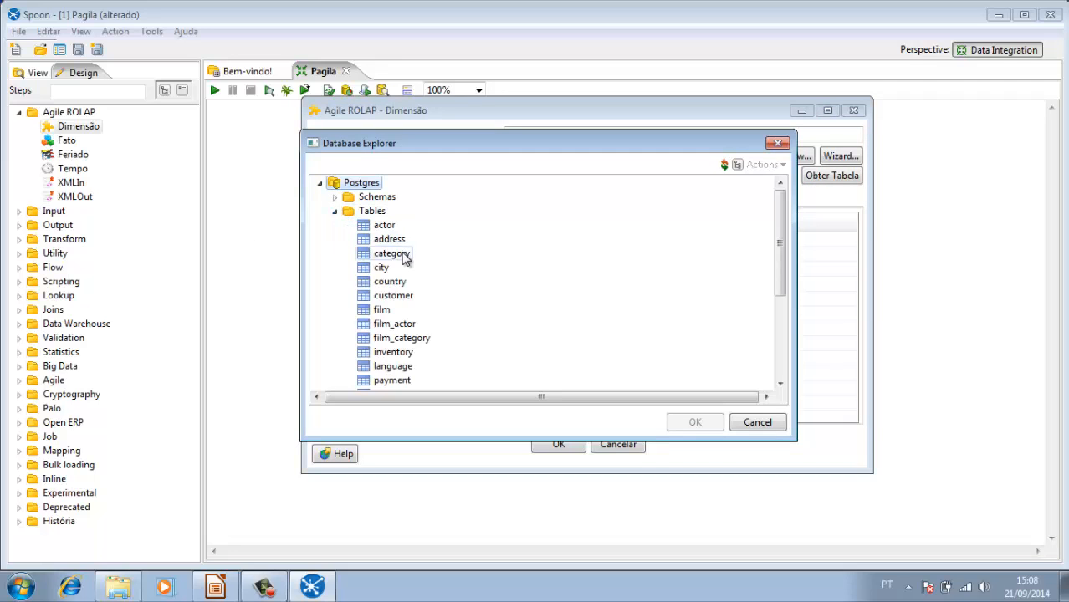
double_click(390, 283)
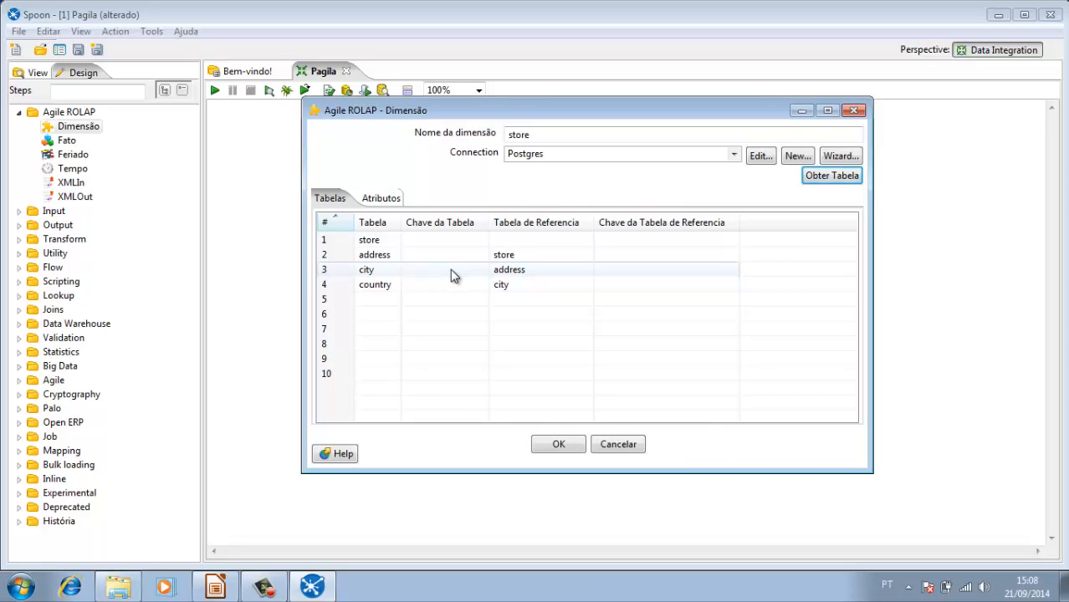
Step: Set the store table's key to store_id
click(381, 242)
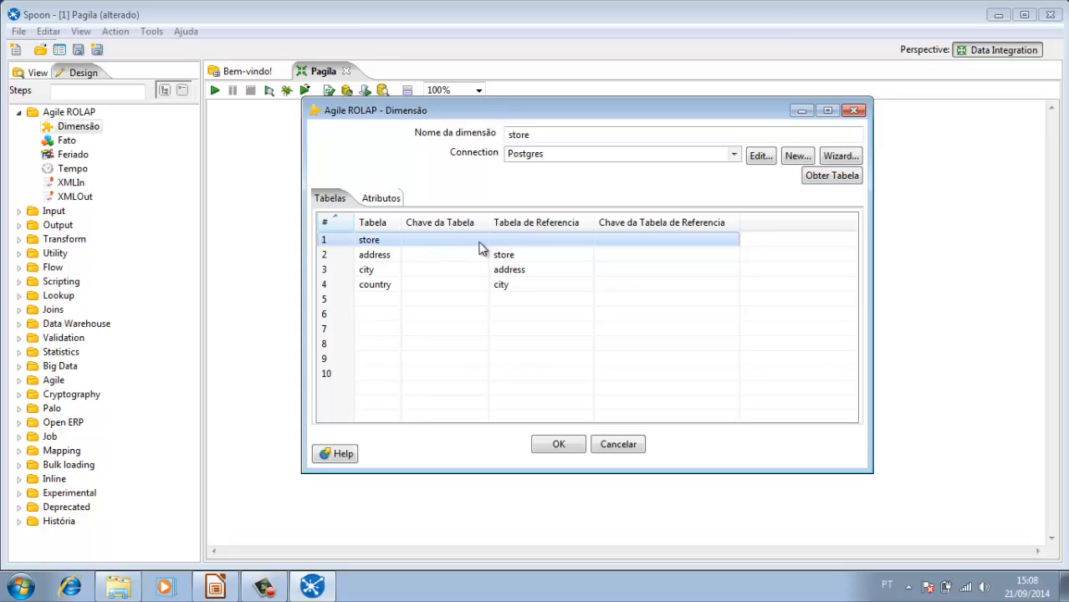
click(479, 244)
click(482, 242)
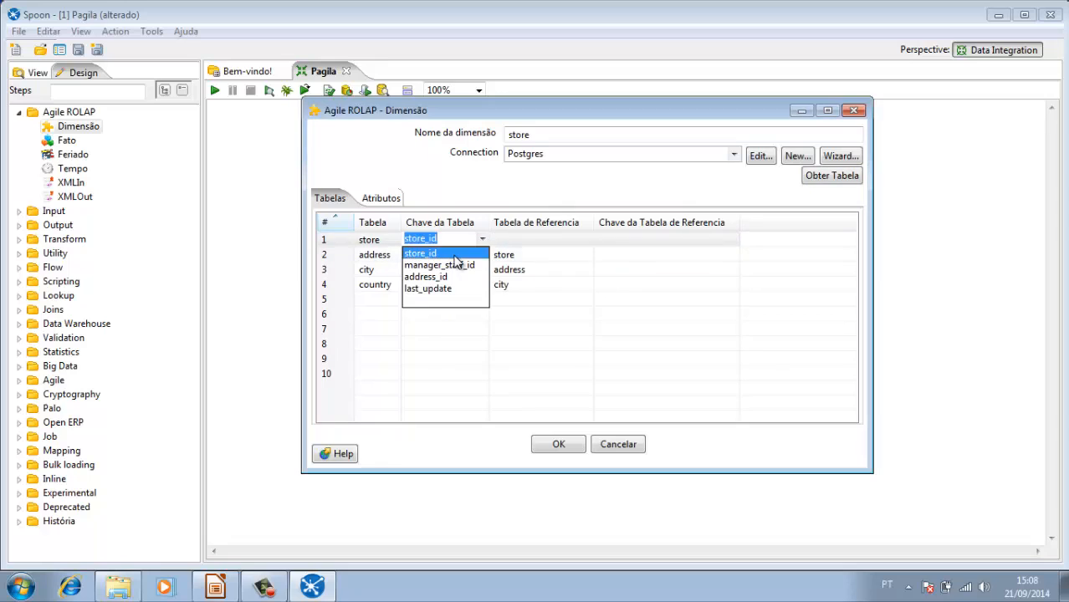
click(454, 254)
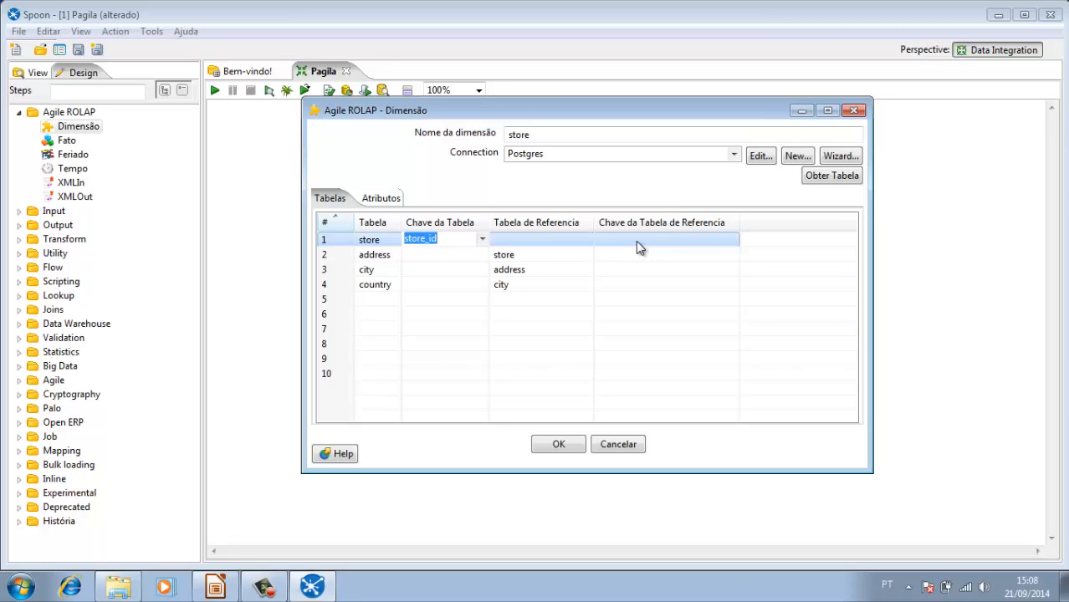
Step: Join the address table to store, using address_id as both the table key and the reference table key
click(387, 259)
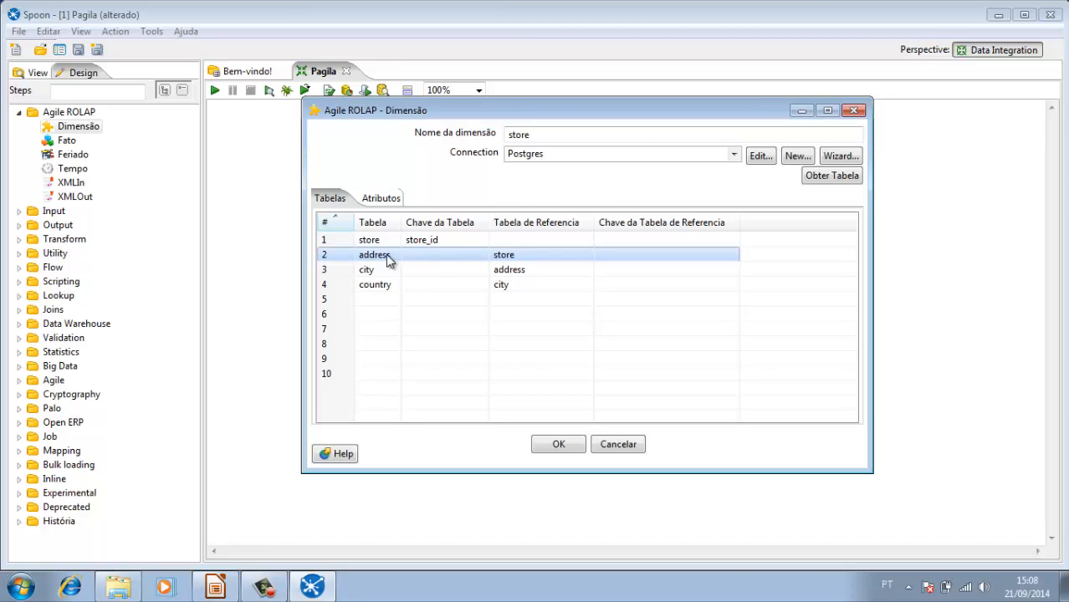
click(482, 259)
click(482, 255)
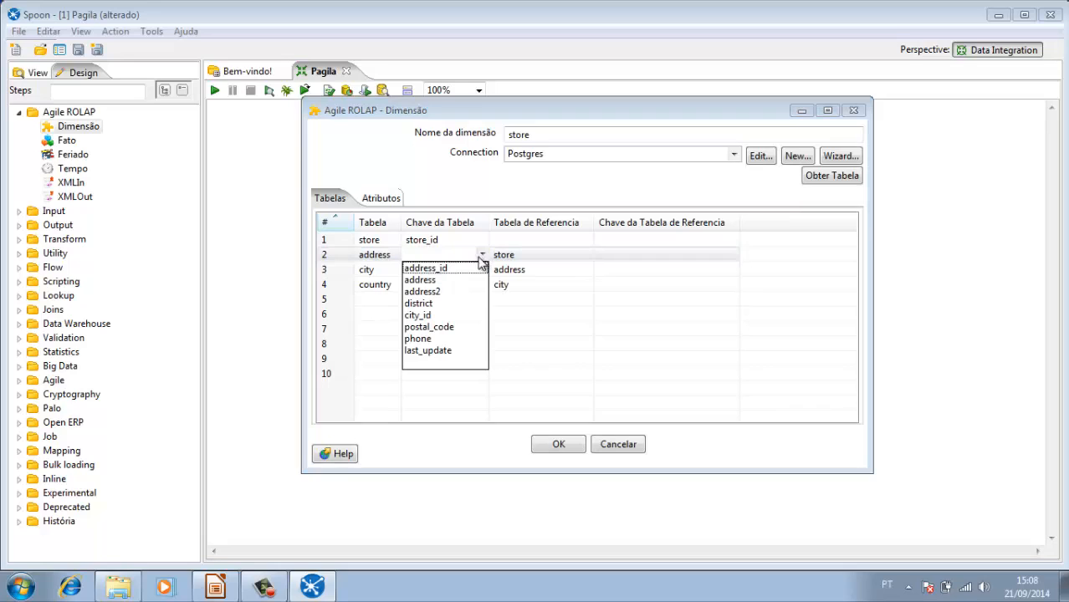
click(452, 268)
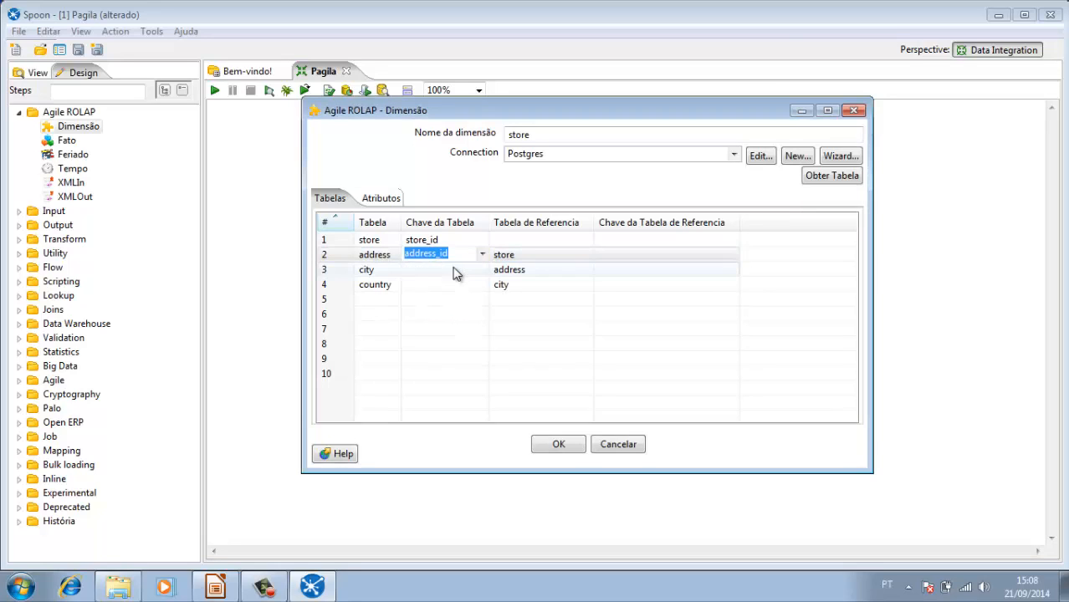
click(536, 256)
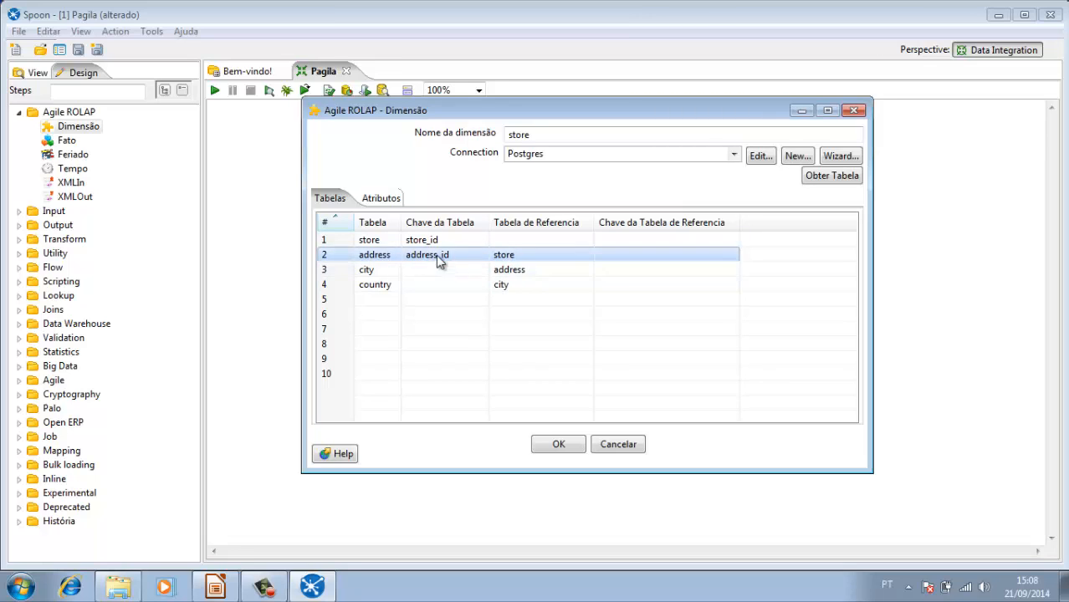
click(731, 258)
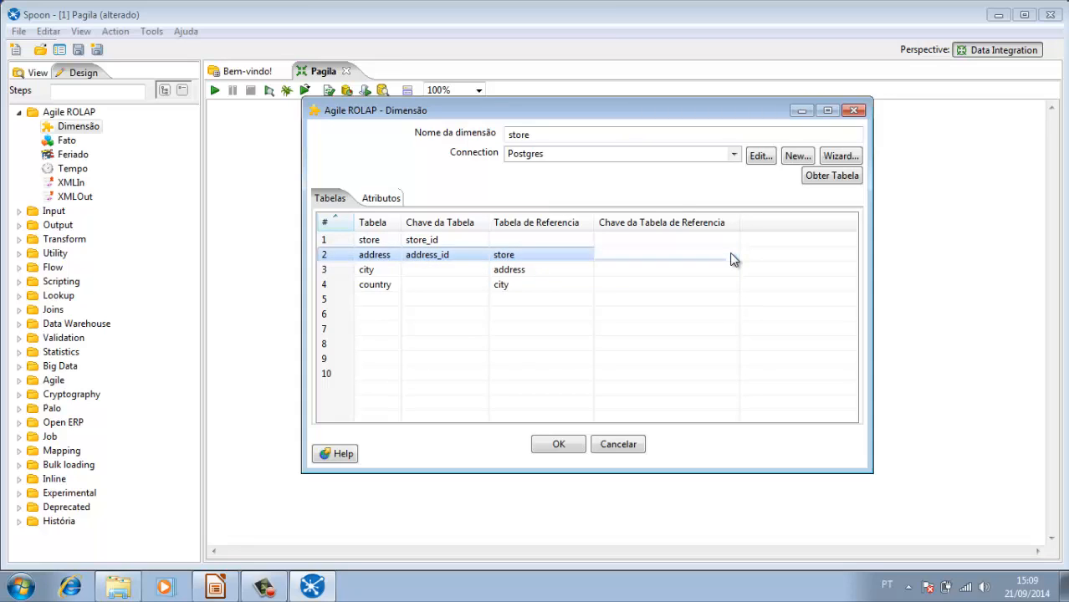
click(732, 258)
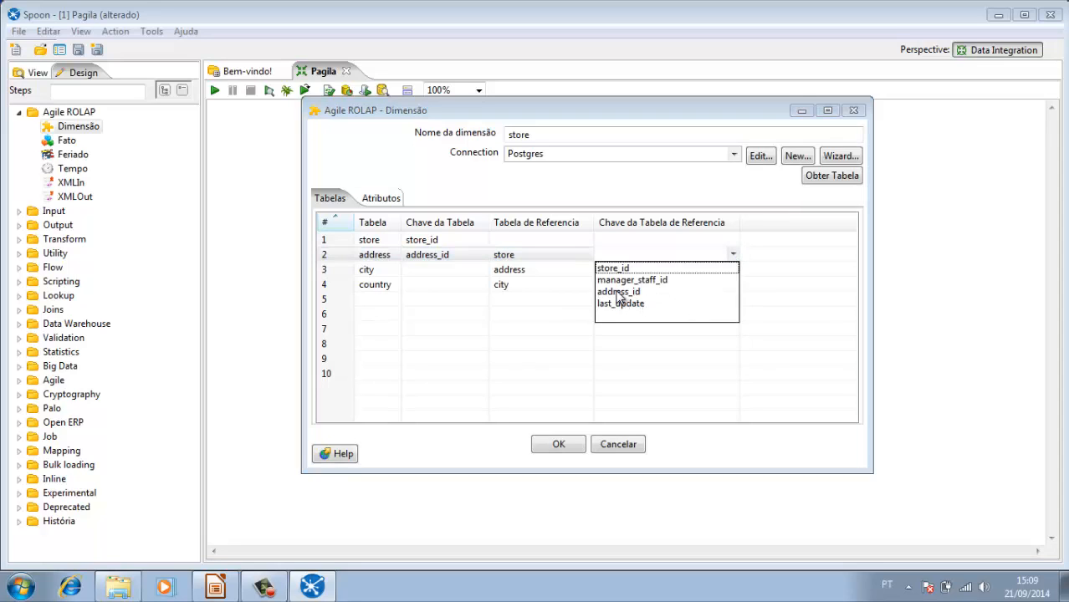
click(616, 293)
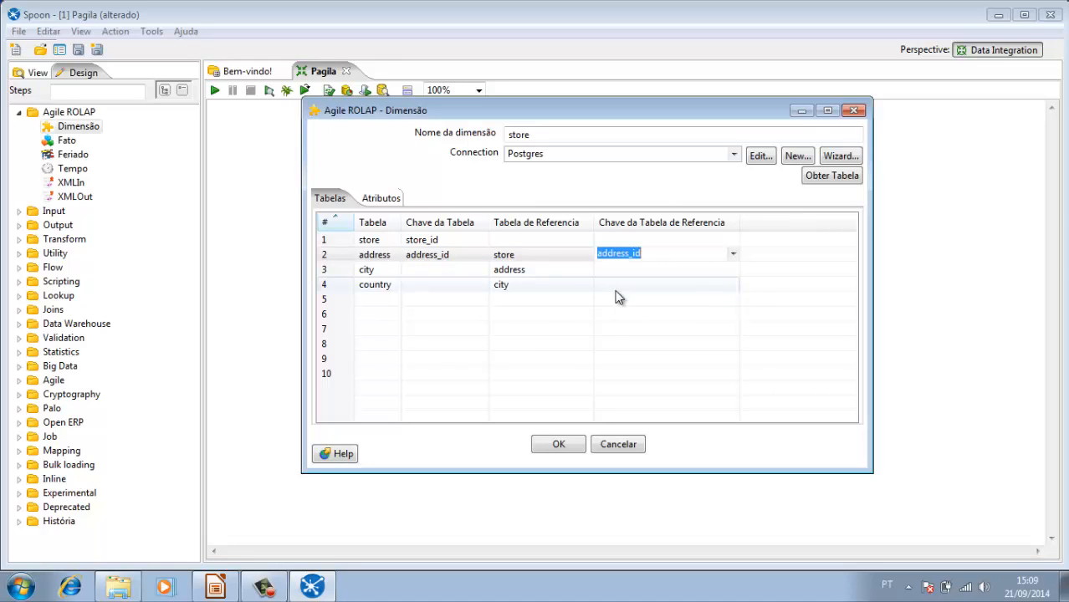
click(508, 259)
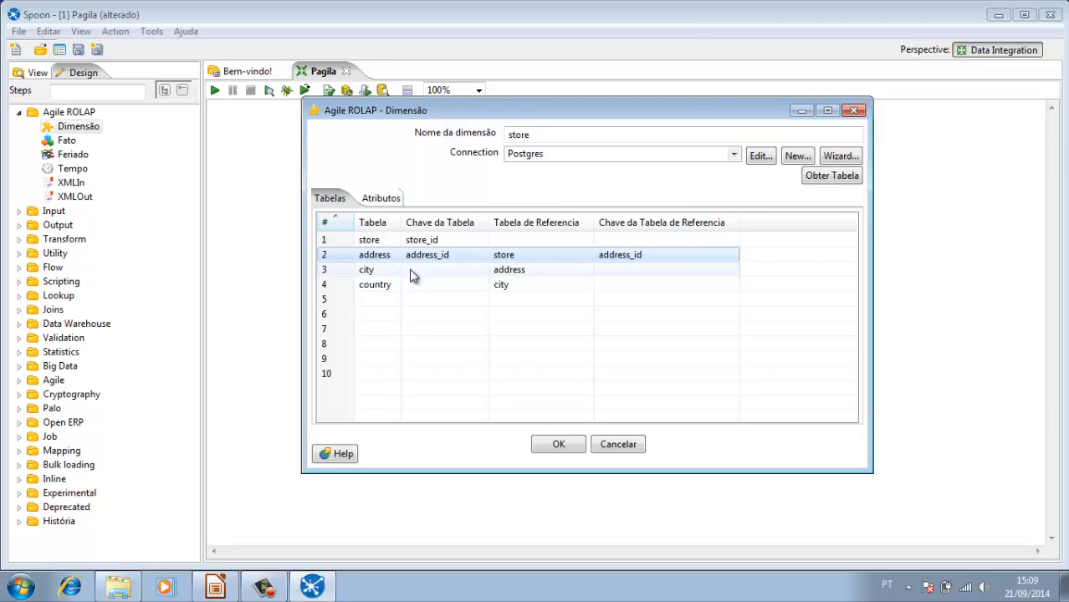
Step: Join the city table to address, using city_id as both the table key and the reference table key
click(368, 272)
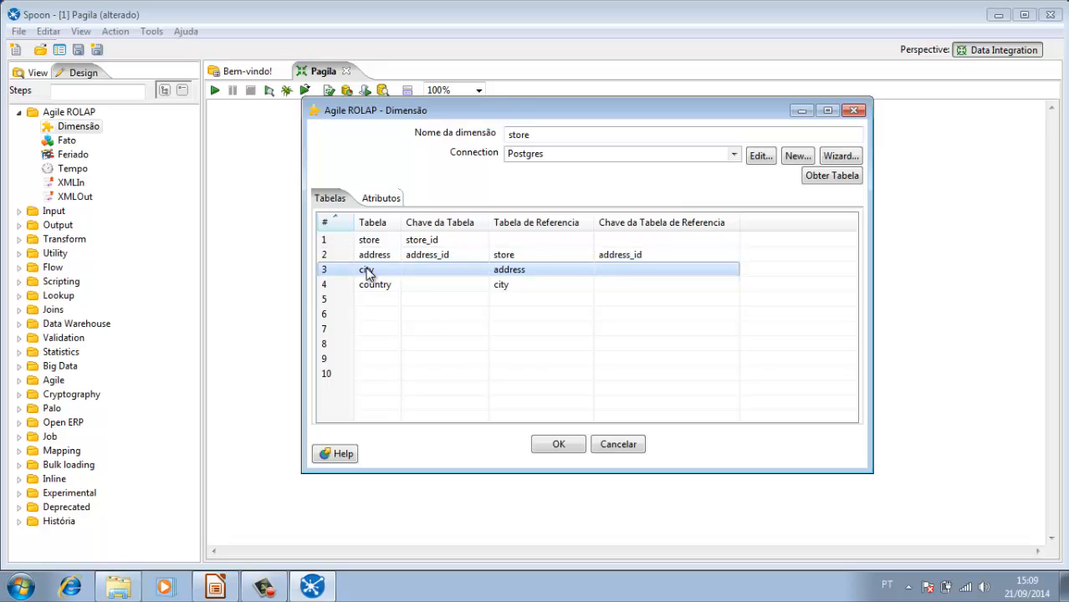
click(484, 276)
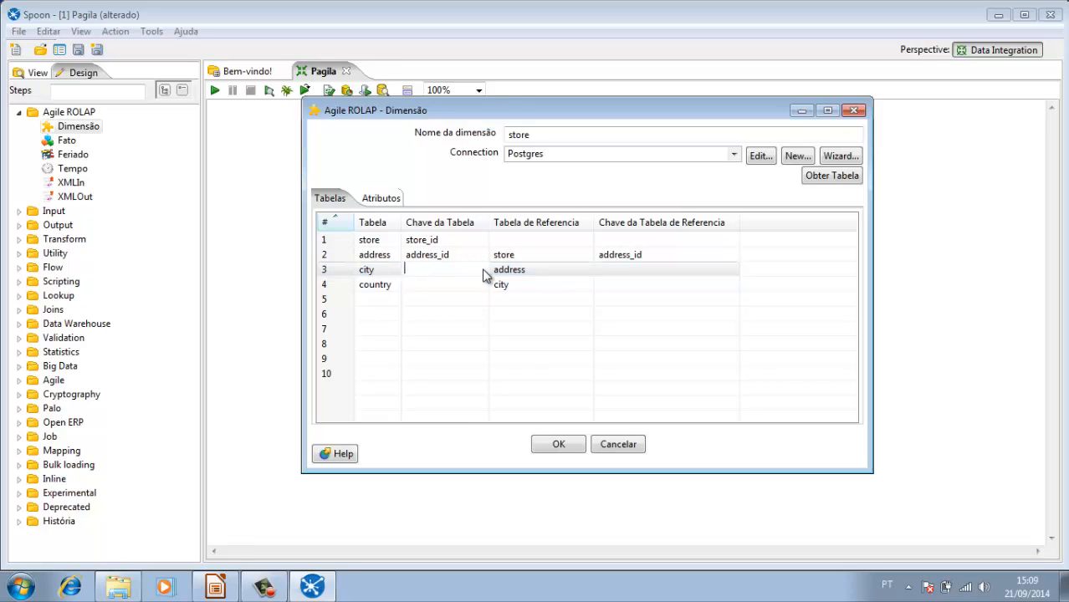
click(482, 269)
click(463, 284)
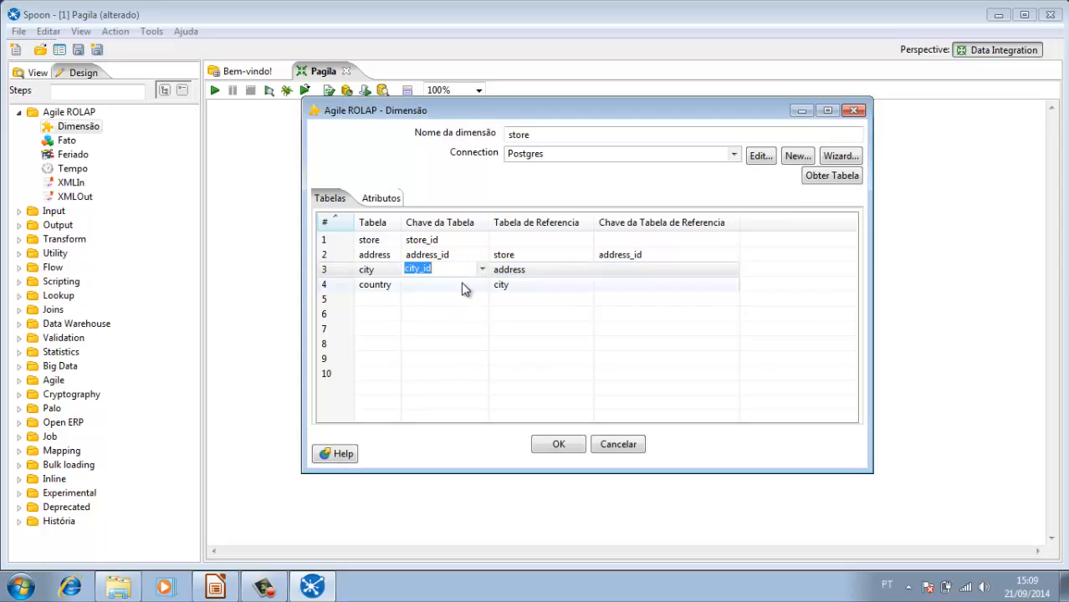
click(512, 274)
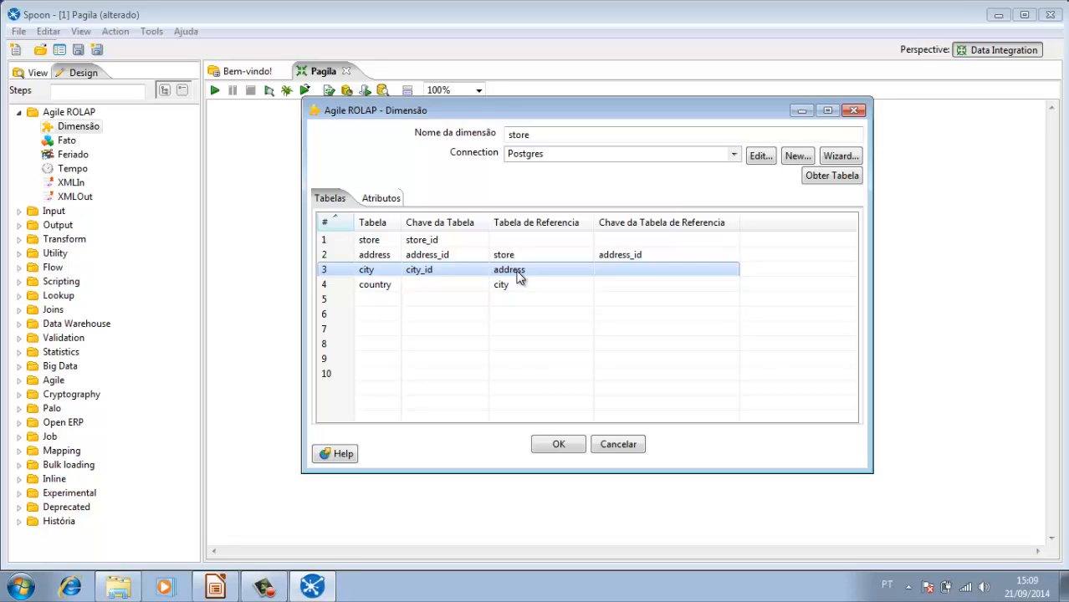
click(729, 276)
click(731, 276)
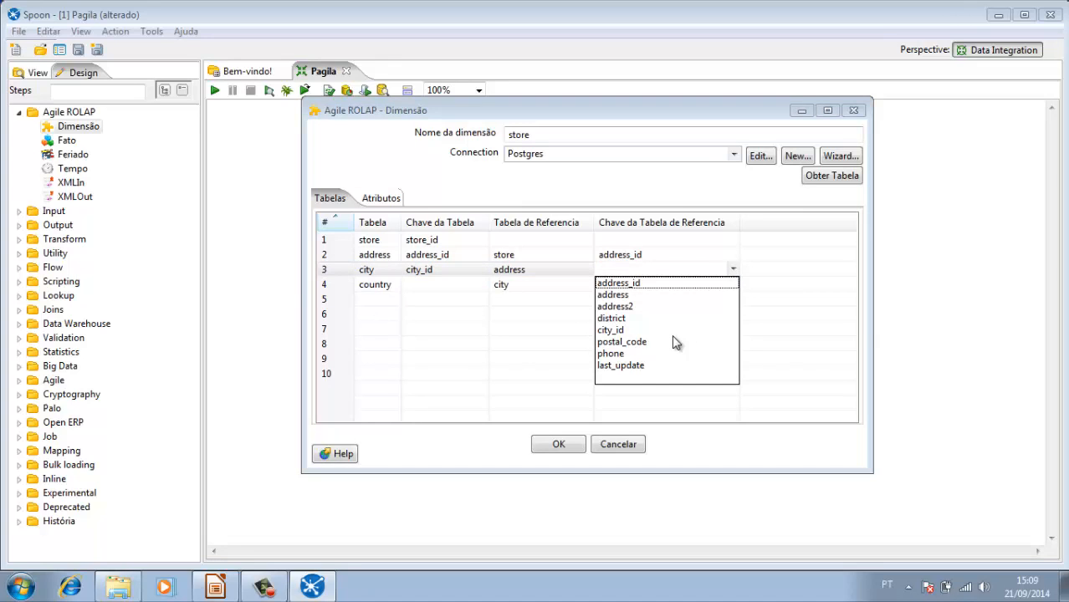
click(616, 331)
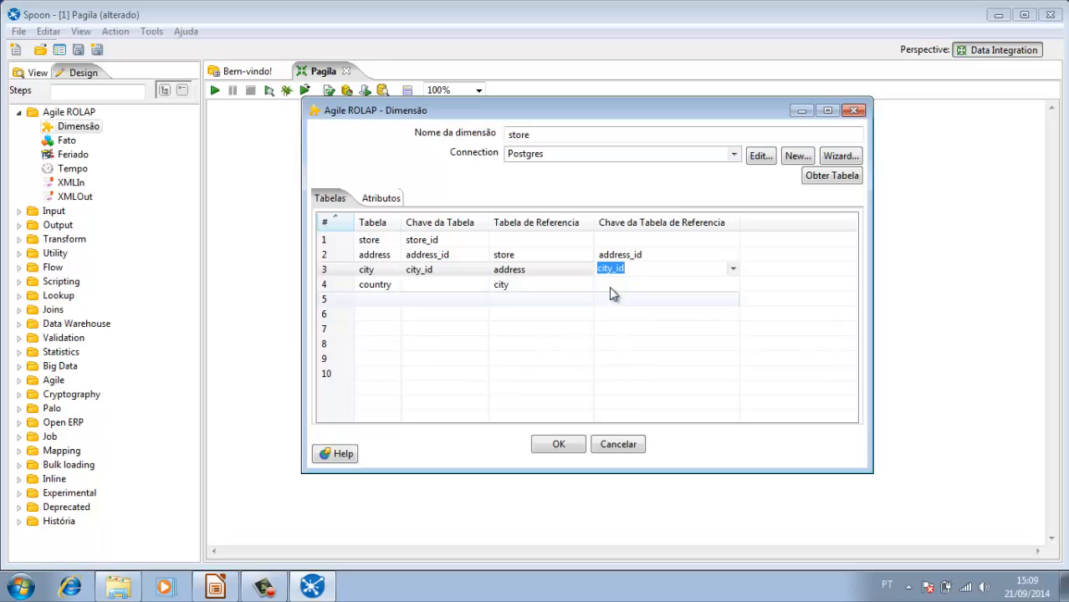
click(564, 273)
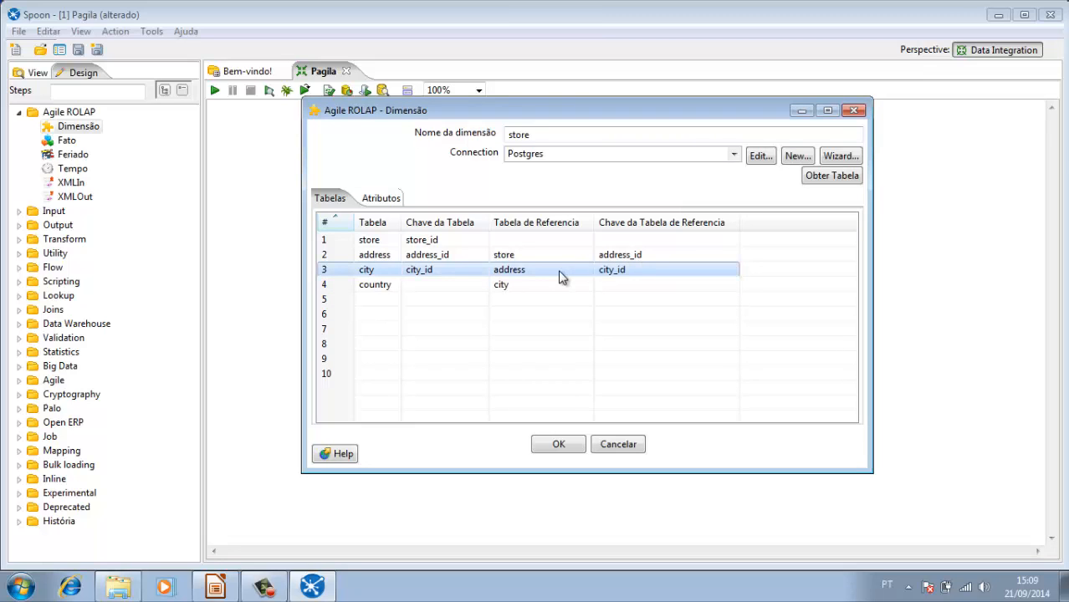
Step: Join the country table to city, using country_id as both the table key and the reference table key
click(326, 286)
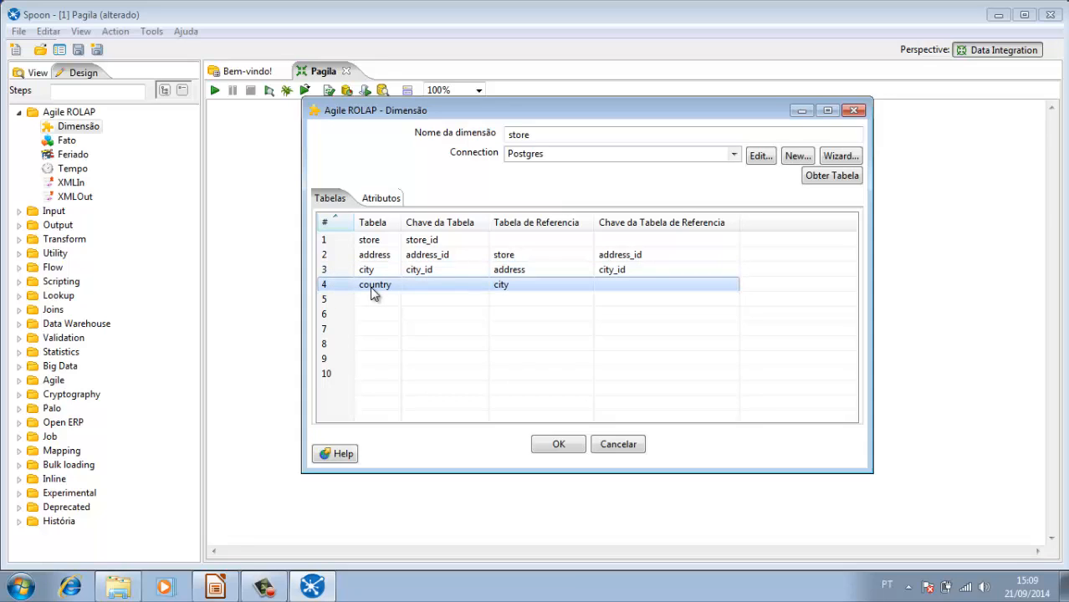
click(485, 286)
click(485, 287)
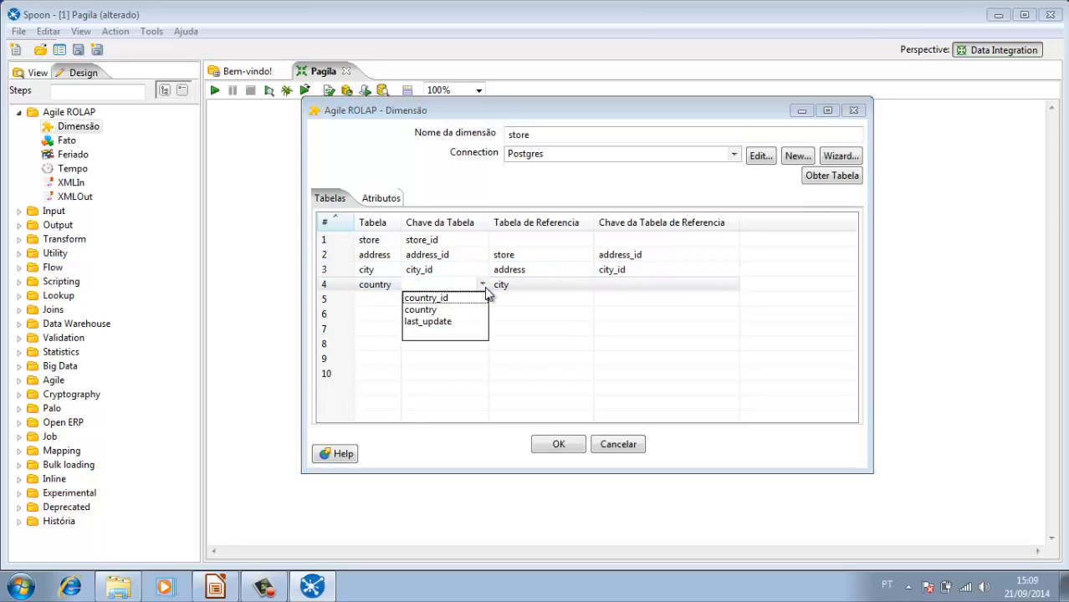
click(465, 299)
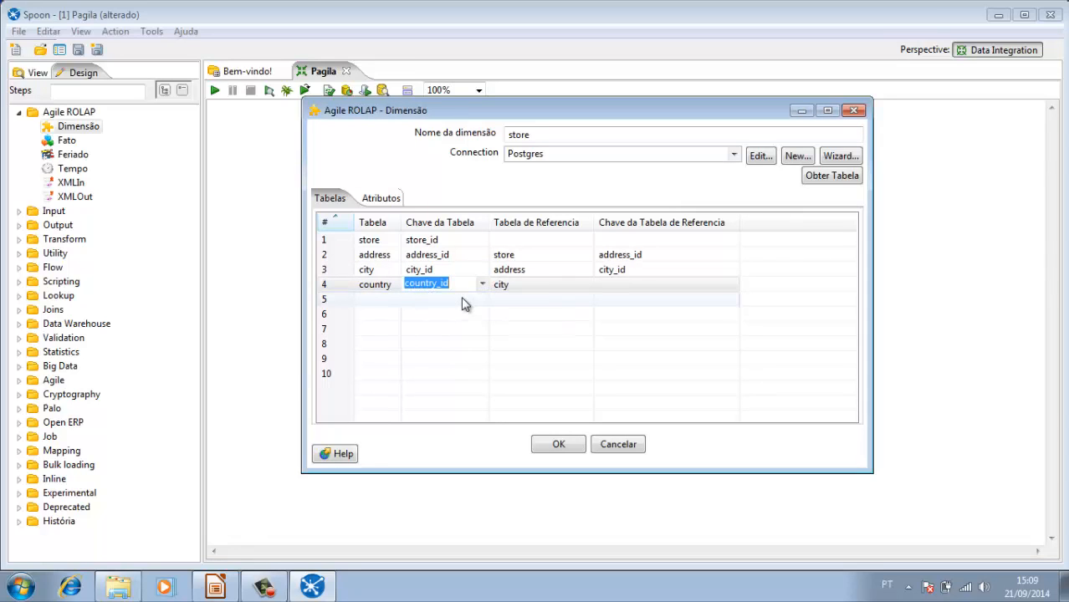
click(531, 284)
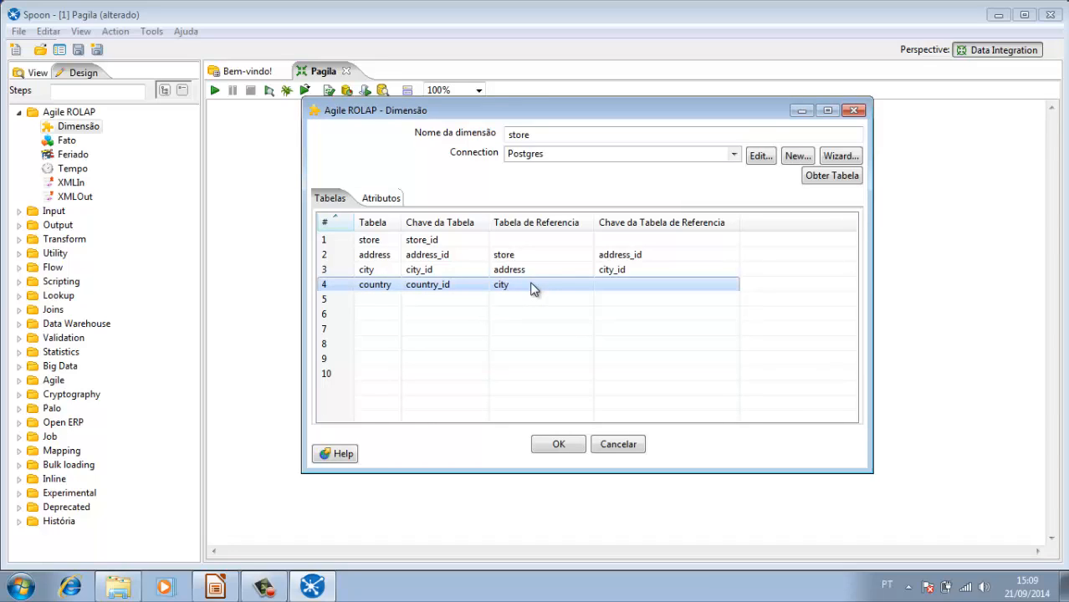
click(731, 290)
click(733, 284)
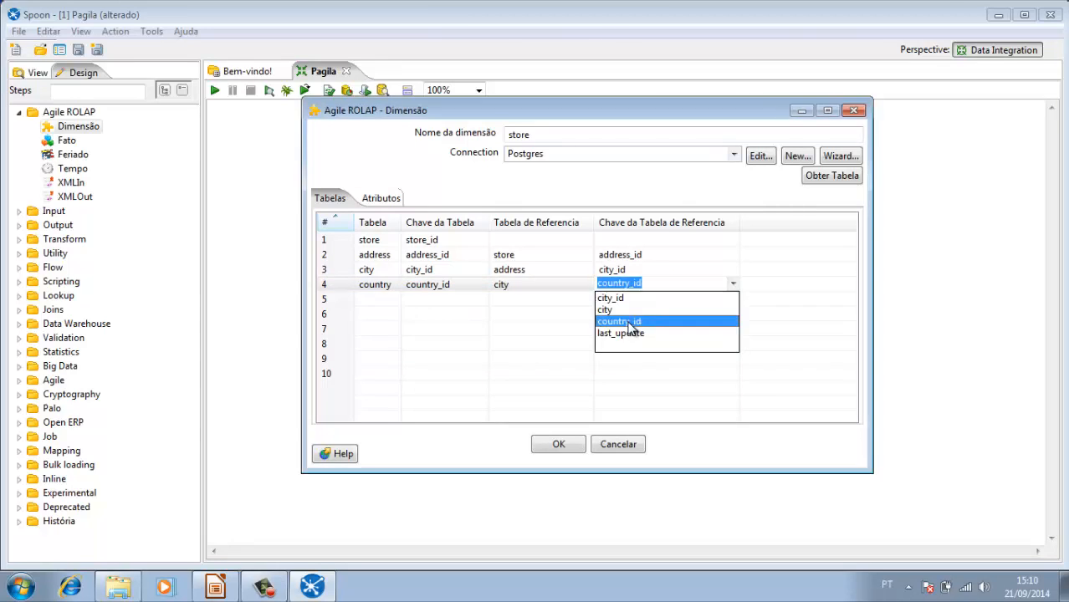
click(632, 326)
click(577, 294)
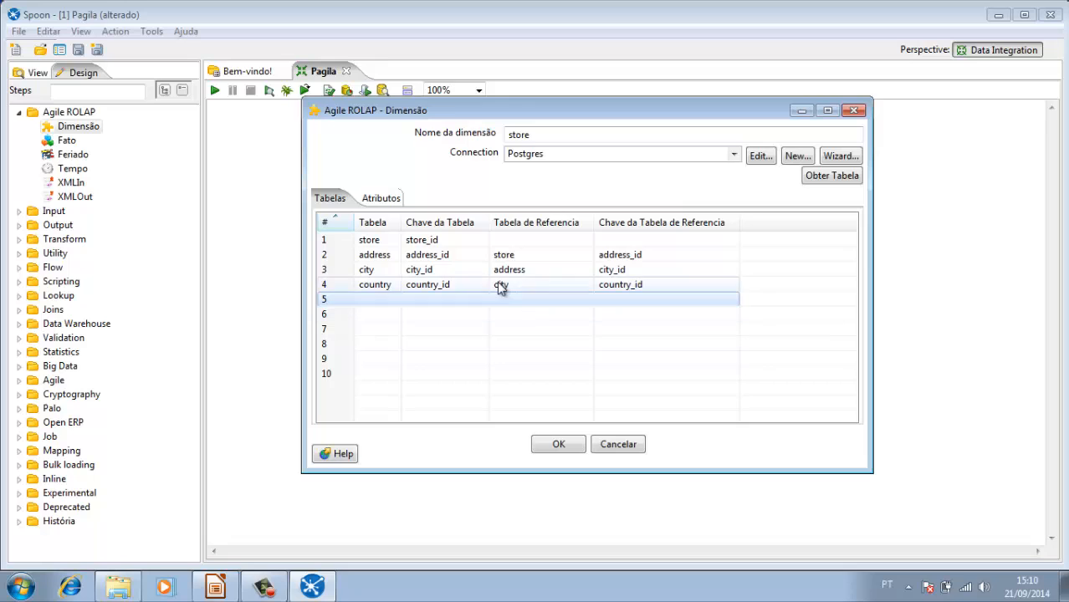
Step: Delete the store table's manager_staff_id and address_id rows from the dimension's attributes
click(380, 201)
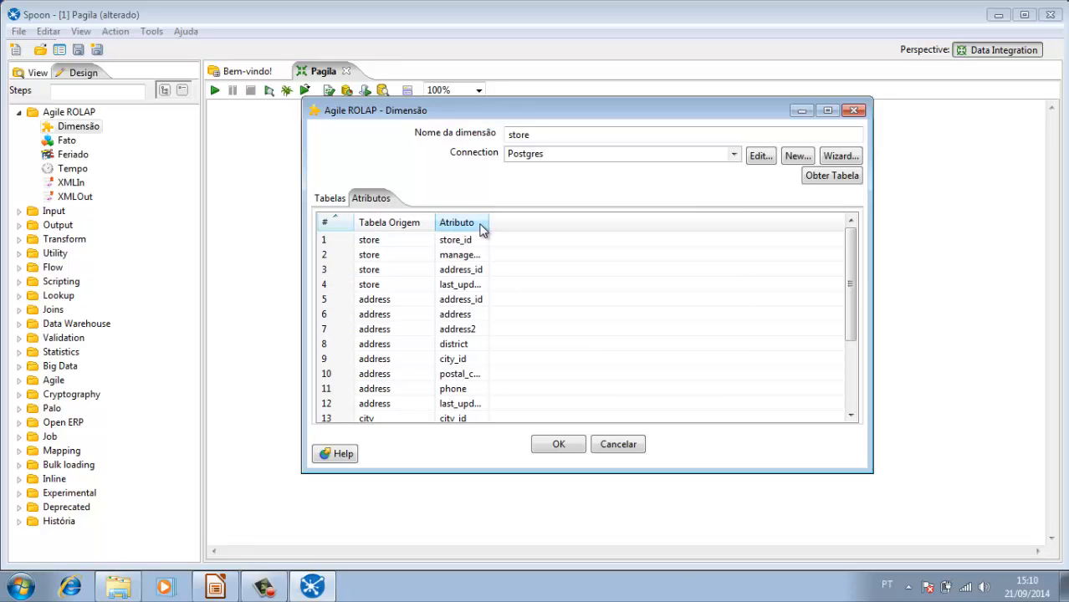
drag(485, 222, 570, 222)
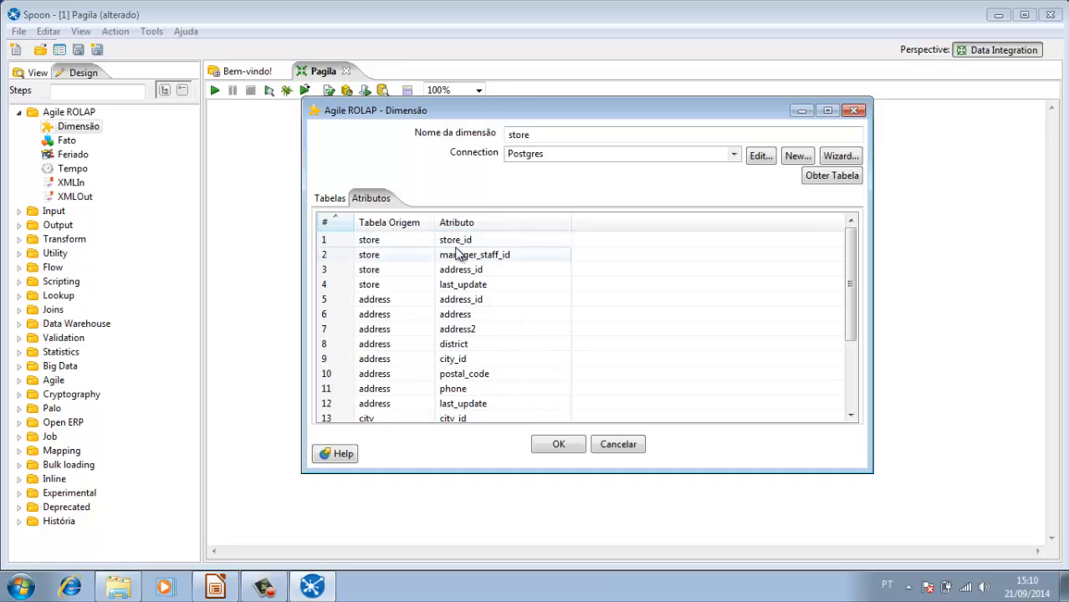
click(382, 241)
right_click(383, 243)
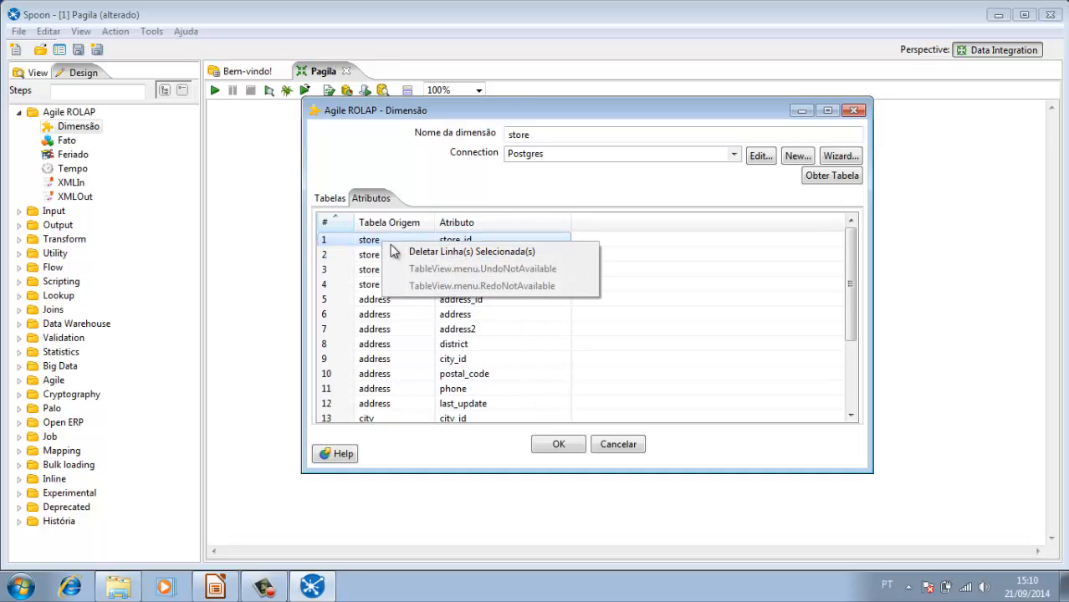
click(372, 258)
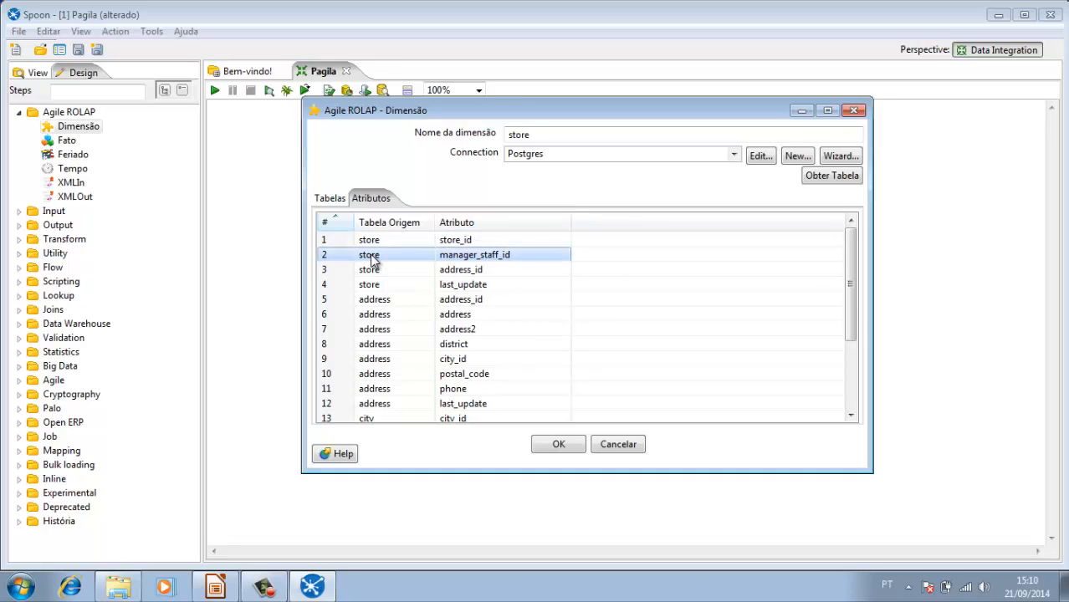
right_click(372, 258)
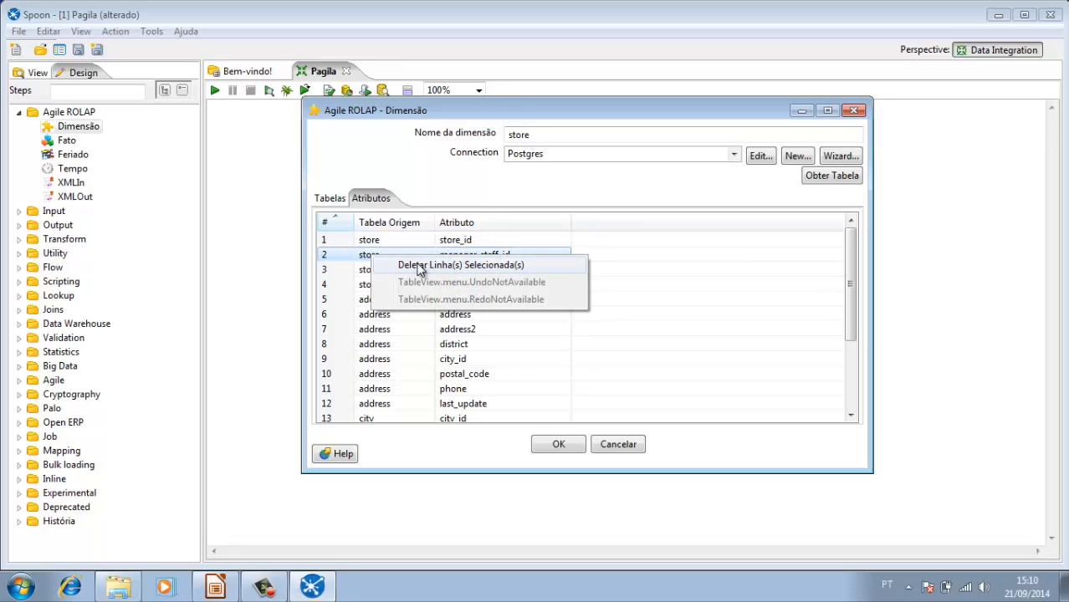
click(418, 266)
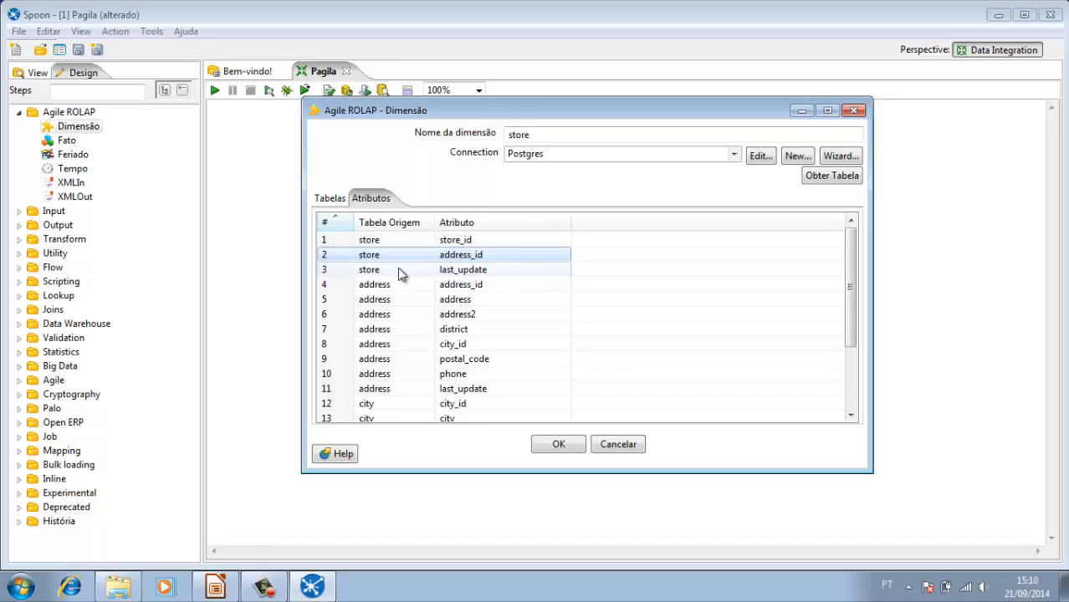
right_click(416, 259)
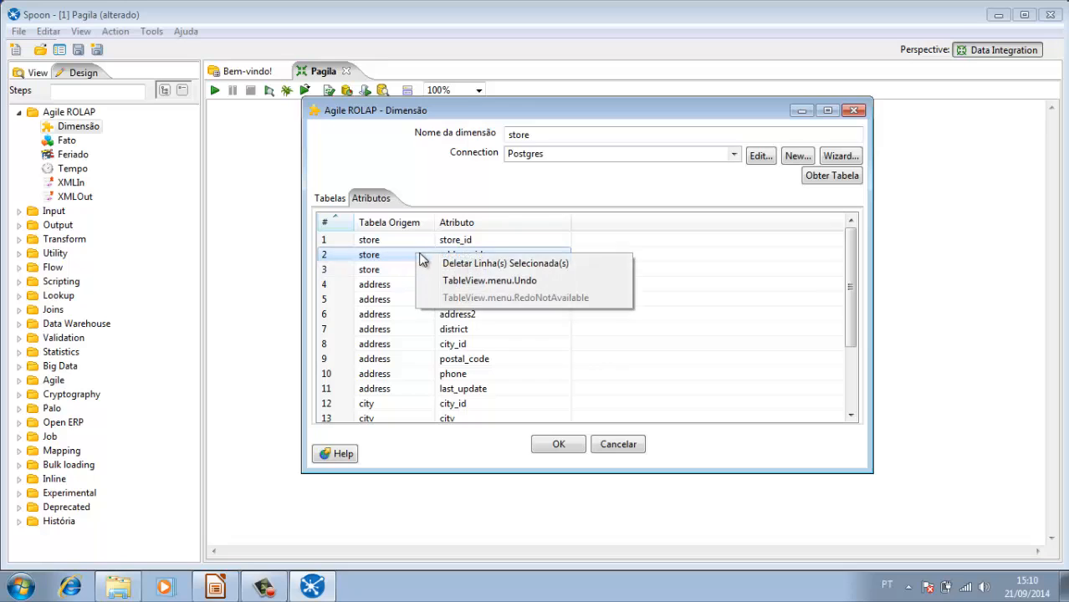
click(450, 264)
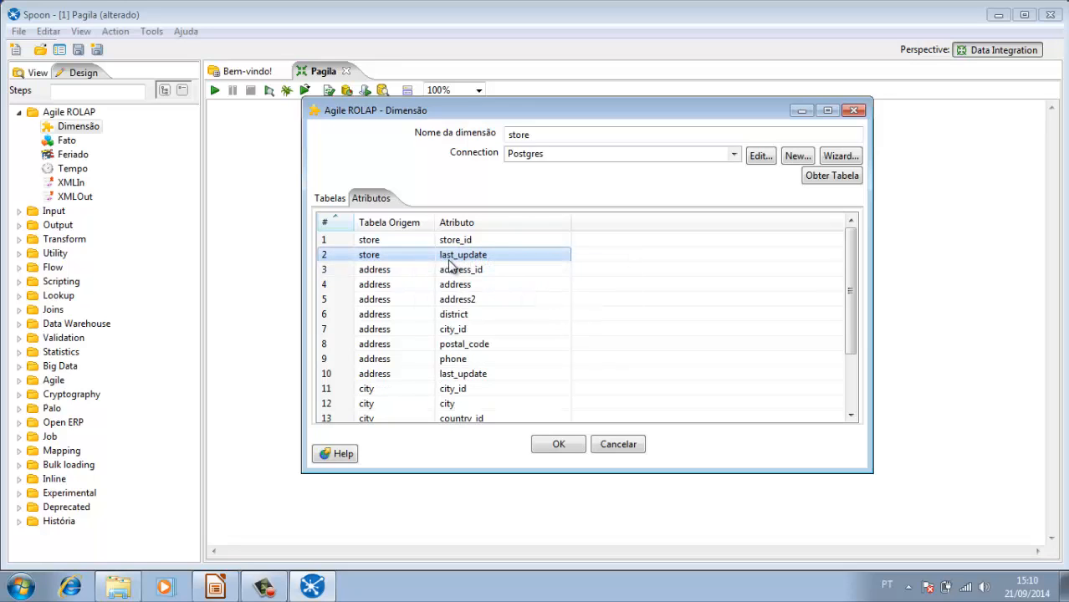
Step: Delete the store table's last_update row and the address table's address_id row from the dimension's attributes
right_click(400, 256)
click(454, 268)
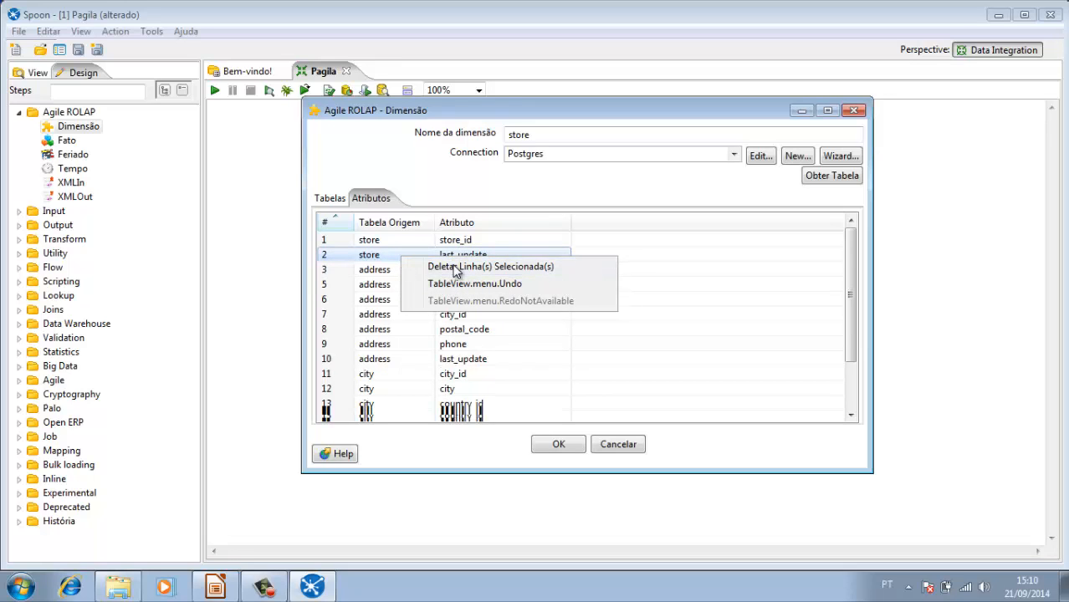
right_click(407, 258)
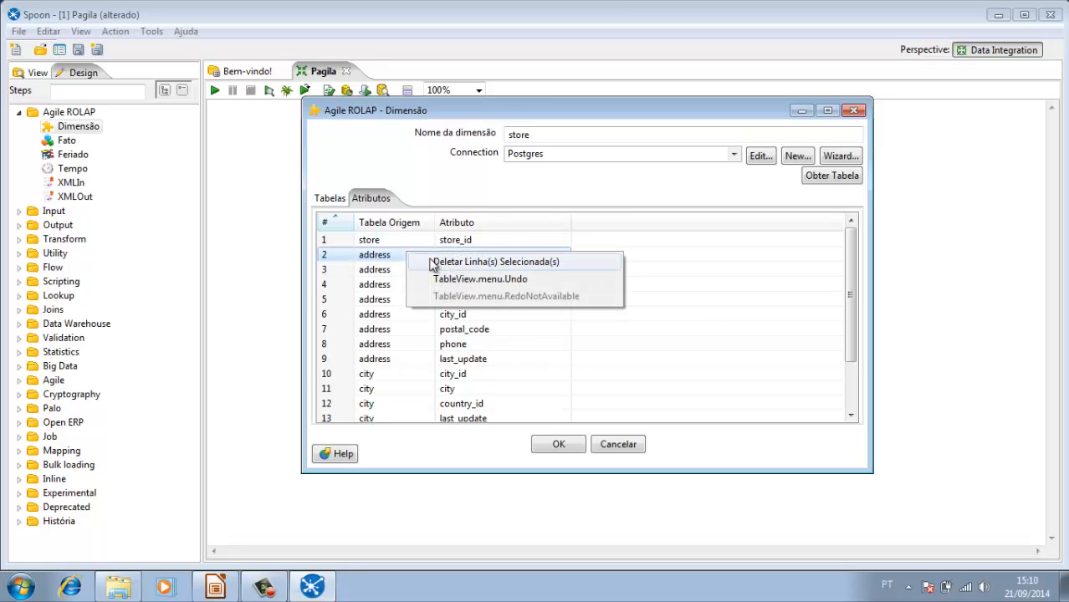
click(450, 266)
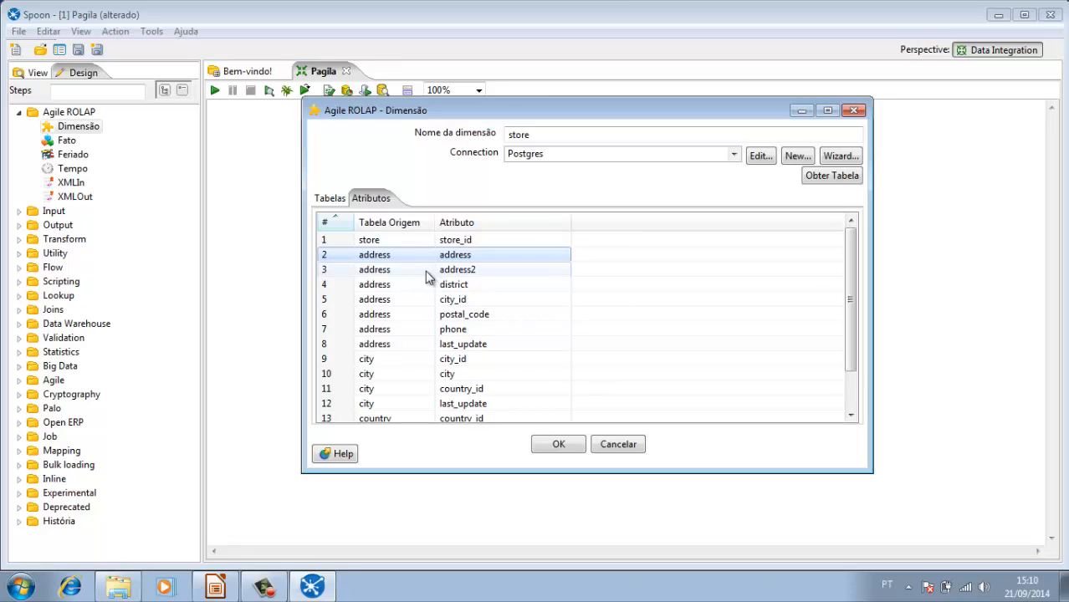
Step: Delete the address table's city_id and last_update rows from the store dimension's attributes
click(420, 303)
right_click(418, 306)
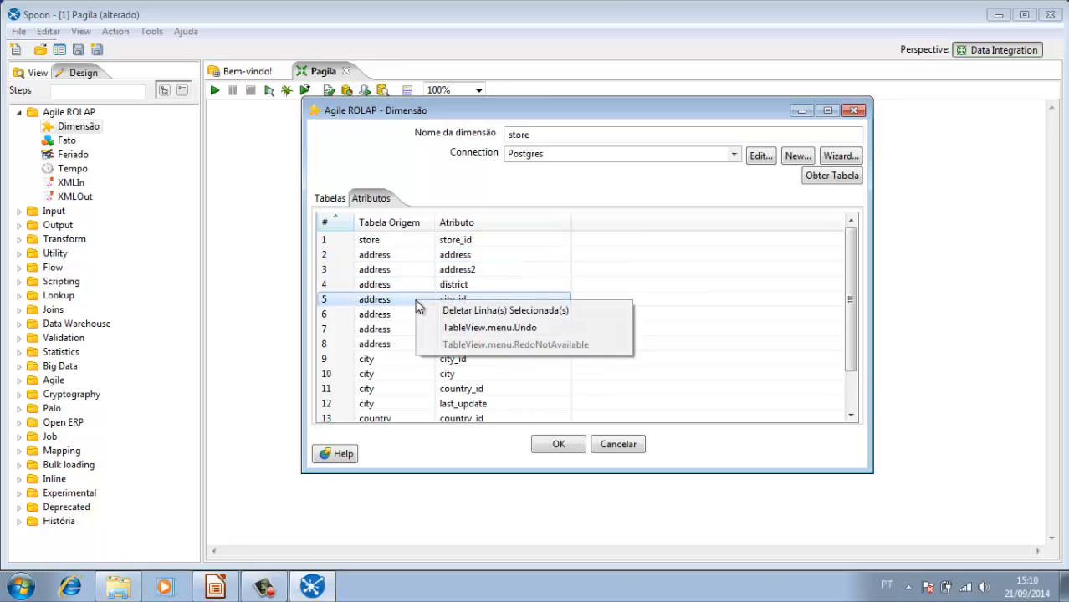
click(465, 313)
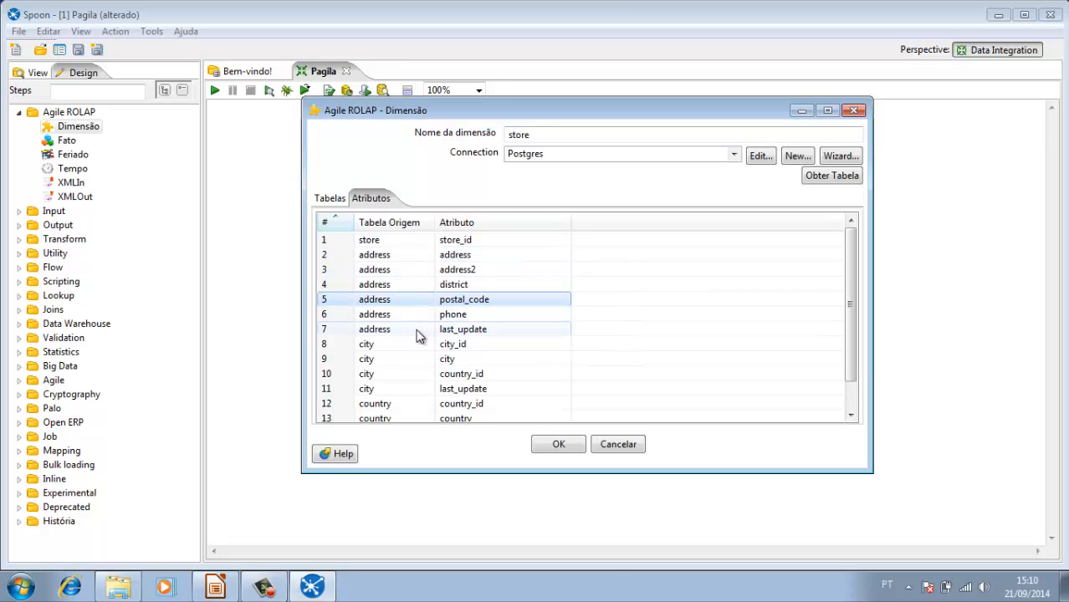
click(417, 330)
right_click(417, 331)
click(455, 343)
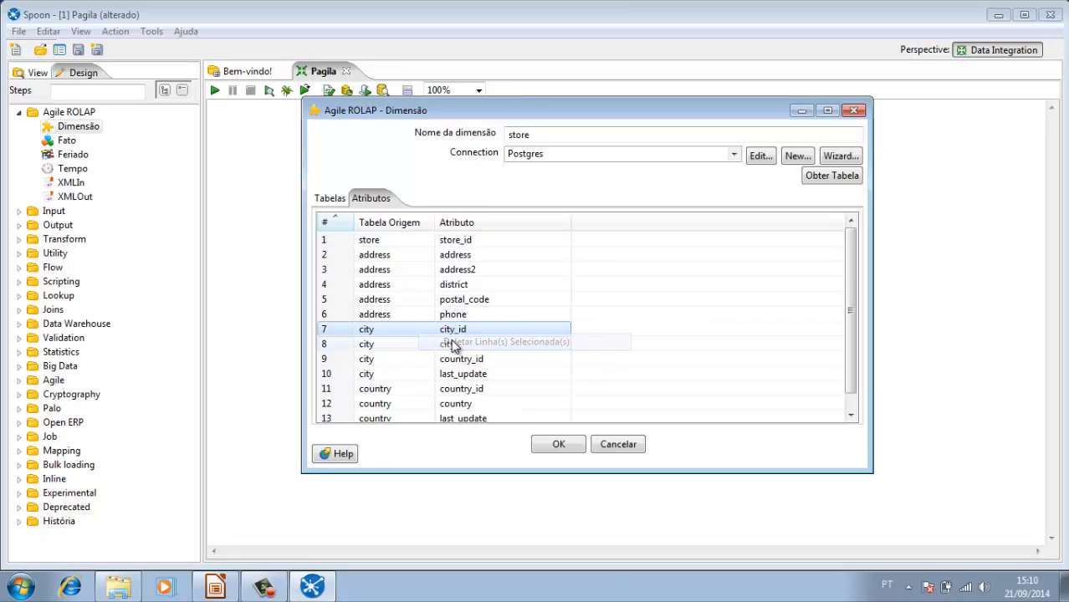
Step: Delete the city table's city_id, country_id and last_update rows from the store dimension's attributes
right_click(409, 333)
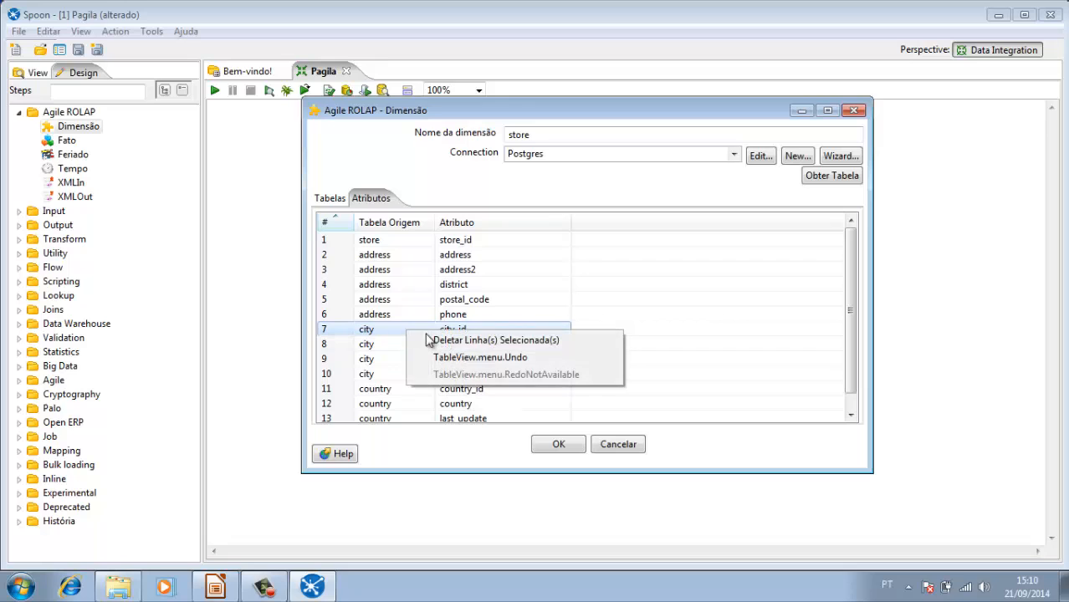
click(444, 342)
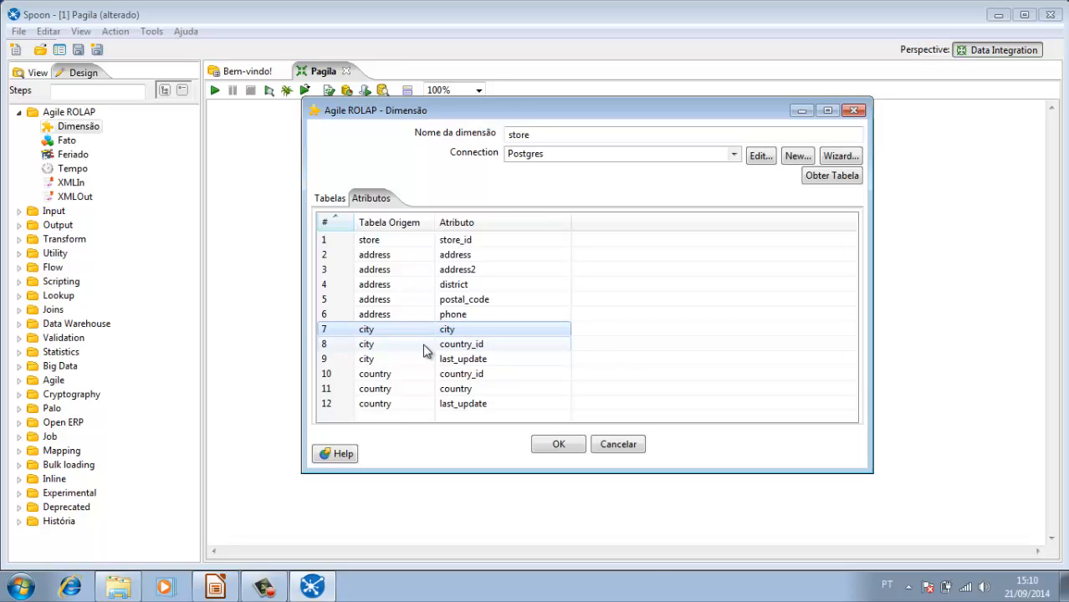
click(422, 350)
right_click(422, 351)
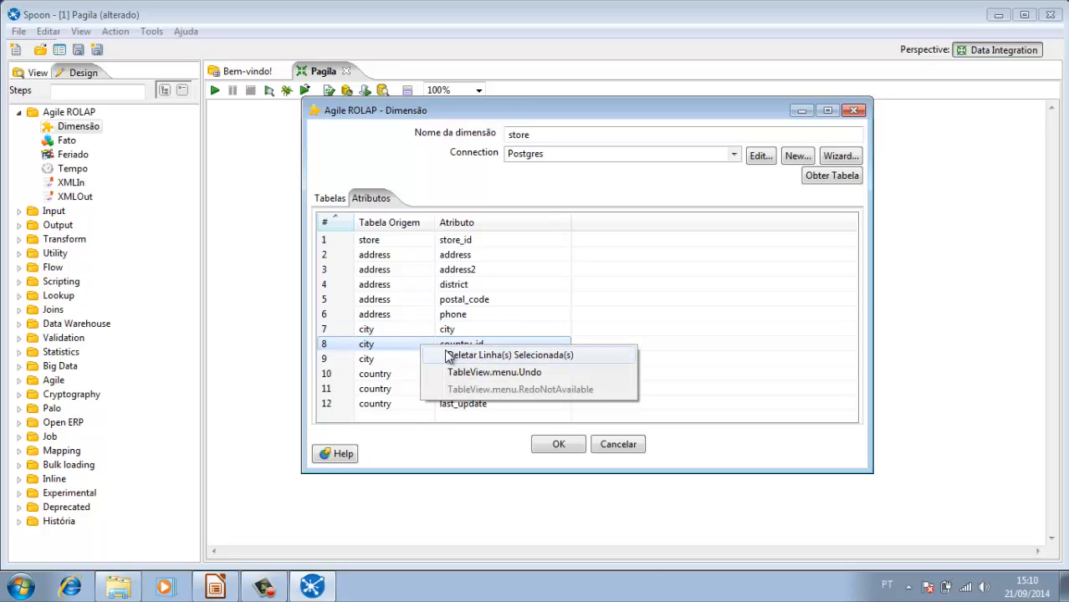
click(426, 355)
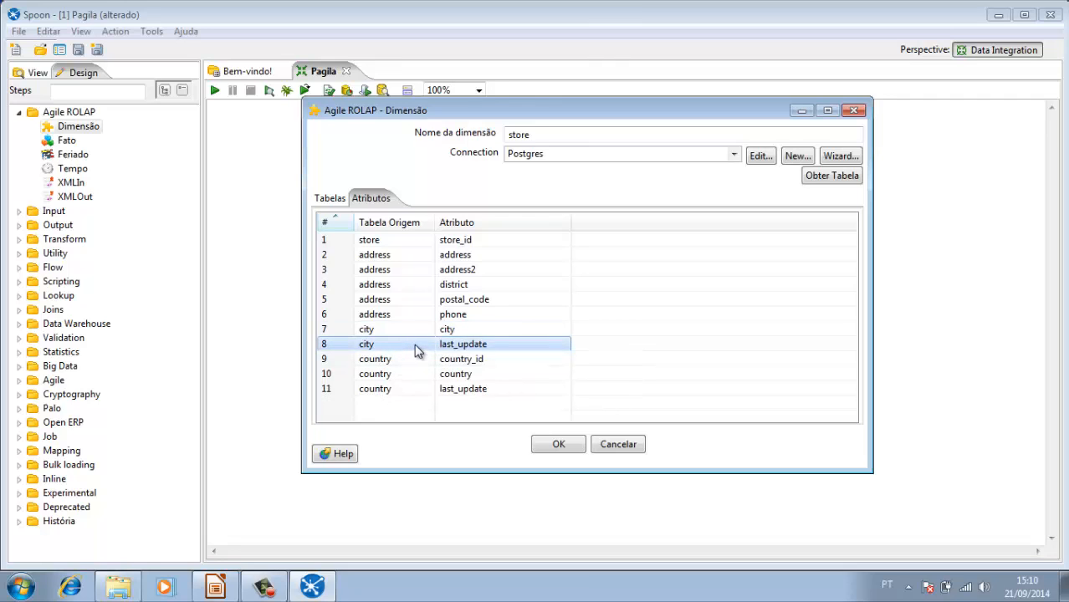
right_click(415, 345)
click(459, 358)
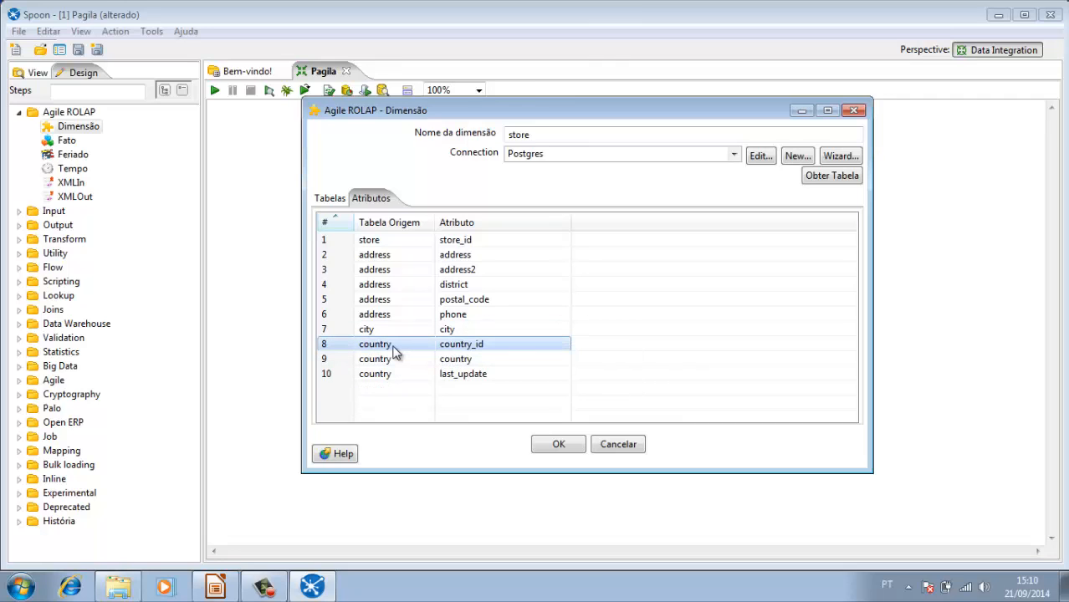
Step: Delete the country table's country_id and last_update rows from the store dimension's attributes
right_click(401, 346)
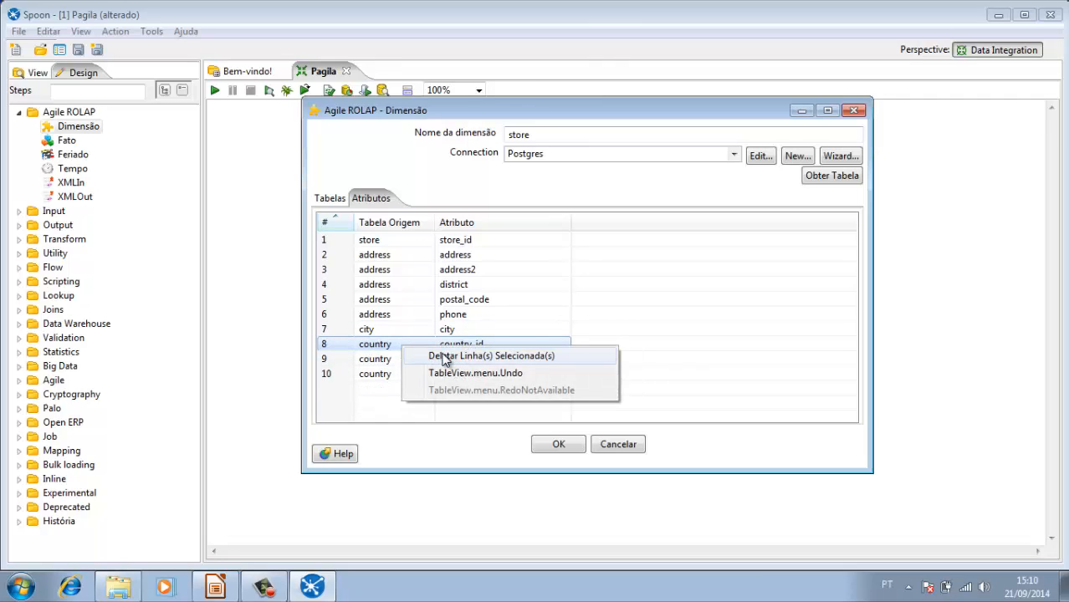
click(444, 356)
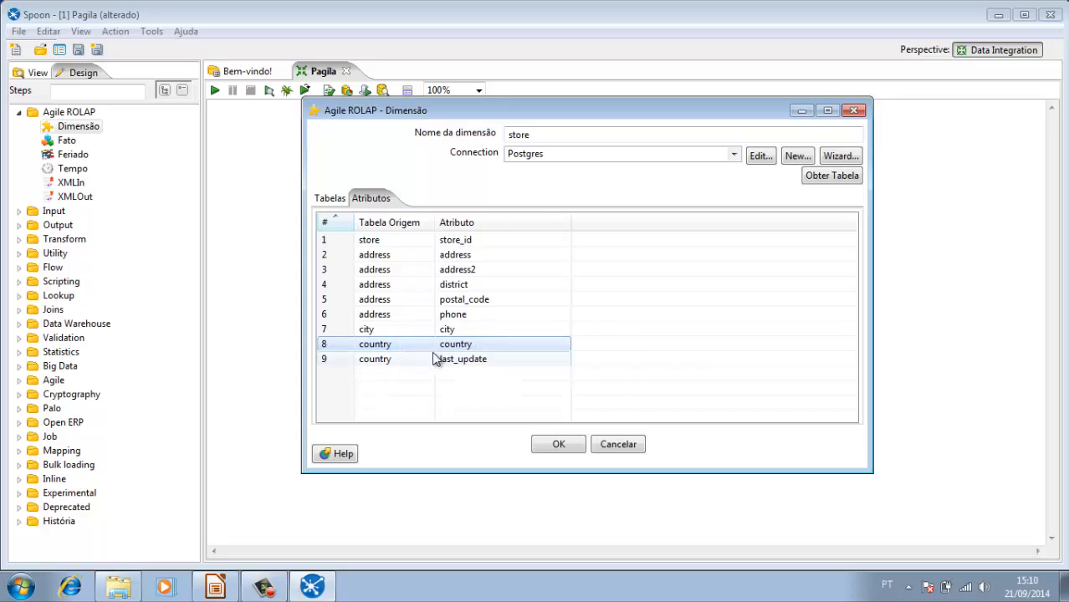
right_click(410, 361)
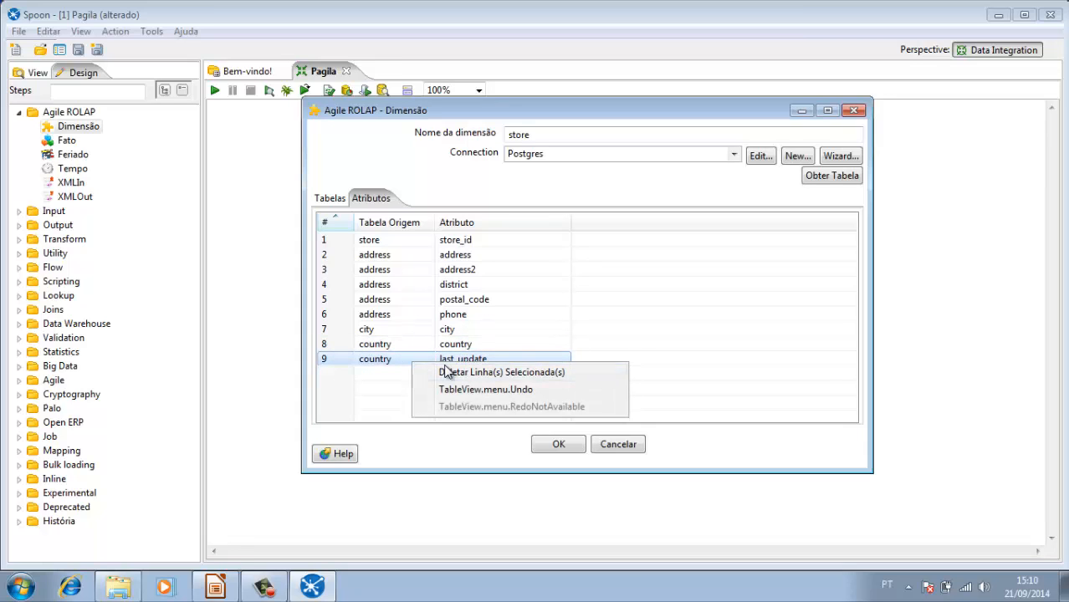
click(446, 371)
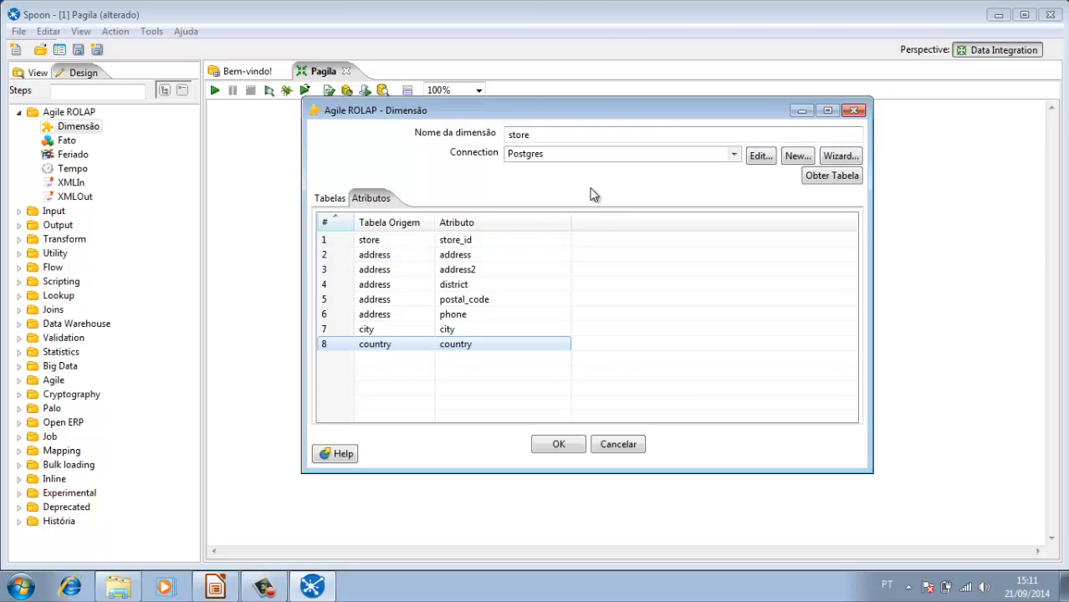
Step: Confirm the store dimension, add a new Dimensão step beside it in the Pagila transformation and open its settings
click(559, 445)
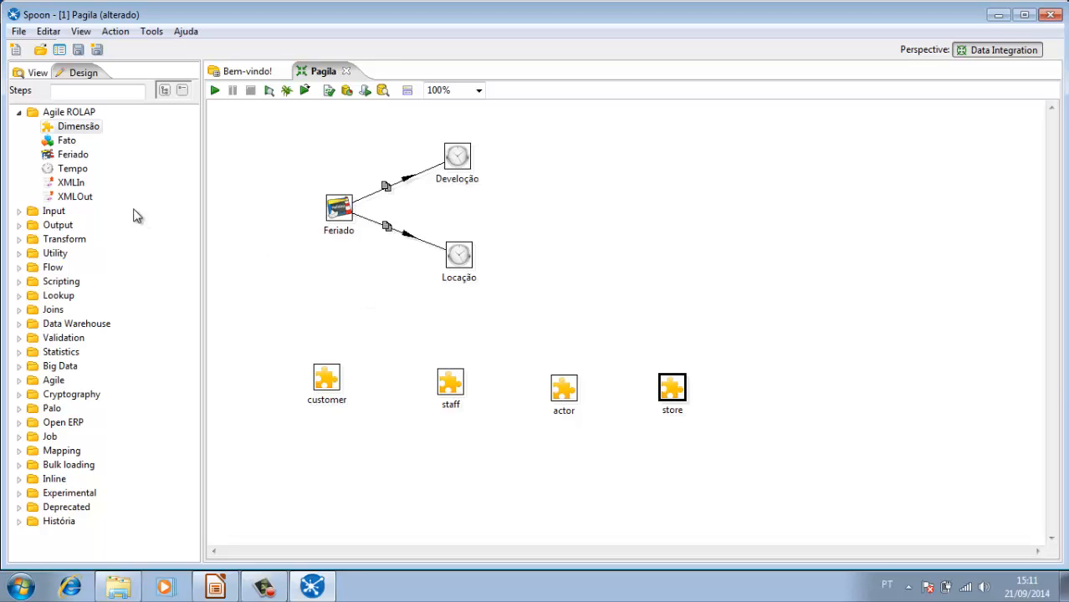
drag(71, 133, 797, 395)
double_click(796, 391)
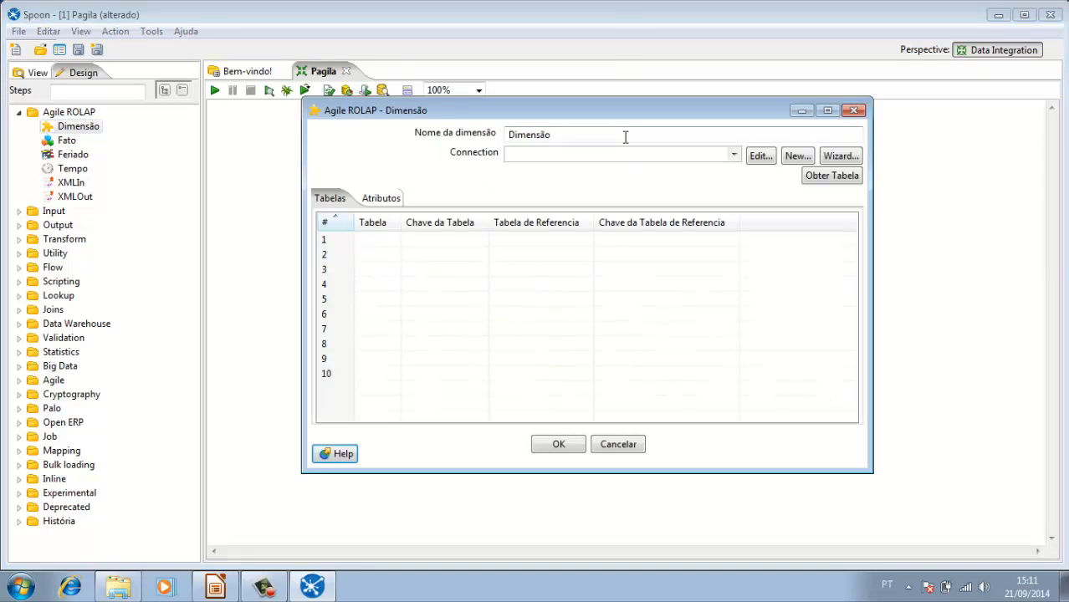
Step: Name the new dimension language and set its connection to Postgres
key(BackSpace)
key(BackSpace)
key(BackSpace)
key(BackSpace)
key(BackSpace)
key(BackSpace)
key(BackSpace)
key(BackSpace)
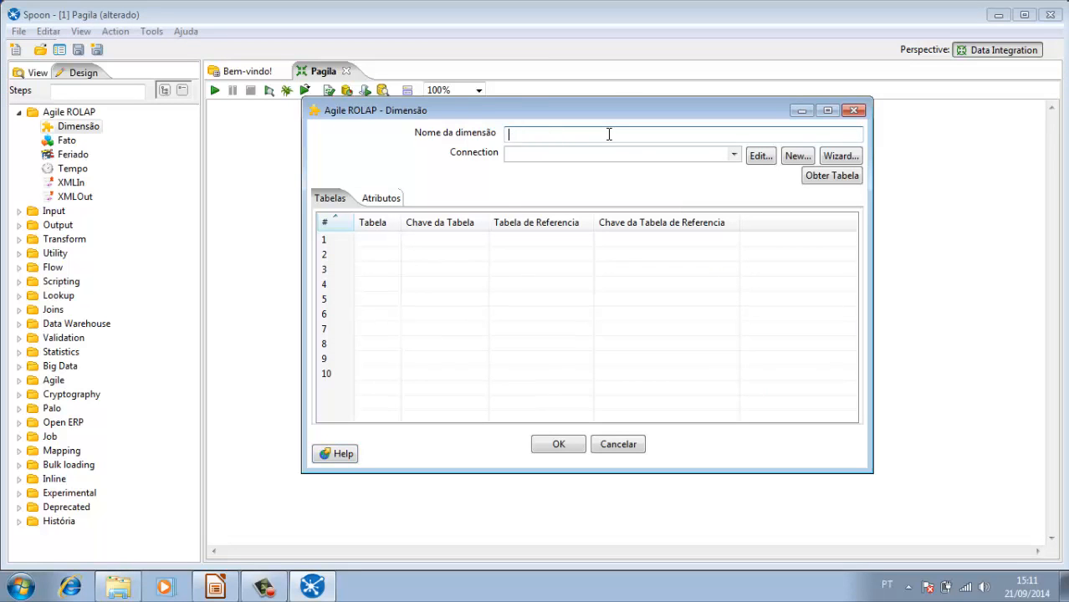
text(language)
click(734, 155)
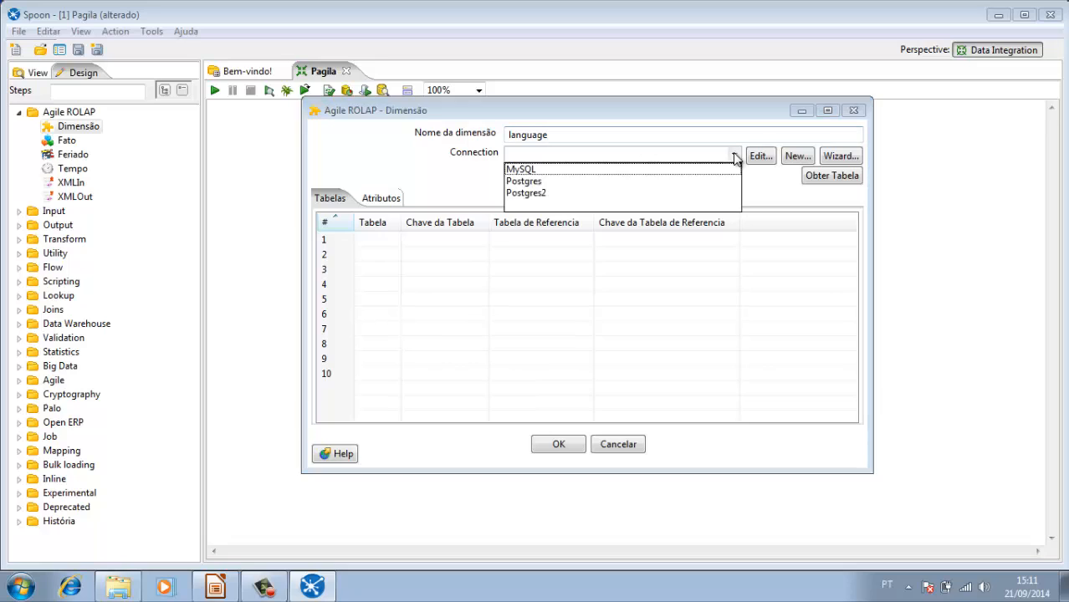
click(638, 180)
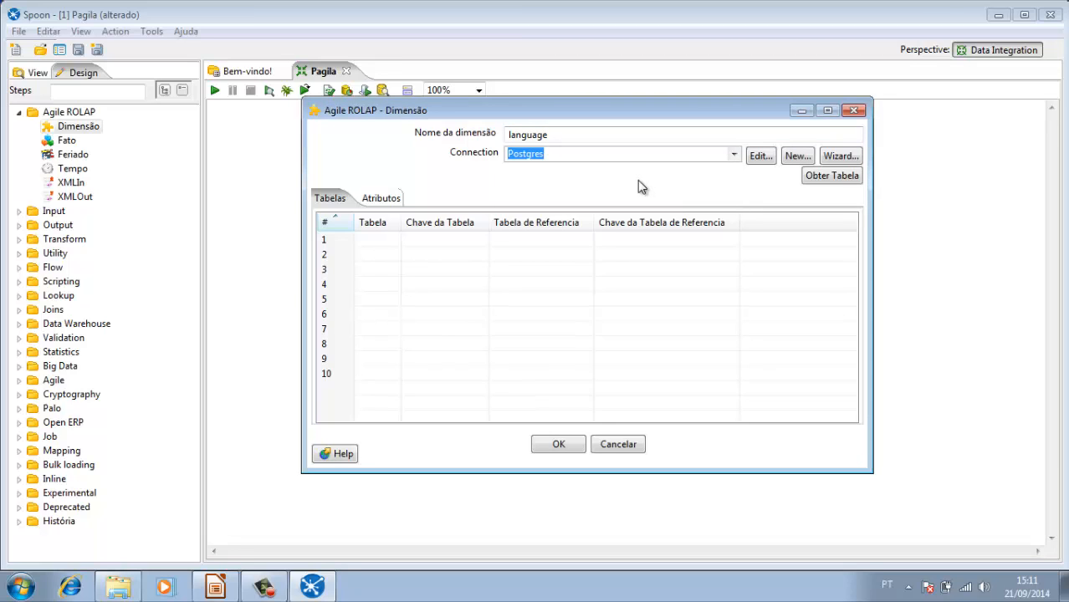
Step: Add the film table from the Postgres database to the language dimension
click(820, 177)
click(320, 183)
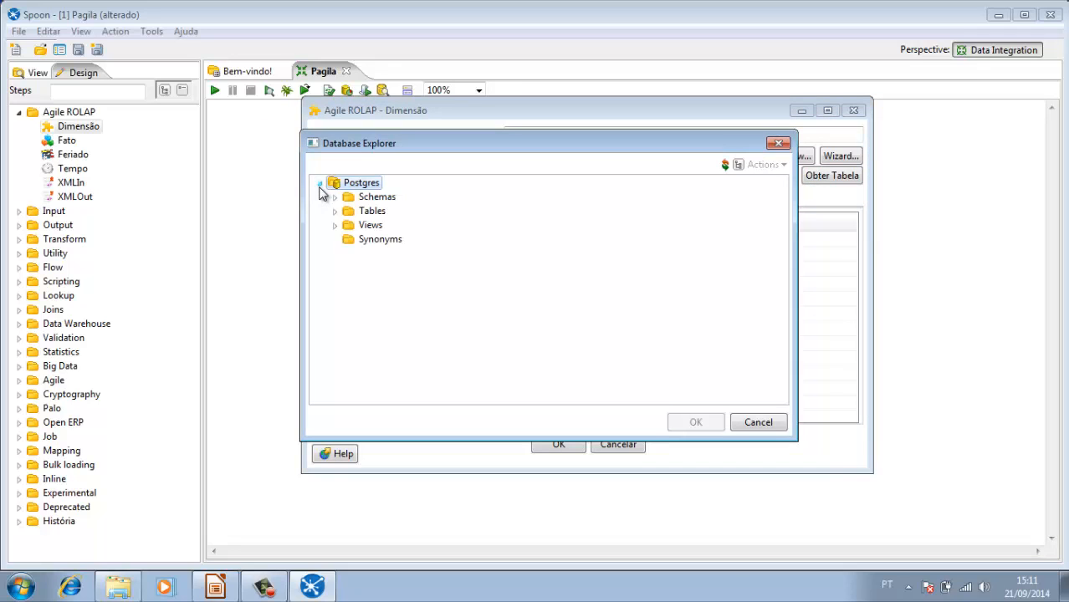
click(335, 211)
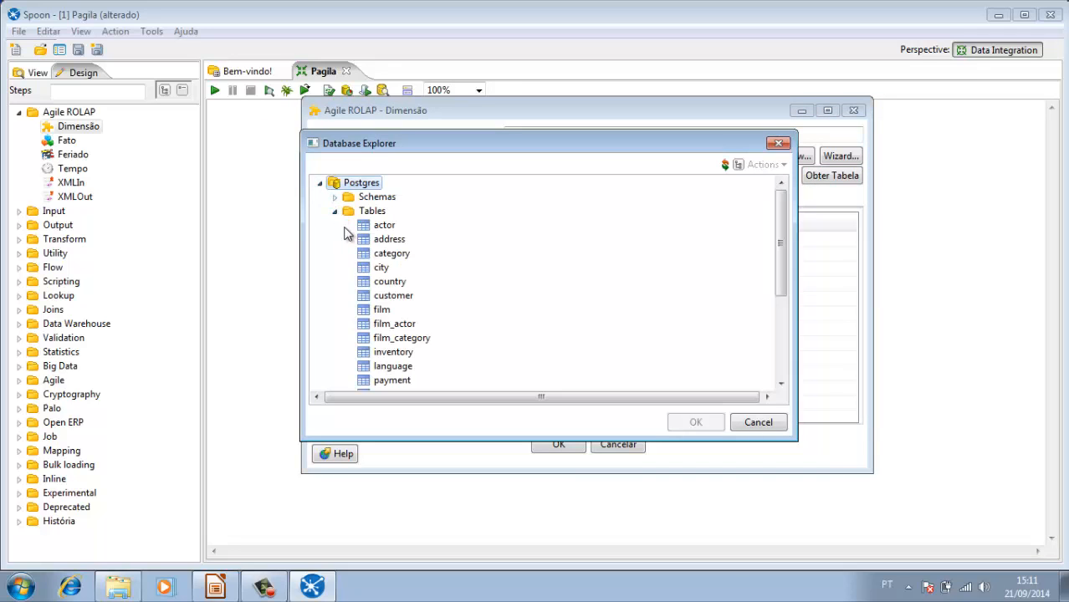
click(378, 309)
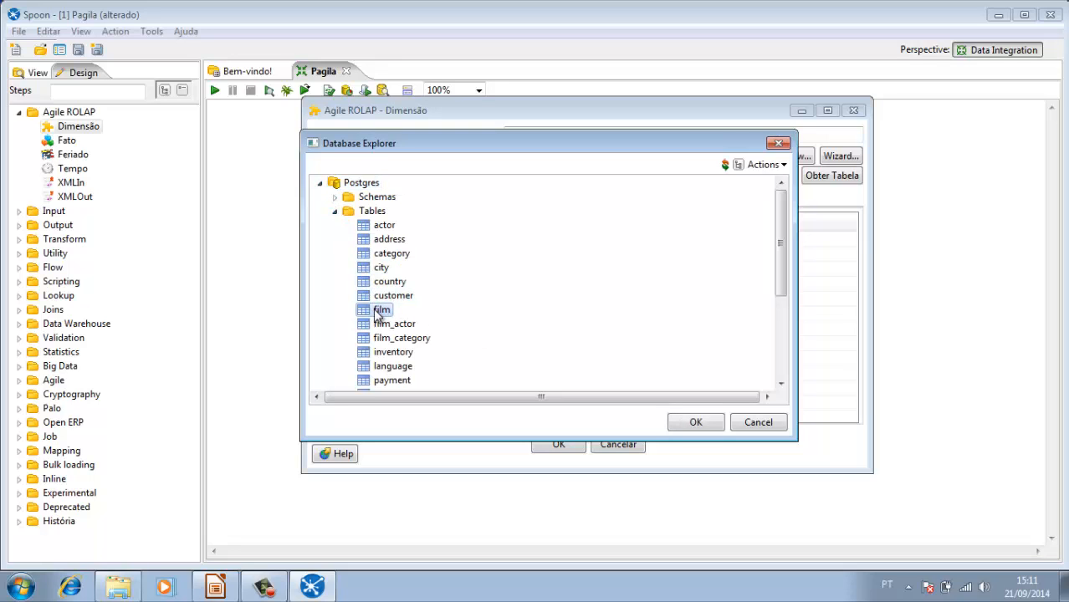
double_click(383, 311)
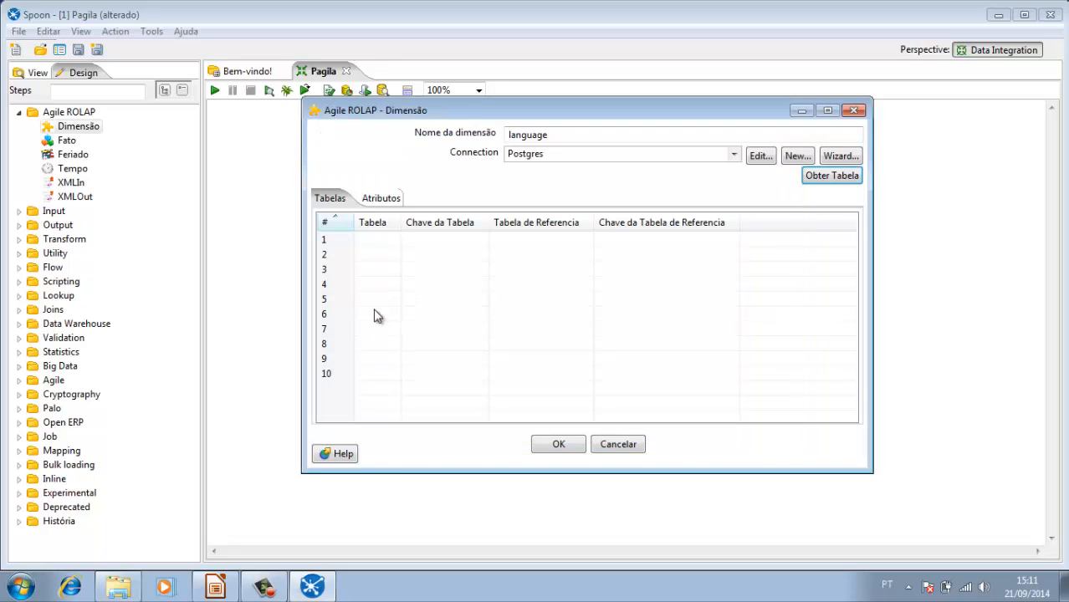
Step: Add the language table from the Postgres database below film and widen the Tabela column to show its full name
click(831, 178)
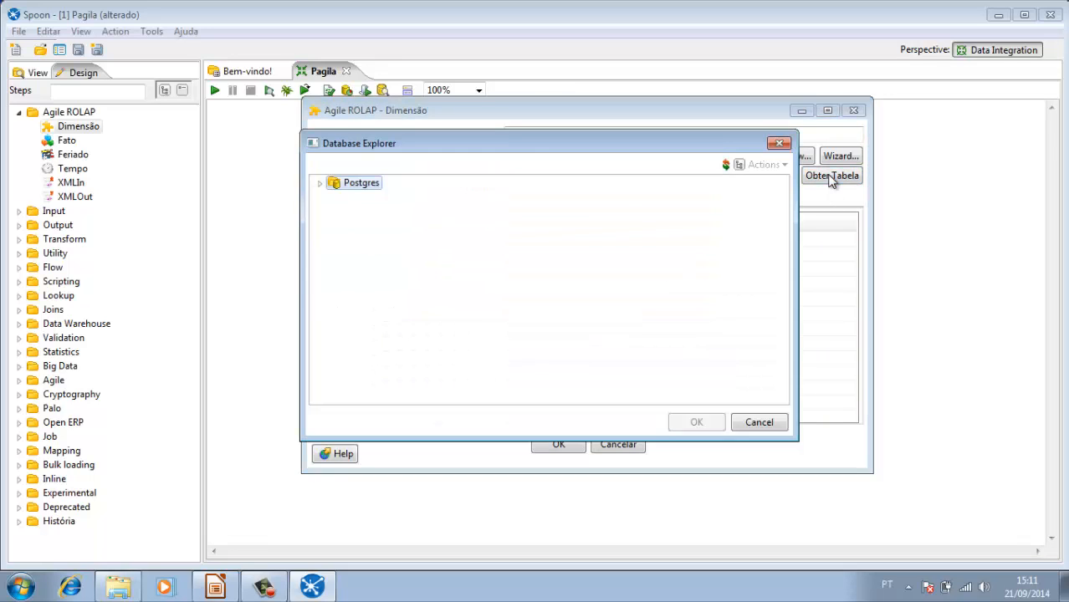
click(318, 184)
click(334, 212)
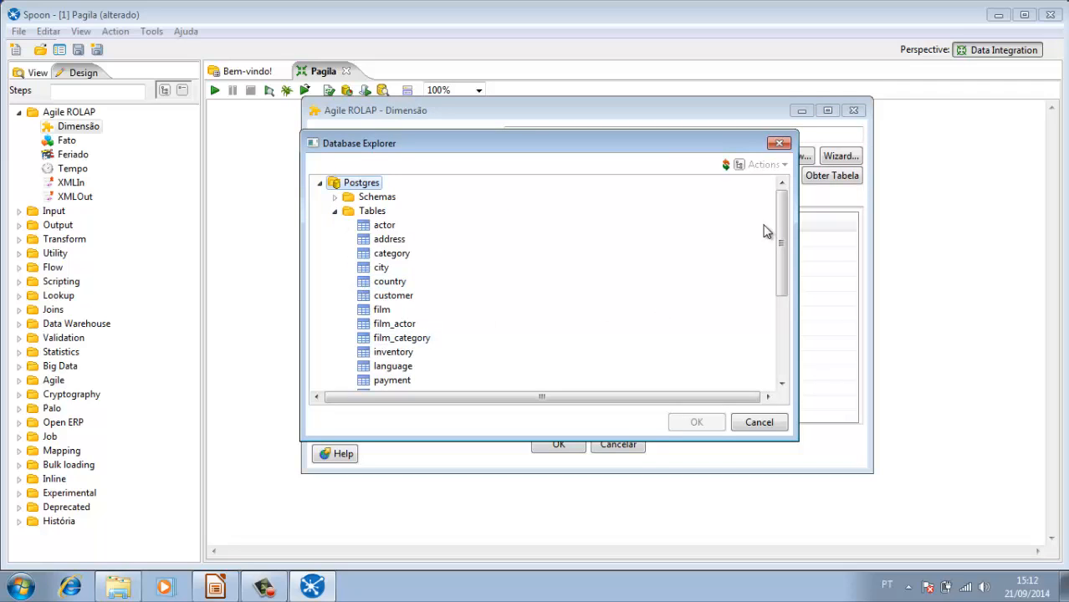
click(382, 367)
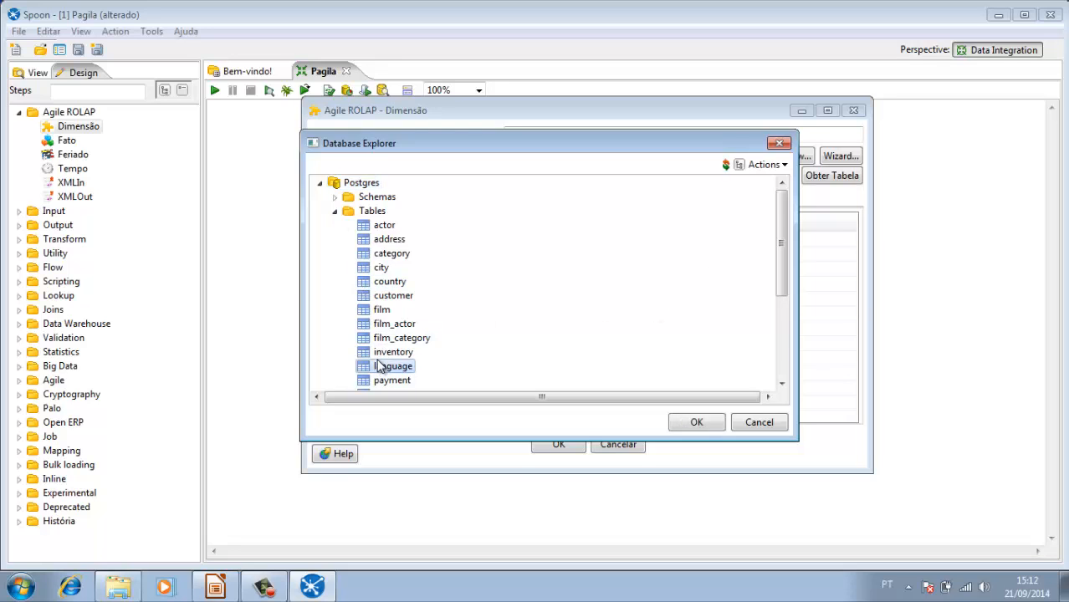
double_click(383, 367)
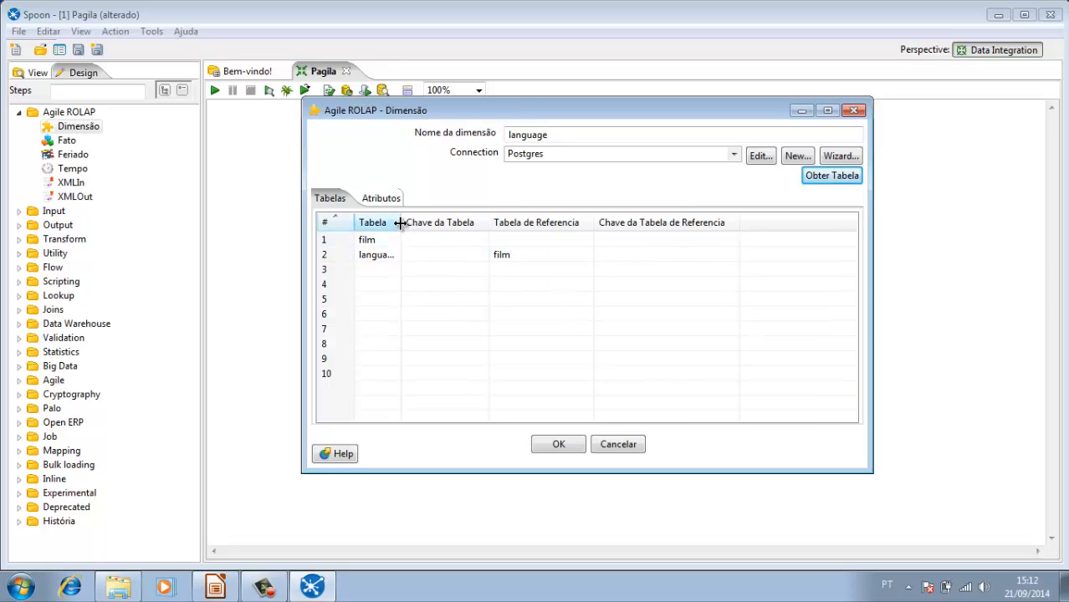
drag(400, 223, 440, 222)
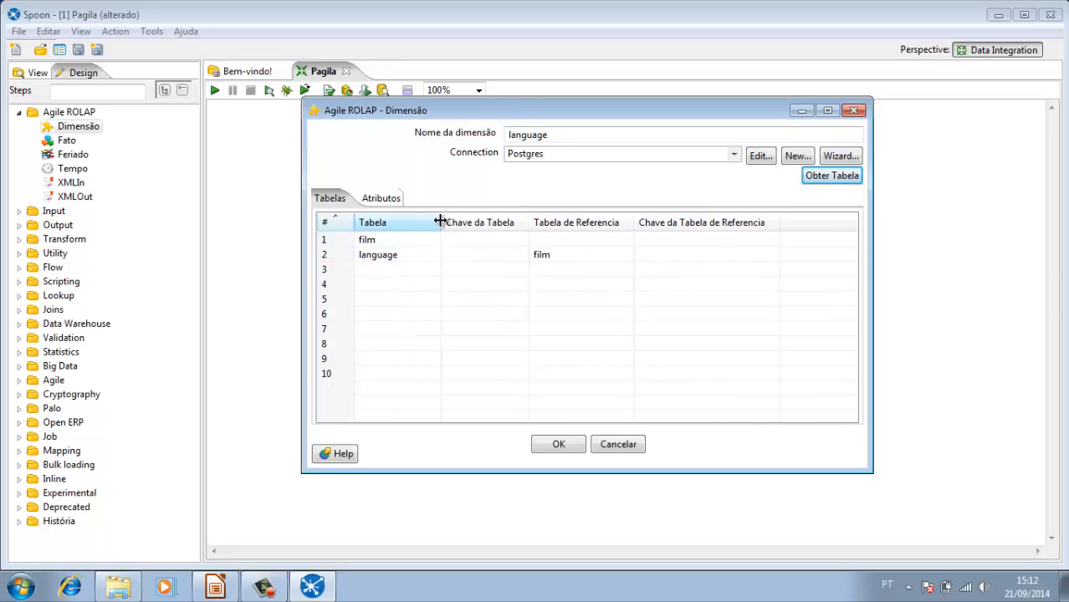
Step: Set the film table's key to film_id
click(381, 243)
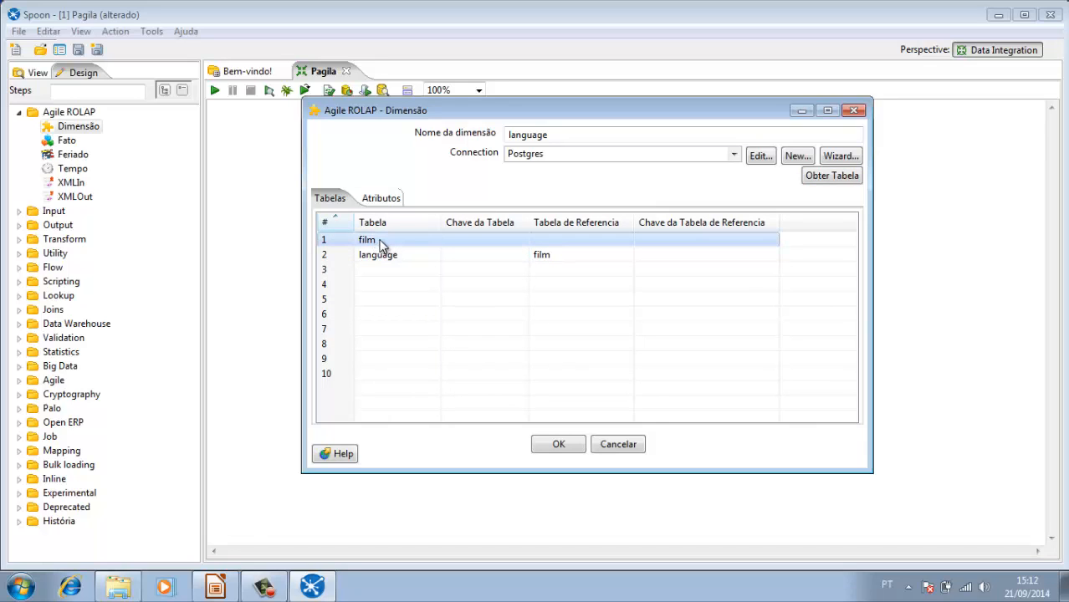
click(517, 244)
click(517, 244)
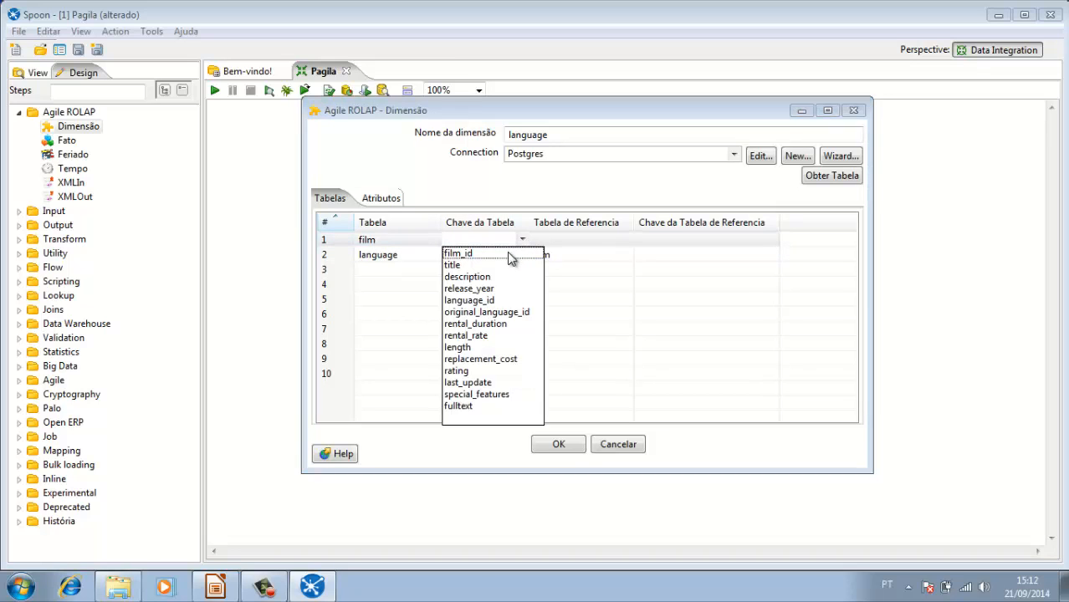
click(508, 252)
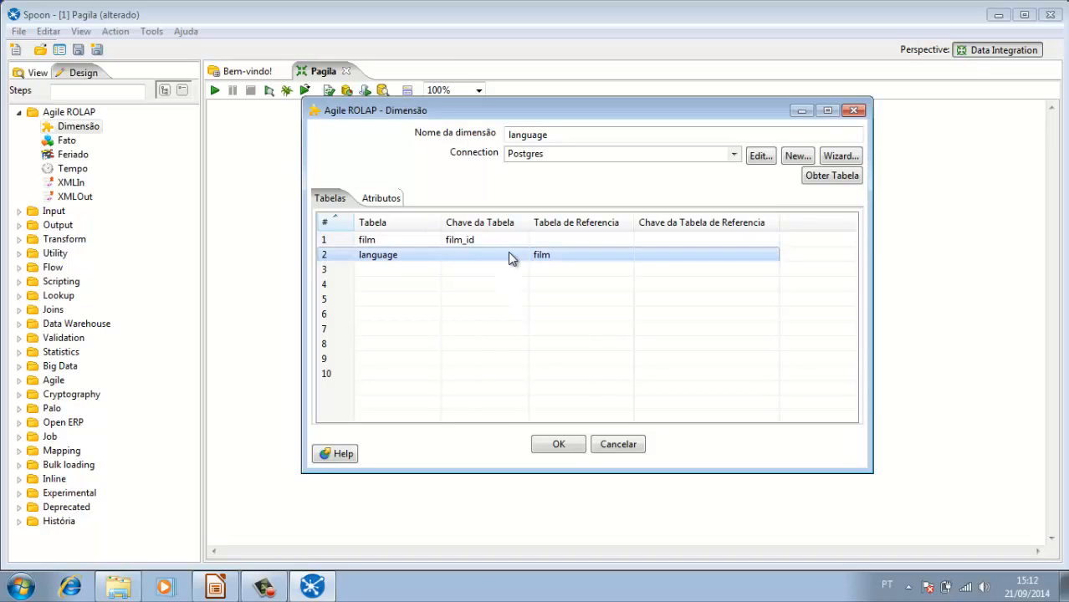
click(399, 242)
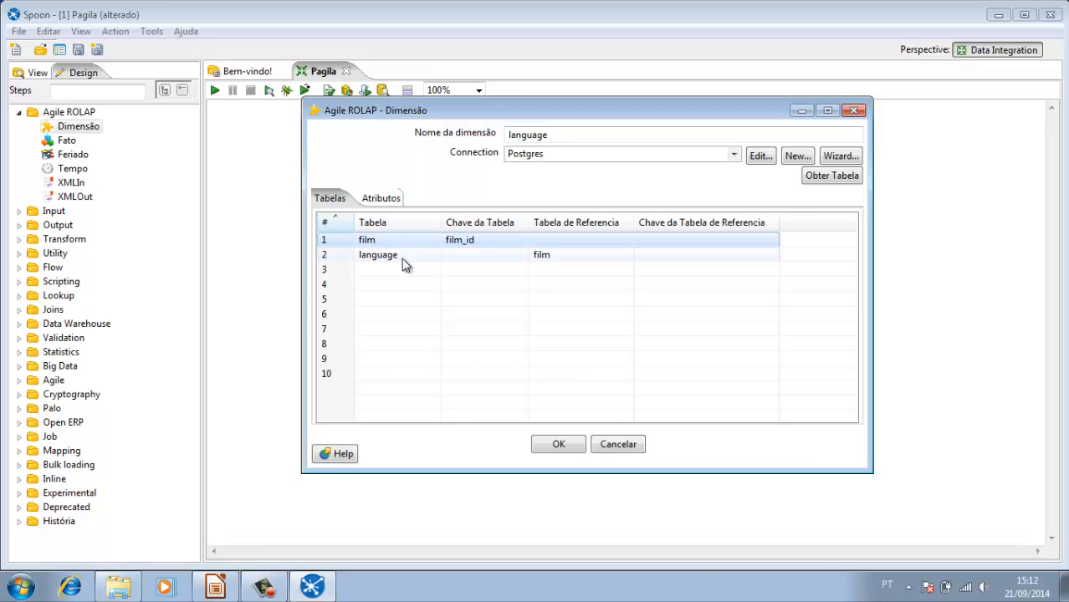
Step: Join the language table to film, using language_id as both the table key and the reference table key
click(404, 257)
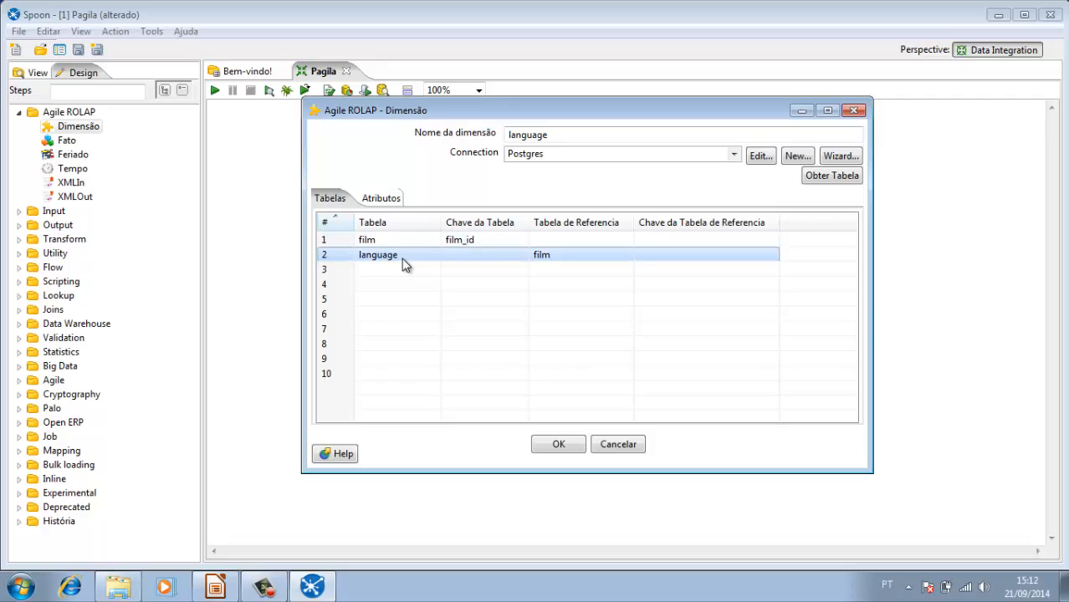
click(521, 254)
click(522, 255)
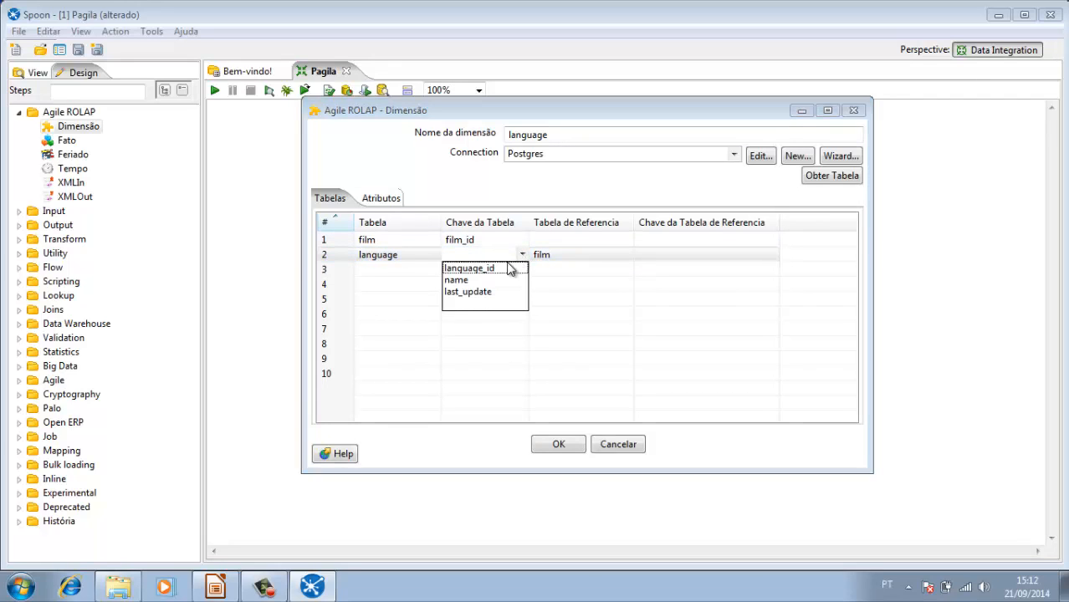
click(502, 266)
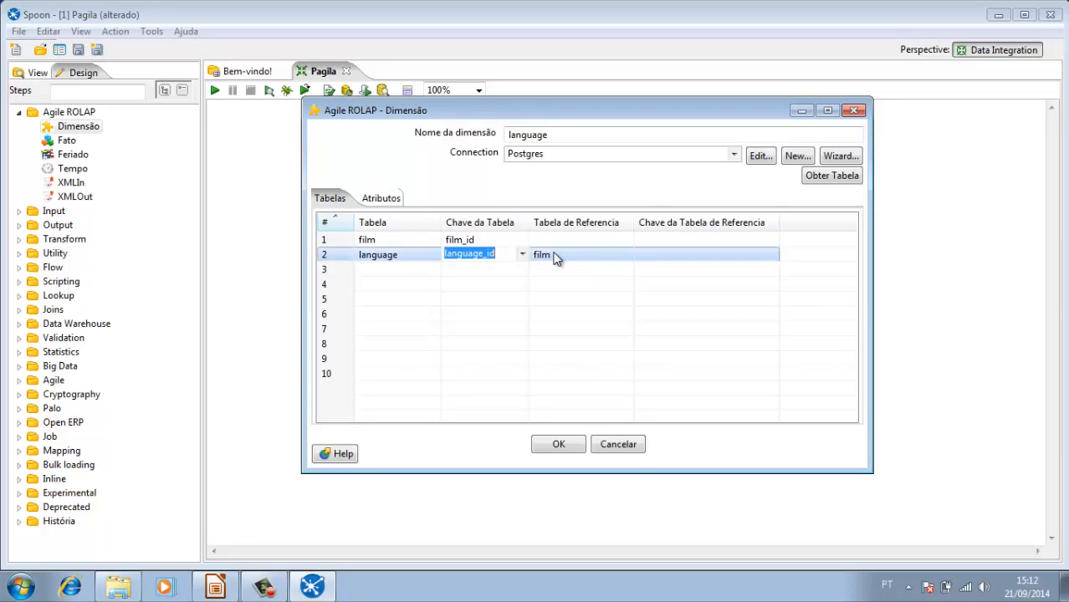
click(554, 254)
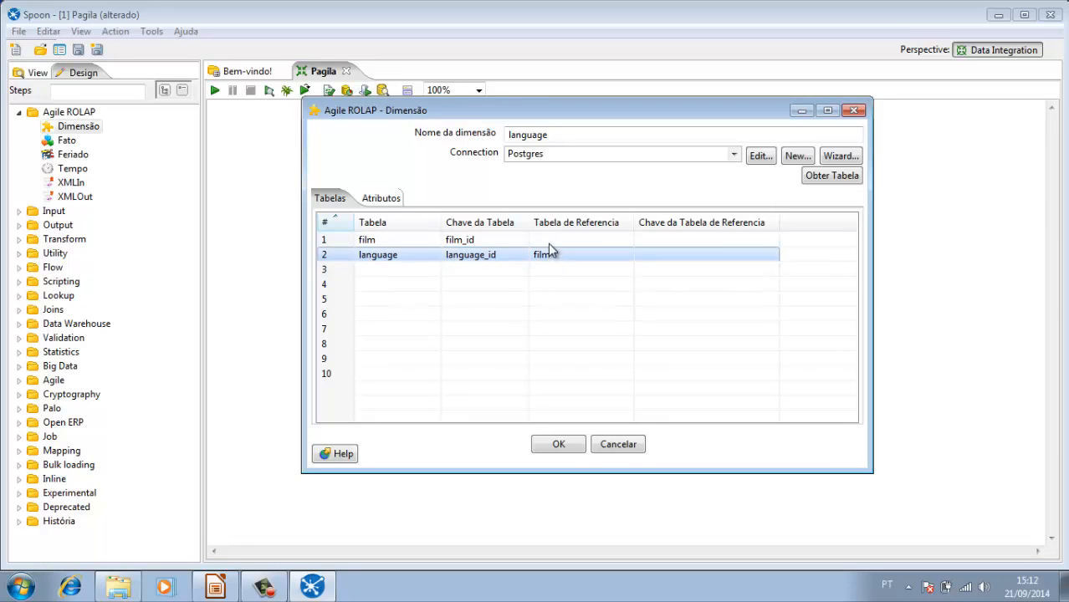
click(766, 255)
click(773, 258)
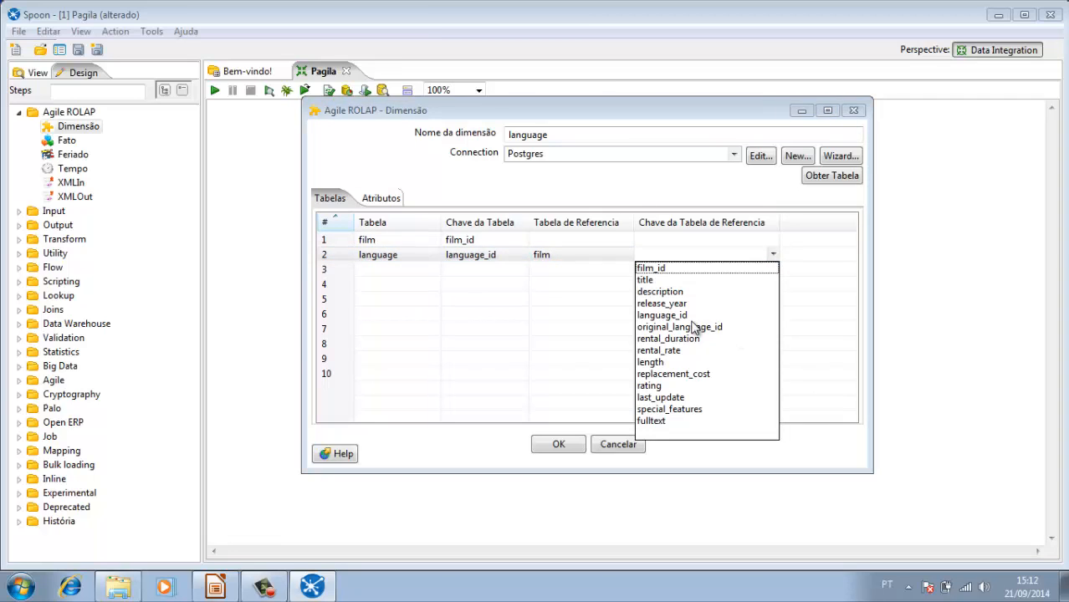
click(669, 315)
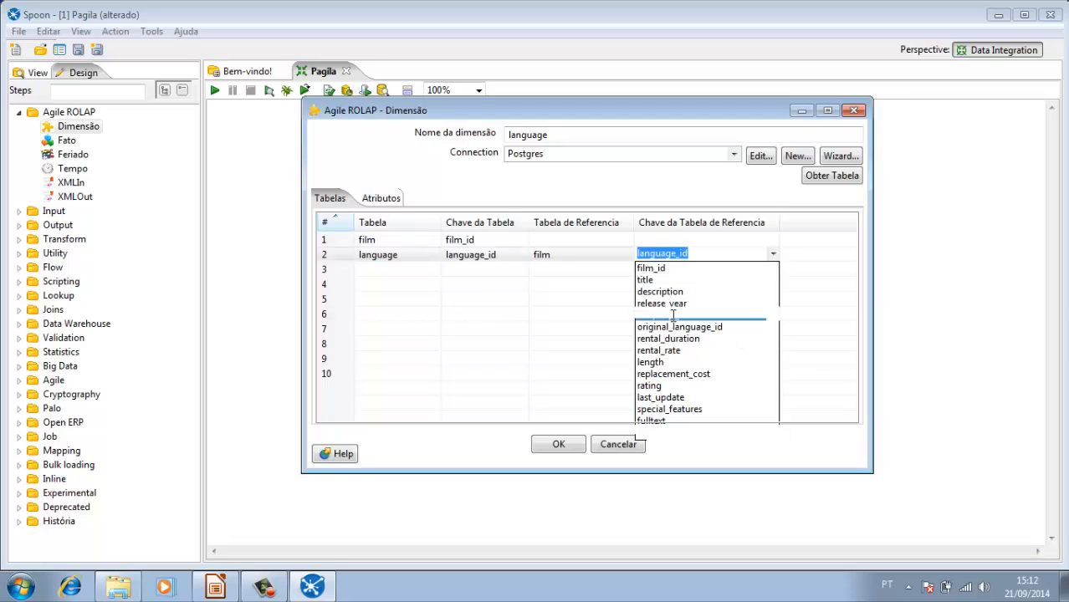
click(556, 259)
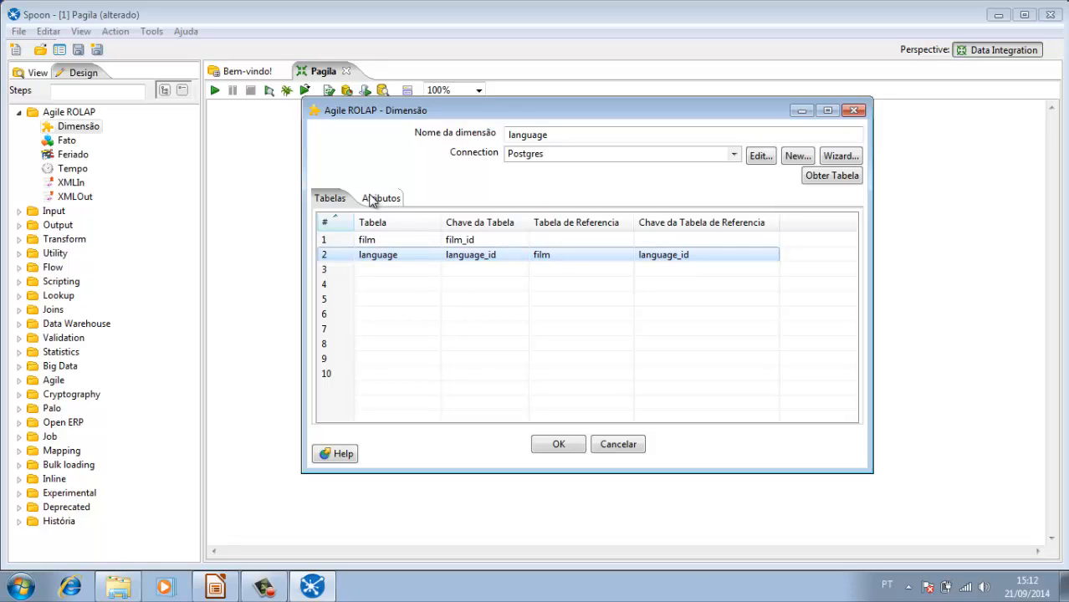
Step: Widen the attribute name column and delete the film table's language_id and original_language_id rows from the dimension's attributes
click(372, 199)
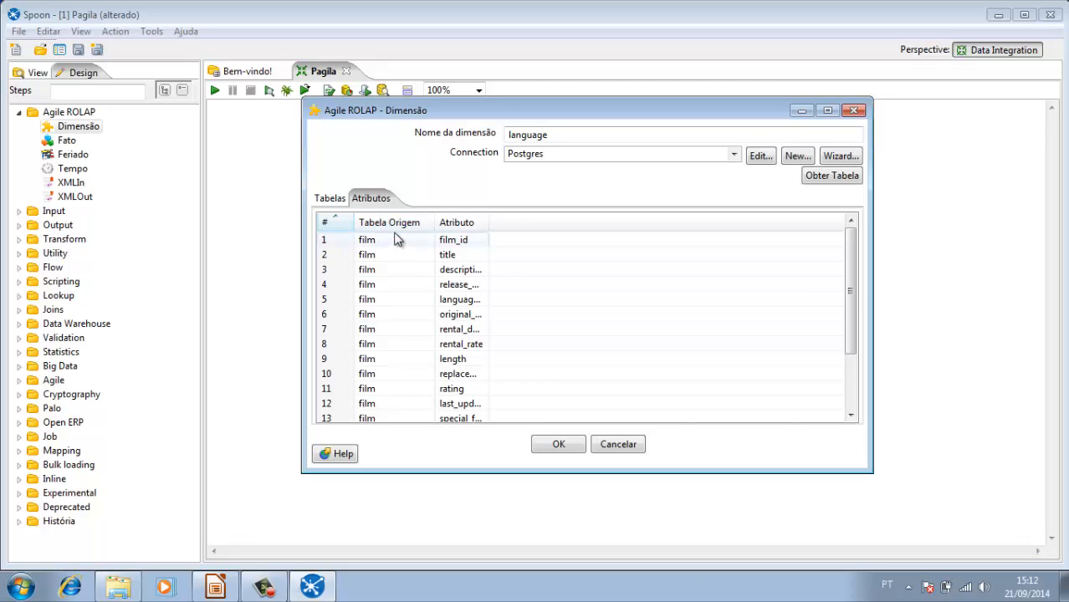
drag(486, 220, 510, 222)
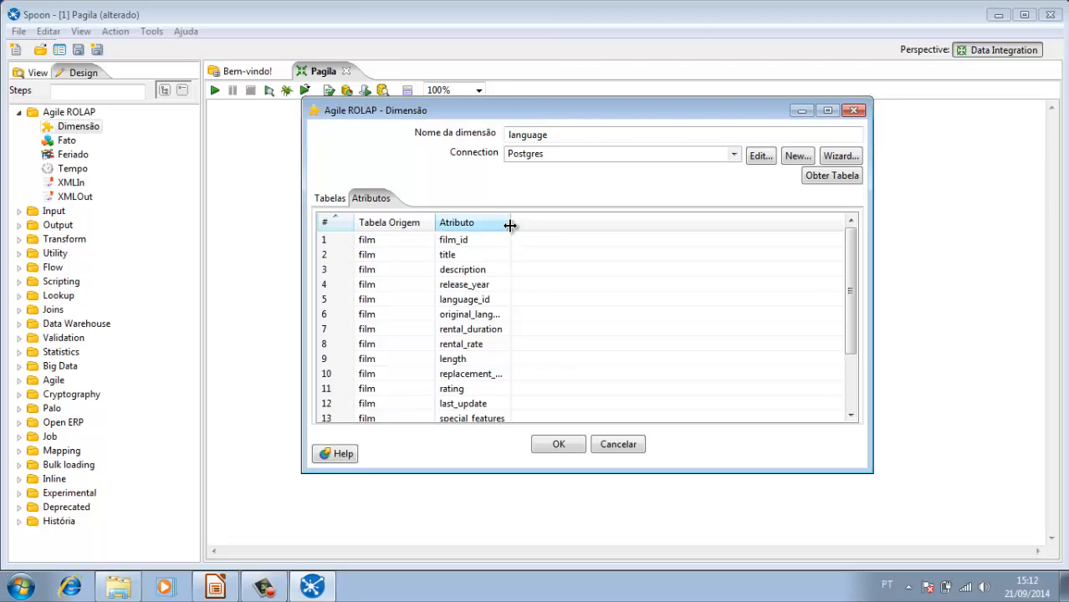
drag(511, 224, 602, 224)
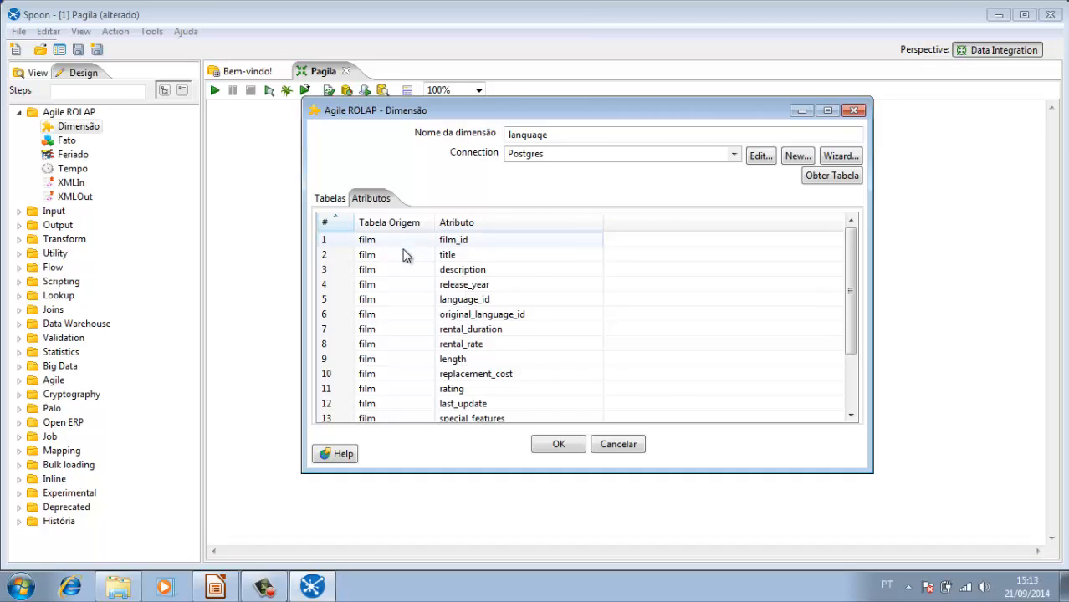
right_click(416, 302)
click(448, 317)
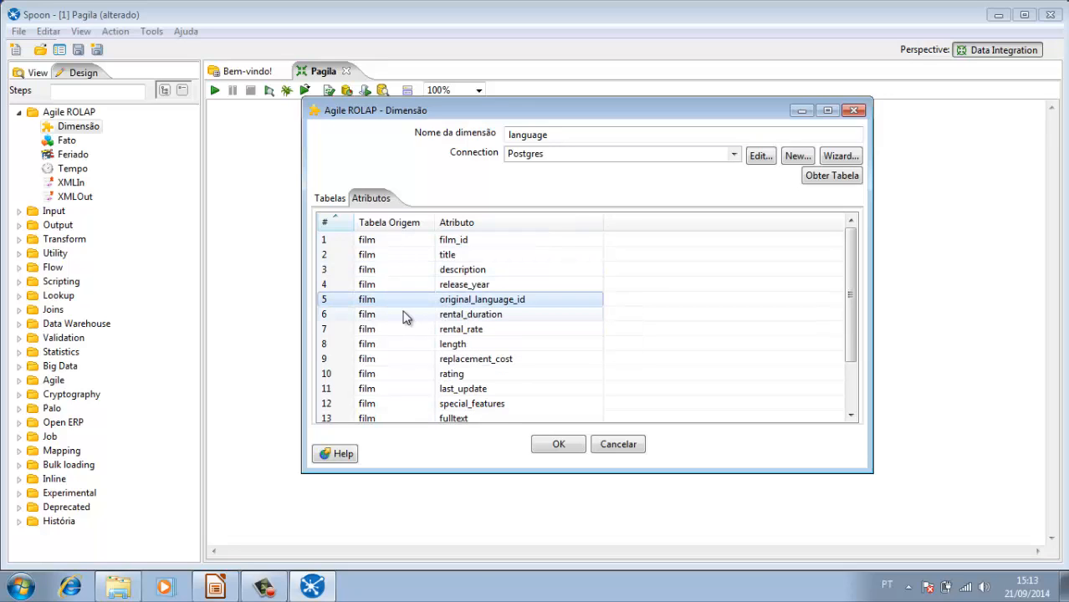
right_click(428, 303)
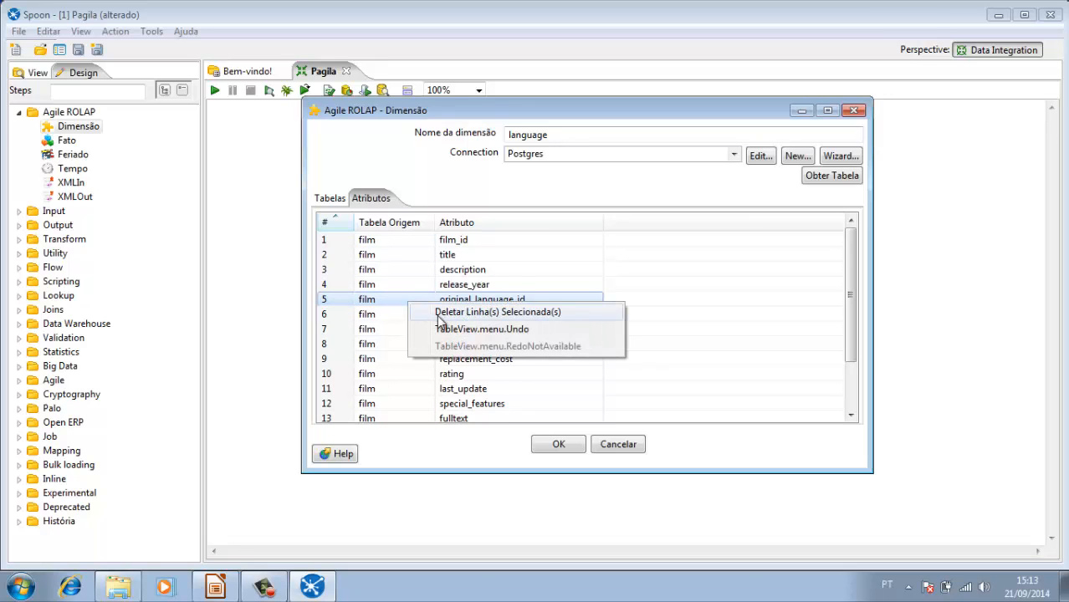
click(436, 316)
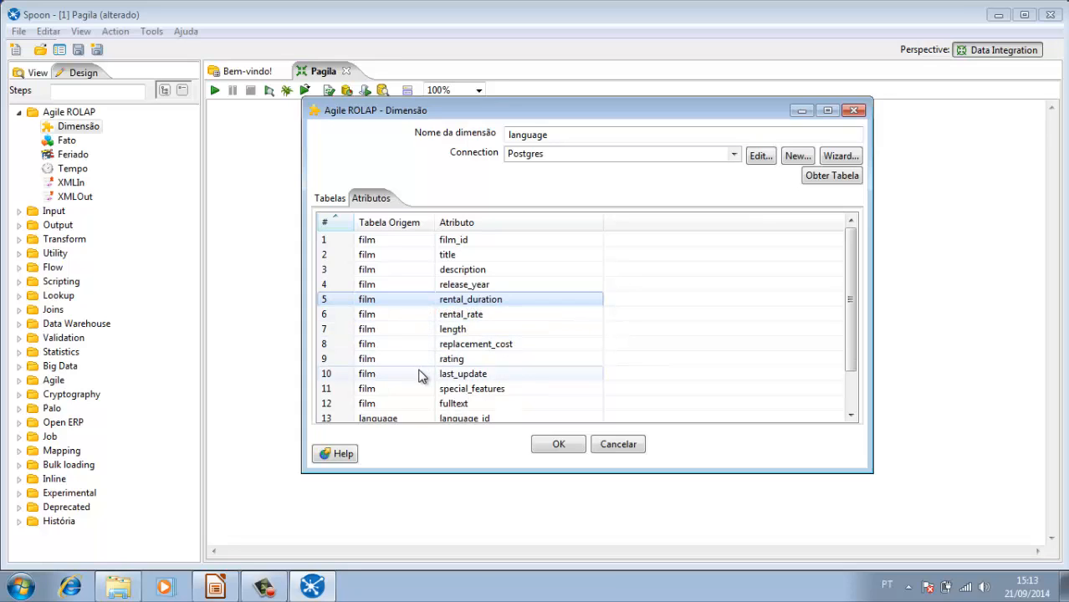
Step: Delete the film table's last_update row and the language table's language_id row from the dimension's attributes
right_click(423, 377)
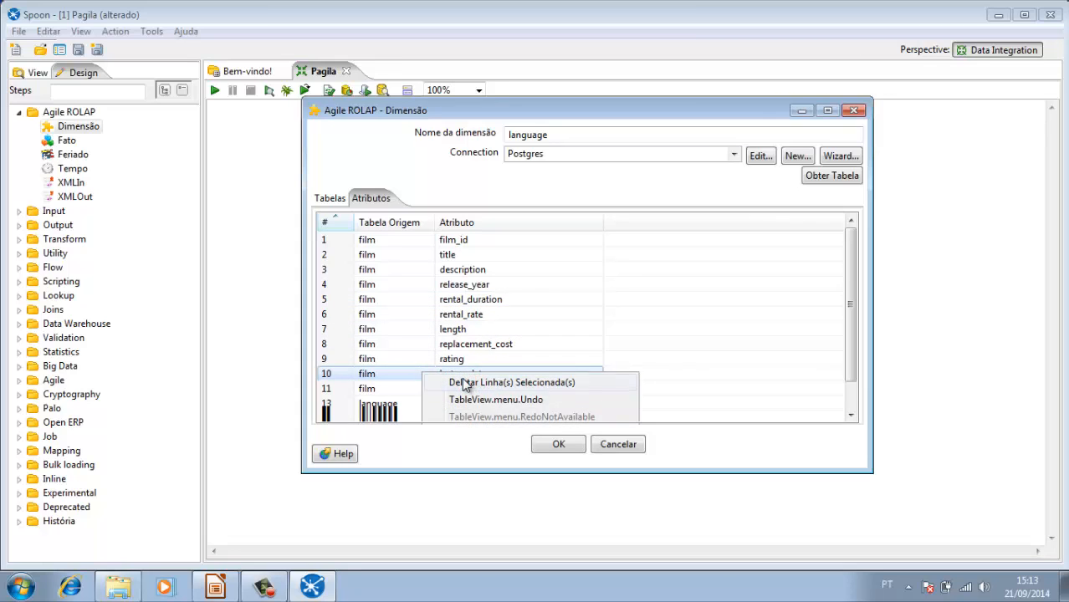
click(462, 382)
right_click(417, 404)
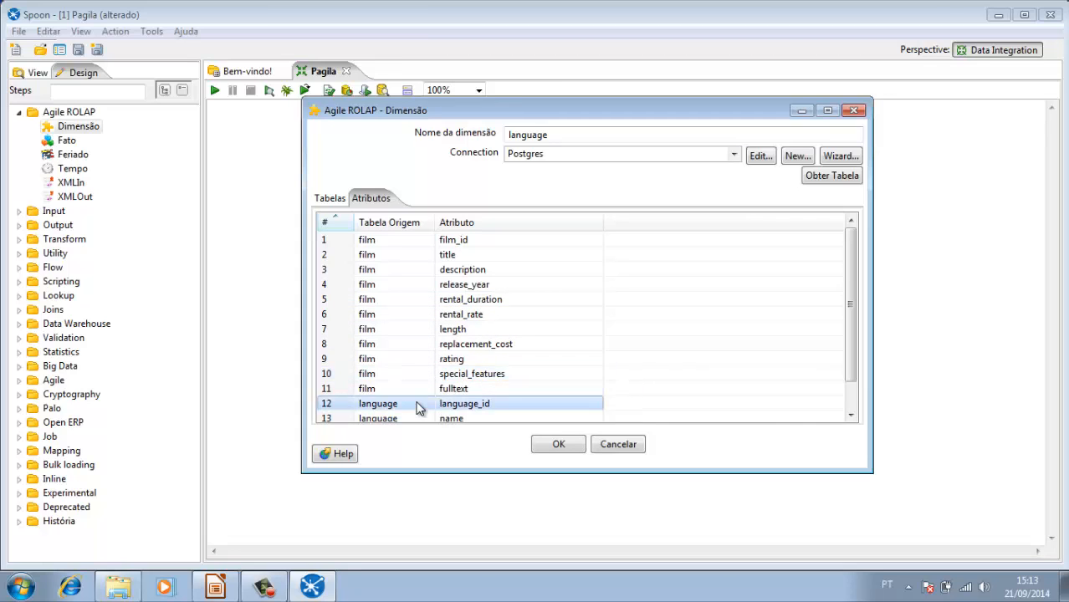
click(473, 413)
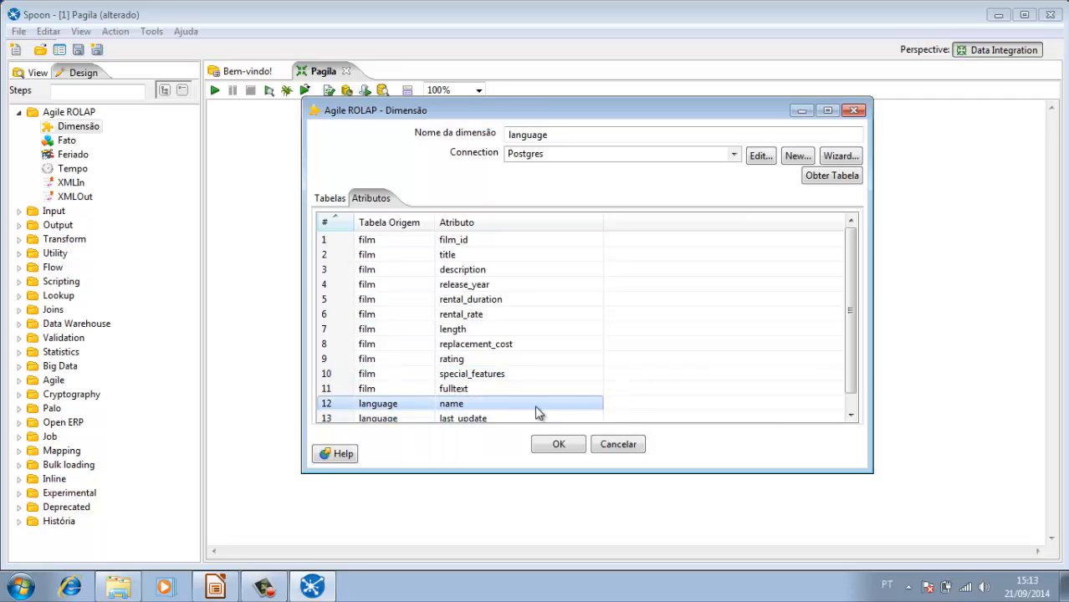
Step: Delete the language table's last_update row from the attributes and accept the language dimension
click(429, 420)
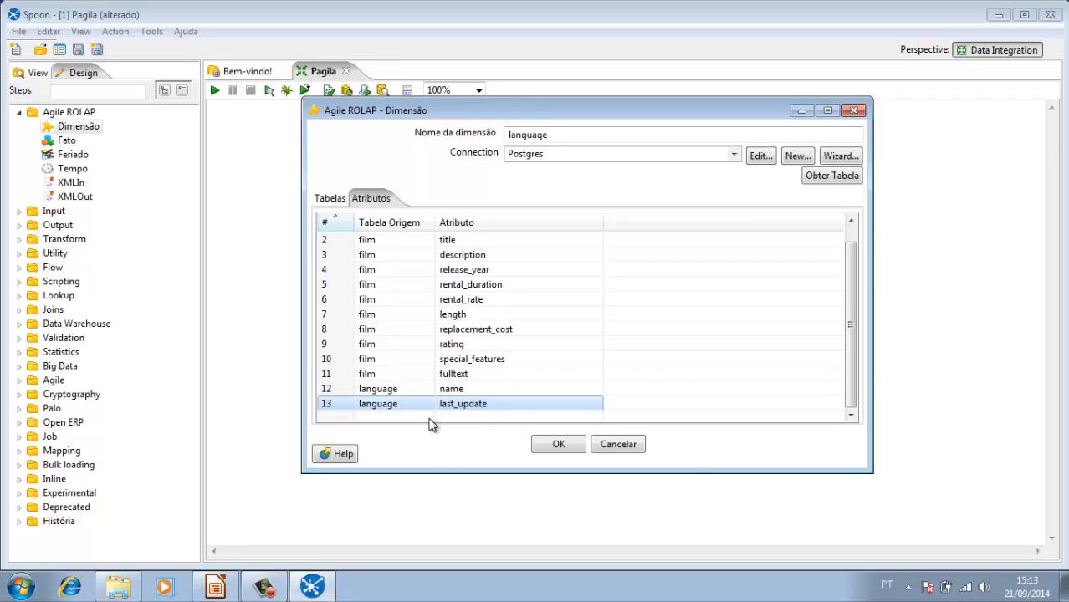
right_click(424, 408)
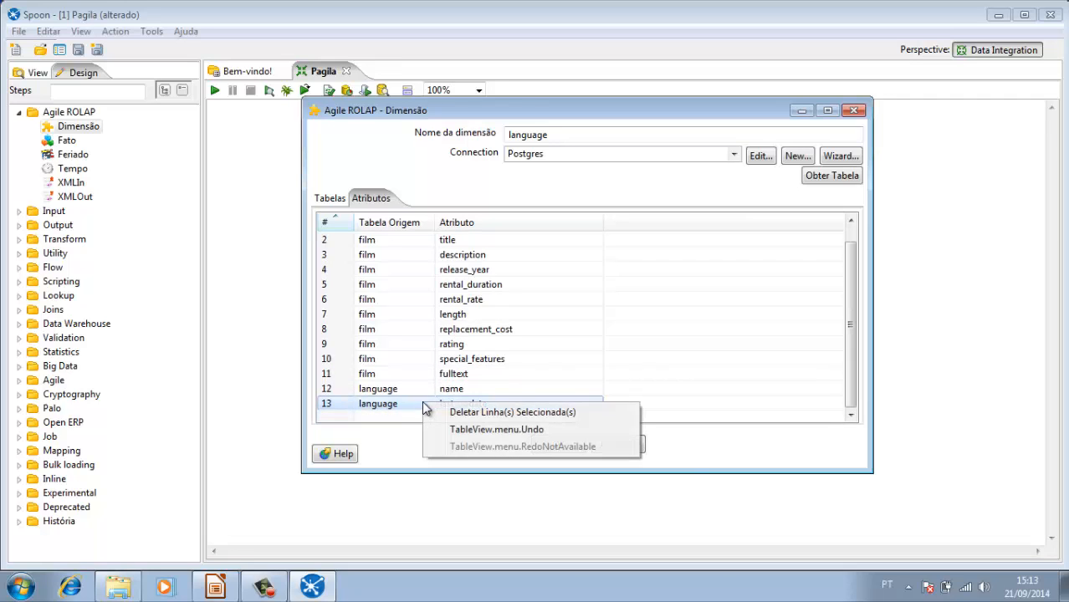
click(475, 414)
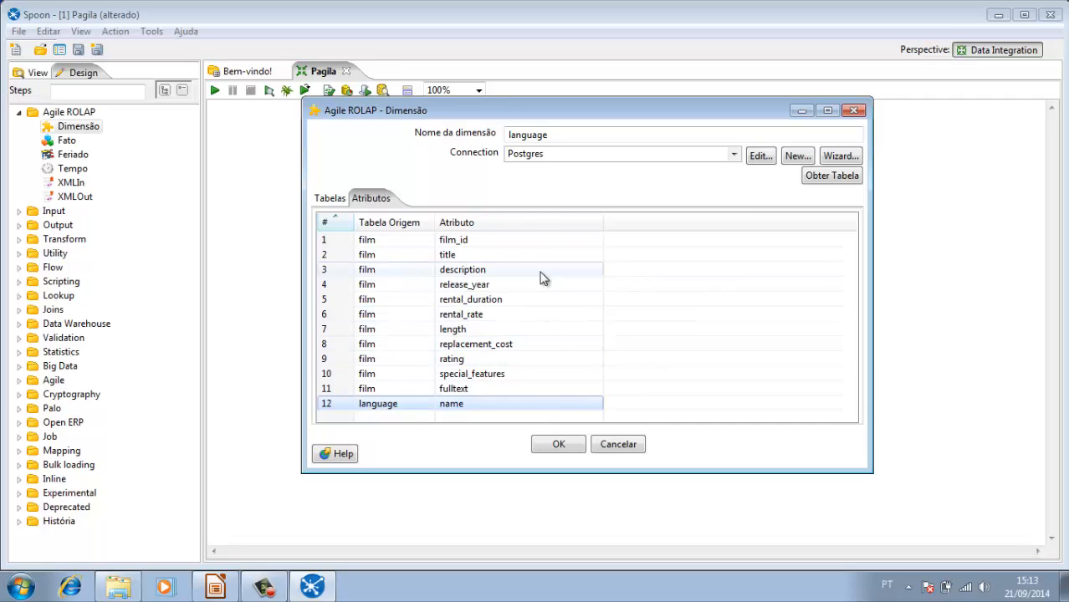
click(560, 446)
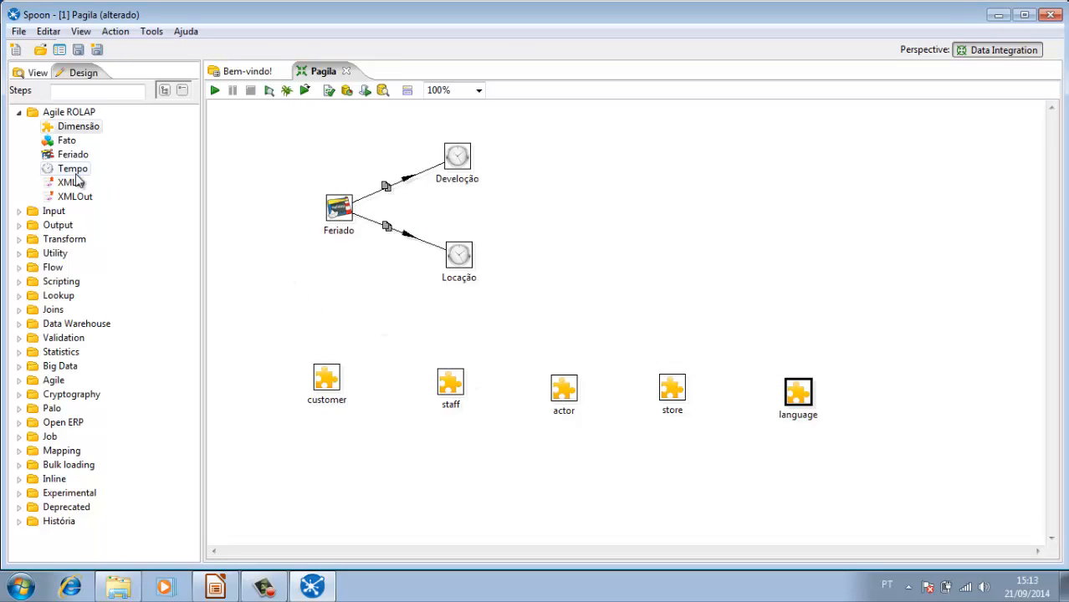
Step: Add another Dimensão step beside the language step, name the dimension film and set its connection to Postgres
drag(262, 125, 910, 393)
double_click(909, 395)
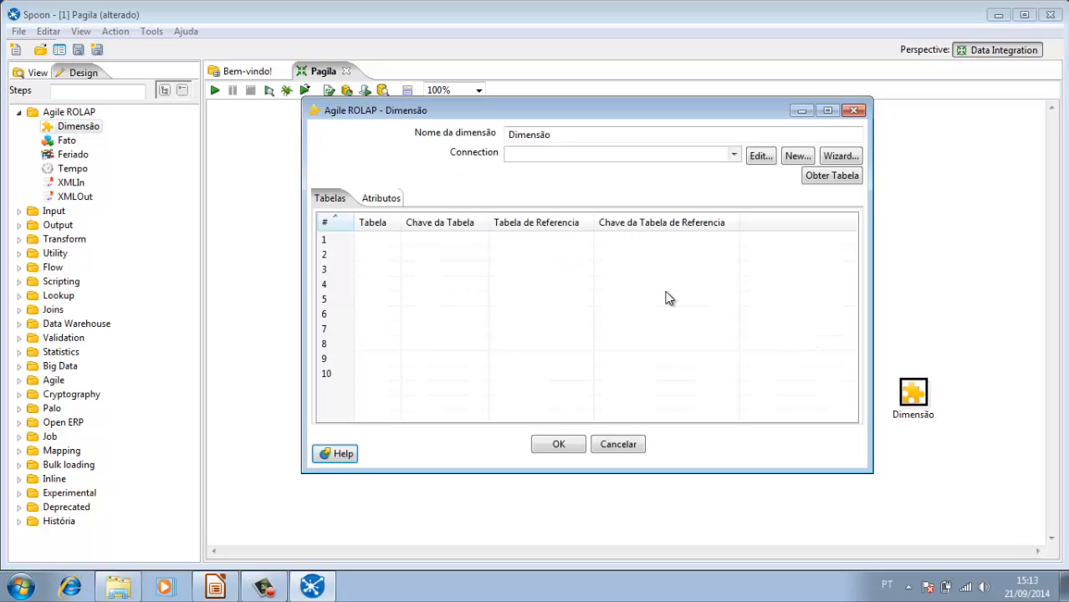
click(565, 135)
key(BackSpace)
key(BackSpace)
key(BackSpace)
key(BackSpace)
key(BackSpace)
key(BackSpace)
key(BackSpace)
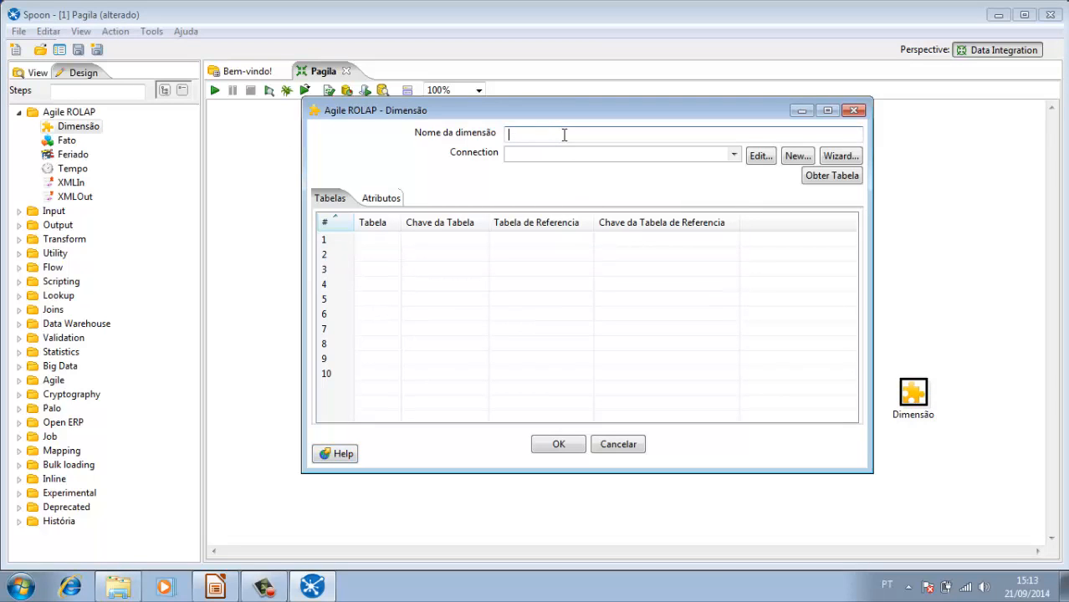
text(film)
click(732, 155)
click(696, 181)
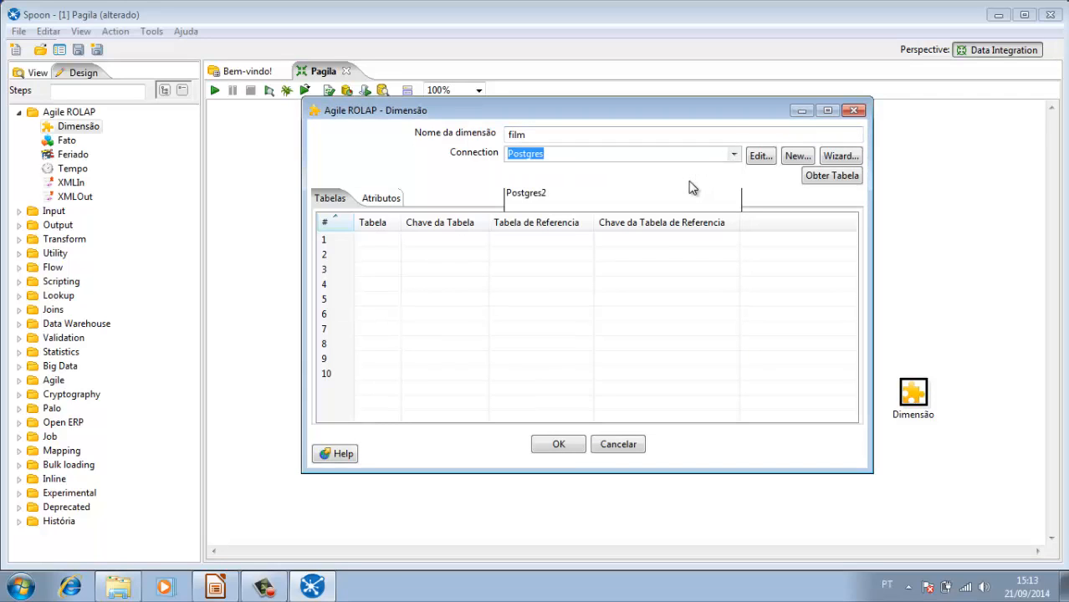
Step: Add the film table from the Postgres database as the dimension's first table
click(818, 180)
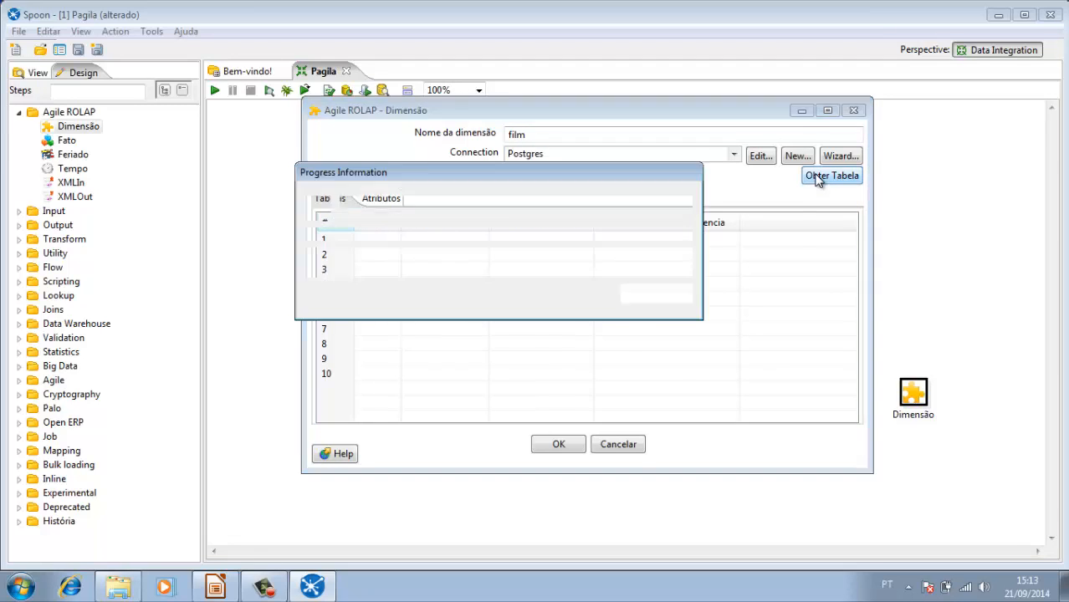
click(321, 183)
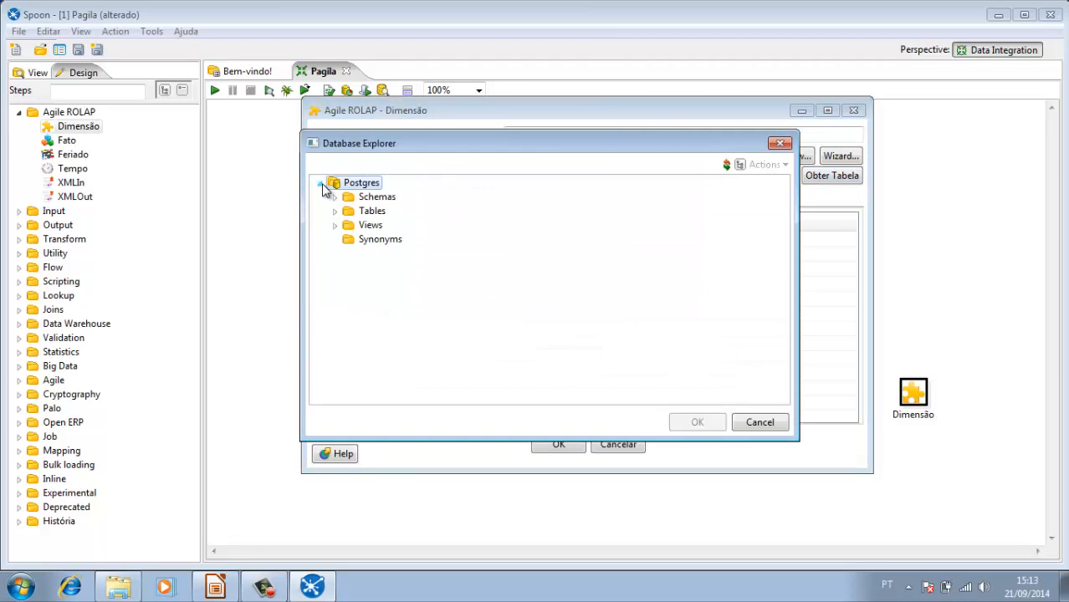
click(335, 211)
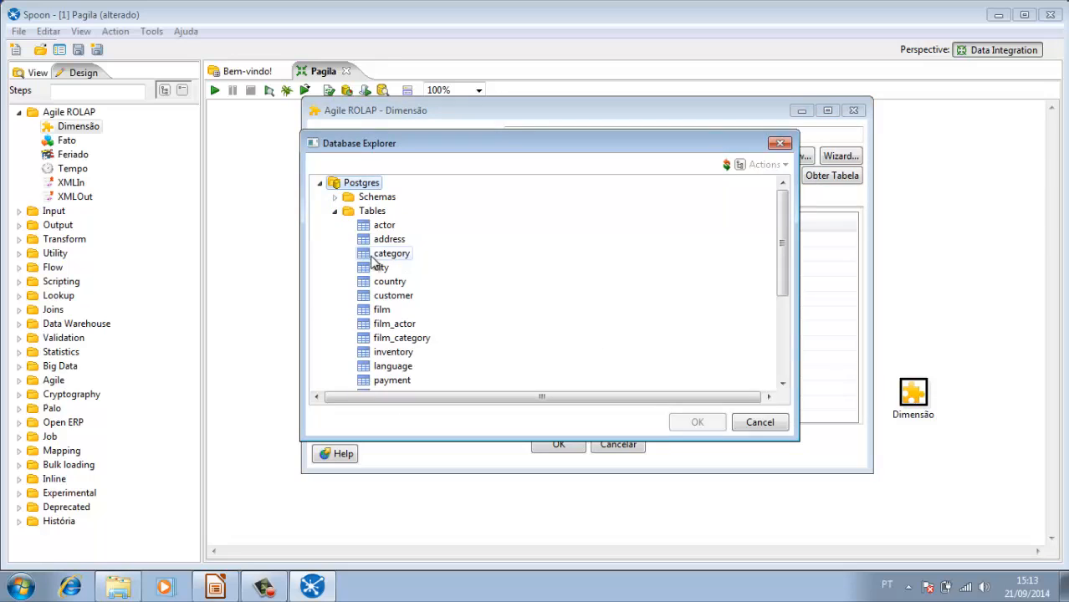
double_click(382, 310)
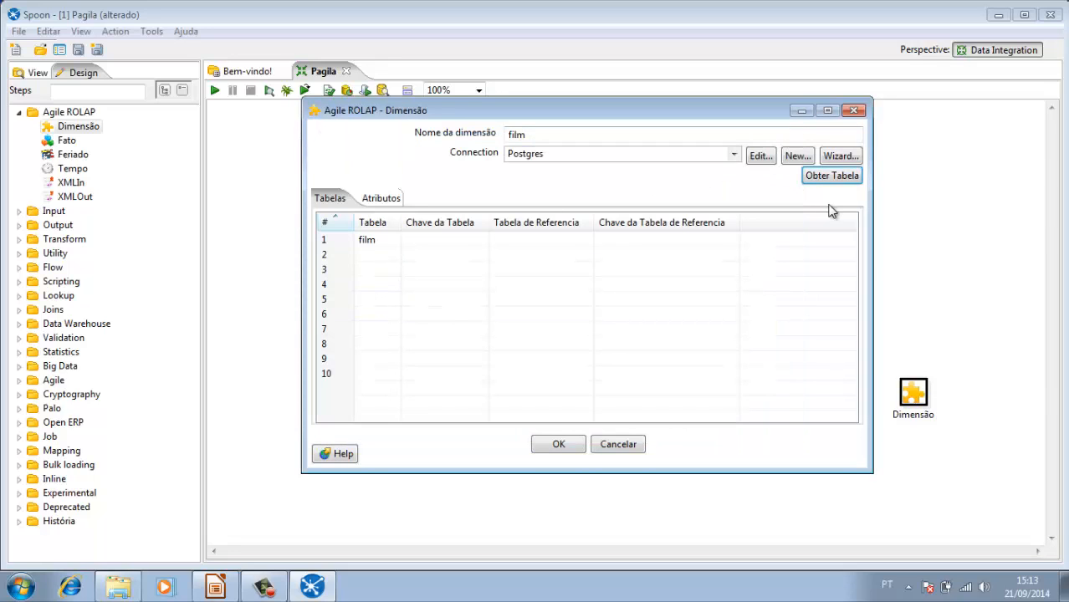
Step: Add the film_category table from the Postgres database to the film dimension's tables
click(839, 179)
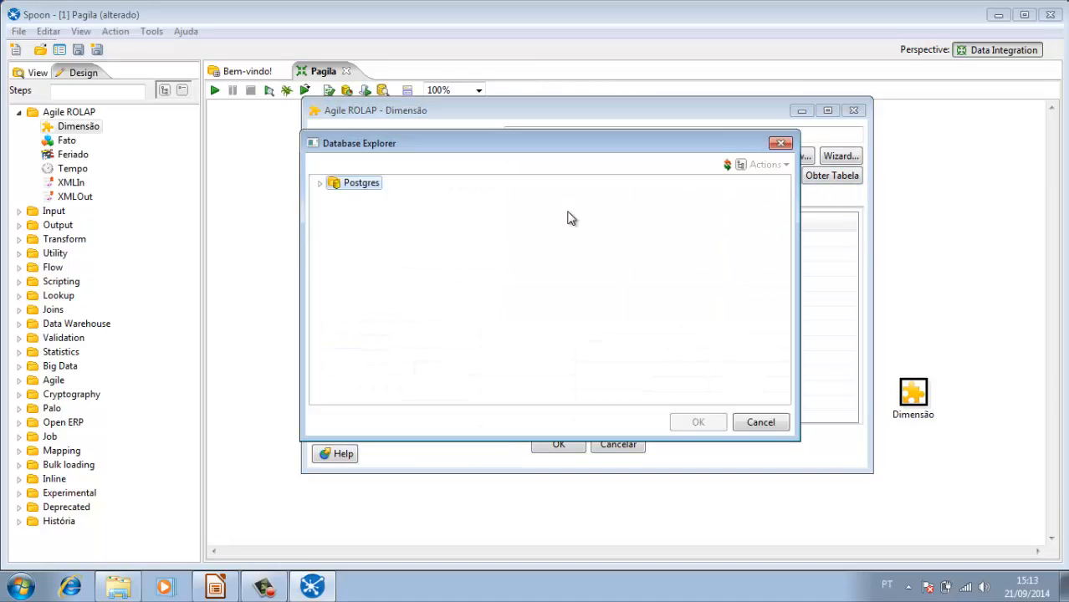
click(320, 184)
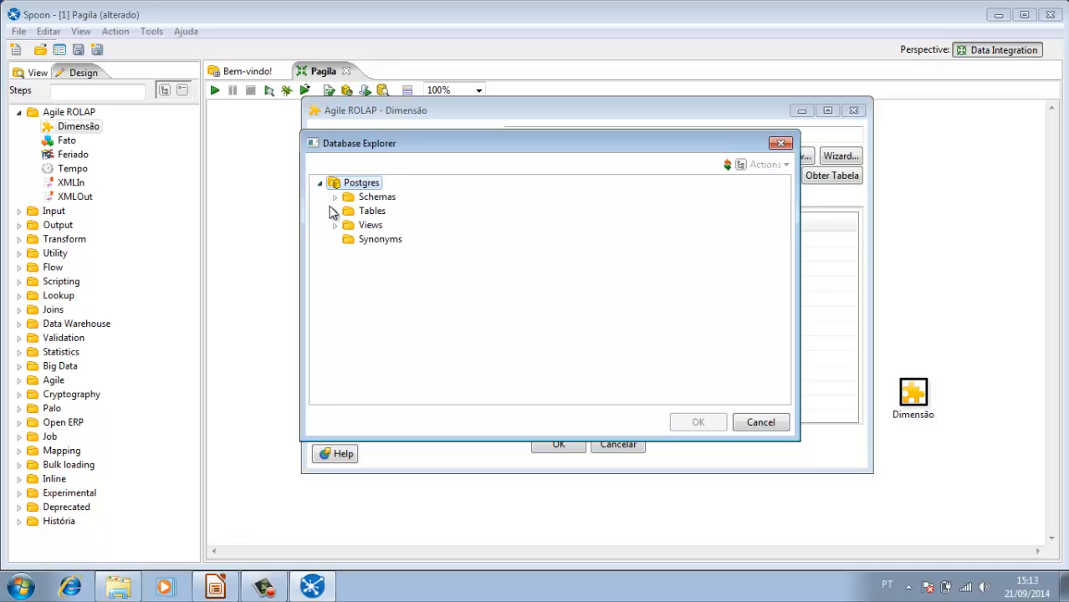
click(334, 211)
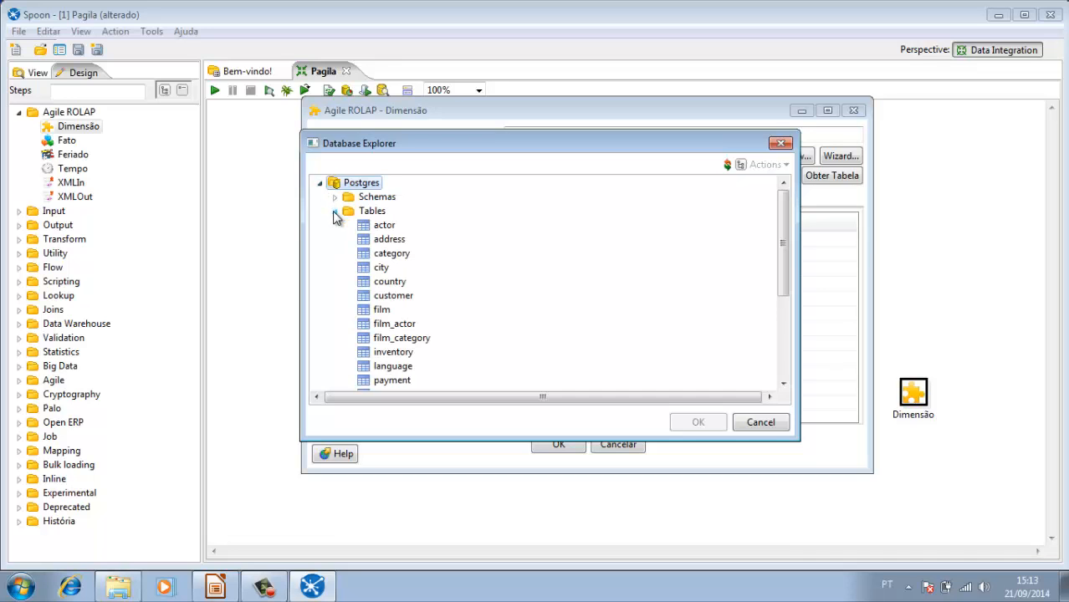
double_click(406, 343)
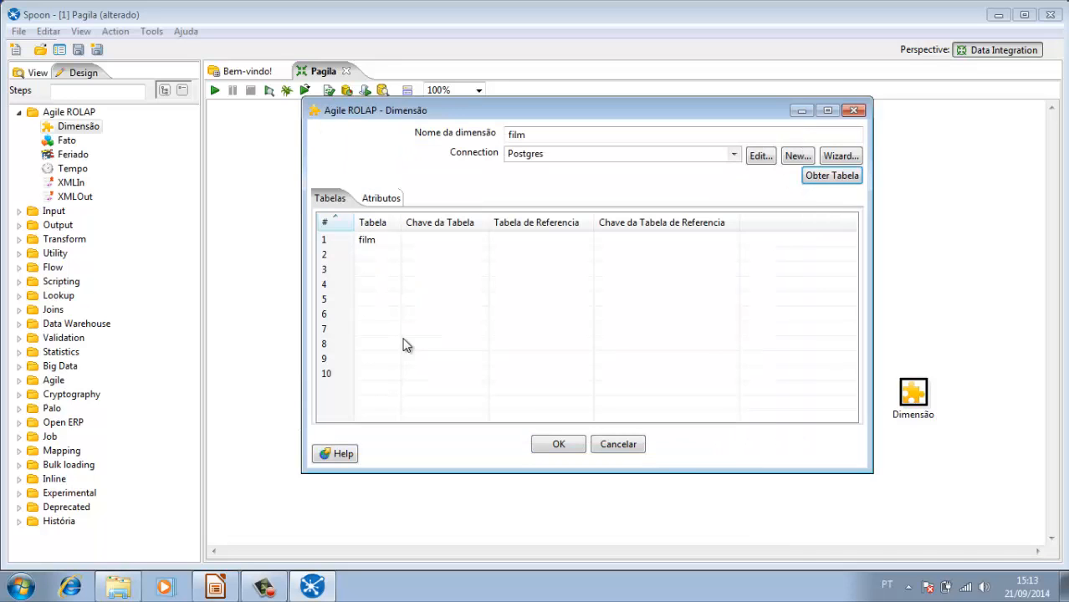
Step: Add the Postgres category table to the film dimension's tables and widen the table name column to fit the full names
click(831, 175)
click(322, 184)
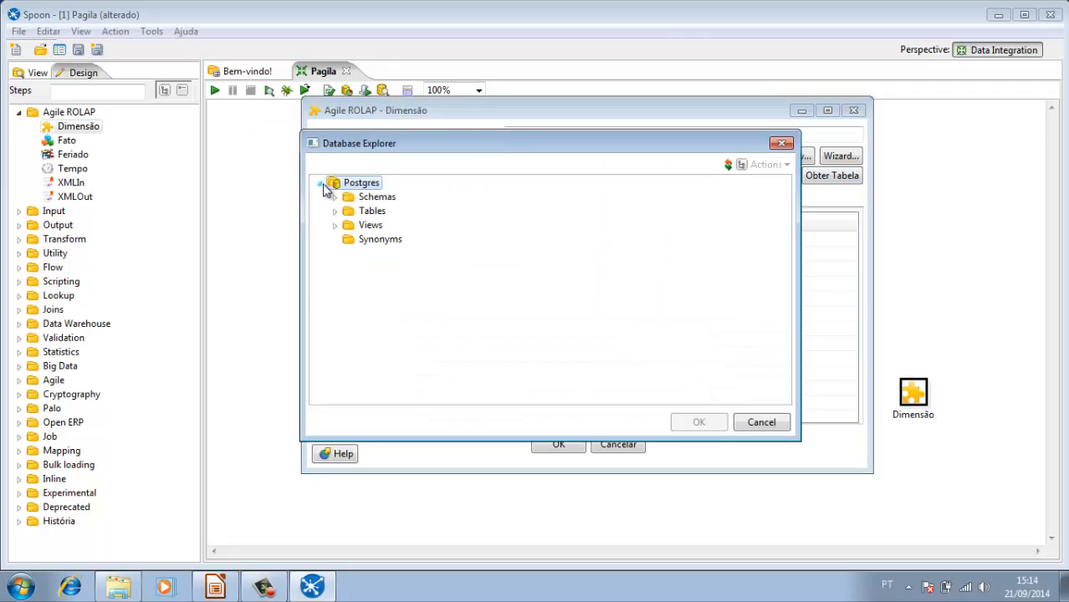
click(334, 210)
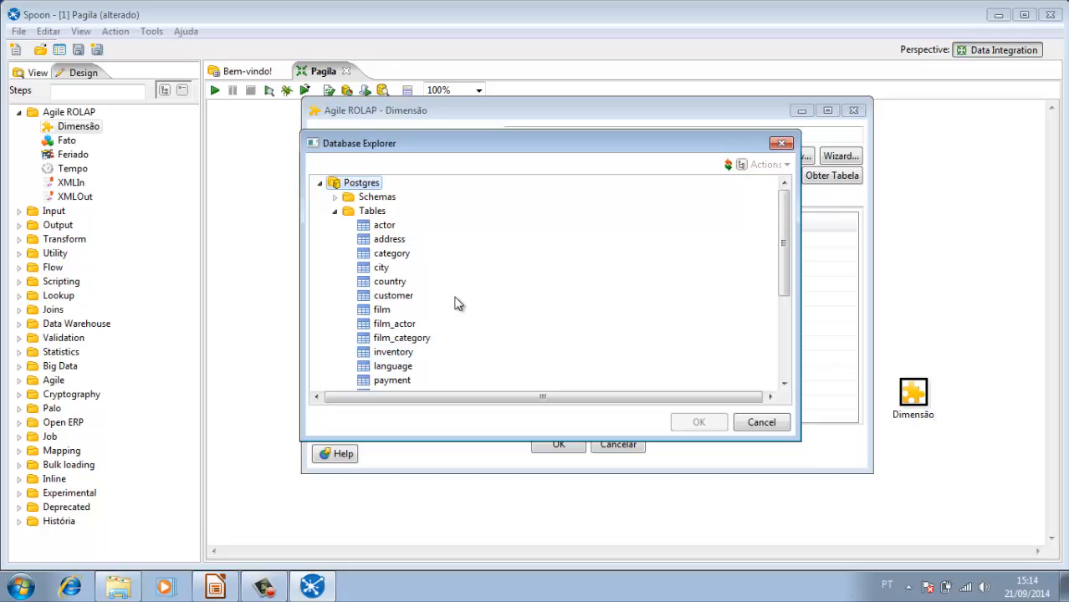
double_click(398, 254)
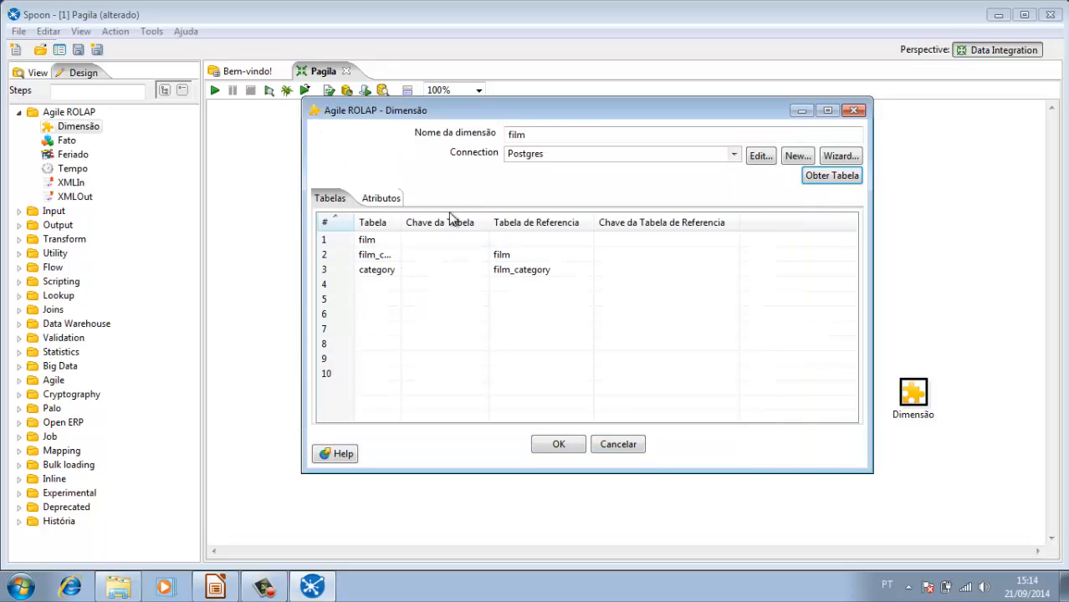
drag(401, 222, 450, 228)
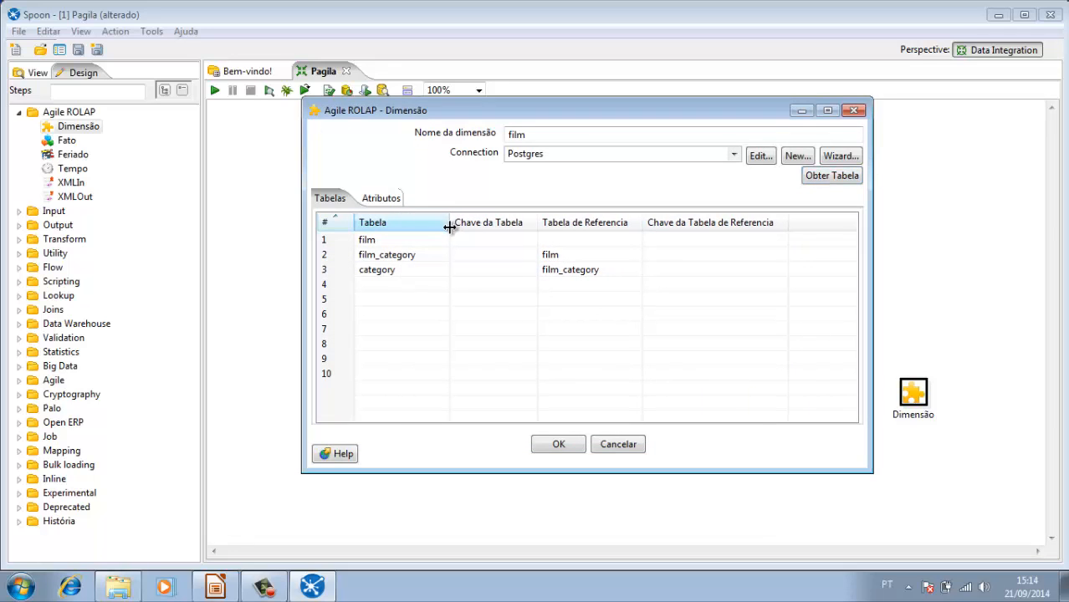
Step: Set the film table's key to film_id in the film dimension
click(412, 241)
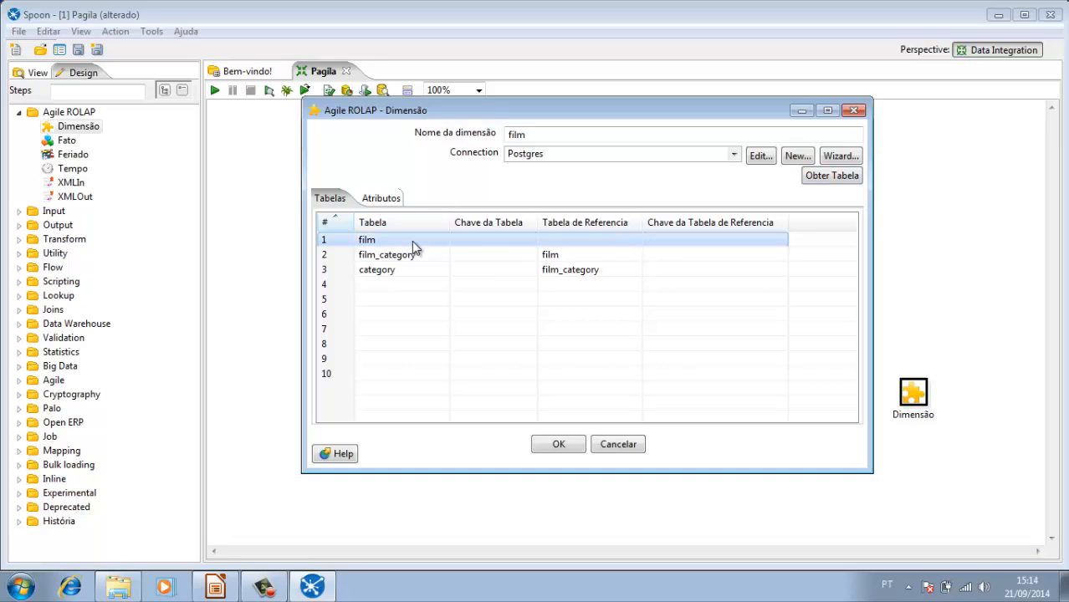
click(528, 242)
click(530, 240)
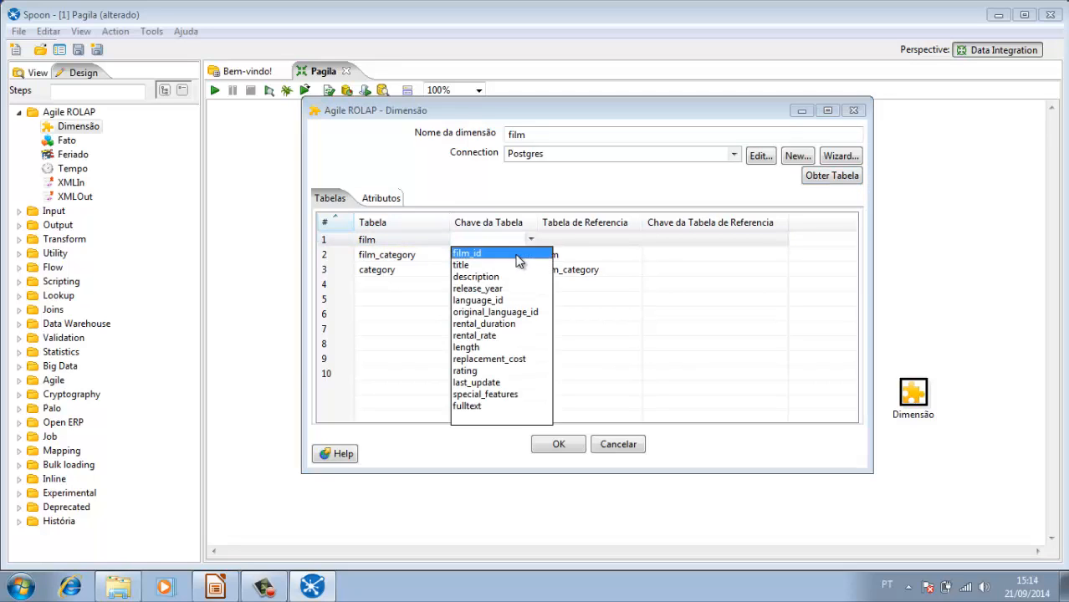
click(518, 259)
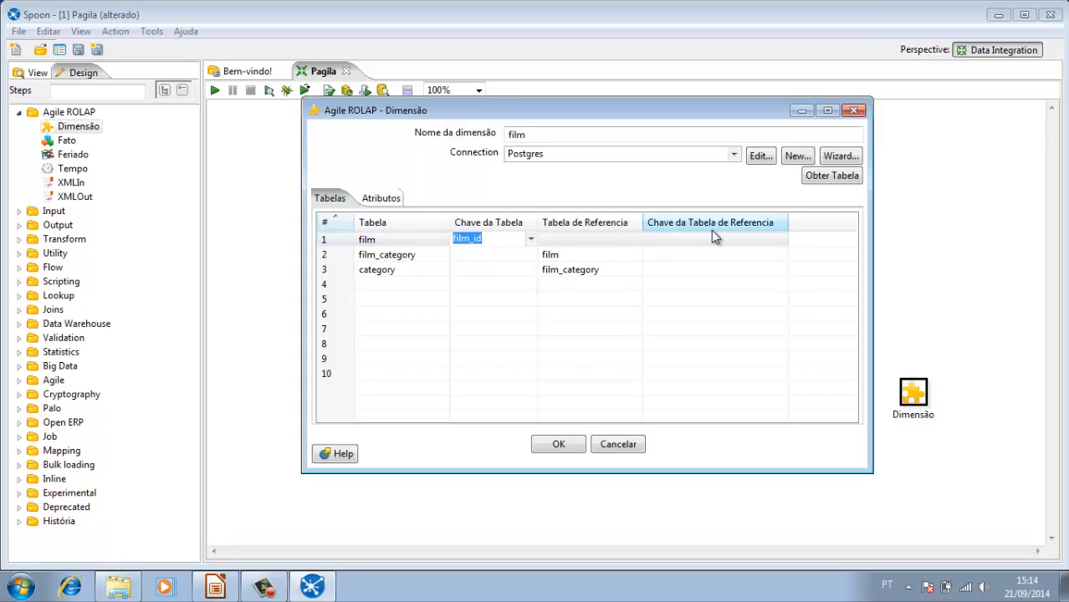
Step: Join the film_category table to film, using film_id as both the table key and the reference table key
click(409, 259)
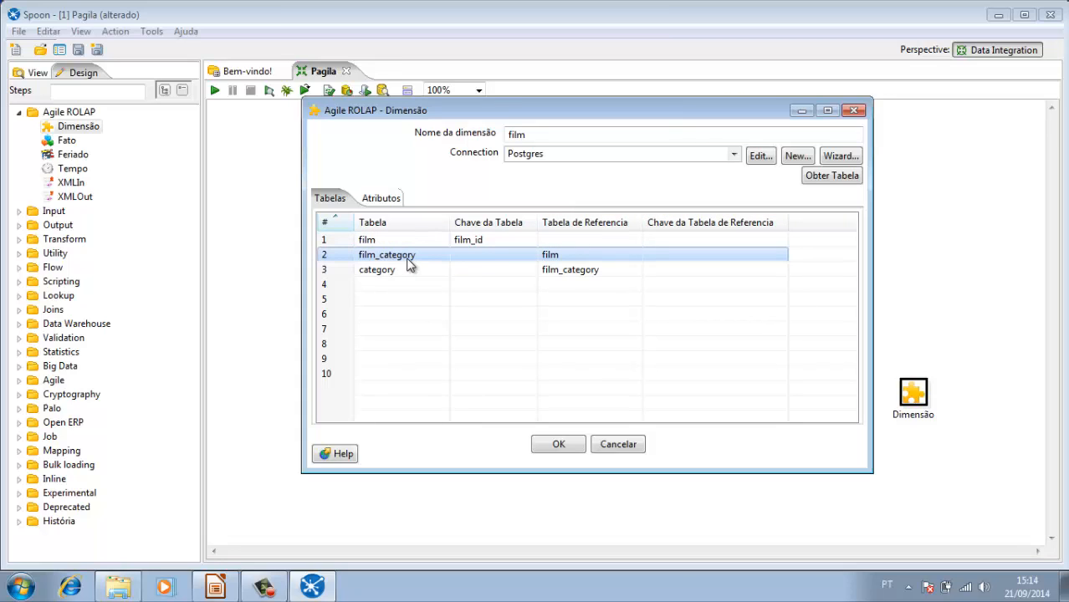
click(530, 256)
click(530, 255)
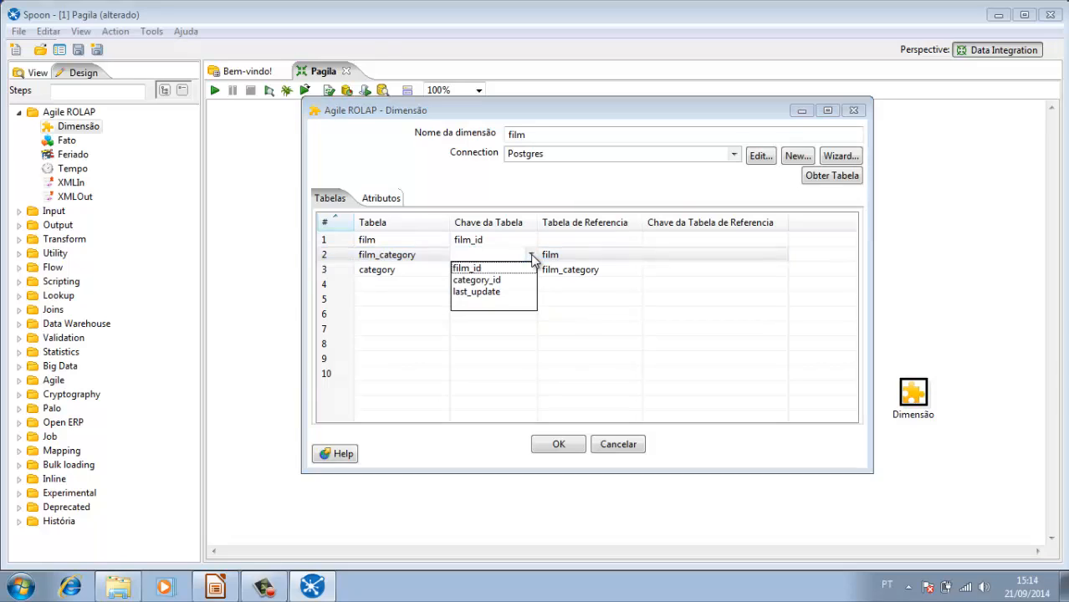
click(499, 268)
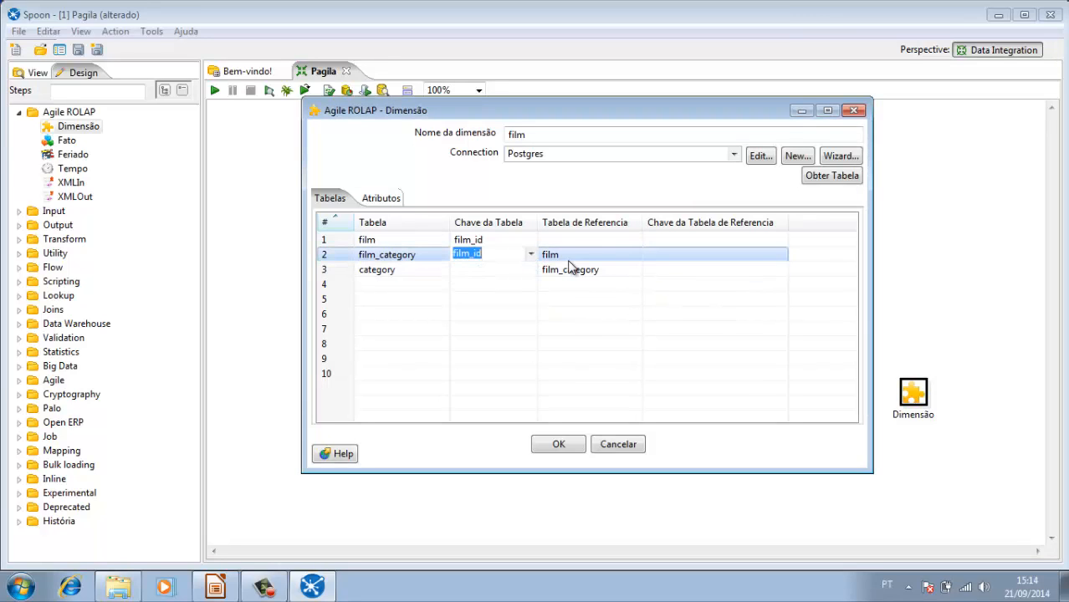
key(Return)
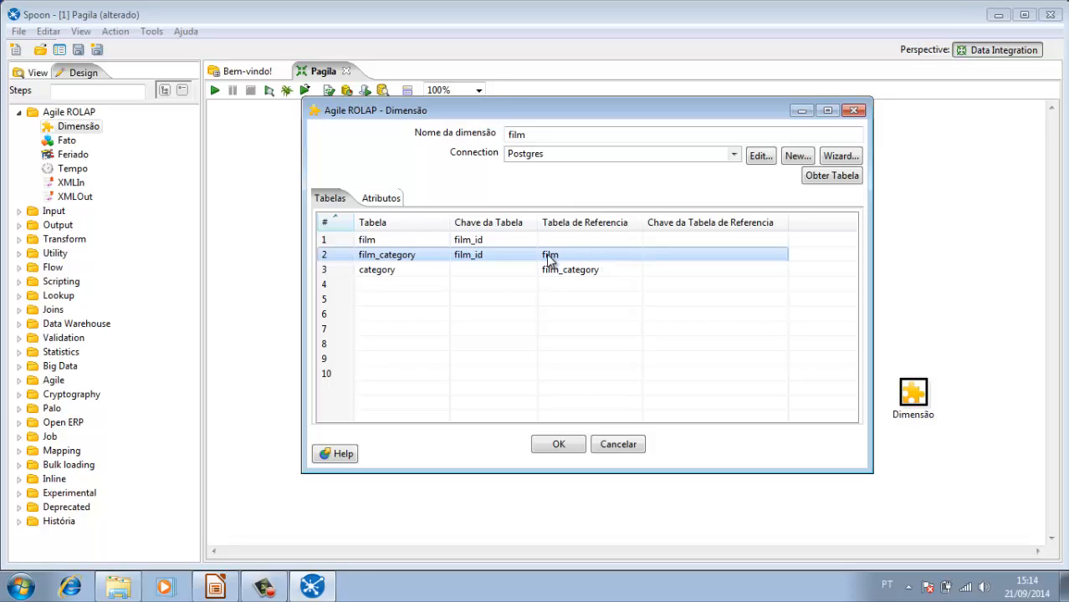
click(771, 256)
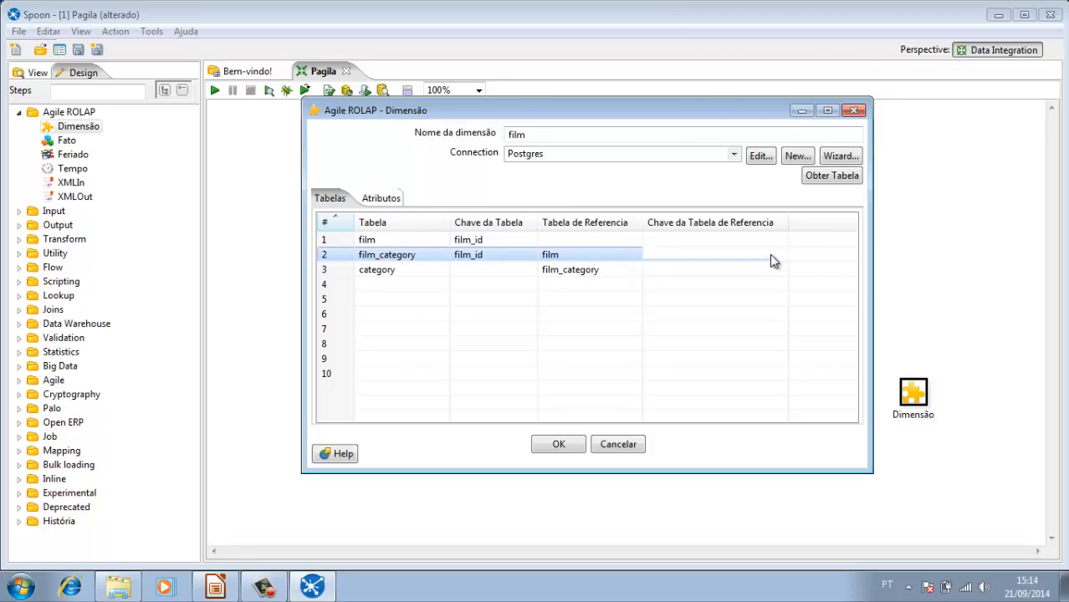
click(779, 255)
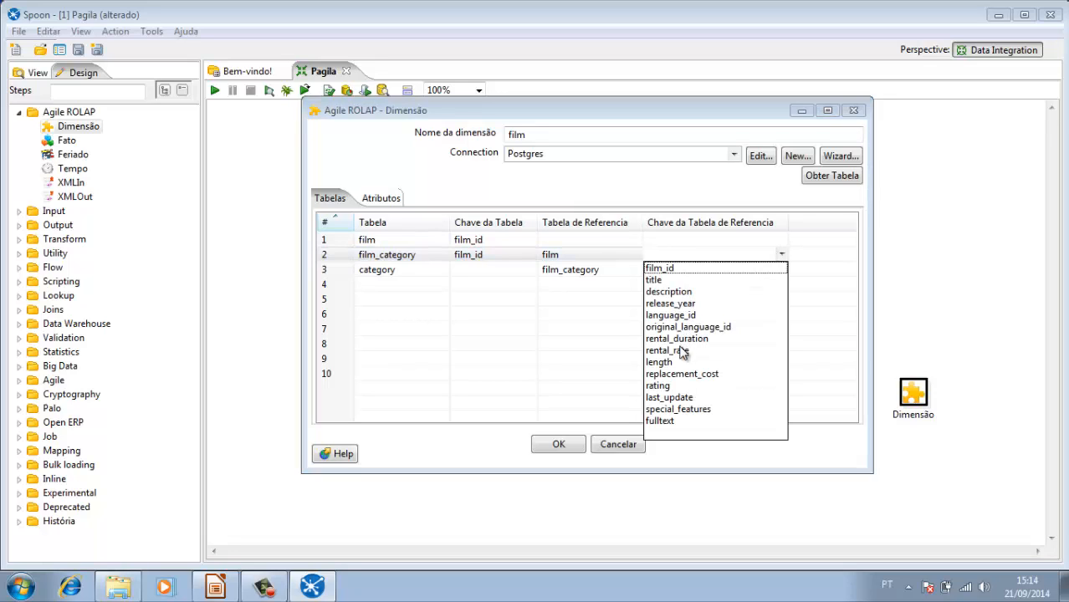
click(670, 268)
click(674, 269)
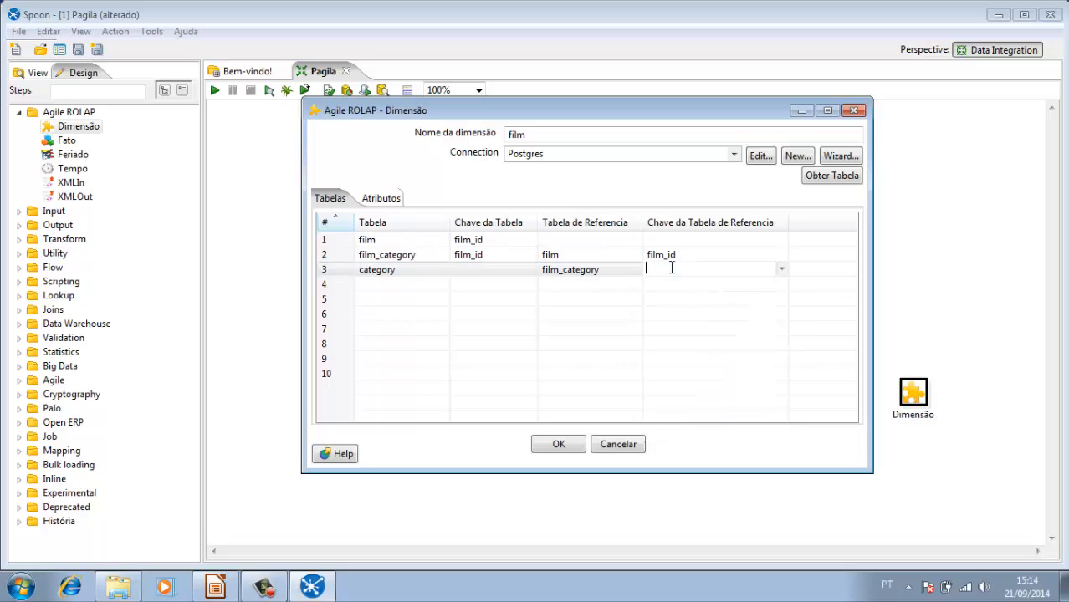
Step: Join the category table to film_category, using category_id as both the table key and the reference table key
click(405, 271)
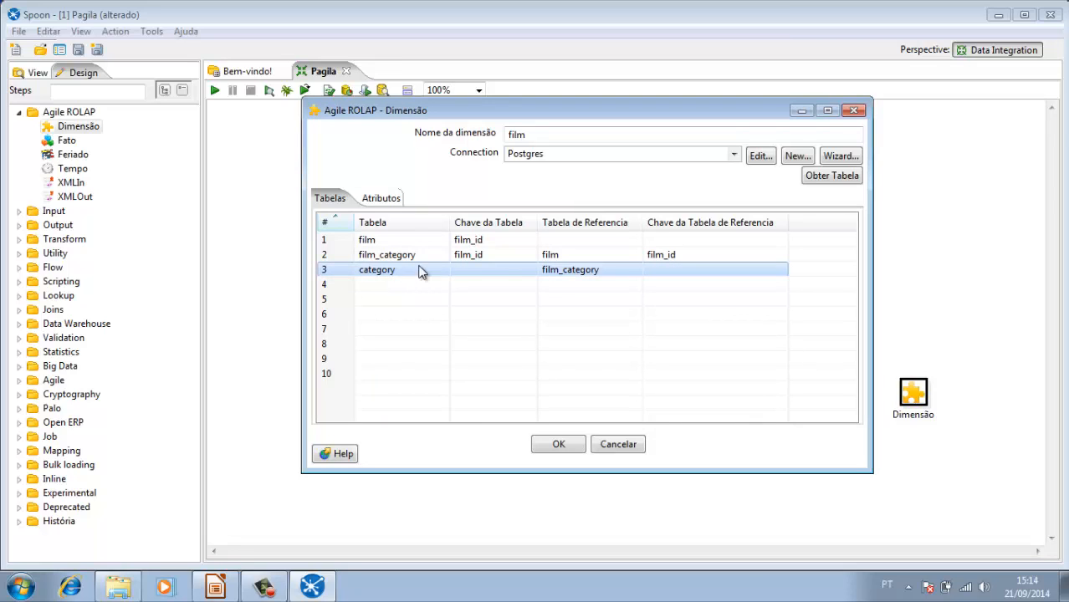
click(529, 271)
click(530, 268)
click(498, 284)
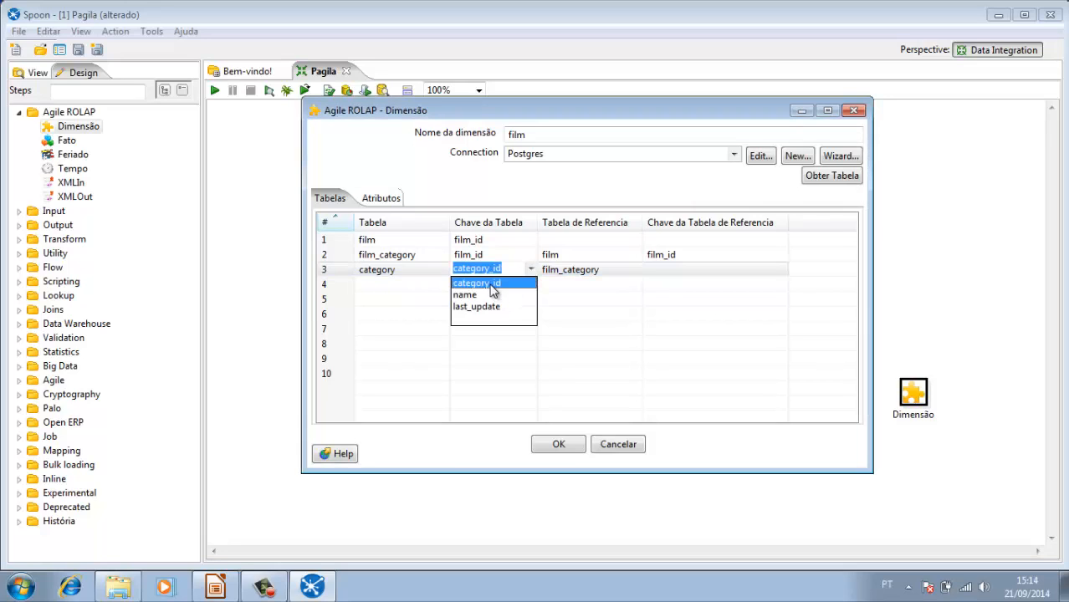
click(592, 276)
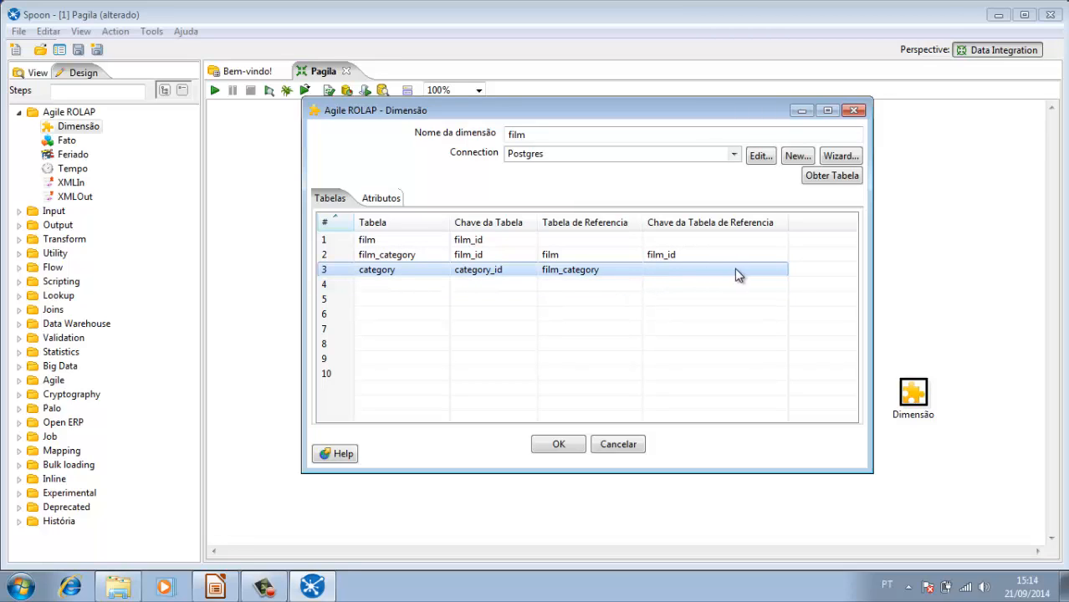
click(782, 270)
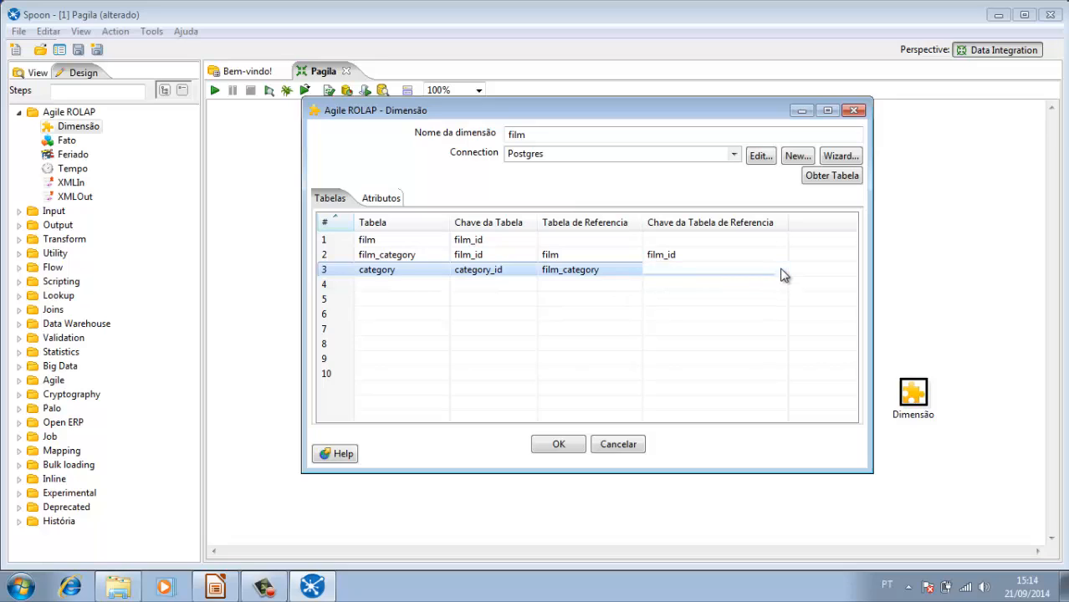
click(782, 273)
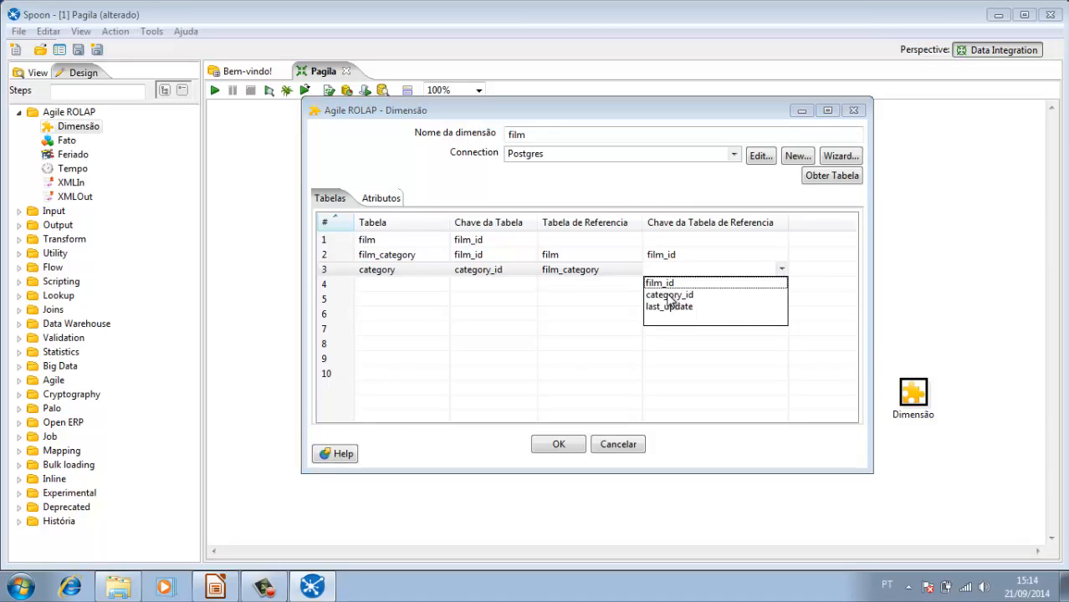
click(671, 295)
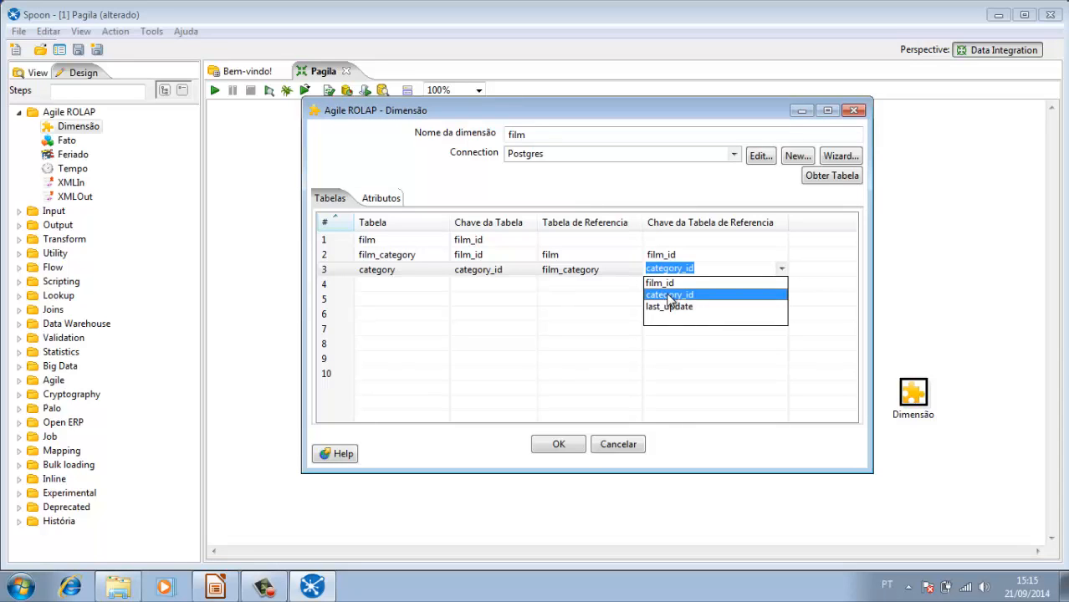
Step: Open the film dimension's attribute list and widen the attribute column to fit the full names
click(607, 286)
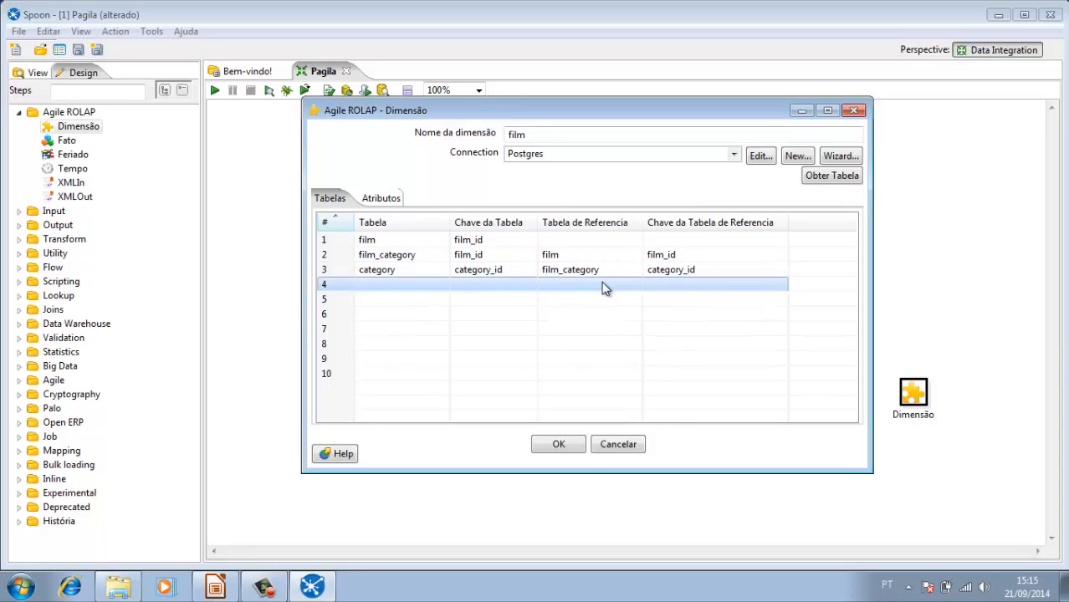
click(545, 272)
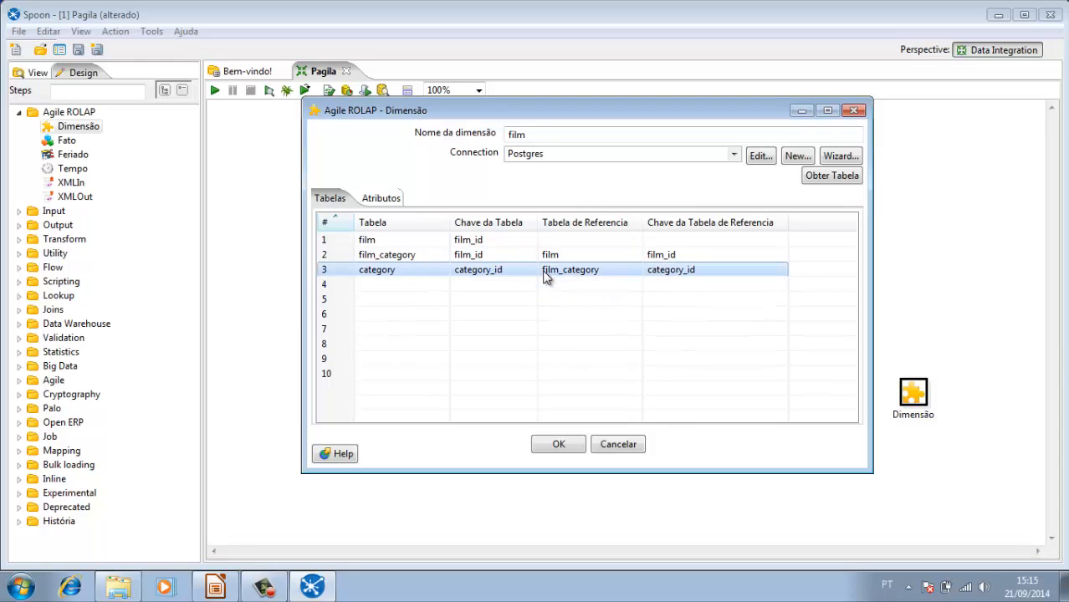
click(380, 202)
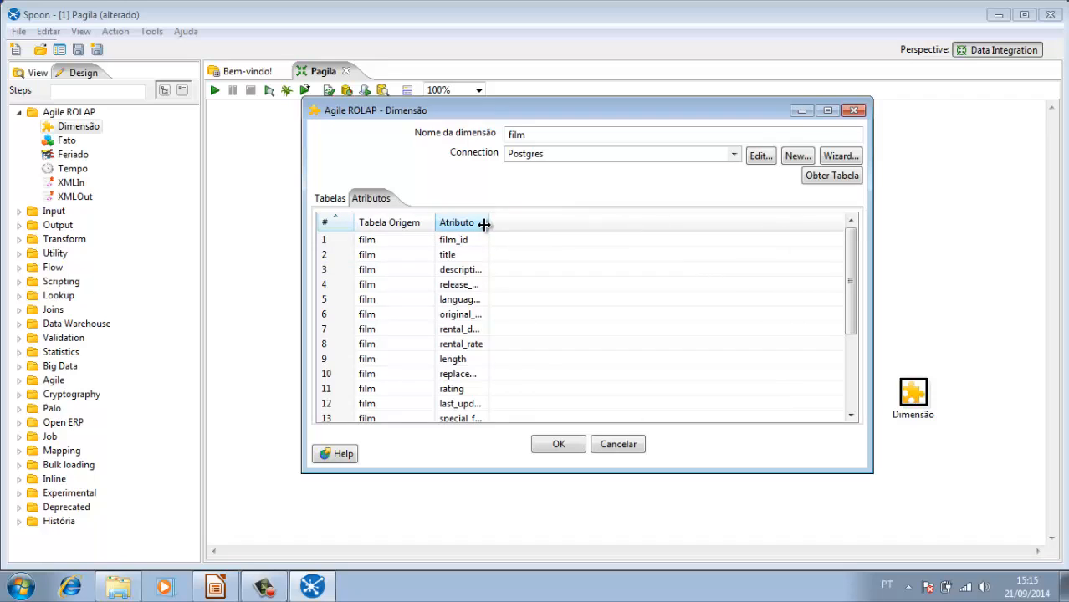
drag(484, 224, 590, 226)
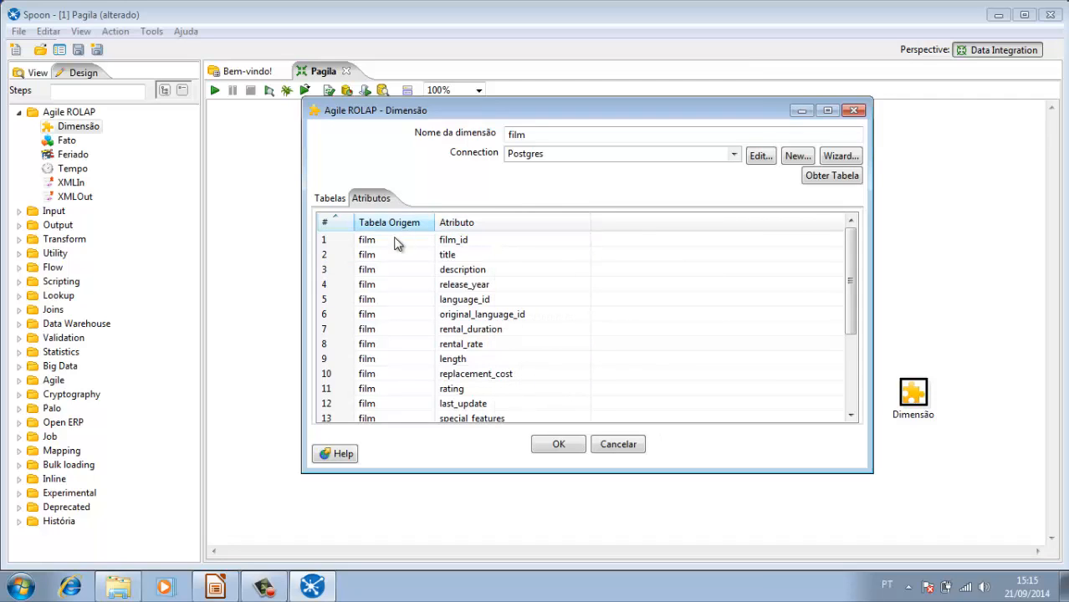
Step: Delete the film table's language_id, original_language_id and last_update attributes from the film dimension
right_click(425, 303)
click(441, 305)
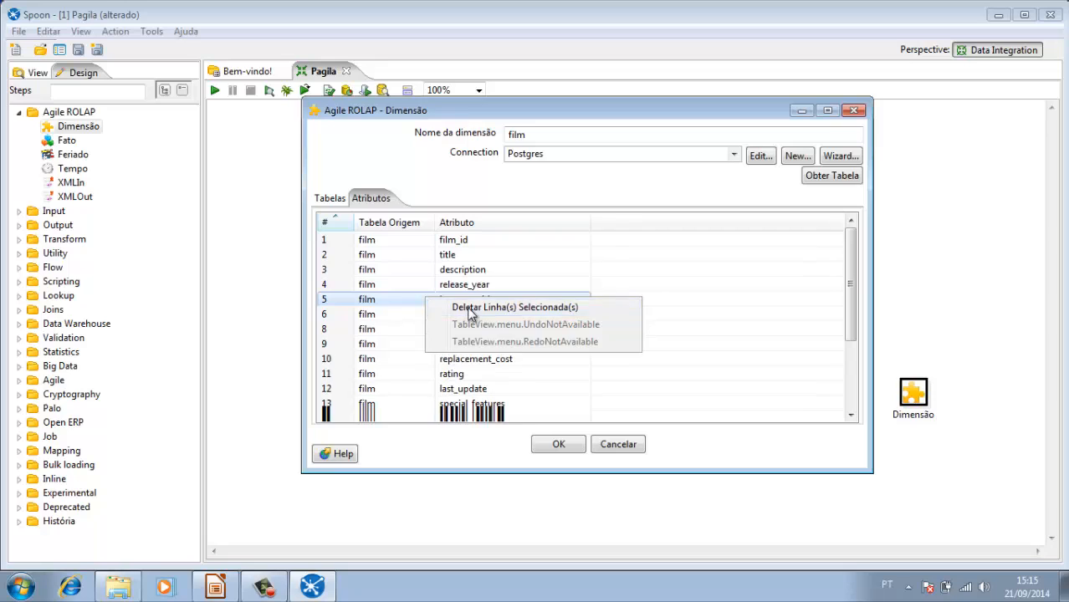
right_click(408, 302)
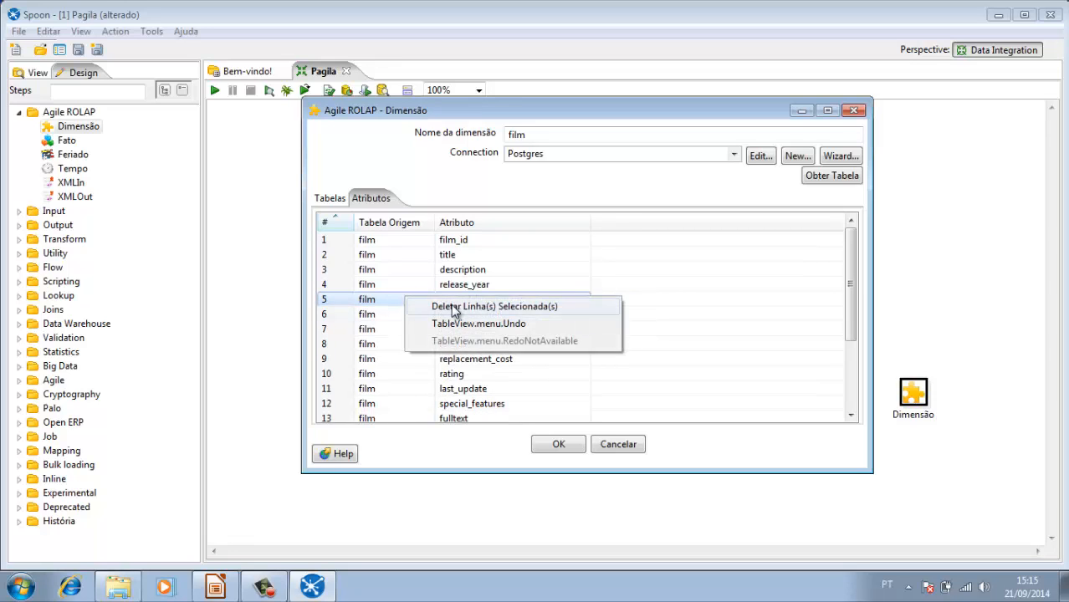
click(445, 306)
click(413, 374)
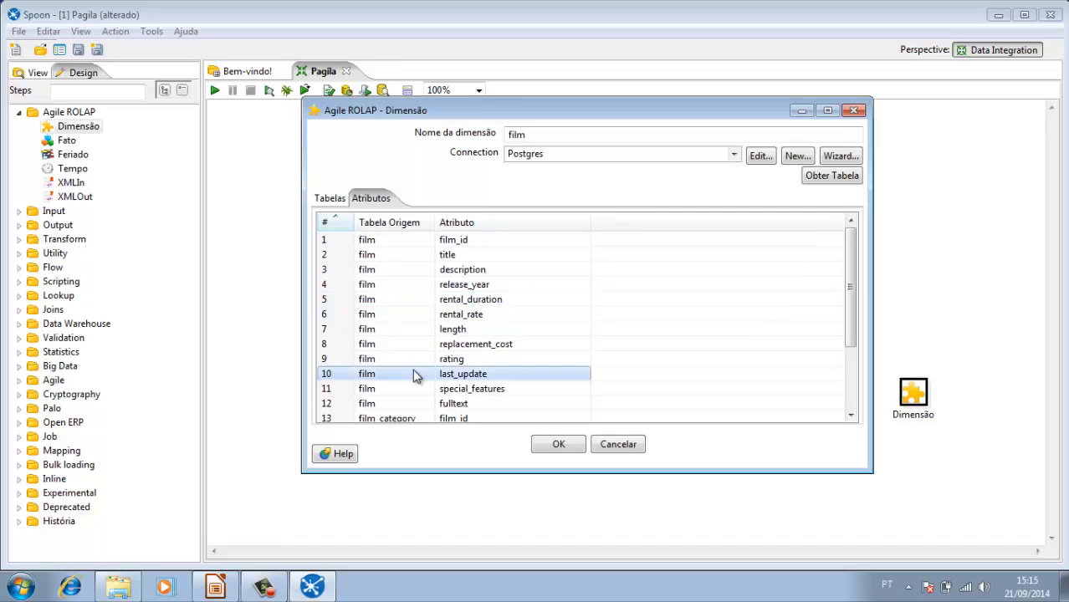
right_click(414, 374)
click(464, 383)
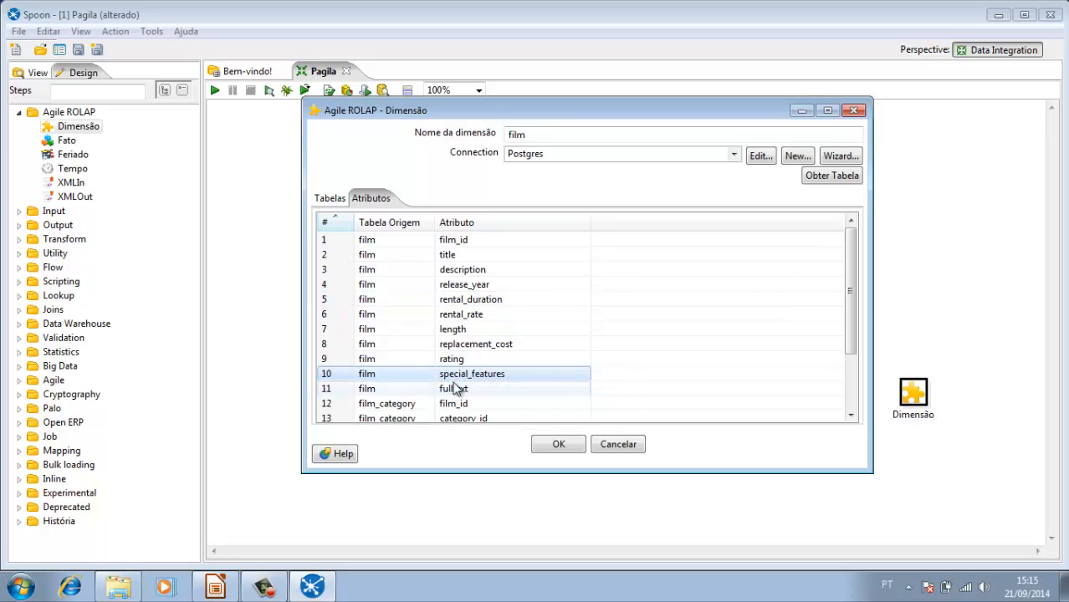
Step: Delete the film_category table's film_id, category_id and last_update attributes from the film dimension
click(410, 404)
right_click(410, 404)
click(448, 412)
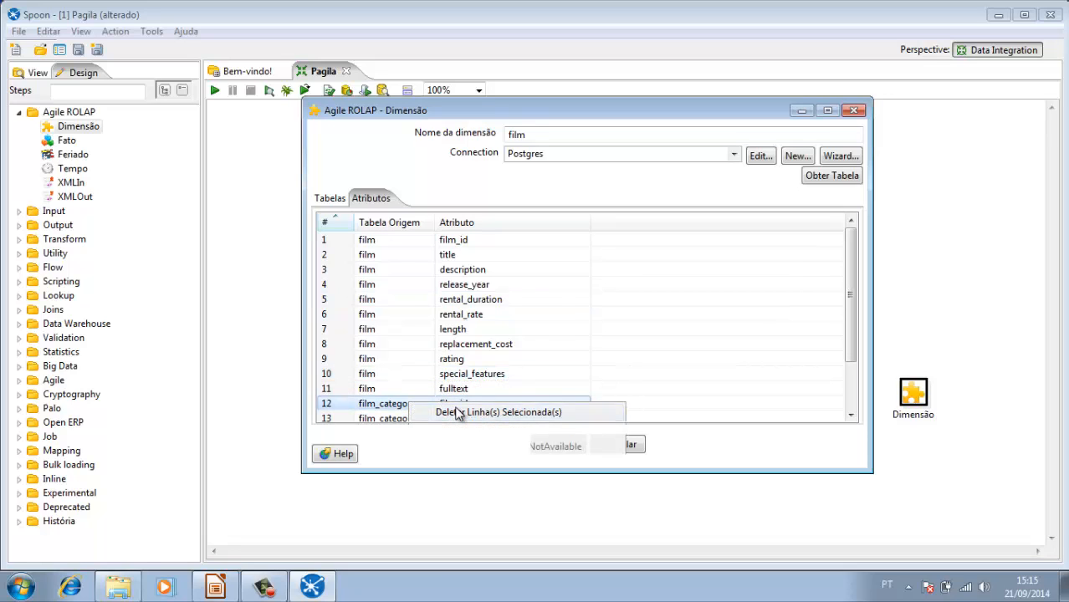
right_click(403, 407)
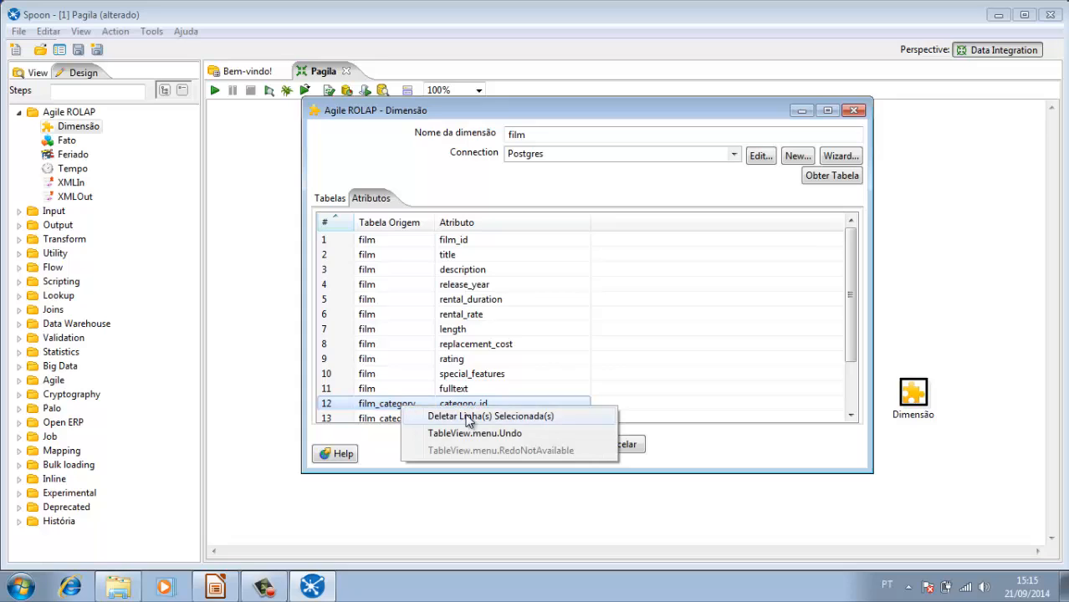
click(423, 414)
right_click(406, 411)
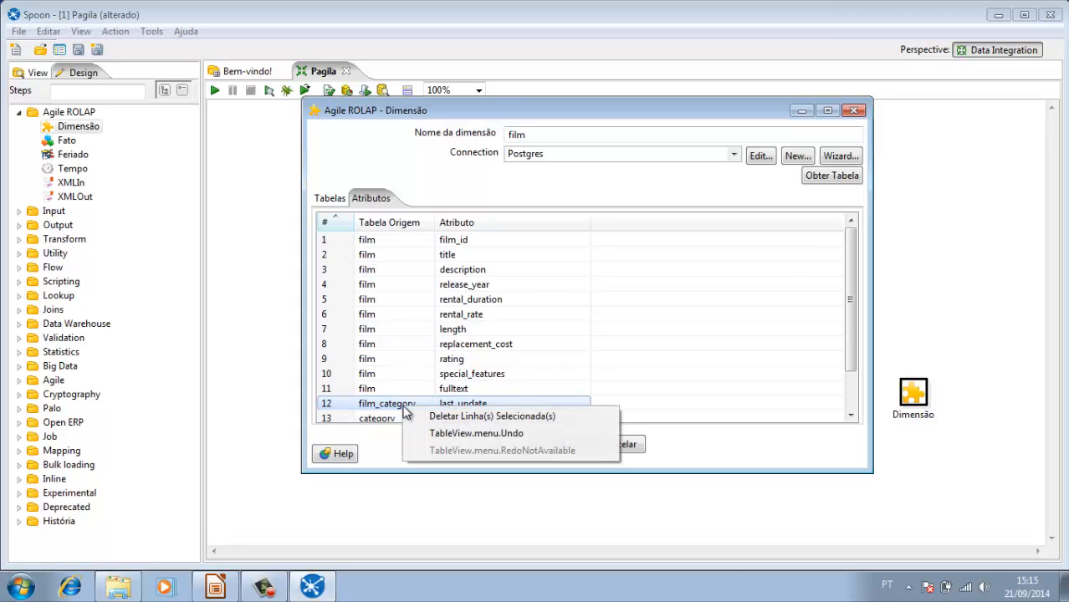
click(462, 418)
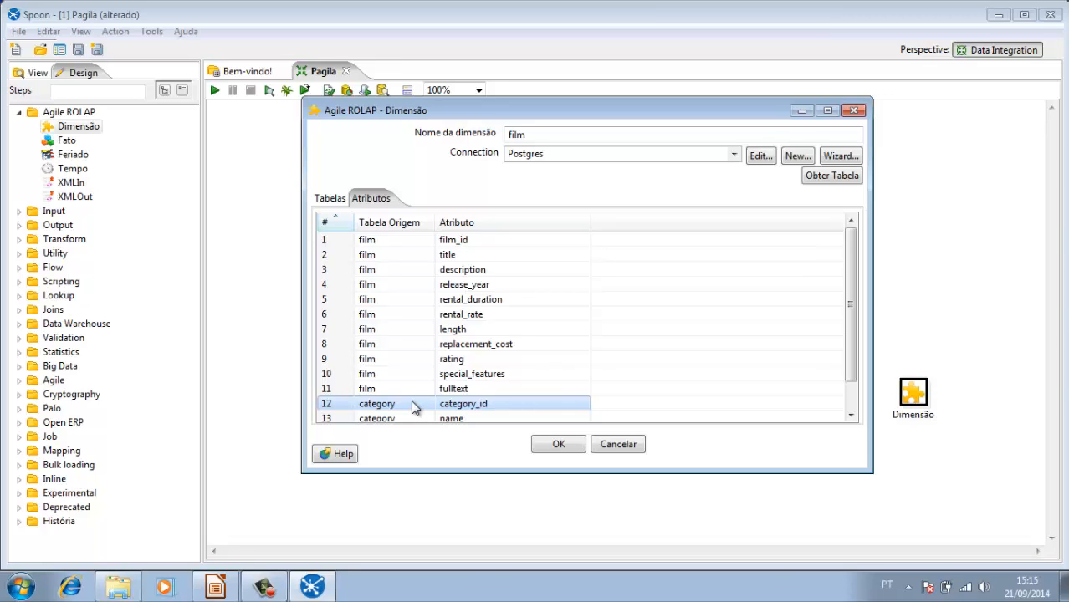
Step: Delete the category table's category_id and last_update attributes and accept the film dimension's settings
right_click(411, 400)
click(453, 414)
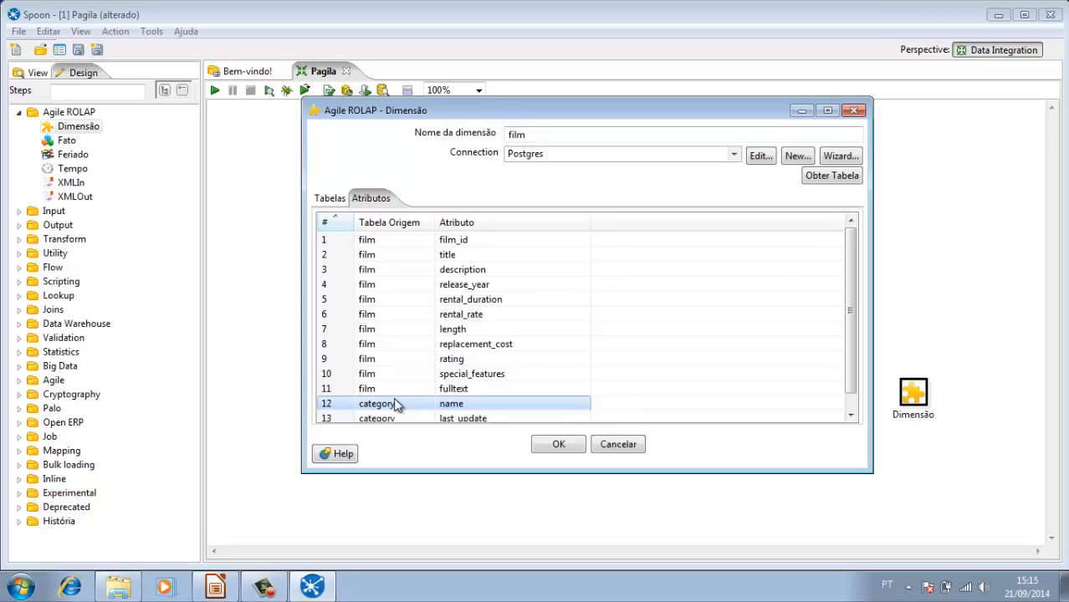
click(413, 416)
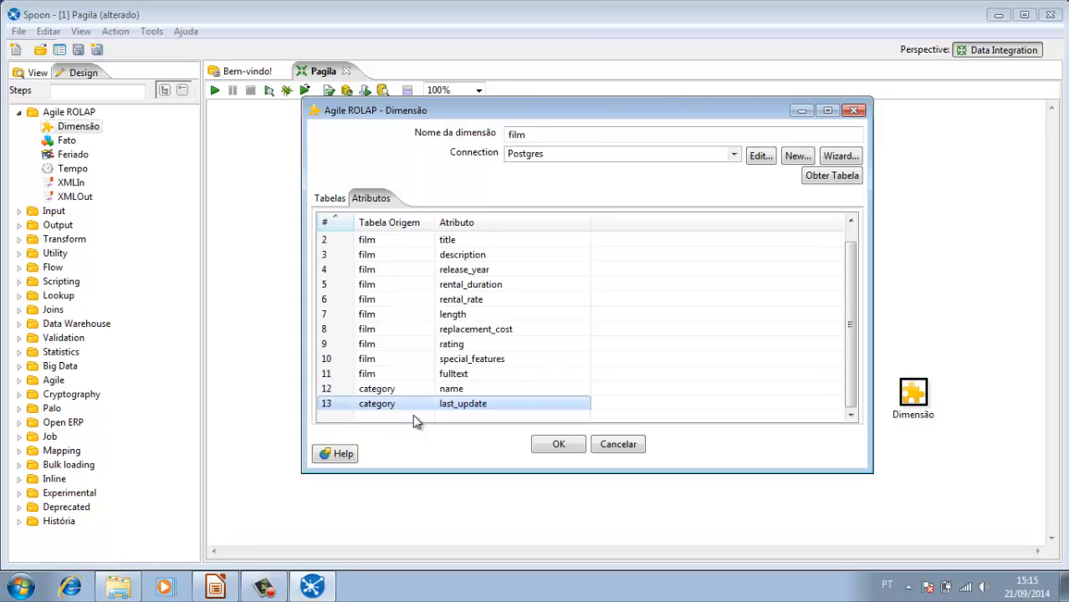
right_click(414, 402)
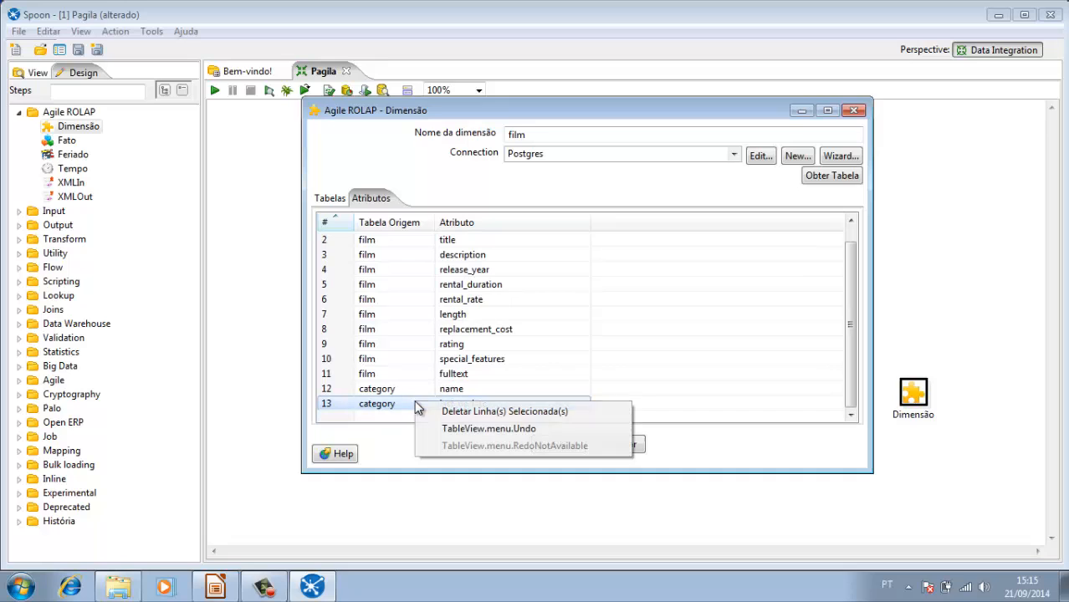
click(468, 413)
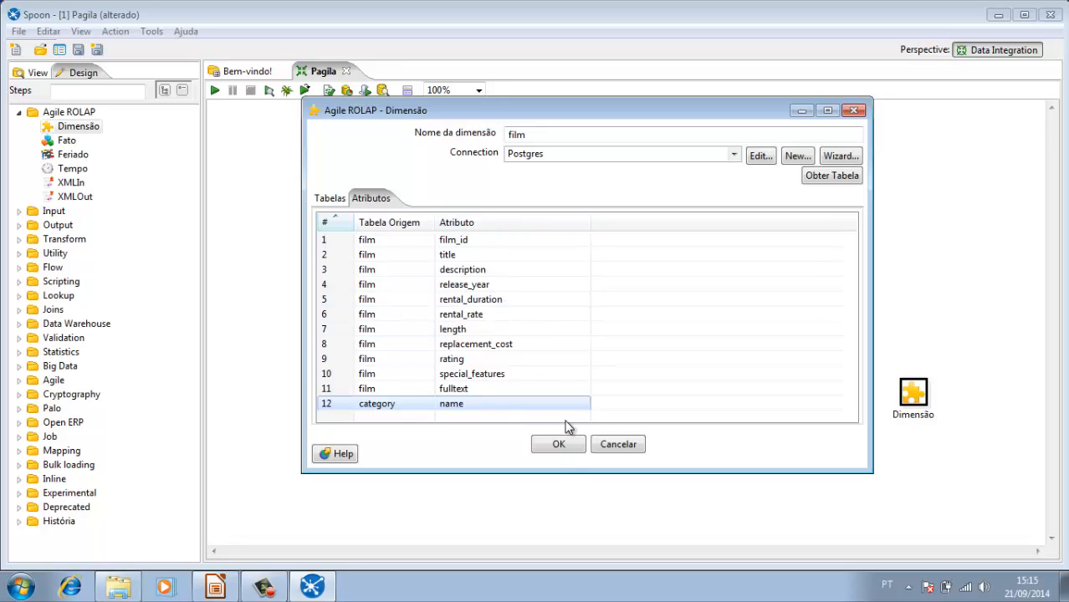
click(558, 445)
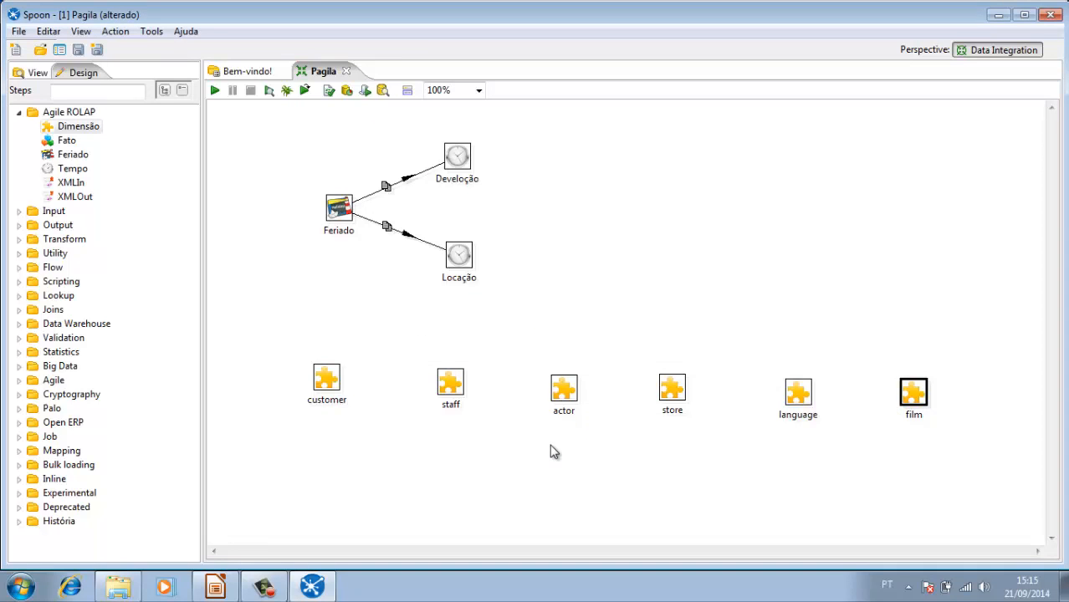
click(552, 450)
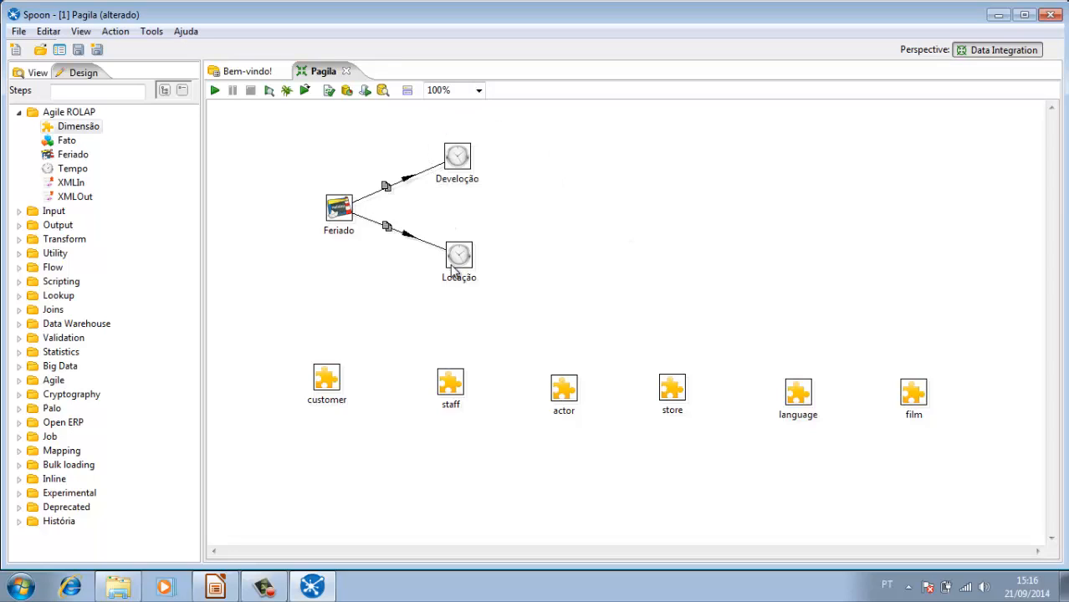
Step: Save the Pagila transformation, collapse the Agile ROLAP step category and close Spoon
mouse_move(455, 265)
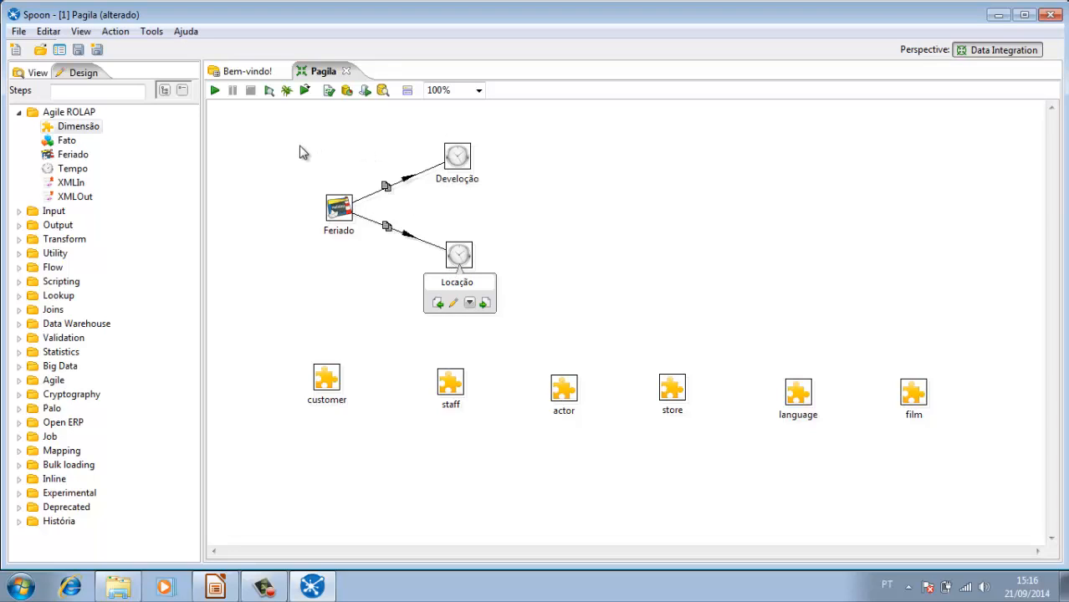
click(78, 50)
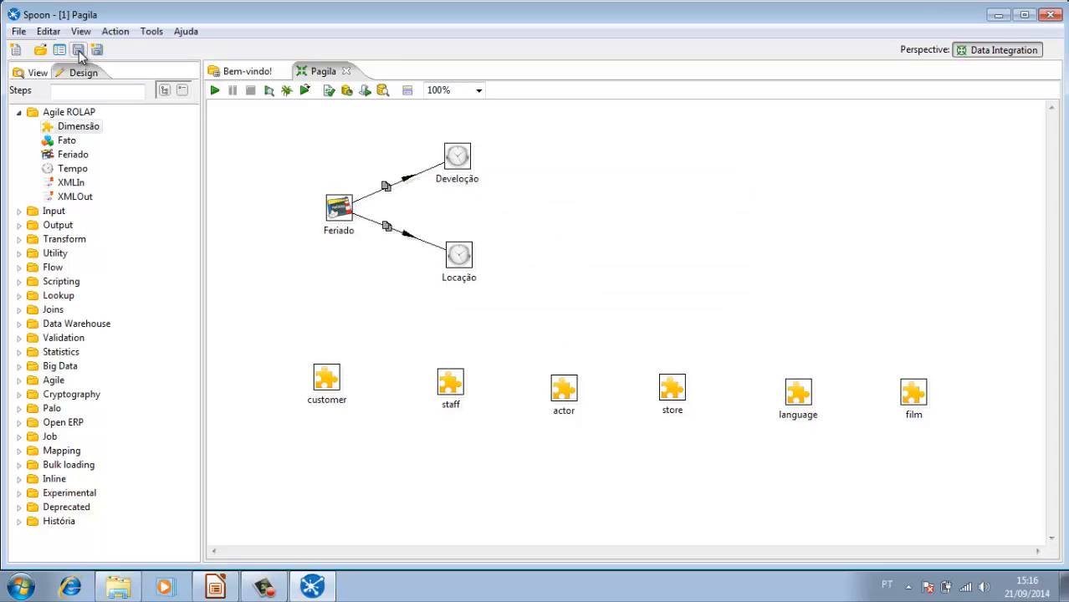
click(19, 113)
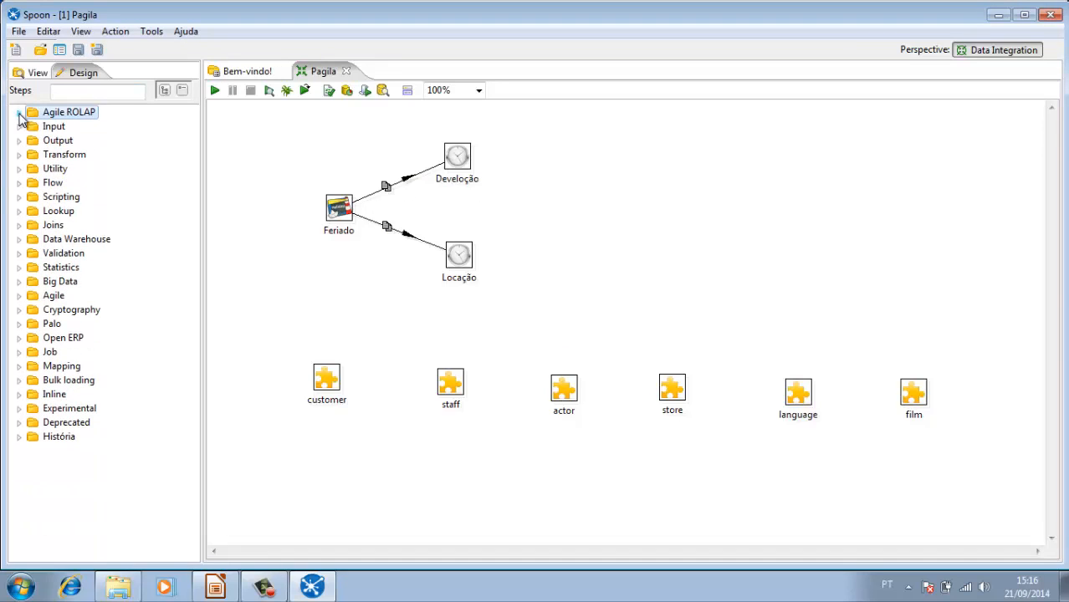
click(1056, 15)
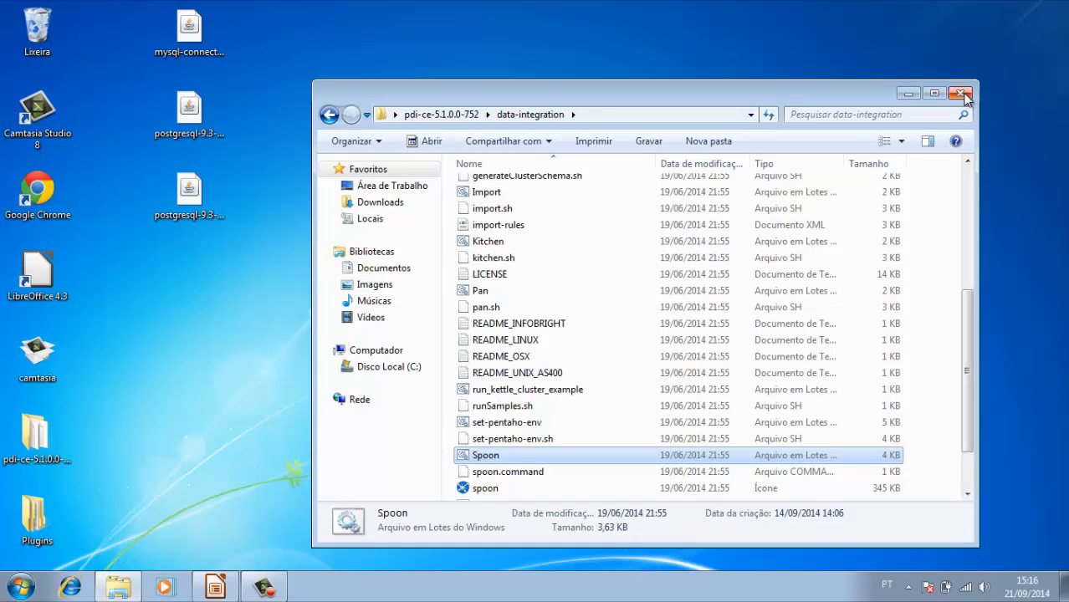